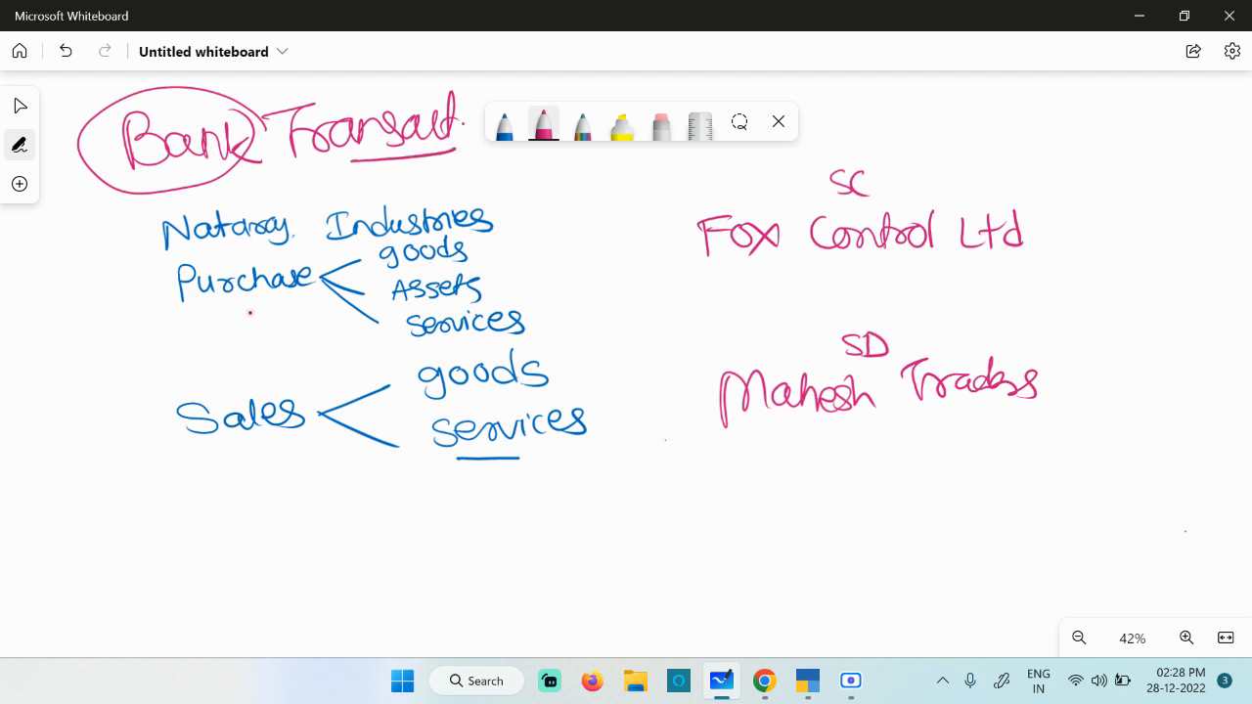
scroll(274, 307, "up", 5)
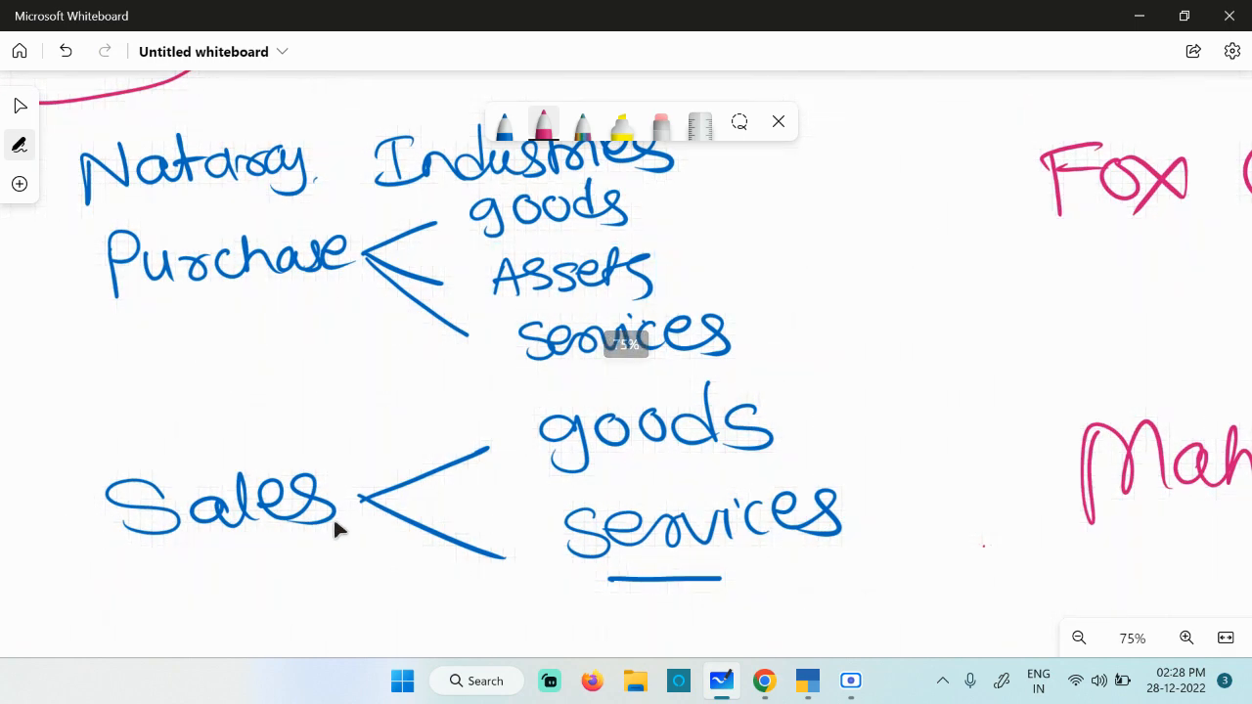
scroll(327, 528, "down", 3)
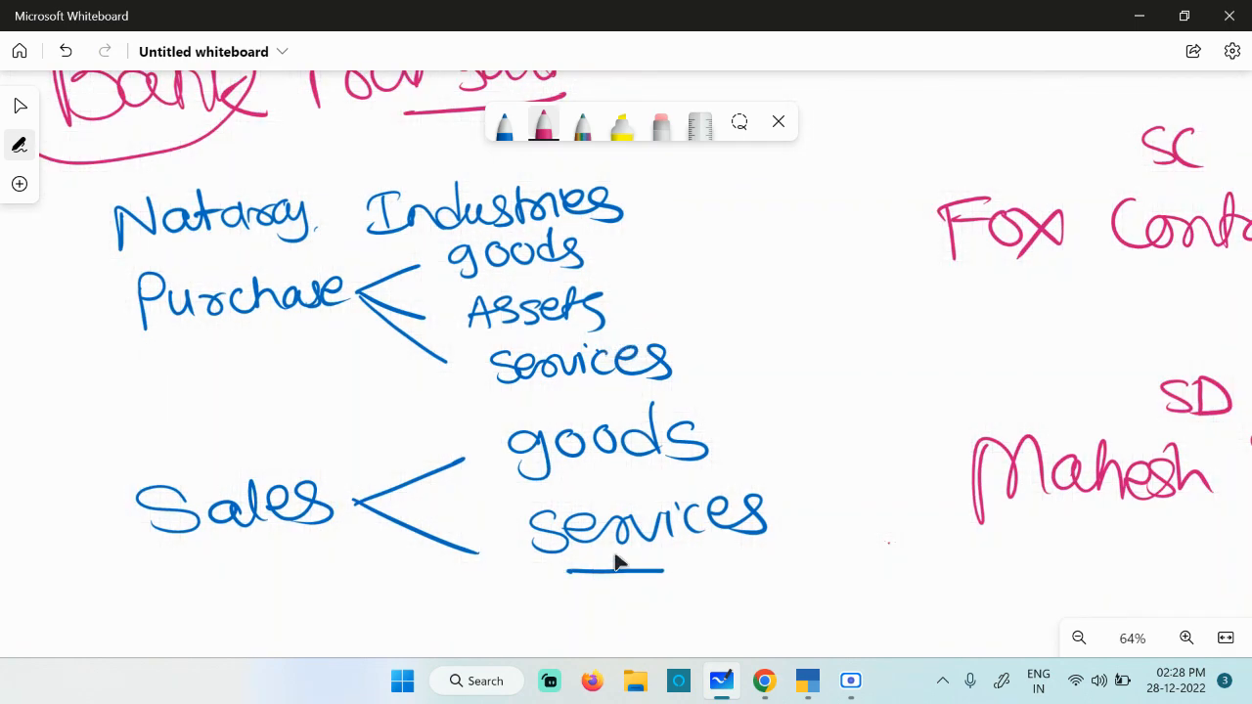
scroll(616, 559, "down", 1)
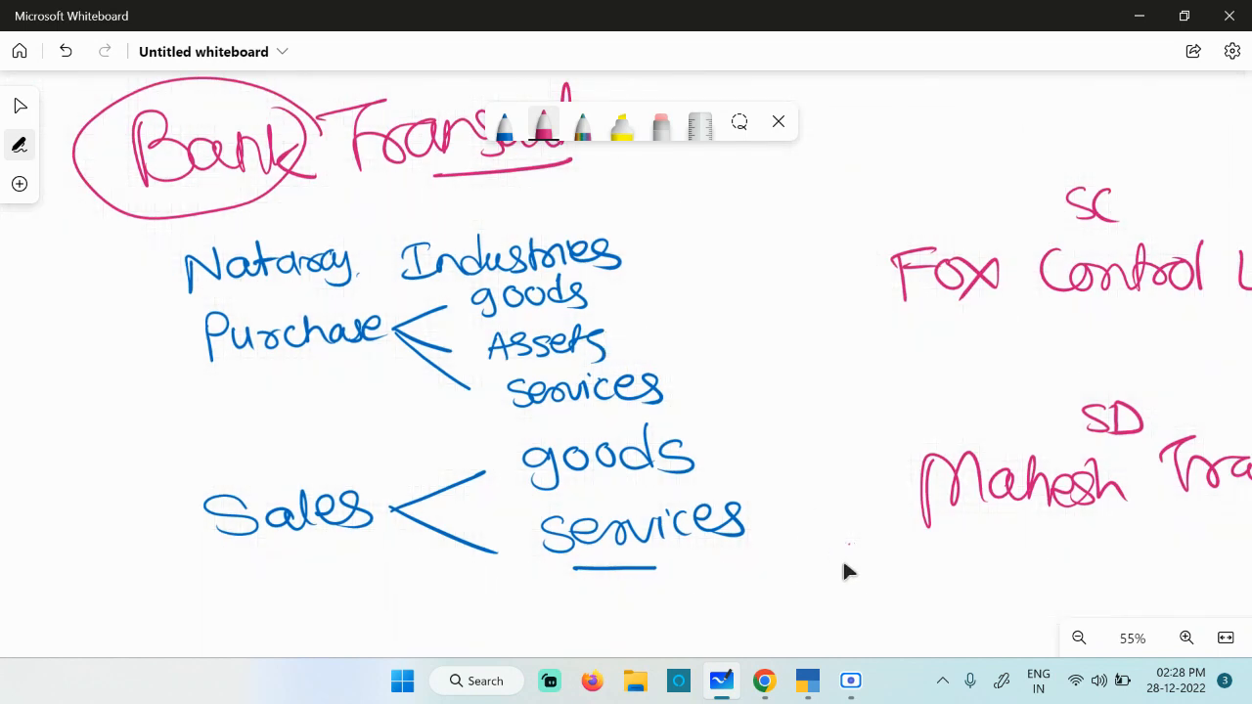
scroll(815, 489, "down", 2)
scroll(813, 472, "down", 1)
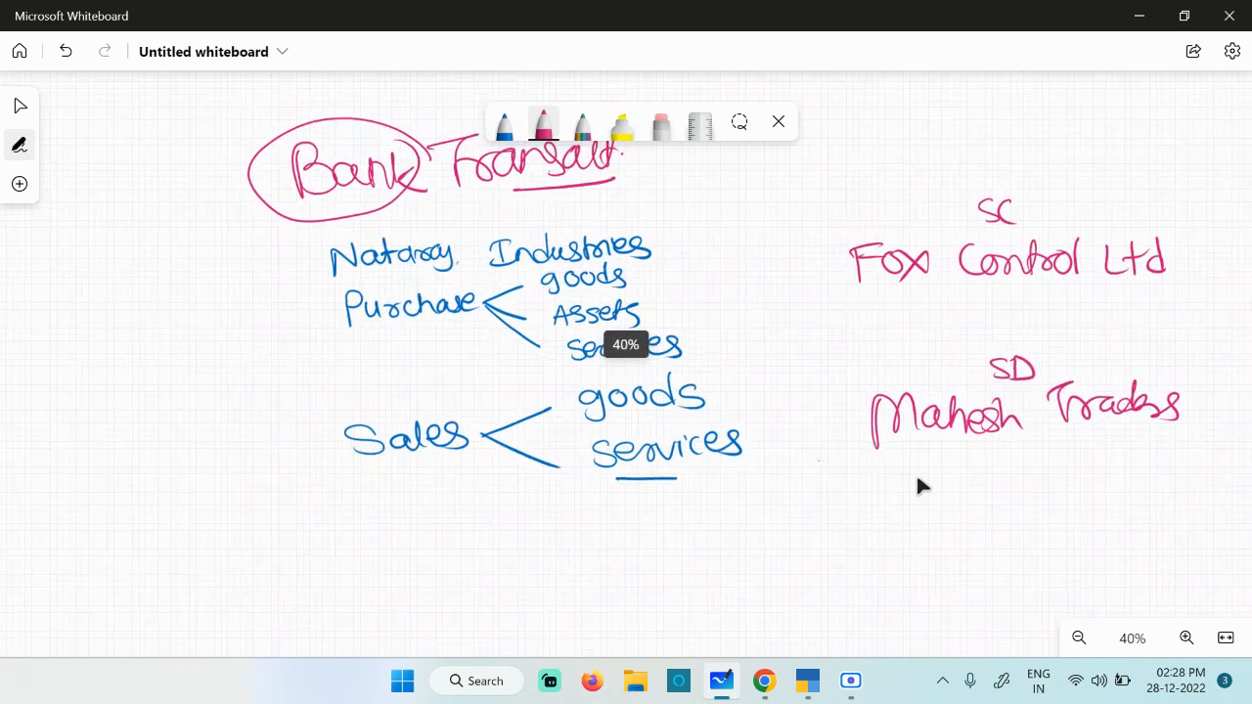
Handwrite "10K" beside Fox Control Ltd and double-underline it.
left_click_drag(1180, 298, 808, 339)
scroll(919, 370, "up", 3)
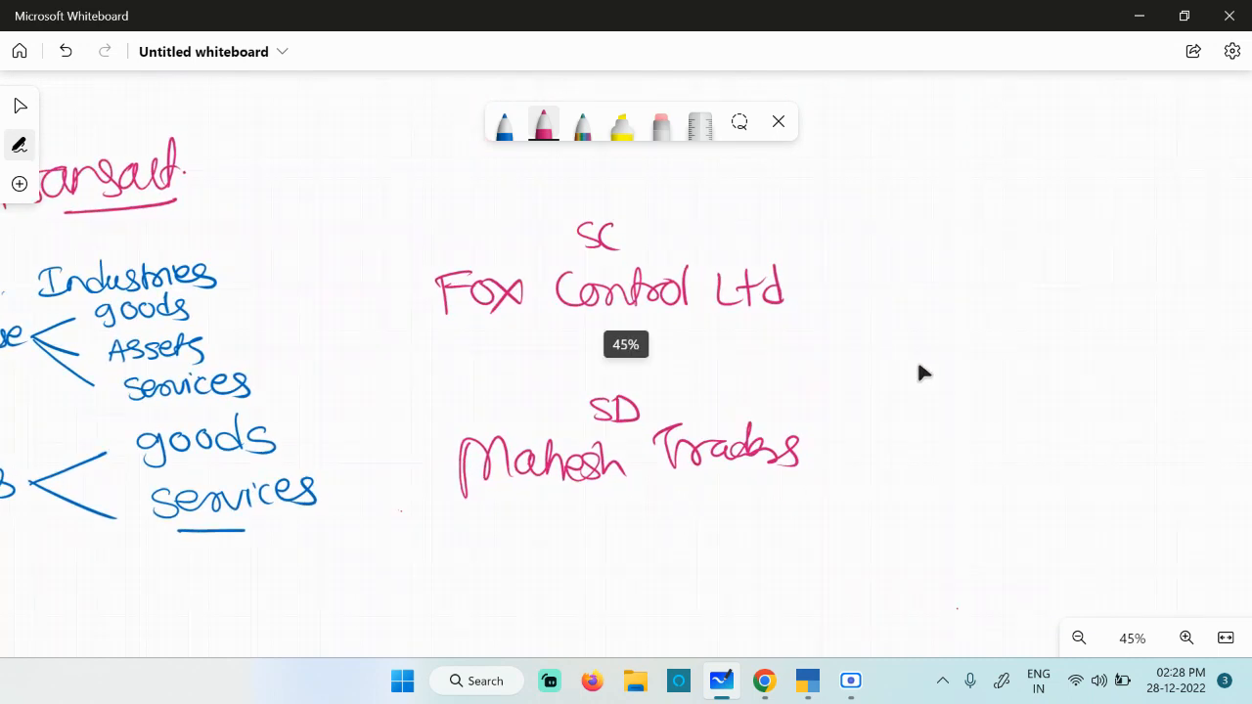
left_click_drag(939, 497, 714, 528)
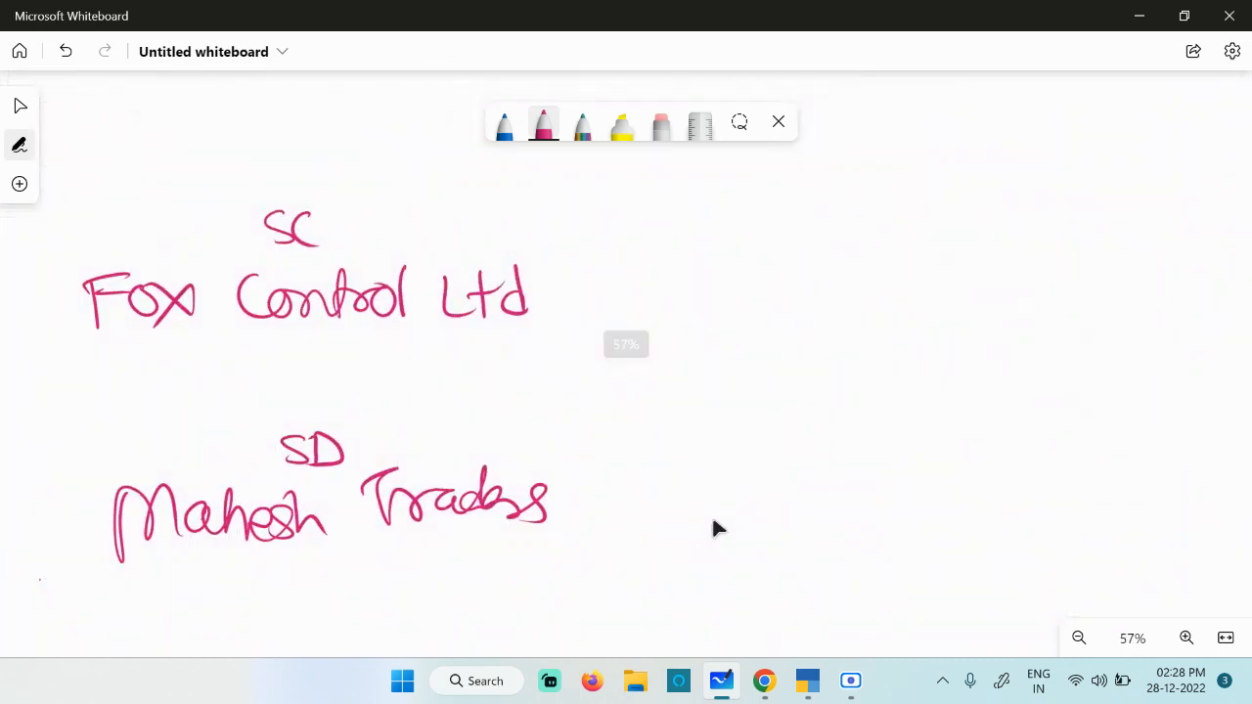
left_click_drag(712, 250, 713, 305)
mouse_move(738, 298)
left_mouse_down()
mouse_move(755, 262)
mouse_move(797, 294)
left_mouse_up()
mouse_move(834, 250)
left_mouse_down()
mouse_move(824, 268)
mouse_move(845, 289)
left_mouse_up()
mouse_move(679, 332)
left_mouse_down()
mouse_move(831, 324)
mouse_move(827, 339)
left_mouse_up()
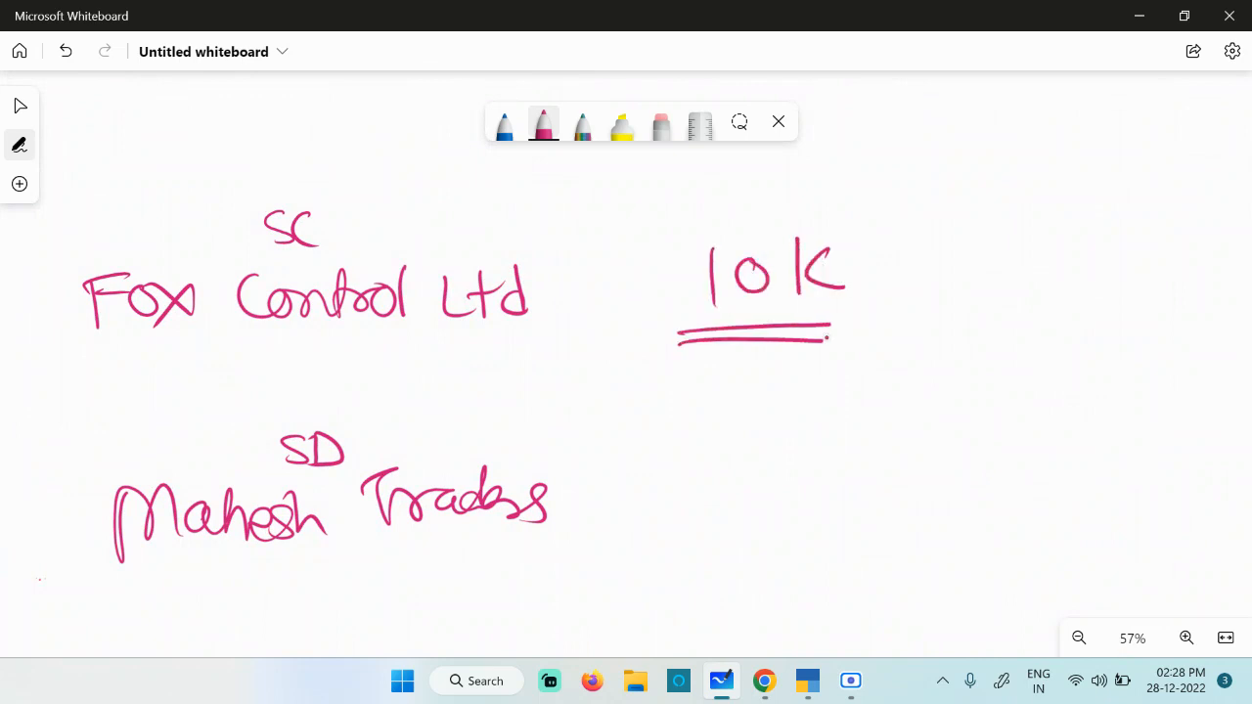
Handwrite "Payment" in the empty space beside the 10K amount and circle the word.
left_click_drag(990, 451, 515, 449)
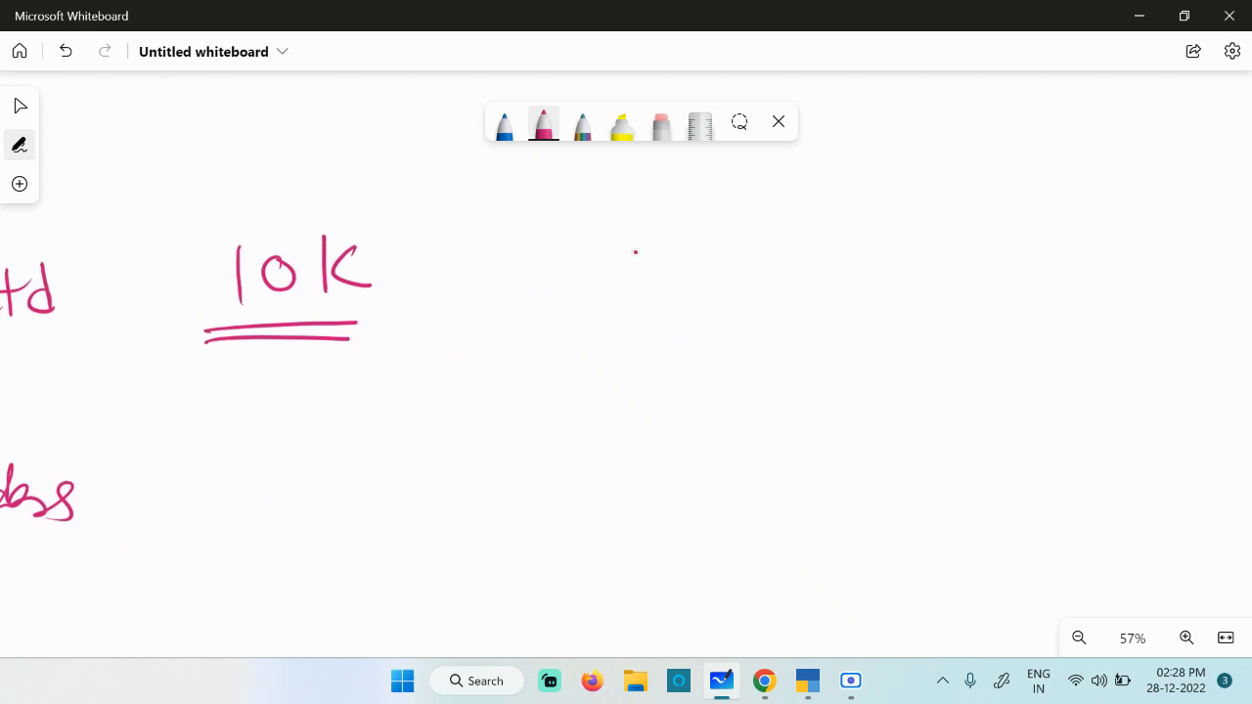
left_click_drag(610, 228, 612, 295)
mouse_move(609, 227)
left_mouse_down()
mouse_move(615, 266)
mouse_move(675, 266)
mouse_move(717, 234)
mouse_move(698, 297)
mouse_move(755, 251)
mouse_move(792, 270)
left_mouse_up()
left_click_drag(779, 259, 839, 270)
mouse_move(849, 217)
left_mouse_down()
mouse_move(865, 268)
mouse_move(872, 245)
left_mouse_up()
mouse_move(908, 256)
left_mouse_down()
mouse_move(851, 205)
mouse_move(780, 333)
mouse_move(856, 235)
left_mouse_up()
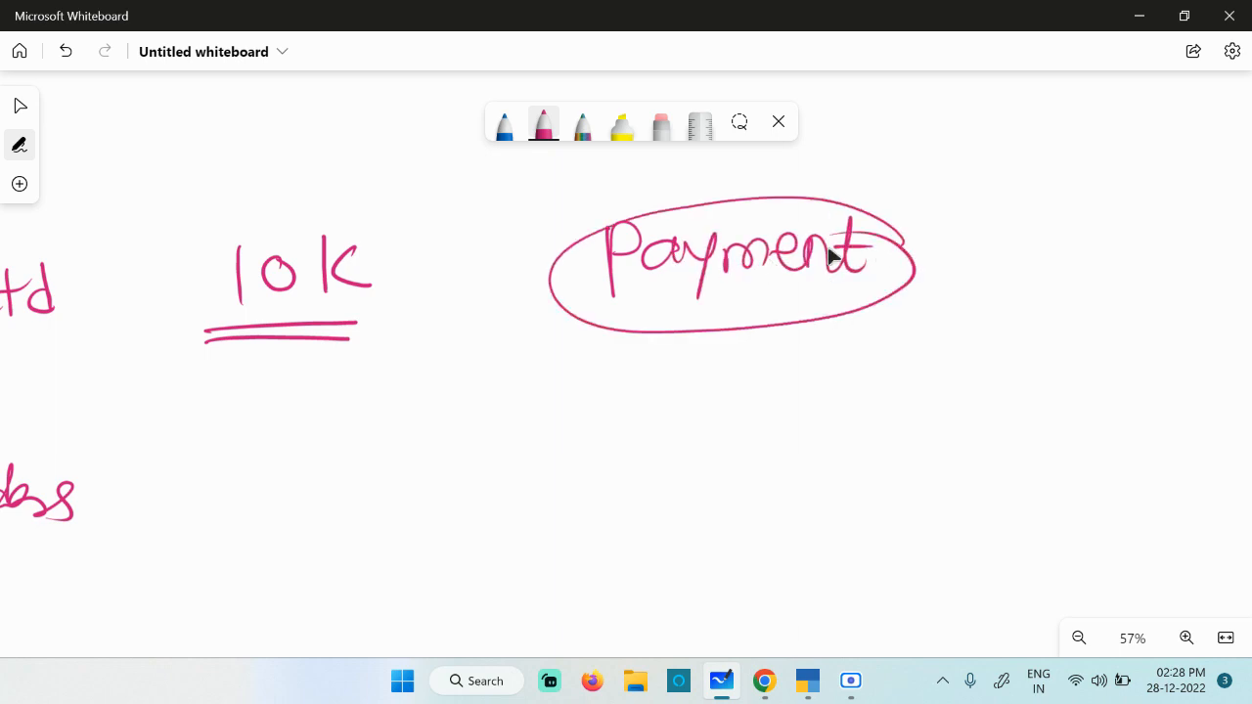
Handwrite "Purchase" directly above the circled Payment and draw an oval around it.
left_click_drag(936, 329, 949, 472)
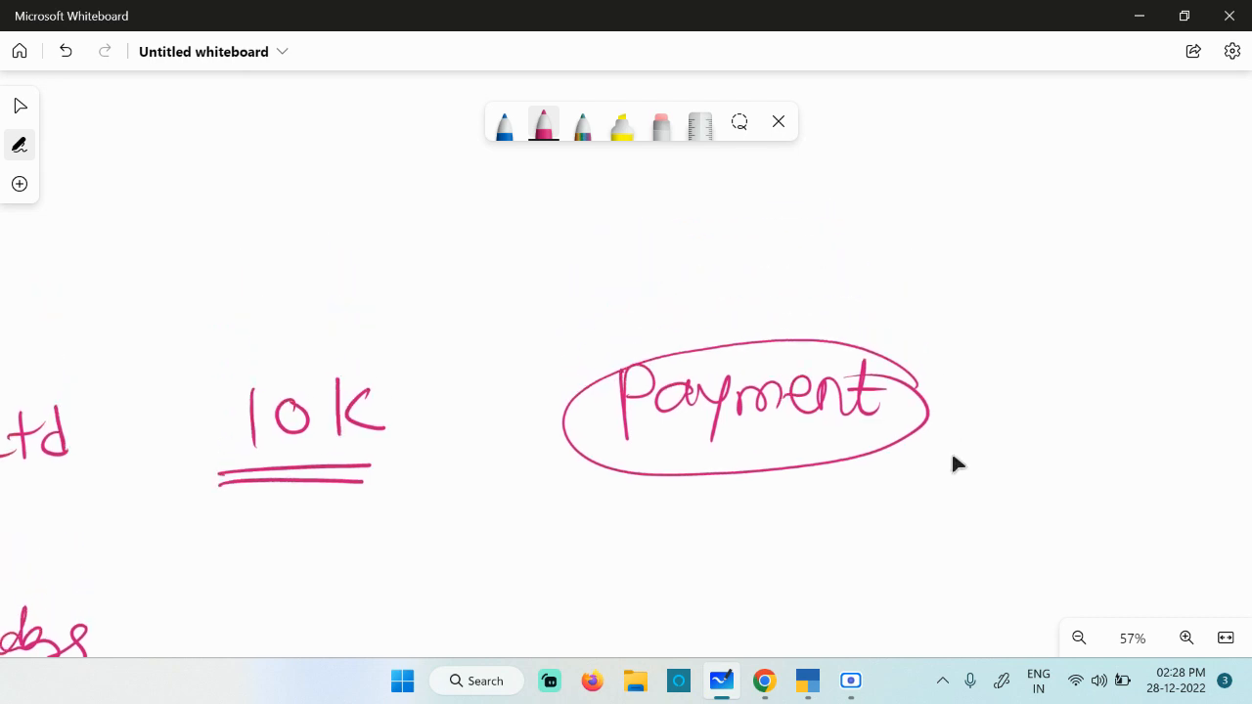
mouse_move(604, 218)
left_mouse_down()
mouse_move(605, 279)
mouse_move(627, 235)
mouse_move(667, 262)
left_mouse_up()
mouse_move(671, 244)
left_mouse_down()
mouse_move(727, 236)
mouse_move(782, 260)
mouse_move(876, 272)
left_mouse_up()
mouse_move(901, 237)
left_mouse_down()
mouse_move(544, 227)
mouse_move(879, 294)
mouse_move(890, 227)
left_mouse_up()
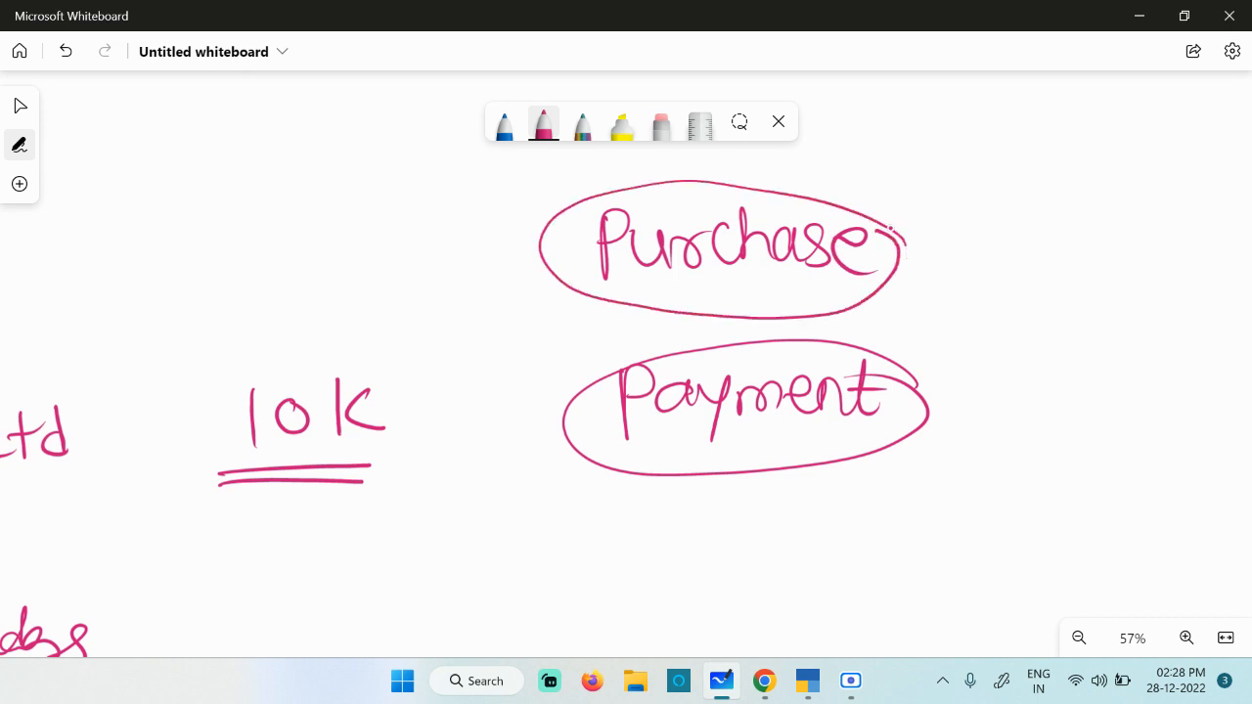
Handwrite the date 25-Dec-22 beside Purchase and 28-Dec-22 beside Payment.
left_click_drag(996, 353, 671, 302)
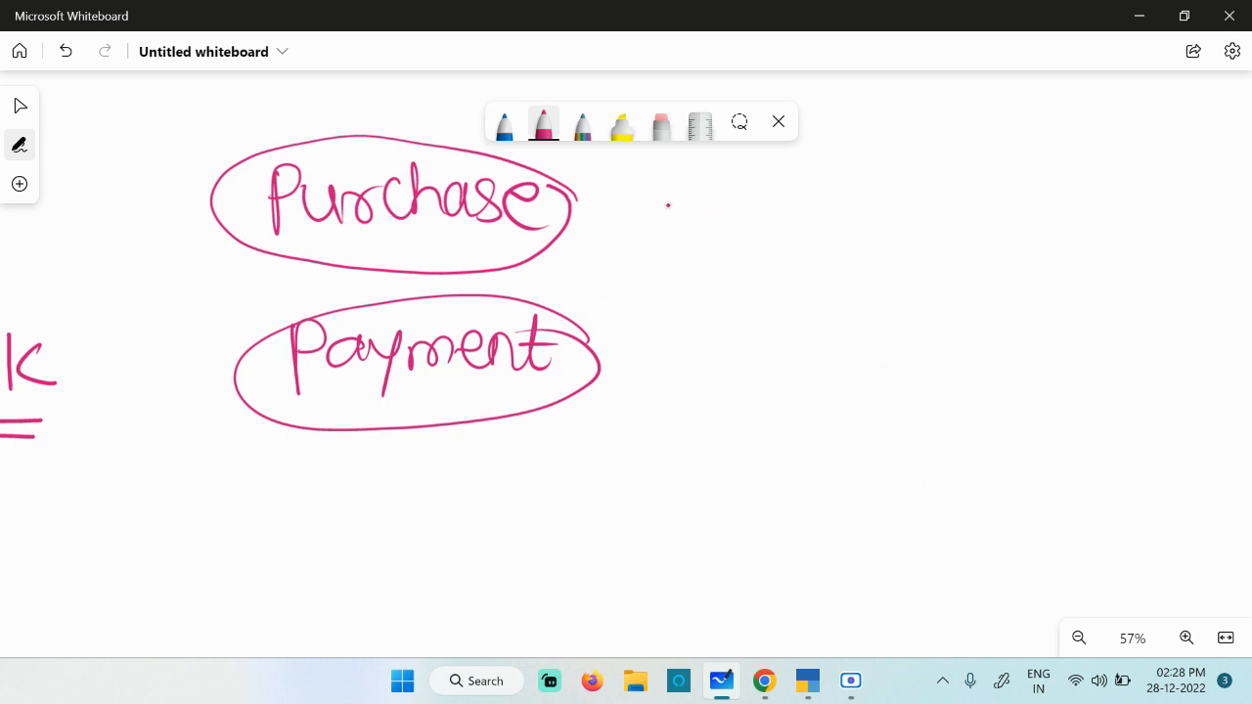
left_click_drag(659, 191, 718, 225)
left_click_drag(720, 174, 796, 184)
left_click_drag(818, 161, 826, 202)
mouse_move(856, 188)
left_mouse_down()
mouse_move(937, 196)
mouse_move(980, 179)
mouse_move(1064, 200)
mouse_move(1141, 193)
left_mouse_up()
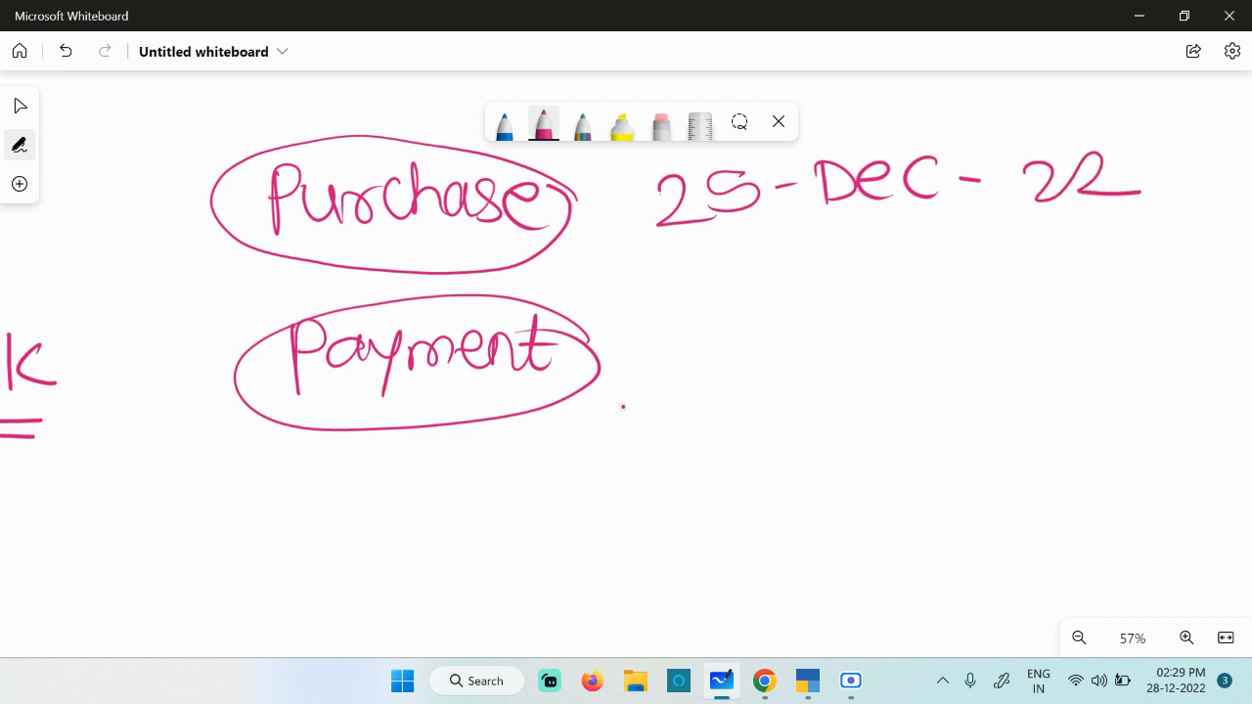
left_click_drag(701, 335, 754, 358)
mouse_move(780, 311)
left_mouse_down()
mouse_move(764, 333)
mouse_move(780, 305)
mouse_move(839, 321)
left_mouse_up()
mouse_move(865, 301)
left_mouse_down()
mouse_move(876, 332)
mouse_move(1142, 274)
mouse_move(1154, 311)
left_mouse_up()
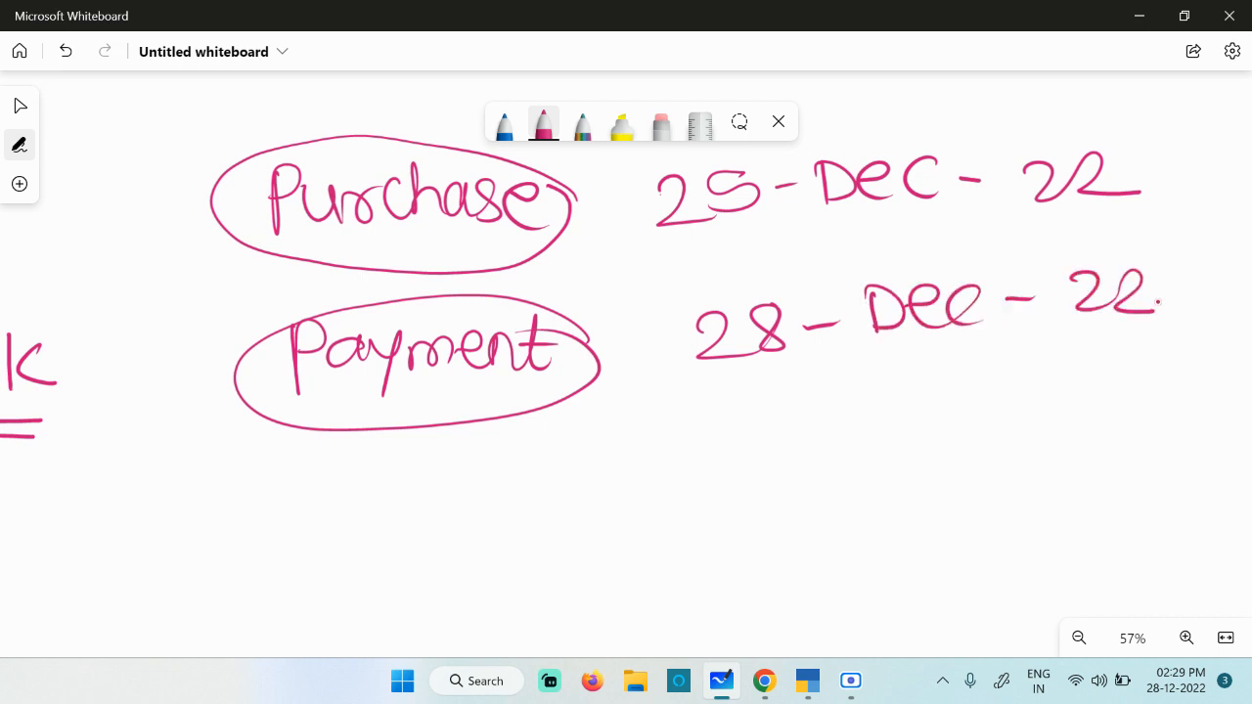
Handwrite a circled "30" beside the purchase date, with "days" above it under an arc.
scroll(1116, 320, "down", 2)
left_click_drag(1100, 471, 852, 447)
mouse_move(1045, 201)
left_mouse_down()
mouse_move(1071, 207)
mouse_move(1044, 227)
left_mouse_up()
mouse_move(1125, 188)
left_mouse_down()
mouse_move(1118, 201)
mouse_move(1142, 178)
left_mouse_up()
mouse_move(1083, 98)
left_mouse_down()
mouse_move(1083, 121)
mouse_move(1115, 147)
mouse_move(1146, 137)
mouse_move(1173, 151)
mouse_move(1180, 112)
mouse_move(1007, 178)
left_mouse_up()
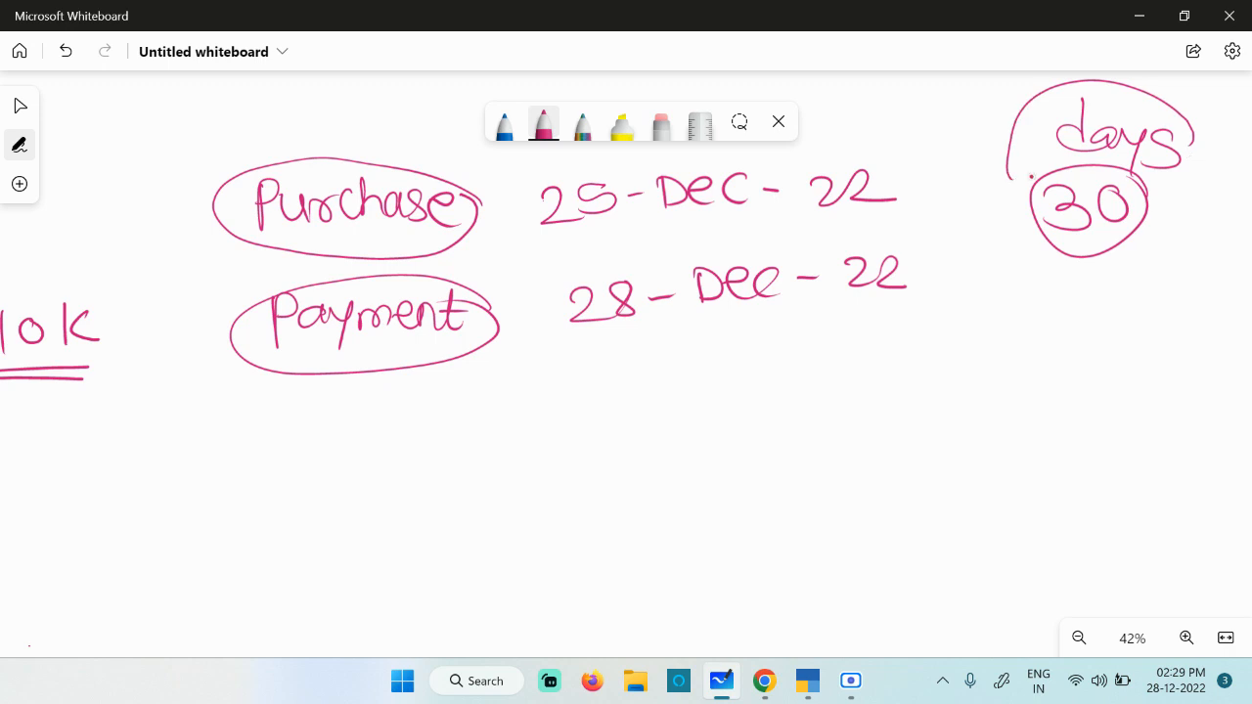
left_click(855, 686)
left_click(819, 622)
Handwrite "Cash/" with the blue pen below the payment date.
left_click_drag(843, 451, 727, 427)
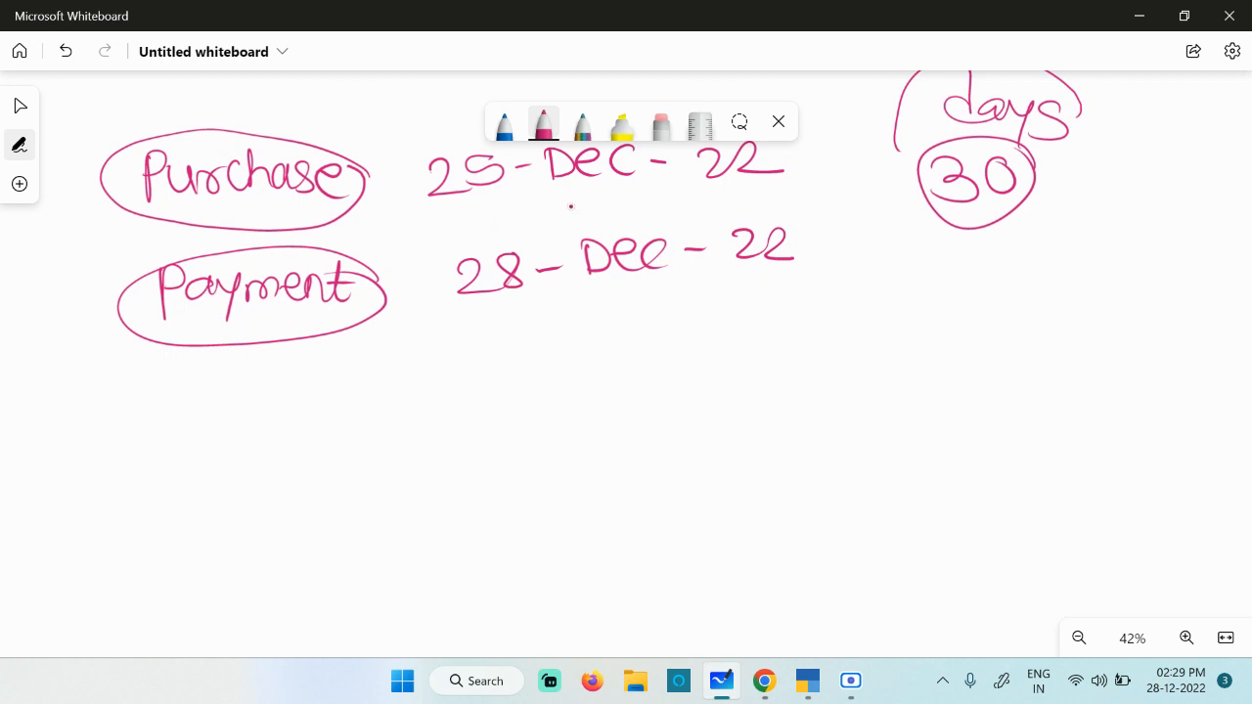
left_click(505, 124)
left_click_drag(463, 375, 518, 418)
left_click_drag(533, 373, 567, 424)
left_click_drag(597, 352, 568, 448)
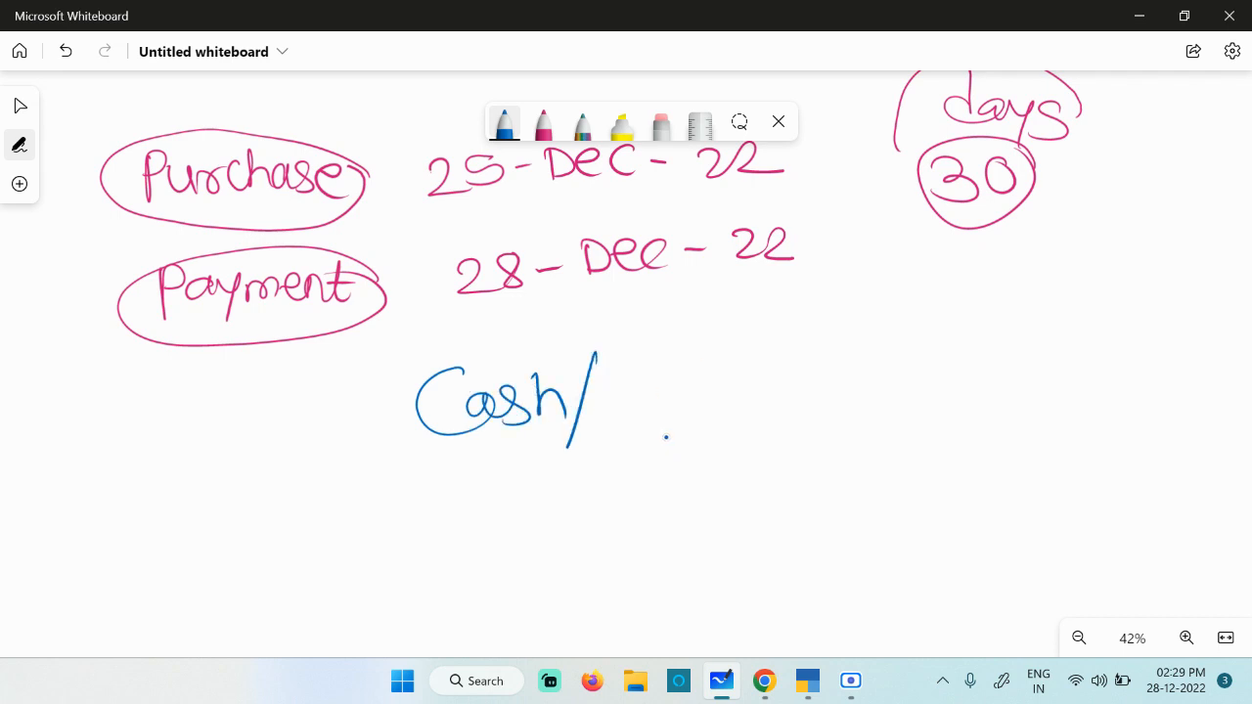
Handwrite "Cheque" after "Cash/", underline it and frame it with a box.
mouse_move(697, 362)
left_mouse_down()
mouse_move(704, 405)
mouse_move(737, 401)
left_mouse_up()
mouse_move(741, 383)
left_mouse_down()
mouse_move(761, 401)
mouse_move(847, 360)
mouse_move(855, 393)
left_mouse_up()
mouse_move(683, 422)
left_mouse_down()
mouse_move(693, 432)
mouse_move(850, 401)
left_mouse_up()
left_click(858, 402)
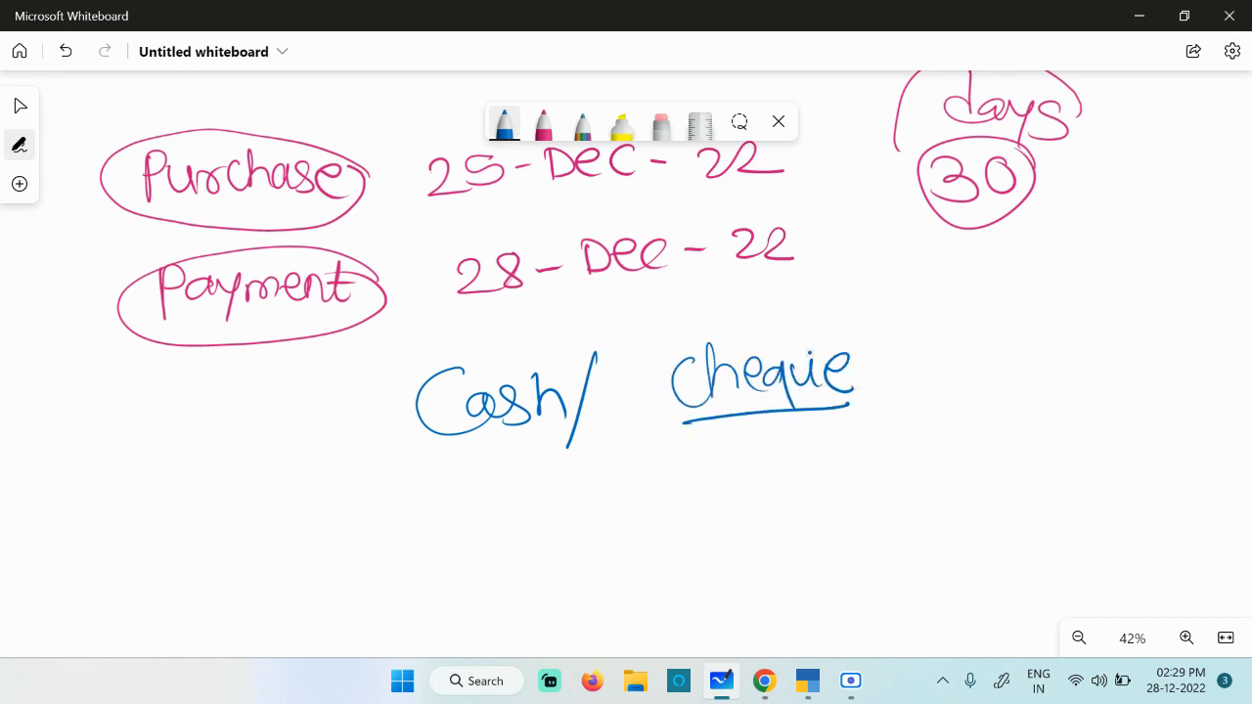
mouse_move(745, 342)
left_mouse_down()
mouse_move(876, 319)
mouse_move(837, 405)
left_mouse_up()
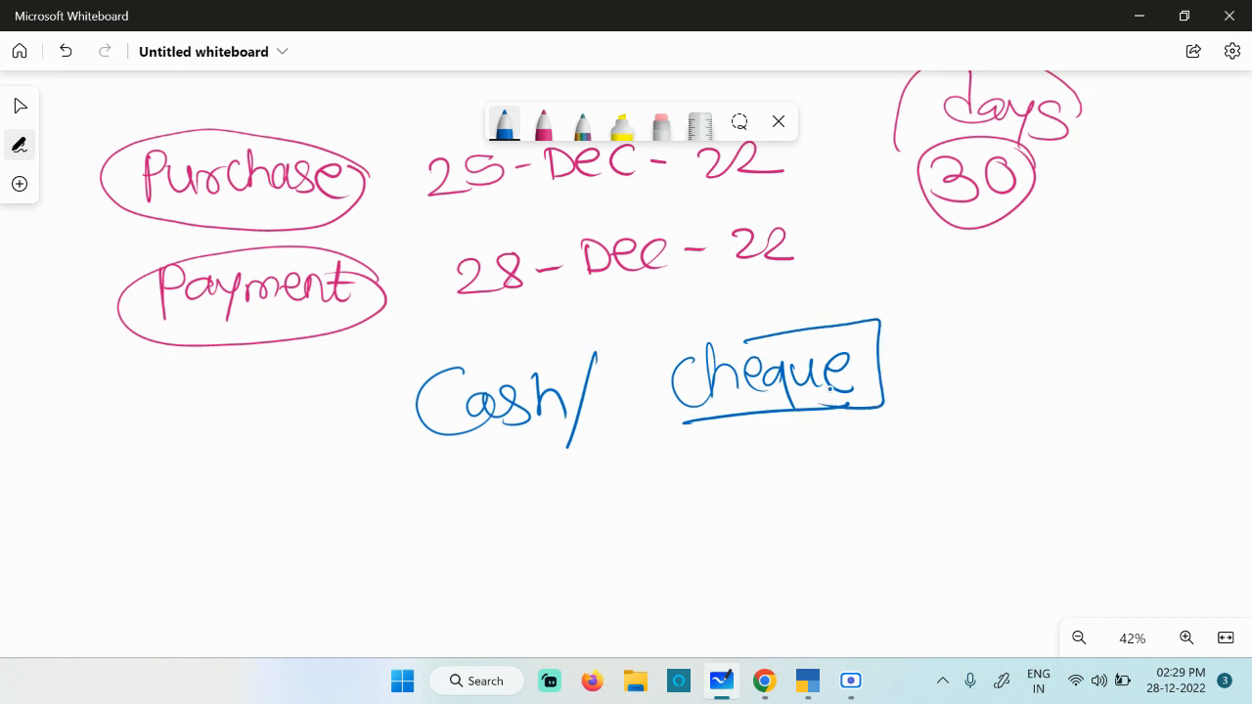
mouse_move(672, 345)
left_mouse_down()
mouse_move(640, 352)
mouse_move(726, 422)
left_mouse_up()
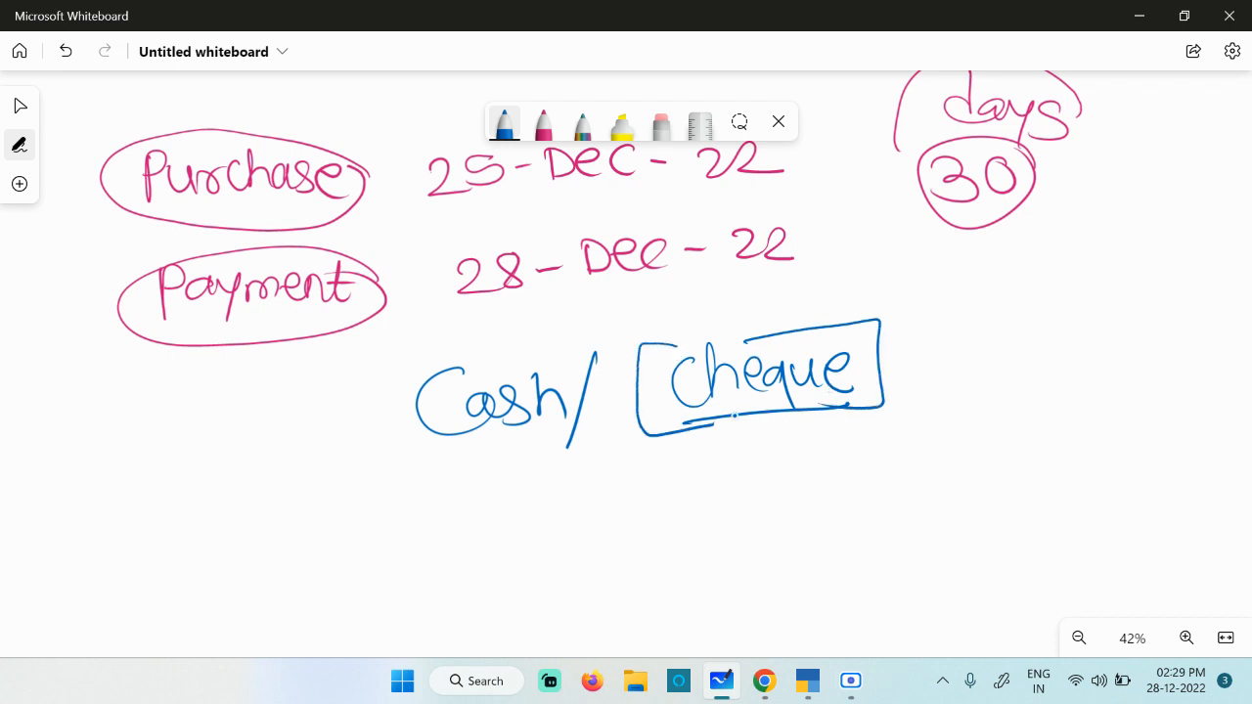
Draw a large rectangle below Cash/Cheque and label its upper edge "SBI".
scroll(734, 416, "down", 1)
left_click_drag(700, 483, 628, 373)
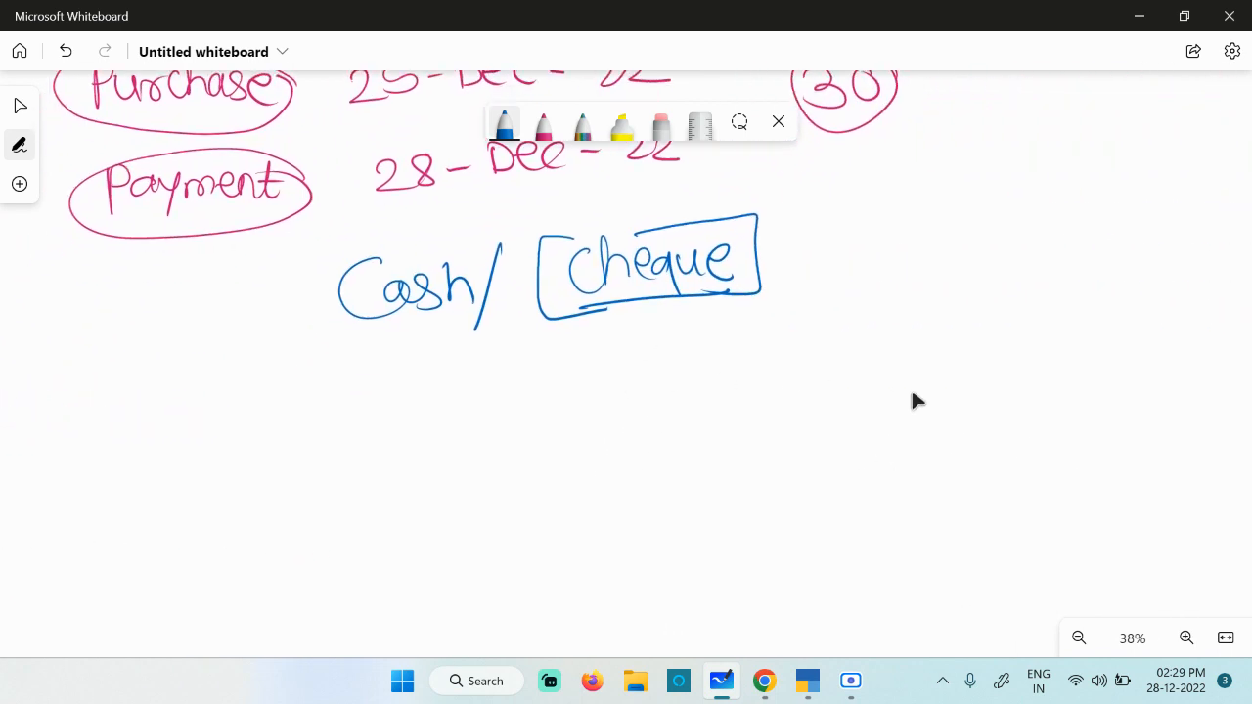
left_click_drag(390, 412, 398, 608)
mouse_move(390, 412)
left_mouse_down()
mouse_move(720, 375)
mouse_move(751, 601)
mouse_move(374, 600)
left_mouse_up()
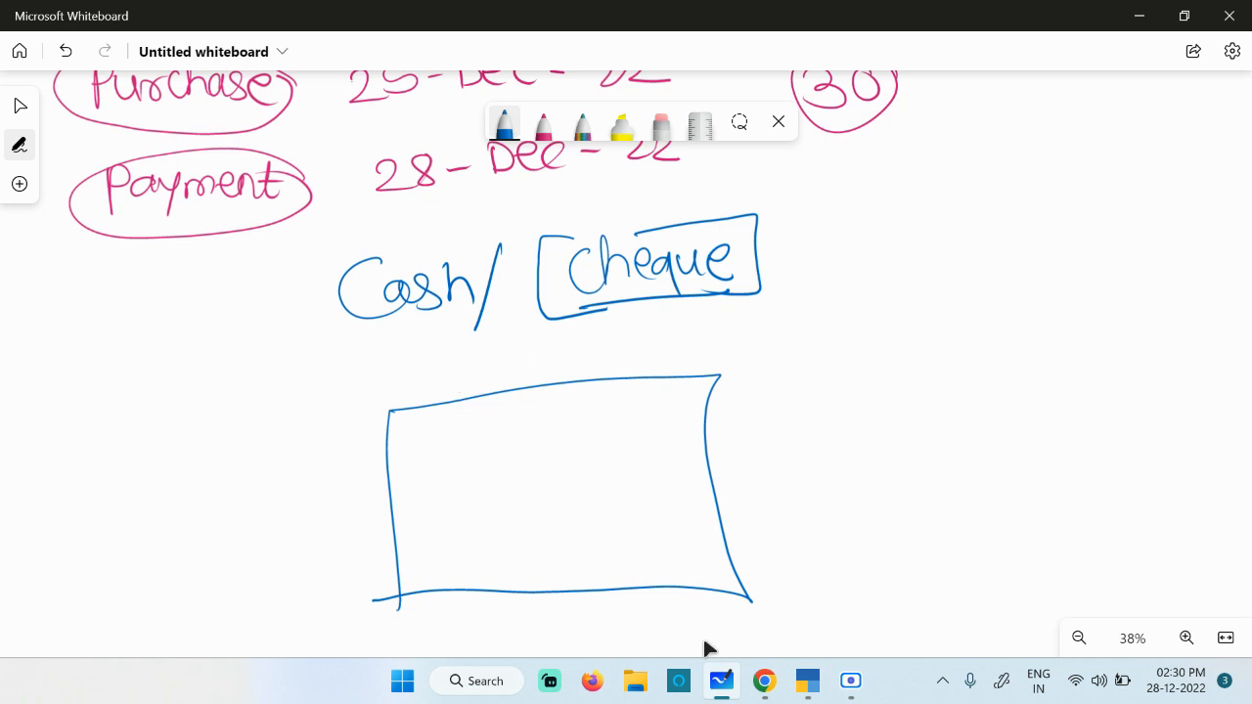
mouse_move(764, 682)
mouse_move(500, 364)
left_mouse_down()
mouse_move(475, 365)
mouse_move(473, 395)
left_mouse_up()
mouse_move(520, 360)
left_mouse_down()
mouse_move(524, 389)
mouse_move(536, 377)
mouse_move(528, 392)
left_mouse_up()
mouse_move(568, 354)
left_mouse_down()
mouse_move(569, 387)
mouse_move(590, 350)
left_mouse_up()
left_click_drag(564, 385, 593, 380)
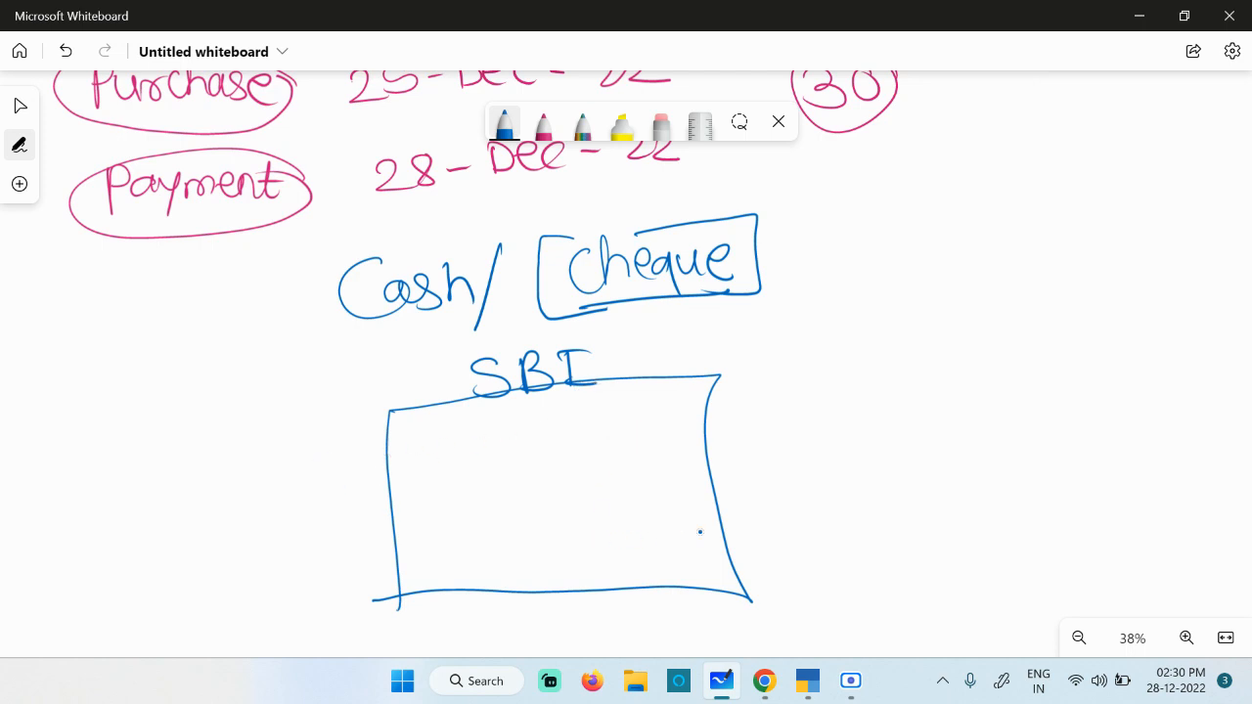
Add a short dash beside the Cheque box and handwrite "50K DR" inside the SBI rectangle.
left_click_drag(780, 249, 805, 249)
mouse_move(514, 419)
left_mouse_down()
mouse_move(489, 426)
mouse_move(487, 444)
mouse_move(535, 423)
mouse_move(563, 446)
mouse_move(622, 446)
left_mouse_up()
mouse_move(622, 411)
left_mouse_down()
mouse_move(627, 446)
mouse_move(656, 446)
left_mouse_up()
left_click_drag(657, 411, 688, 444)
left_click(695, 423)
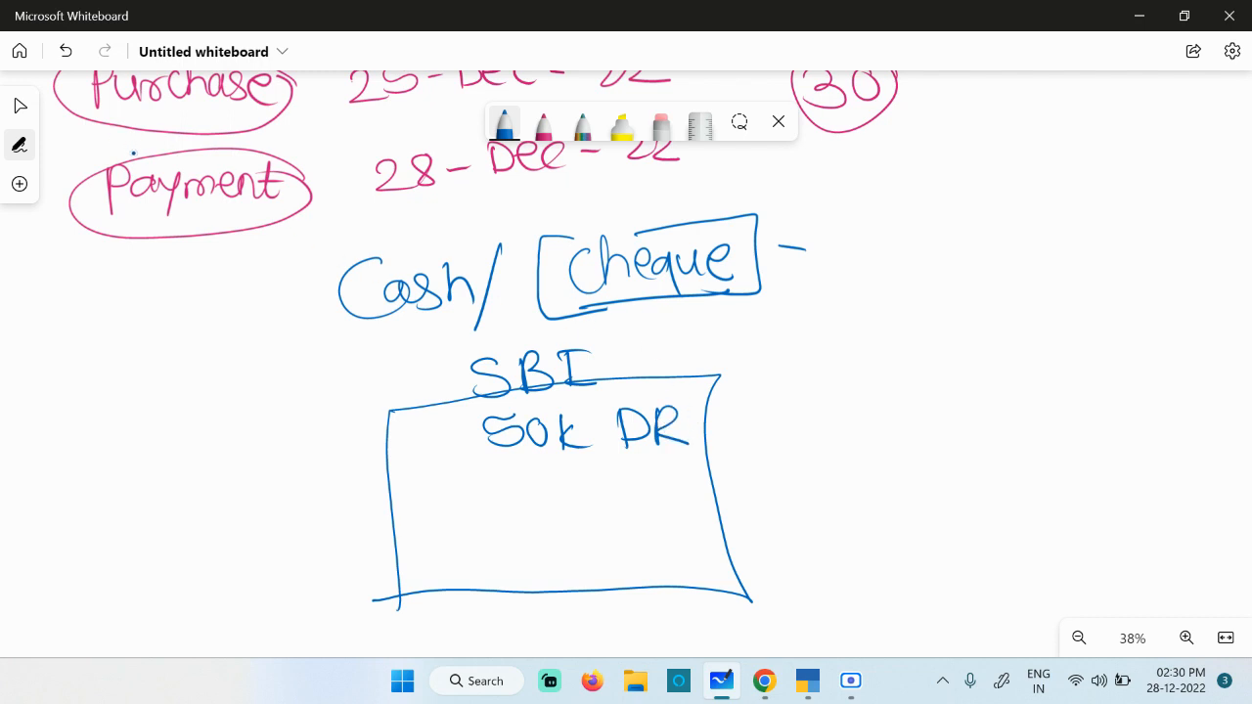
Handwrite "10K CR" below the 50K DR entry in the SBI rectangle and underline the amount.
left_click_drag(548, 522, 552, 500)
left_click_drag(575, 492, 573, 536)
mouse_move(595, 501)
left_mouse_down()
mouse_move(587, 512)
mouse_move(605, 534)
left_mouse_up()
left_click_drag(651, 495, 654, 528)
mouse_move(673, 489)
left_mouse_down()
mouse_move(675, 528)
mouse_move(712, 528)
left_mouse_up()
left_click_drag(534, 561, 636, 555)
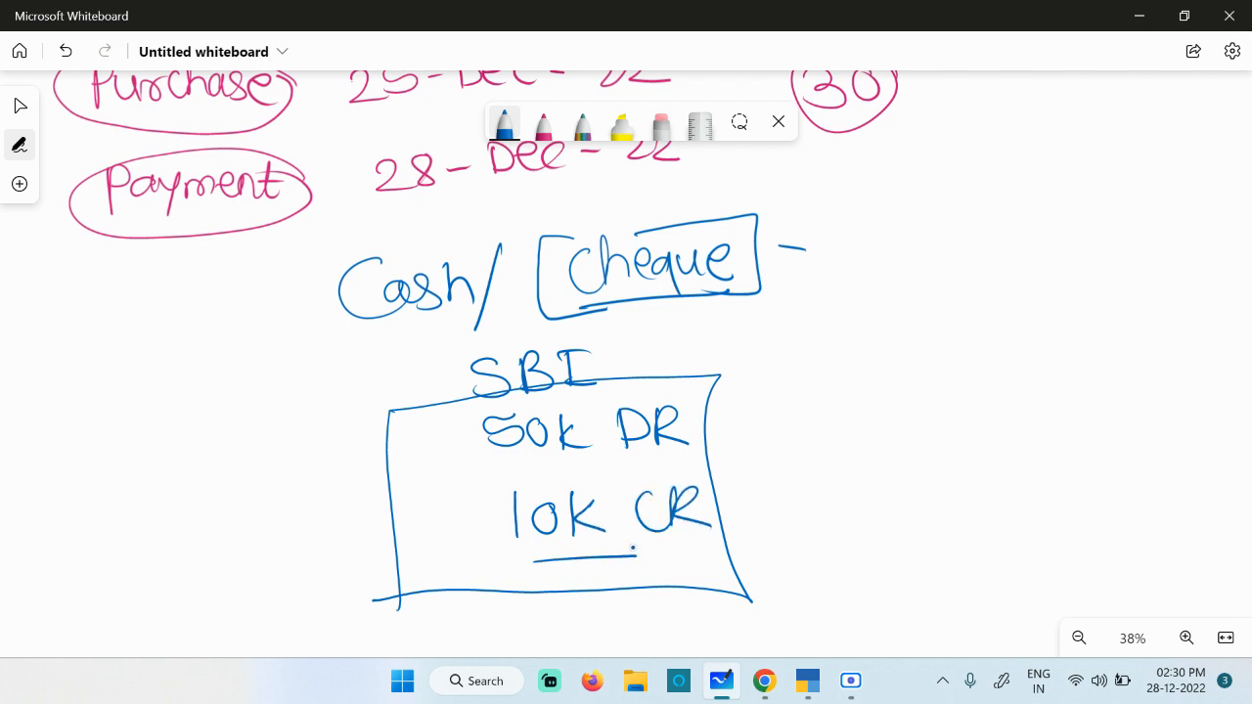
Add an angled mark under the dash beside the Cheque box and underline the R of the CR entry.
scroll(694, 504, "down", 5)
left_click_drag(879, 548, 693, 425)
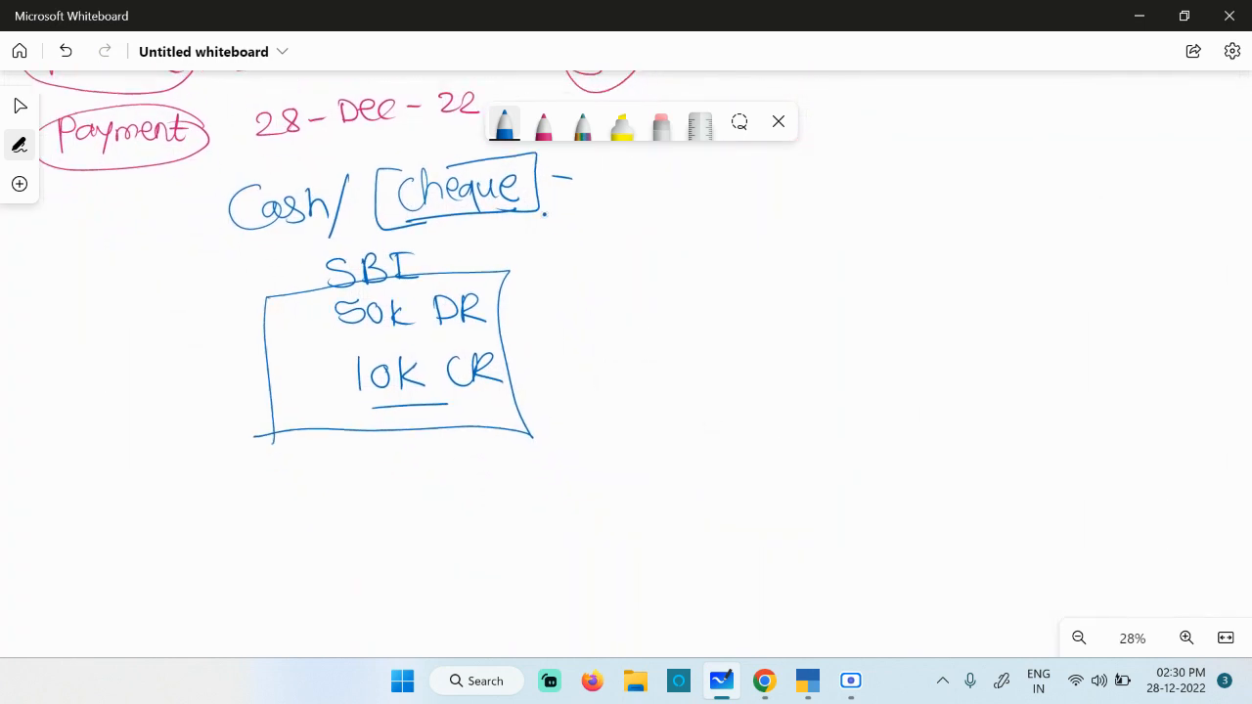
left_click_drag(585, 191, 585, 214)
left_click_drag(479, 399, 499, 397)
Handwrite "20K" in blue beside Mahesh Traders and double-underline it.
scroll(173, 484, "up", 2)
left_click_drag(173, 484, 991, 595)
scroll(869, 578, "down", 1)
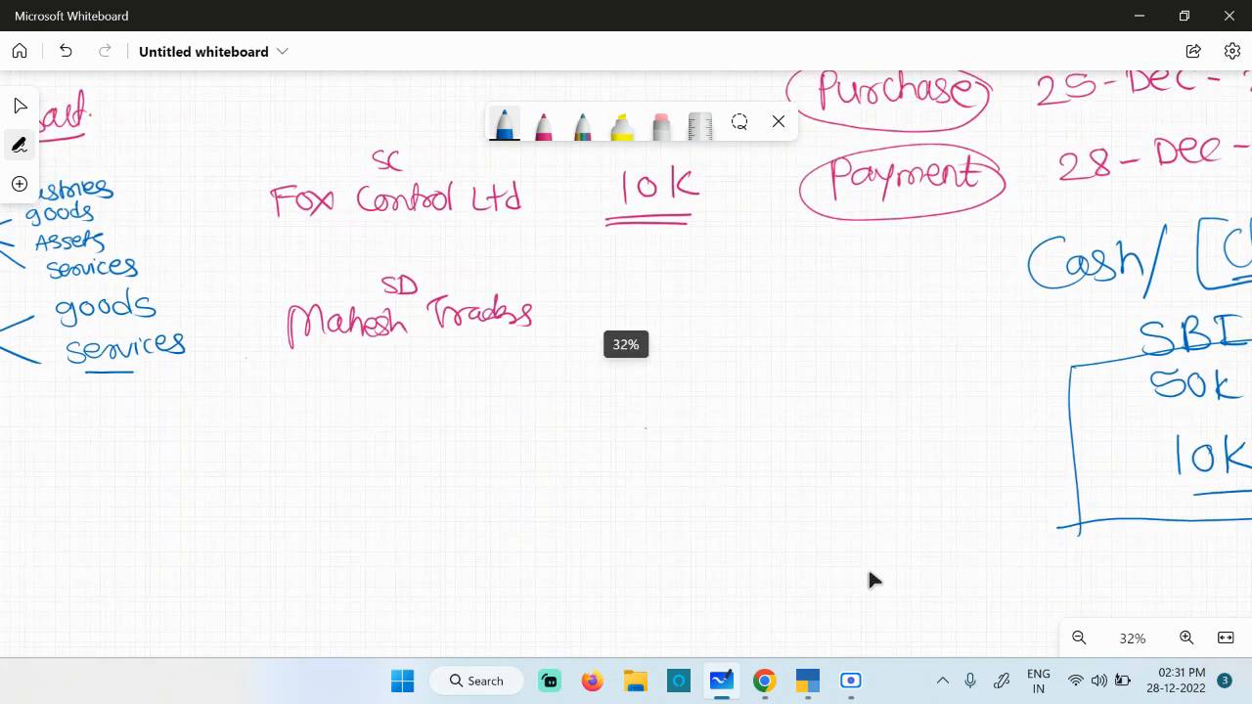
mouse_move(628, 303)
left_mouse_down()
mouse_move(620, 338)
mouse_move(667, 338)
left_mouse_up()
left_click_drag(681, 307, 722, 344)
left_click_drag(753, 300, 763, 338)
mouse_move(627, 358)
left_mouse_down()
mouse_move(743, 348)
mouse_move(743, 361)
left_mouse_up()
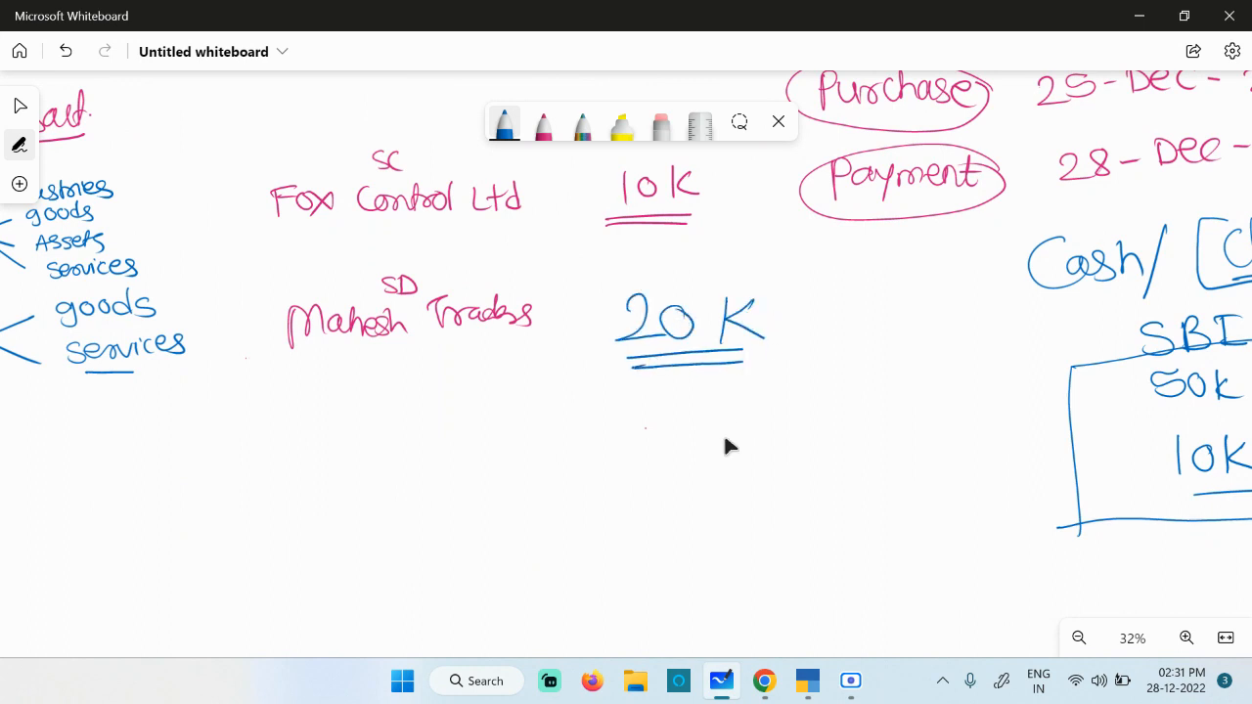
Handwrite "Sales 20K" in the empty area beyond the 30 days note.
left_click_drag(863, 520, 25, 618)
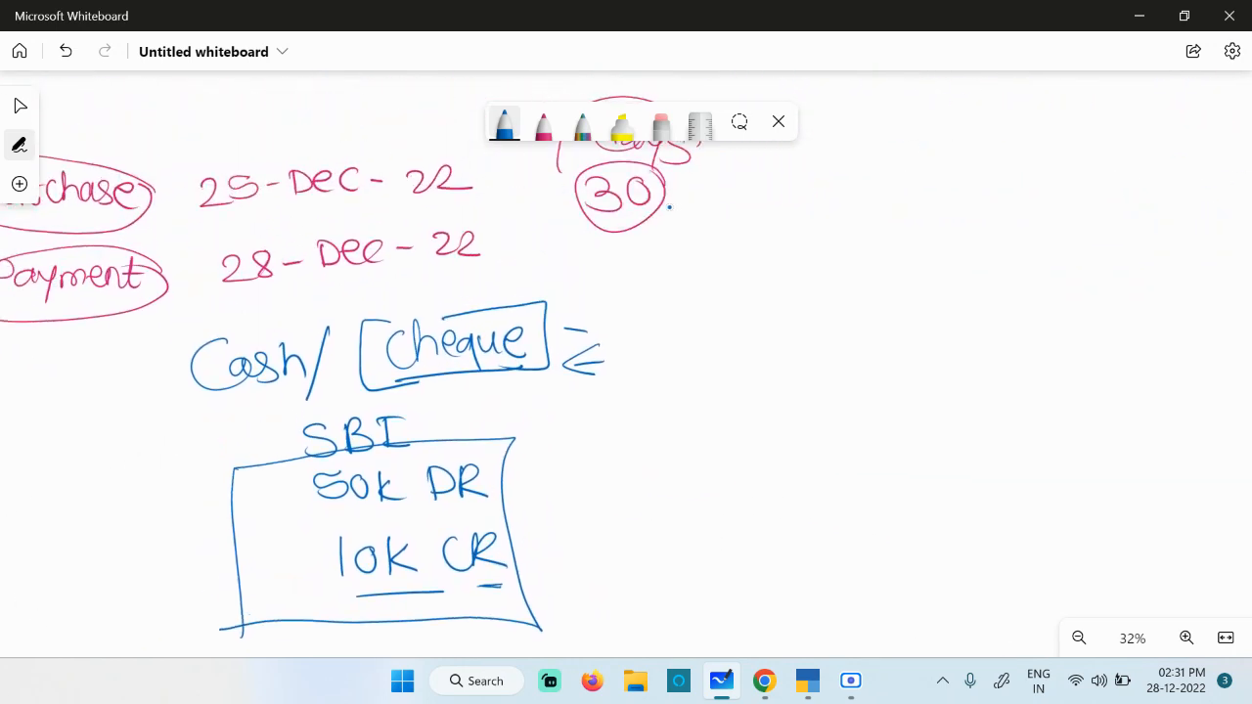
left_click_drag(903, 129, 1025, 154)
mouse_move(1113, 123)
left_mouse_down()
mouse_move(1152, 145)
mouse_move(1174, 116)
mouse_move(1207, 155)
left_mouse_up()
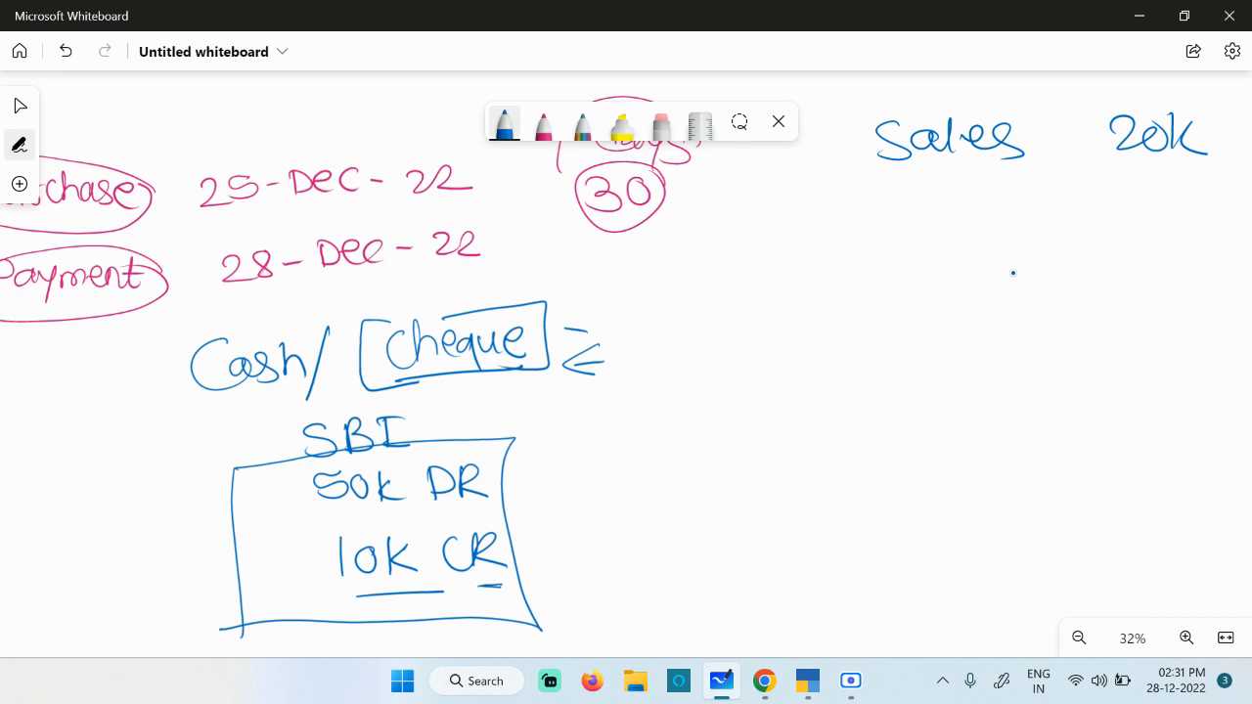
Handwrite "20K DR" beneath the 10K CR entry and extend the SBI box around it.
scroll(1096, 480, "down", 3)
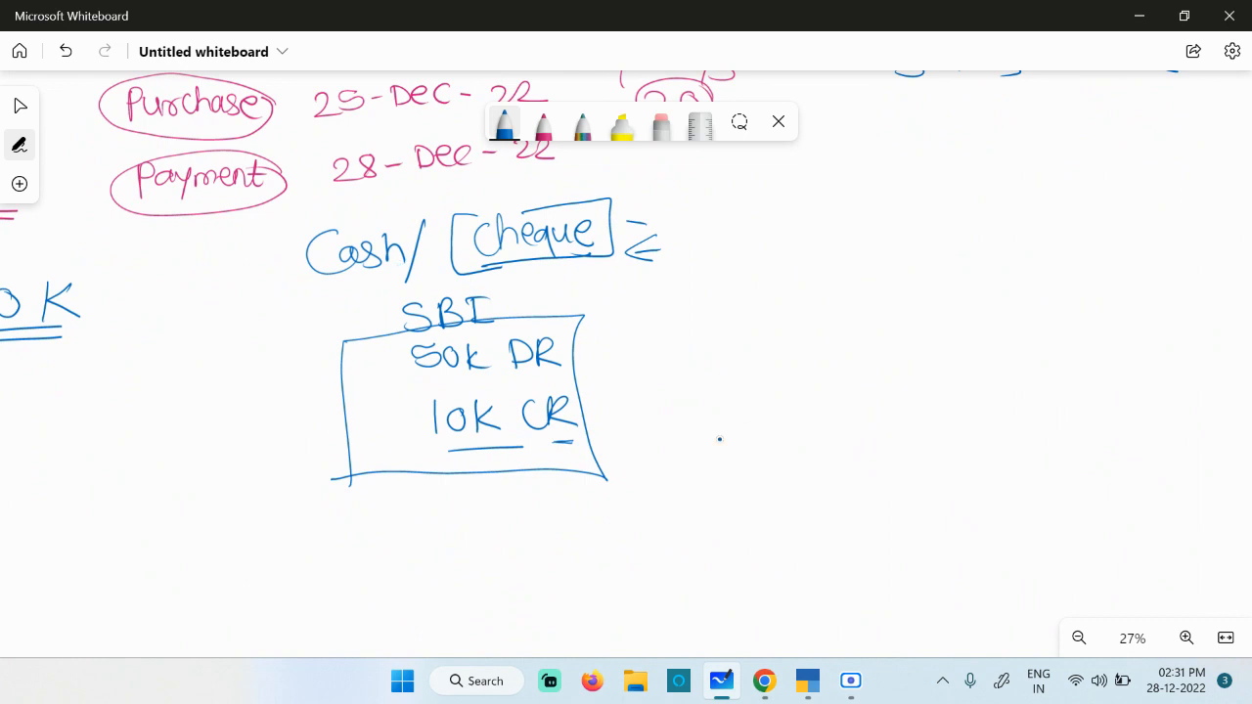
left_click_drag(442, 477, 470, 506)
mouse_move(485, 479)
left_mouse_down()
mouse_move(475, 494)
mouse_move(486, 479)
left_mouse_up()
mouse_move(499, 477)
left_mouse_down()
mouse_move(499, 511)
mouse_move(606, 515)
left_mouse_up()
mouse_move(348, 480)
left_mouse_down()
mouse_move(567, 536)
mouse_move(613, 483)
left_mouse_up()
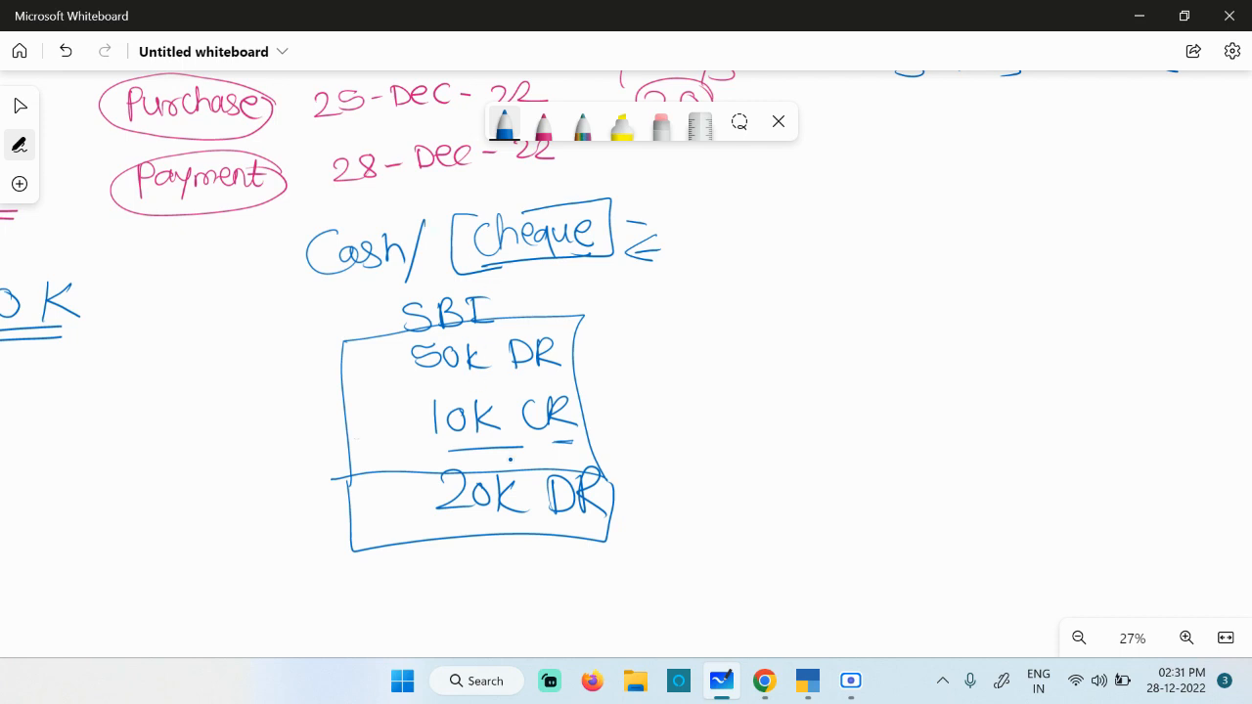
Draw a large blue box in the empty area beyond the SBI box.
scroll(514, 475, "up", 1)
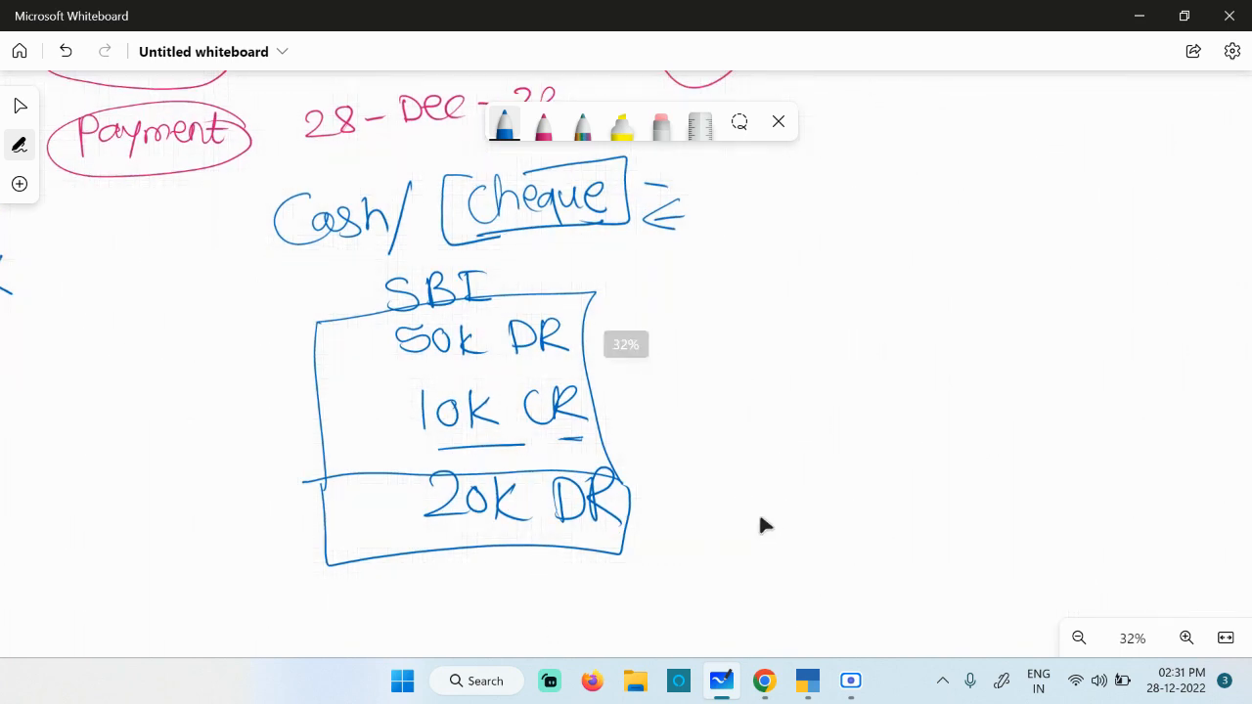
scroll(762, 515, "down", 1)
left_click_drag(987, 513, 651, 498)
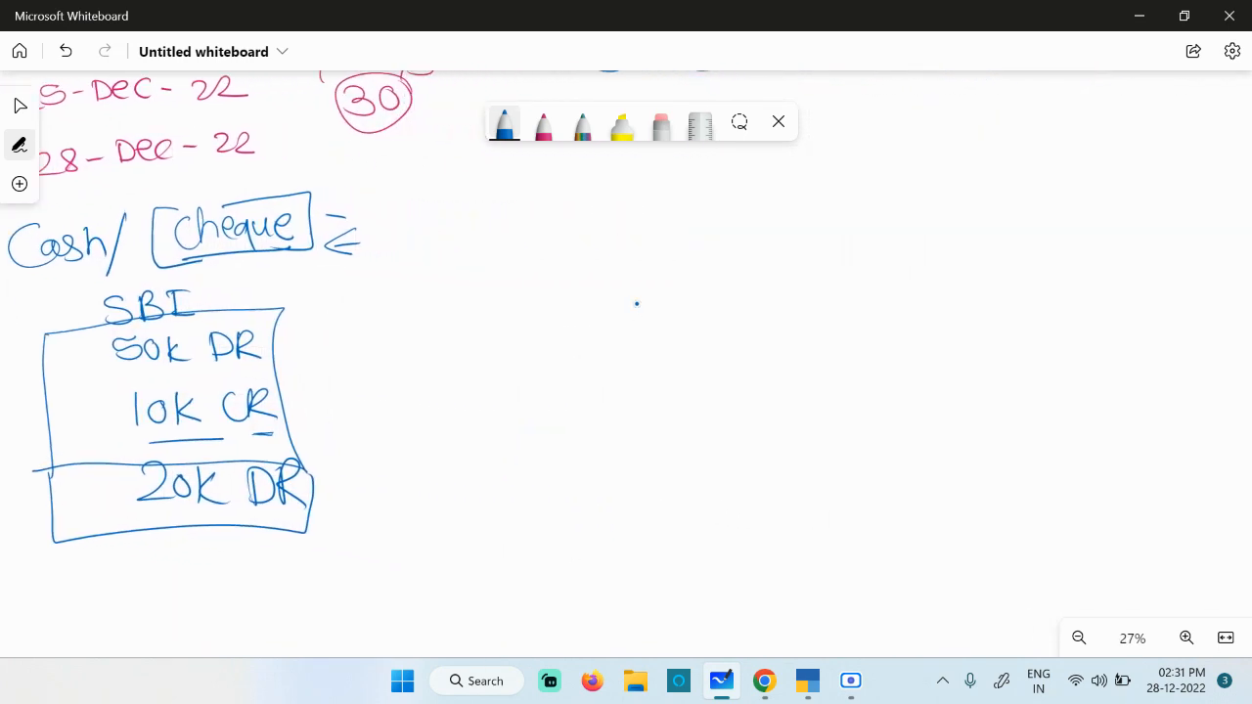
left_click_drag(630, 203, 636, 528)
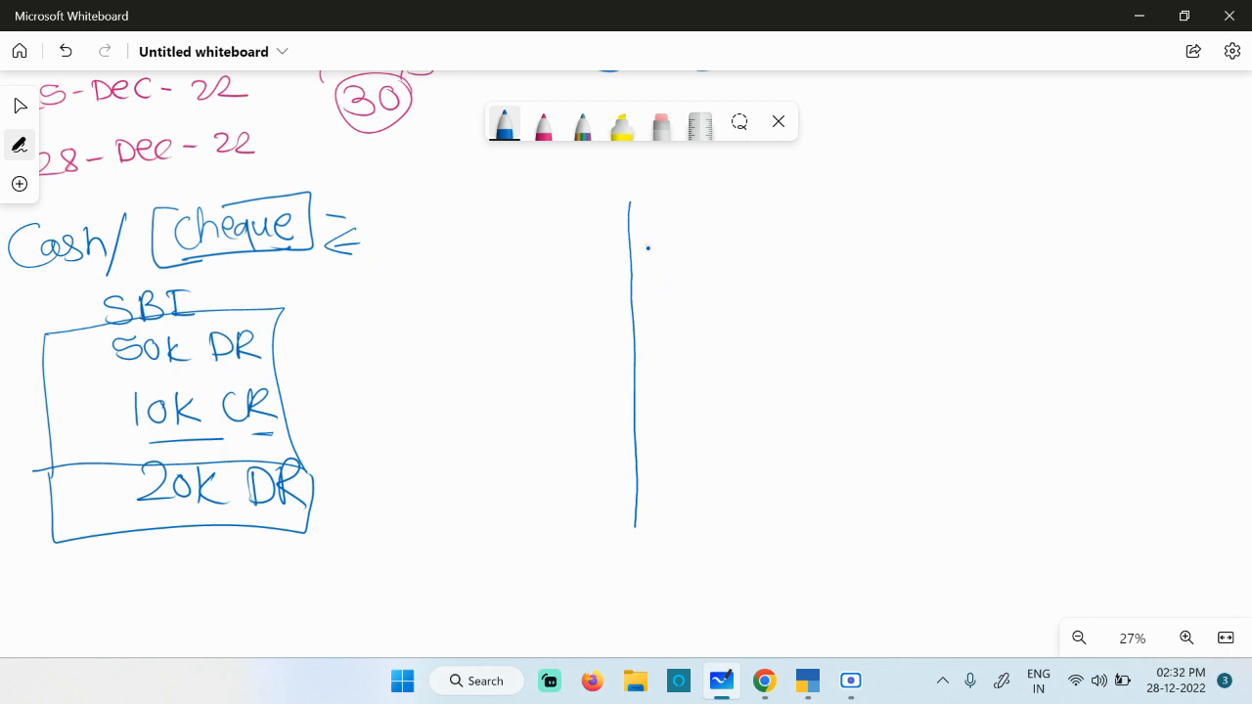
mouse_move(628, 203)
left_mouse_down()
mouse_move(944, 184)
mouse_move(945, 520)
mouse_move(620, 528)
left_mouse_up()
Handwrite "CR" in the large box with "DR" beneath it.
left_click_drag(853, 223, 869, 255)
left_click_drag(870, 219, 908, 250)
left_click(915, 250)
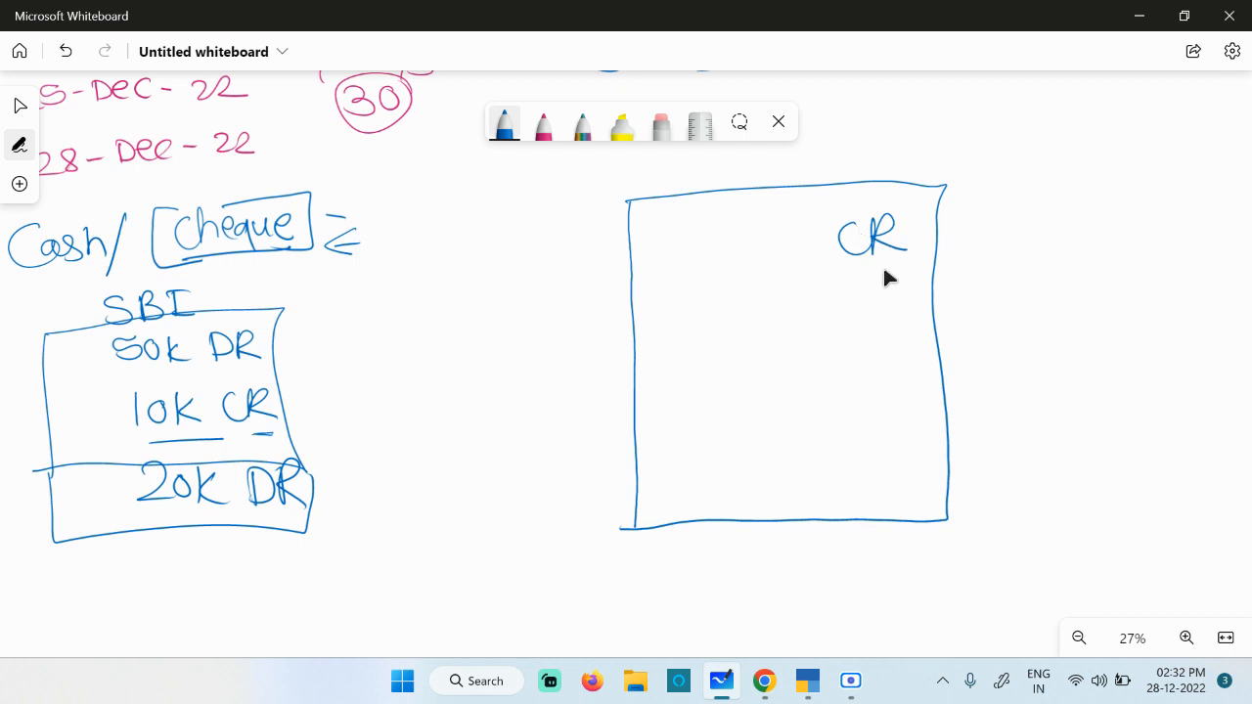
scroll(1034, 256, "up", 4)
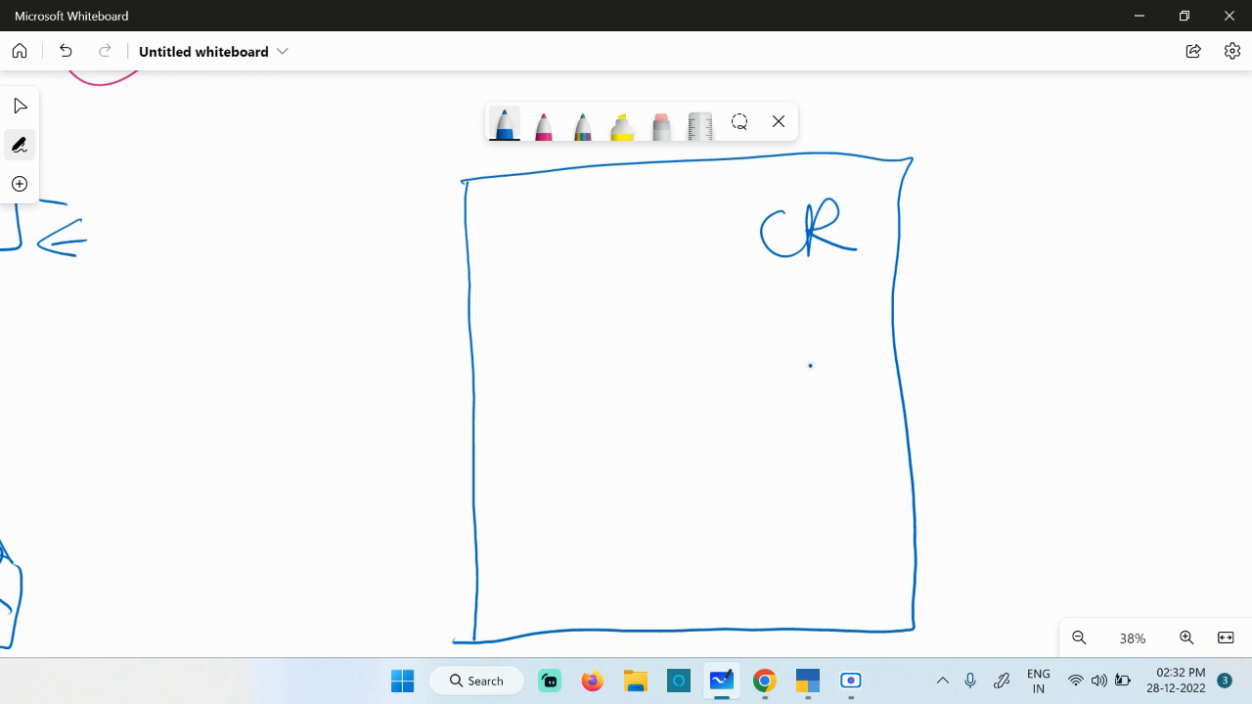
left_click_drag(769, 328, 763, 374)
left_click_drag(817, 338, 818, 374)
mouse_move(819, 331)
left_mouse_down()
mouse_move(826, 352)
mouse_move(865, 372)
left_mouse_up()
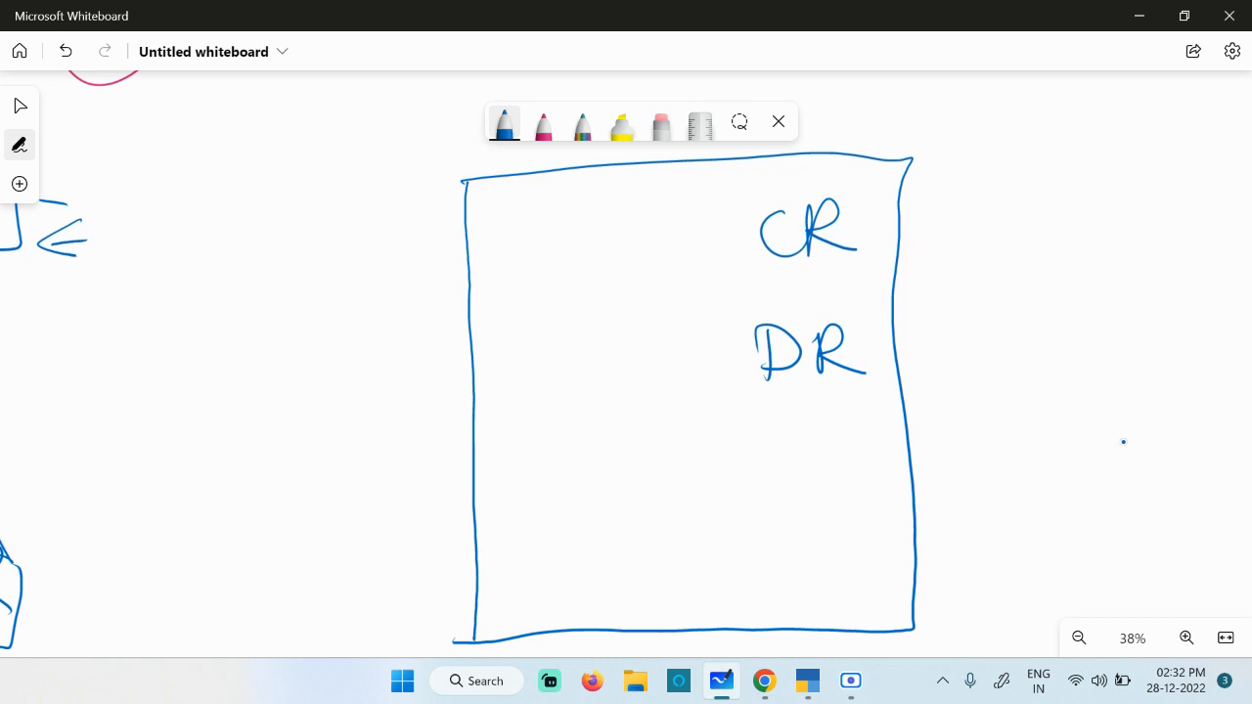
Handwrite "Dec 1" and "Dec 31" beside the large box and enclose both dates in a box.
left_click_drag(987, 115, 992, 150)
mouse_move(990, 115)
left_mouse_down()
mouse_move(994, 151)
mouse_move(1075, 145)
left_mouse_up()
left_click_drag(1098, 116, 1101, 145)
mouse_move(988, 179)
left_mouse_down()
mouse_move(989, 212)
mouse_move(1070, 207)
mouse_move(1098, 187)
mouse_move(1089, 205)
left_mouse_up()
left_click_drag(1125, 172, 1128, 207)
mouse_move(980, 102)
left_mouse_down()
mouse_move(1174, 97)
mouse_move(1066, 225)
mouse_move(954, 116)
mouse_move(976, 102)
left_mouse_up()
Draw short horizontal lines down the inside of the large box to represent statement entries.
left_click_drag(522, 259, 620, 257)
left_click_drag(532, 297, 632, 291)
left_click_drag(533, 323, 628, 320)
left_click_drag(531, 394, 614, 396)
left_click_drag(550, 421, 602, 430)
mouse_move(539, 451)
left_mouse_down()
mouse_move(615, 456)
mouse_move(617, 482)
left_mouse_up()
left_click_drag(550, 530, 624, 535)
left_click_drag(553, 557, 625, 551)
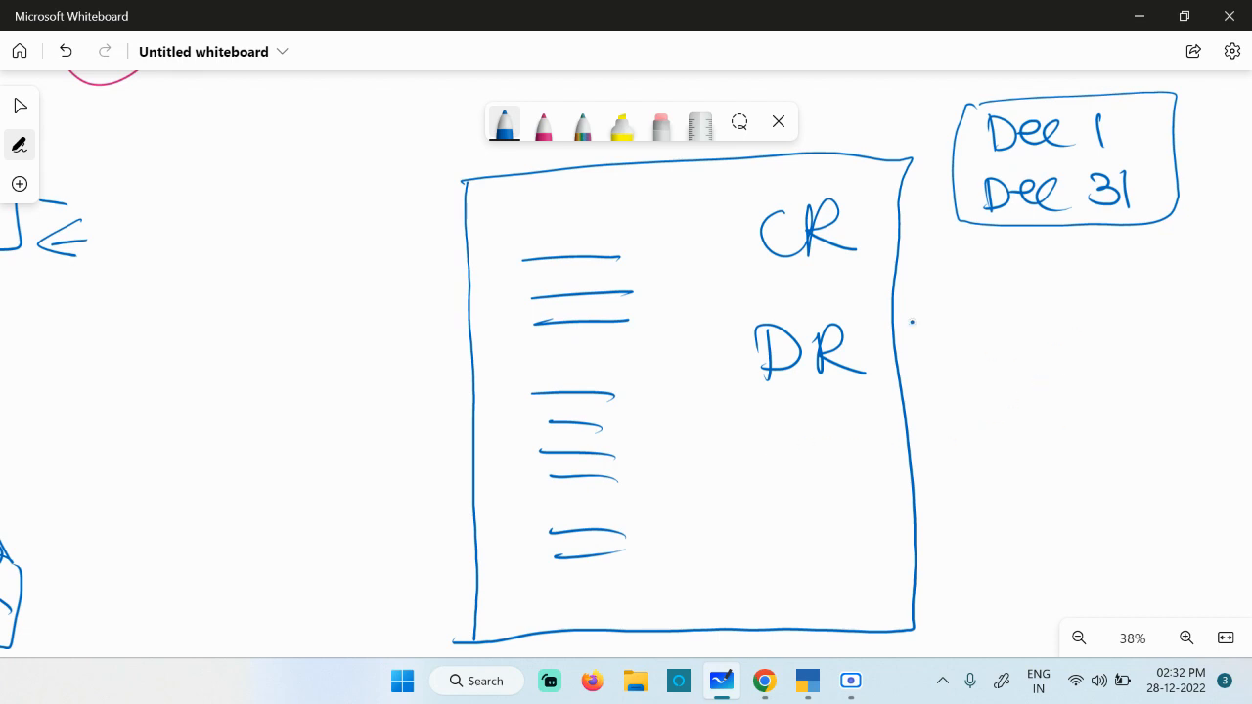
Handwrite "PDF" beneath the boxed Dec 1 and Dec 31 dates.
mouse_move(1000, 311)
left_mouse_down()
mouse_move(999, 366)
mouse_move(996, 336)
left_mouse_up()
left_click_drag(1043, 311, 1043, 346)
left_click_drag(1043, 309, 1044, 342)
mouse_move(1080, 301)
left_mouse_down()
mouse_move(1078, 344)
mouse_move(1107, 297)
left_mouse_up()
left_click_drag(1086, 319, 1120, 320)
left_click(1132, 319)
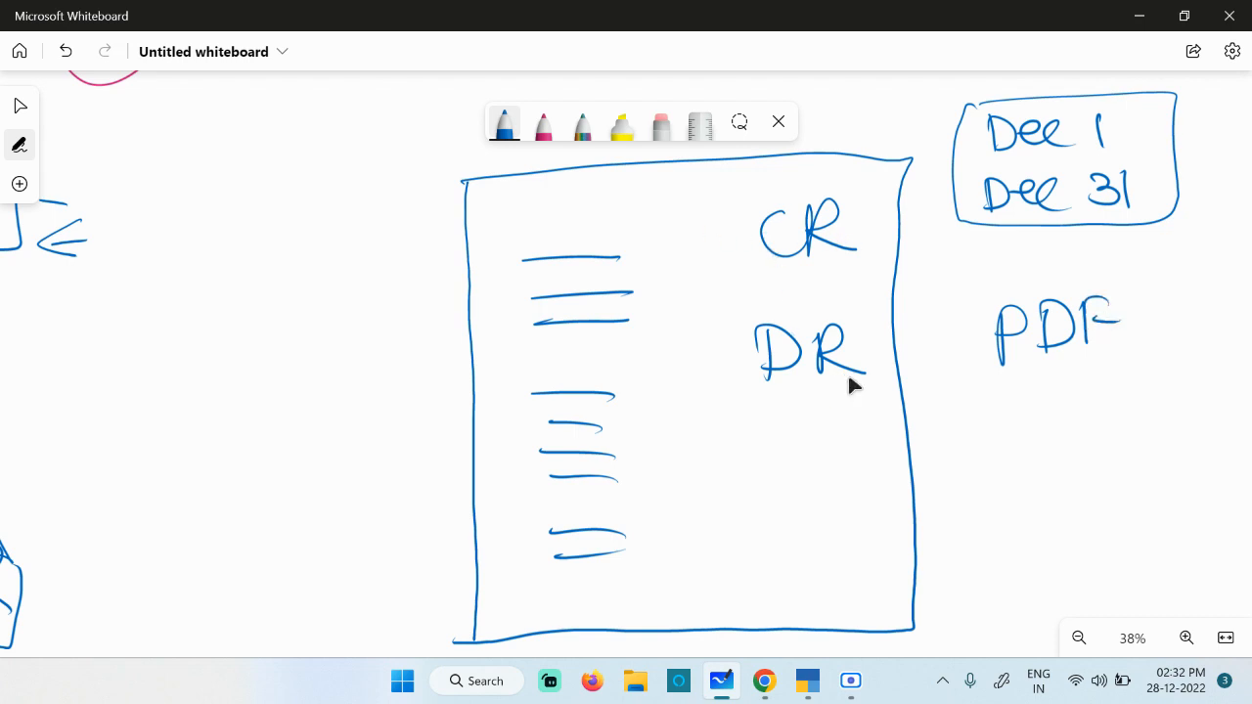
Switch to Chrome to examine the debit and credit entries of the SBI Bank Statement, then return to Microsoft Whiteboard.
scroll(882, 403, "down", 3)
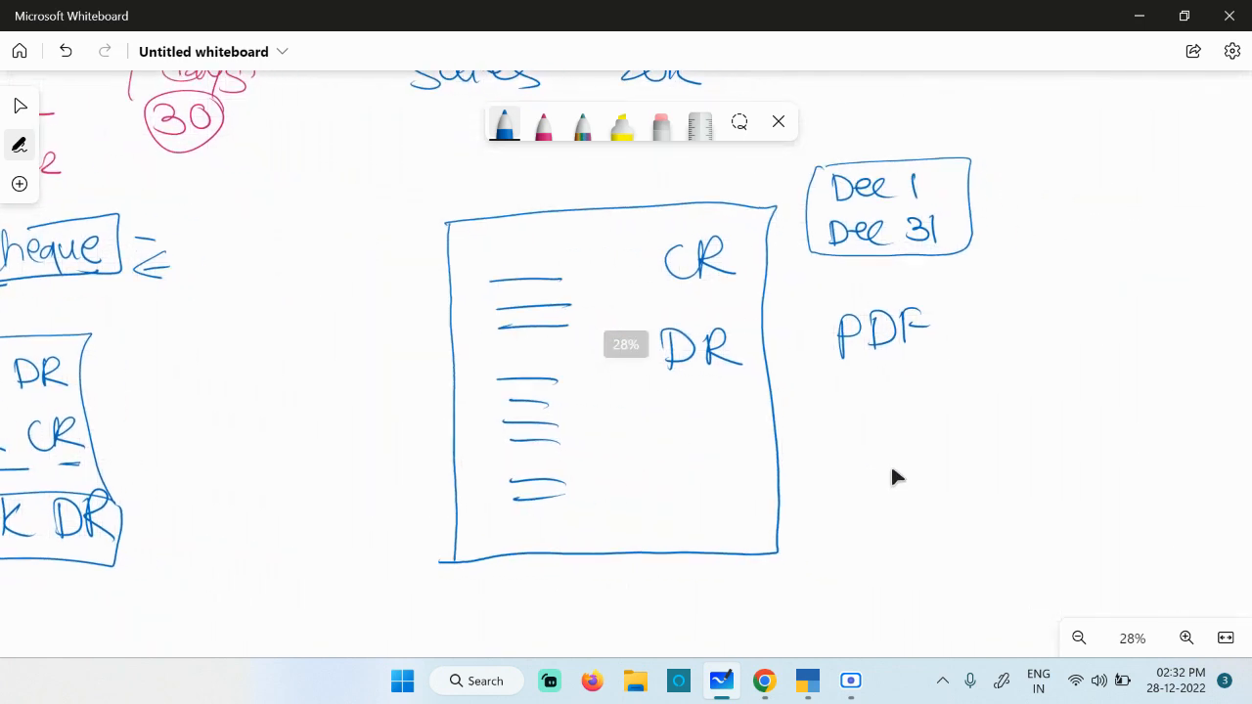
mouse_move(764, 681)
left_click(553, 587)
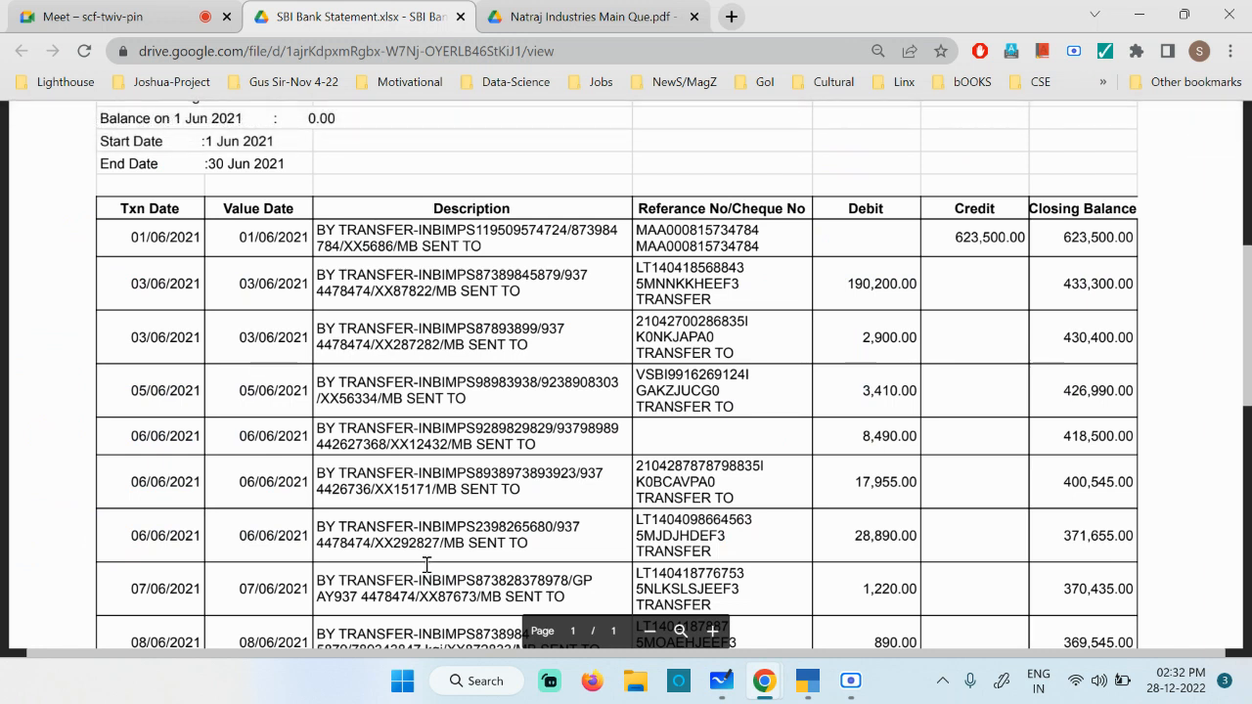
left_click(724, 682)
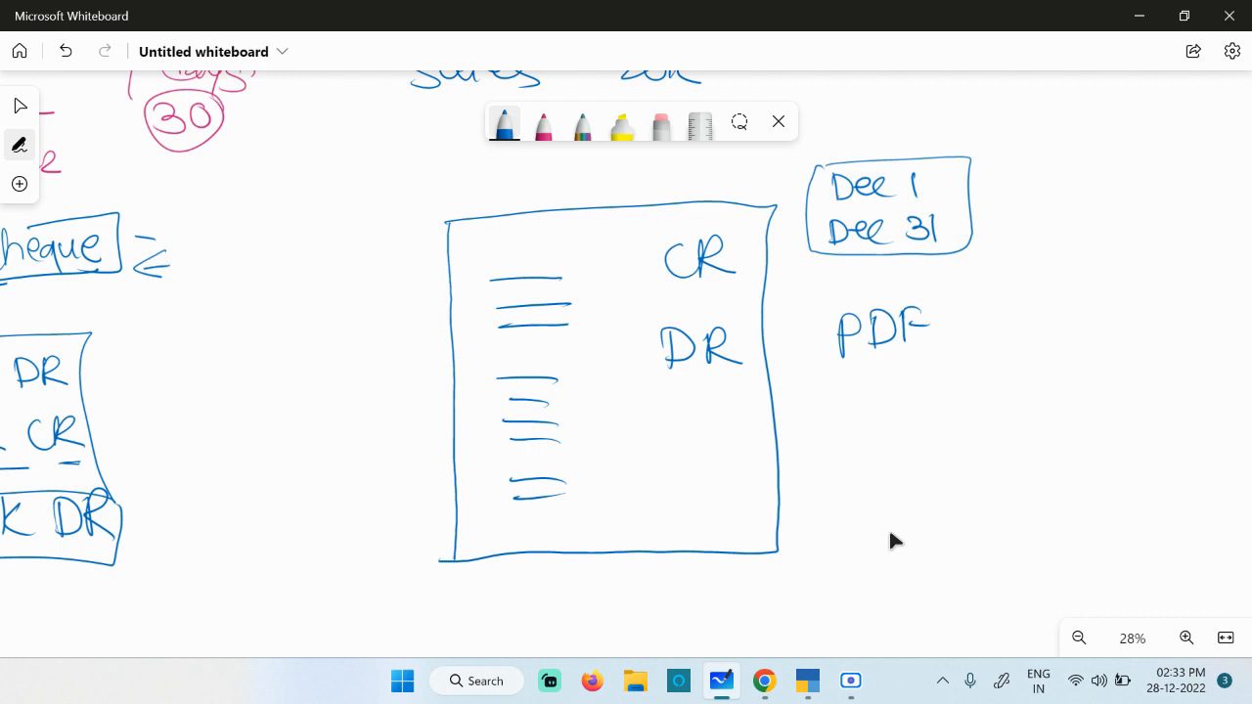
Scribble a zigzag over the entry lines and mark CR and DR with dashes across the box's edge.
mouse_move(515, 277)
left_mouse_down()
mouse_move(541, 297)
mouse_move(533, 311)
mouse_move(559, 389)
left_mouse_up()
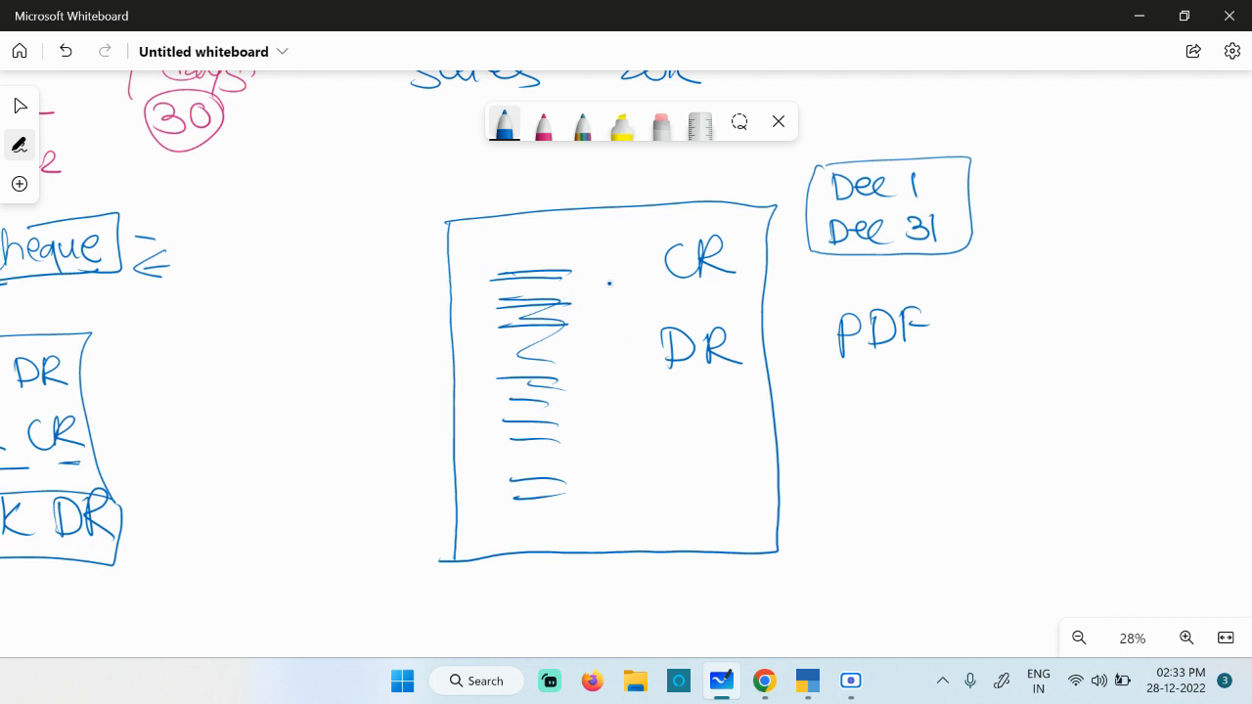
mouse_move(769, 239)
left_mouse_down()
mouse_move(771, 261)
mouse_move(802, 250)
left_mouse_up()
left_click_drag(748, 344, 792, 346)
Handwrite "Wed 28 - Dec" in the empty area beyond the PDF note and underline "Wed".
left_click_drag(758, 551, 3, 505)
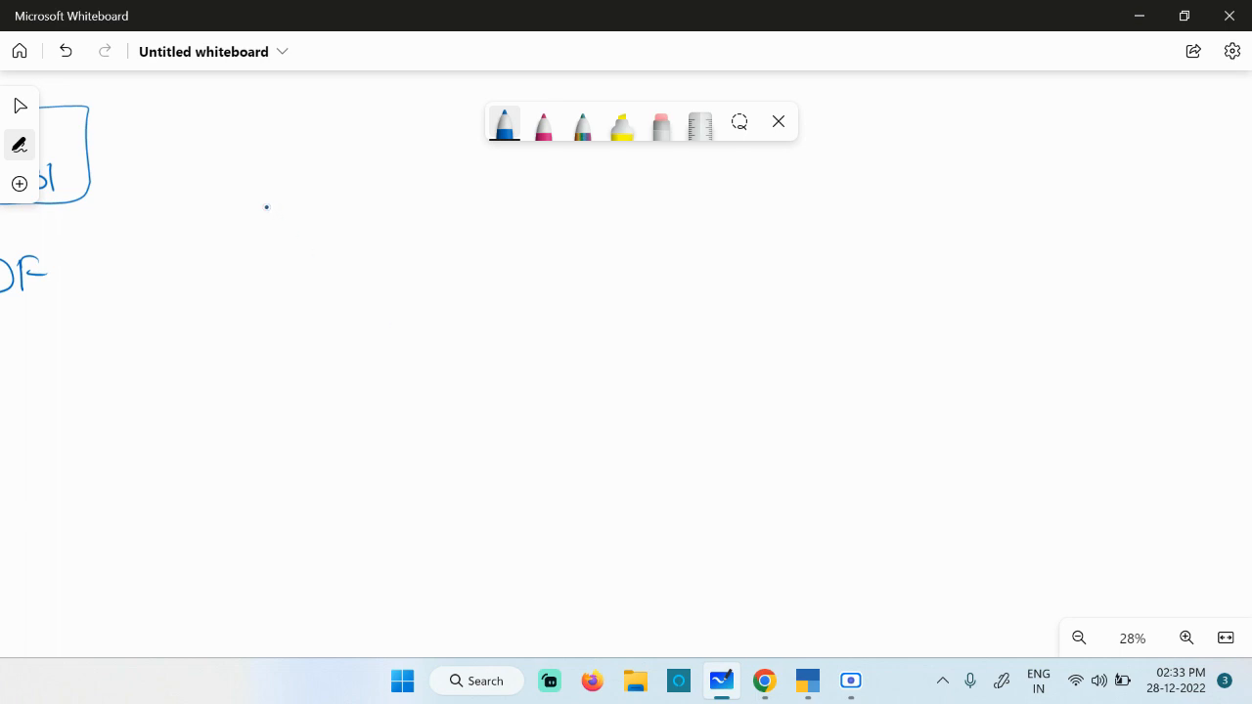
left_click_drag(266, 198, 319, 227)
mouse_move(344, 184)
left_mouse_down()
mouse_move(339, 209)
mouse_move(328, 180)
left_mouse_up()
left_click_drag(386, 205, 407, 203)
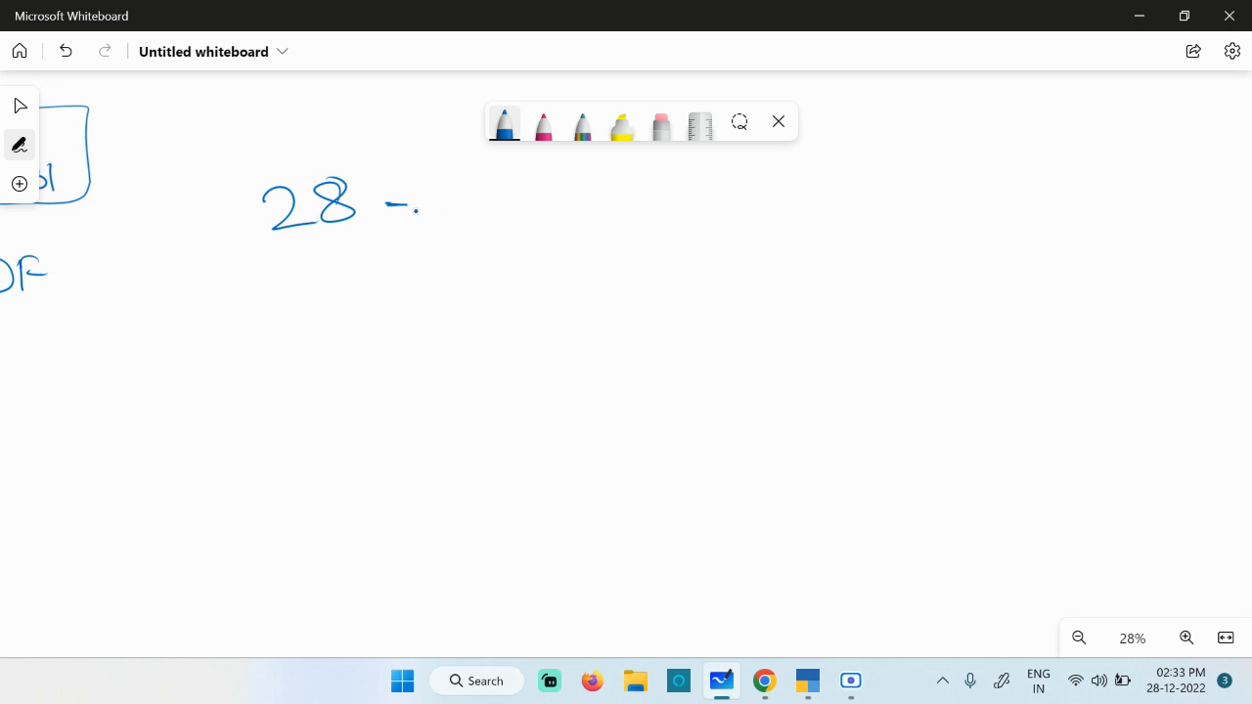
left_click_drag(452, 180, 458, 217)
mouse_move(452, 182)
left_mouse_down()
mouse_move(475, 194)
mouse_move(456, 215)
left_mouse_up()
left_click_drag(494, 200, 557, 209)
mouse_move(152, 201)
left_mouse_down()
mouse_move(196, 207)
mouse_move(226, 168)
mouse_move(229, 221)
left_mouse_up()
left_click_drag(113, 240, 225, 232)
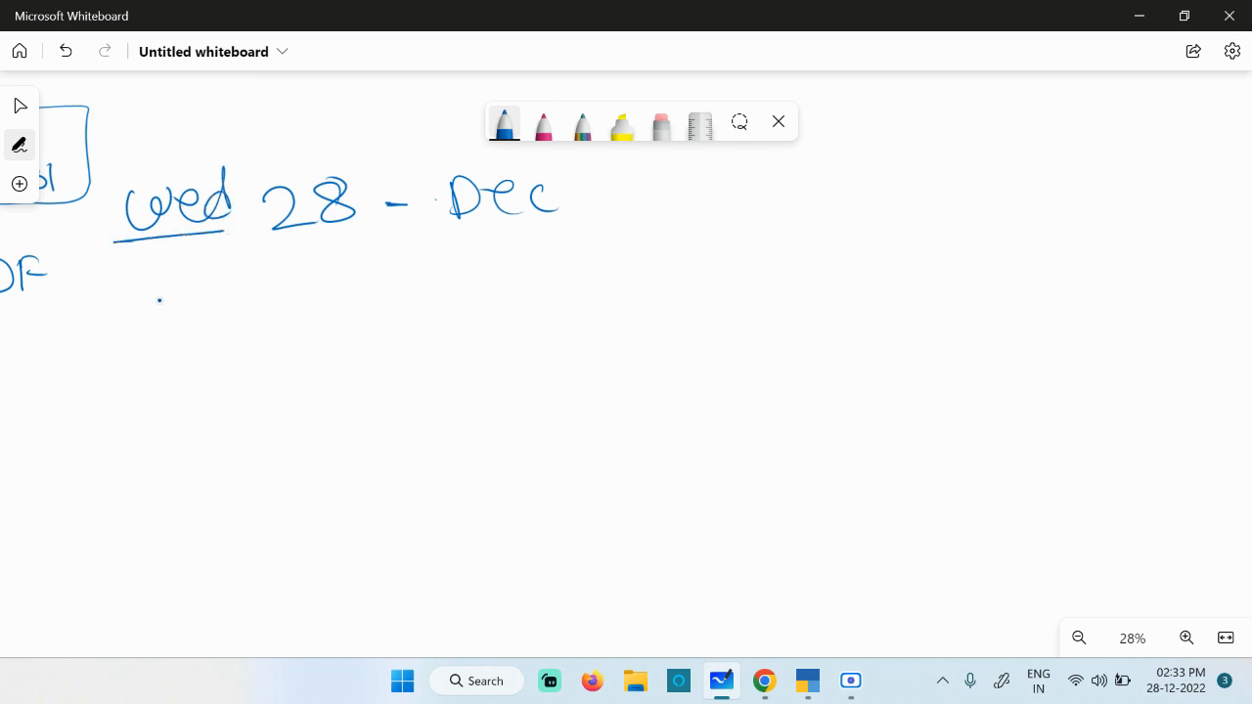
Handwrite the weekdays Thu, Fri, Sat, Sun and Mon in a column beneath Wed.
left_click_drag(135, 289, 186, 286)
mouse_move(161, 288)
left_mouse_down()
mouse_move(161, 325)
mouse_move(258, 318)
left_mouse_up()
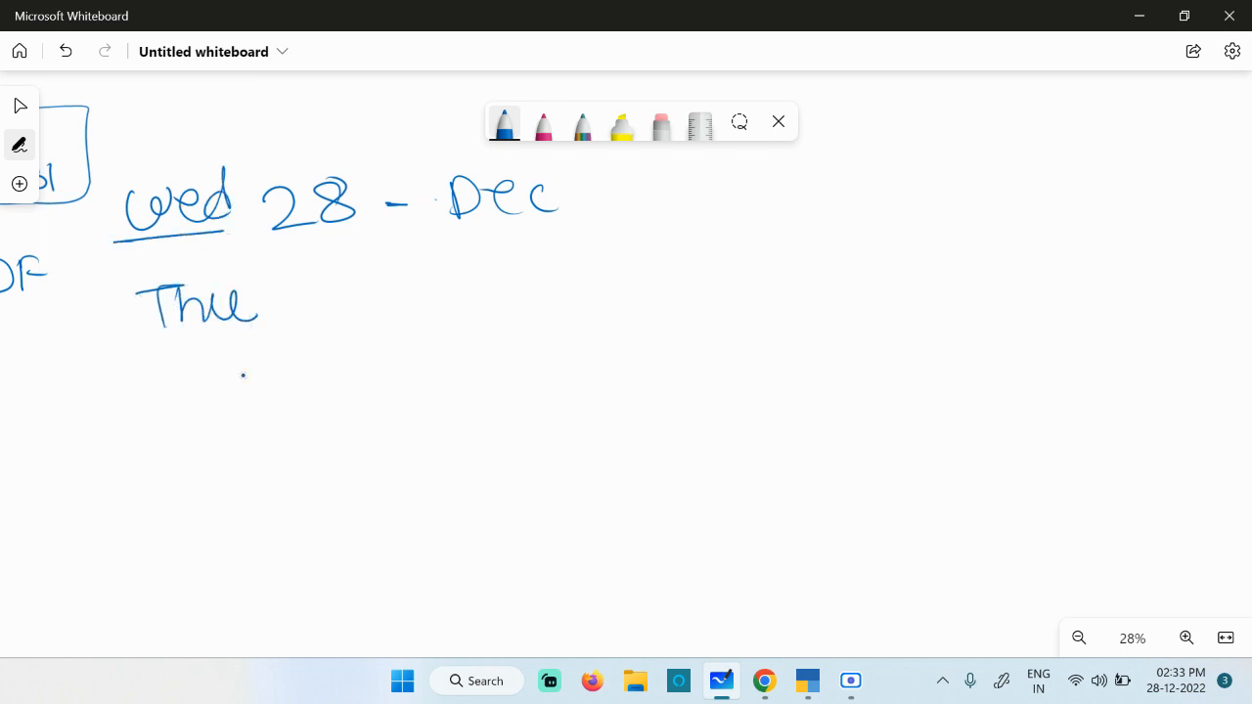
left_click_drag(168, 372, 172, 407)
mouse_move(169, 367)
left_mouse_down()
mouse_move(200, 364)
mouse_move(231, 401)
left_mouse_up()
mouse_move(208, 453)
left_mouse_down()
mouse_move(201, 470)
mouse_move(237, 480)
left_mouse_up()
mouse_move(253, 438)
left_mouse_down()
mouse_move(257, 492)
mouse_move(281, 467)
left_mouse_up()
mouse_move(198, 511)
left_mouse_down()
mouse_move(256, 518)
mouse_move(284, 544)
left_mouse_up()
mouse_move(192, 581)
left_mouse_down()
mouse_move(223, 604)
mouse_move(309, 607)
left_mouse_up()
Handwrite the dates 29, 30, 31, 01 and 02 beside the weekdays from Thu to Mon.
mouse_move(319, 285)
left_mouse_down()
mouse_move(306, 302)
mouse_move(338, 312)
left_mouse_up()
left_click_drag(360, 287, 311, 396)
left_click_drag(352, 360, 355, 362)
mouse_move(323, 440)
left_mouse_down()
mouse_move(324, 467)
mouse_move(379, 474)
left_mouse_up()
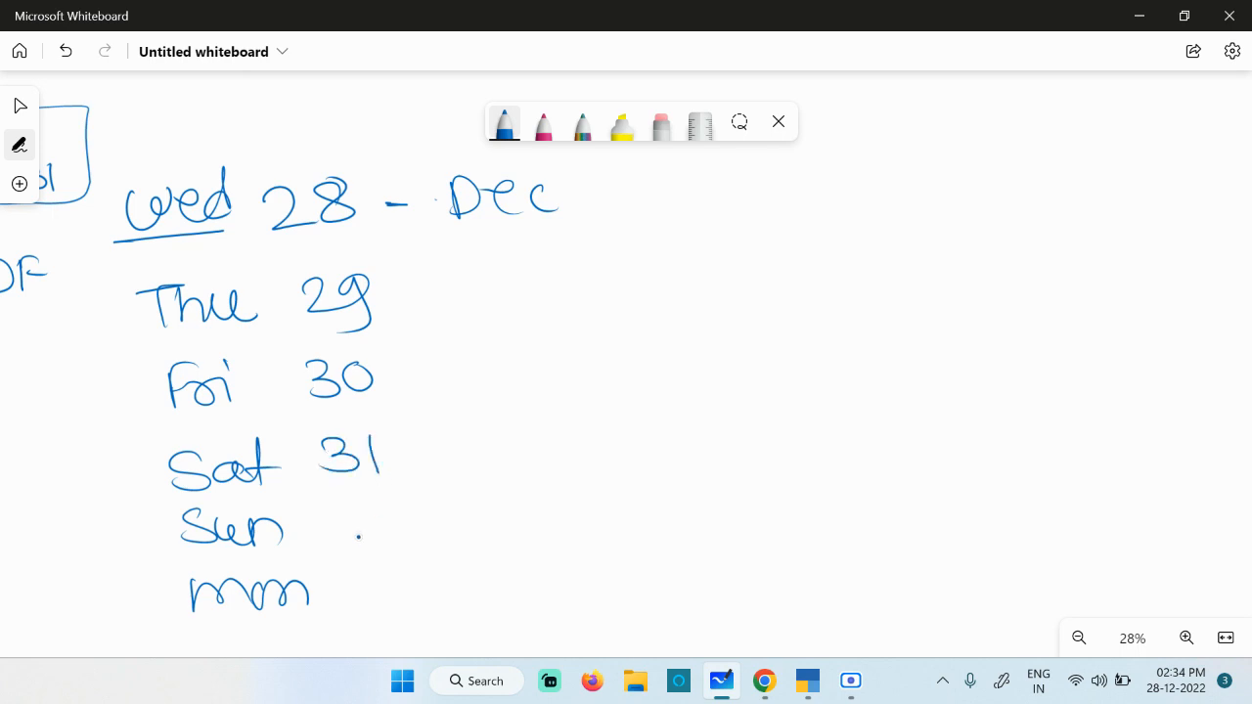
mouse_move(354, 518)
left_mouse_down()
mouse_move(381, 520)
mouse_move(381, 538)
left_mouse_up()
mouse_move(364, 584)
left_mouse_down()
mouse_move(401, 614)
mouse_move(445, 597)
left_mouse_up()
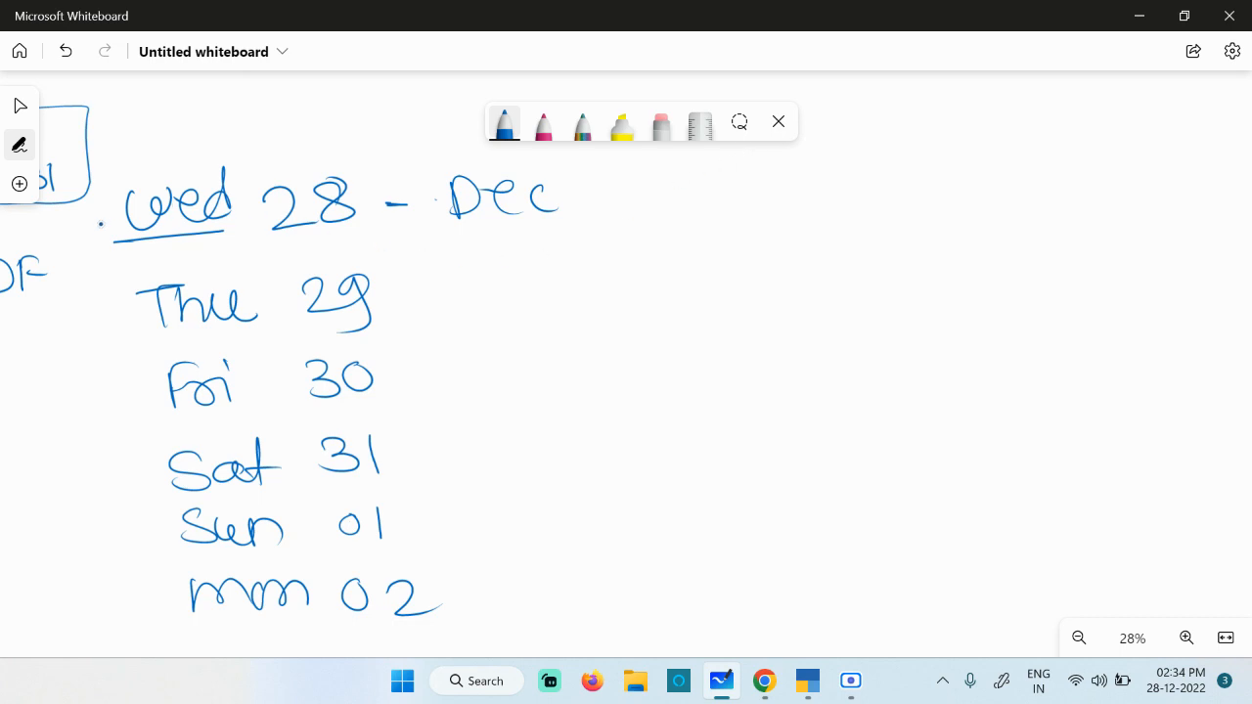
Add a small arrow beside Wed and handwrite "Purchase 10K" on the 28 Dec line, underlining the amount.
mouse_move(81, 248)
left_mouse_down()
mouse_move(98, 244)
mouse_move(84, 264)
left_mouse_up()
left_click_drag(730, 164, 734, 217)
mouse_move(726, 168)
left_mouse_down()
mouse_move(739, 188)
mouse_move(820, 168)
mouse_move(839, 191)
mouse_move(954, 195)
left_mouse_up()
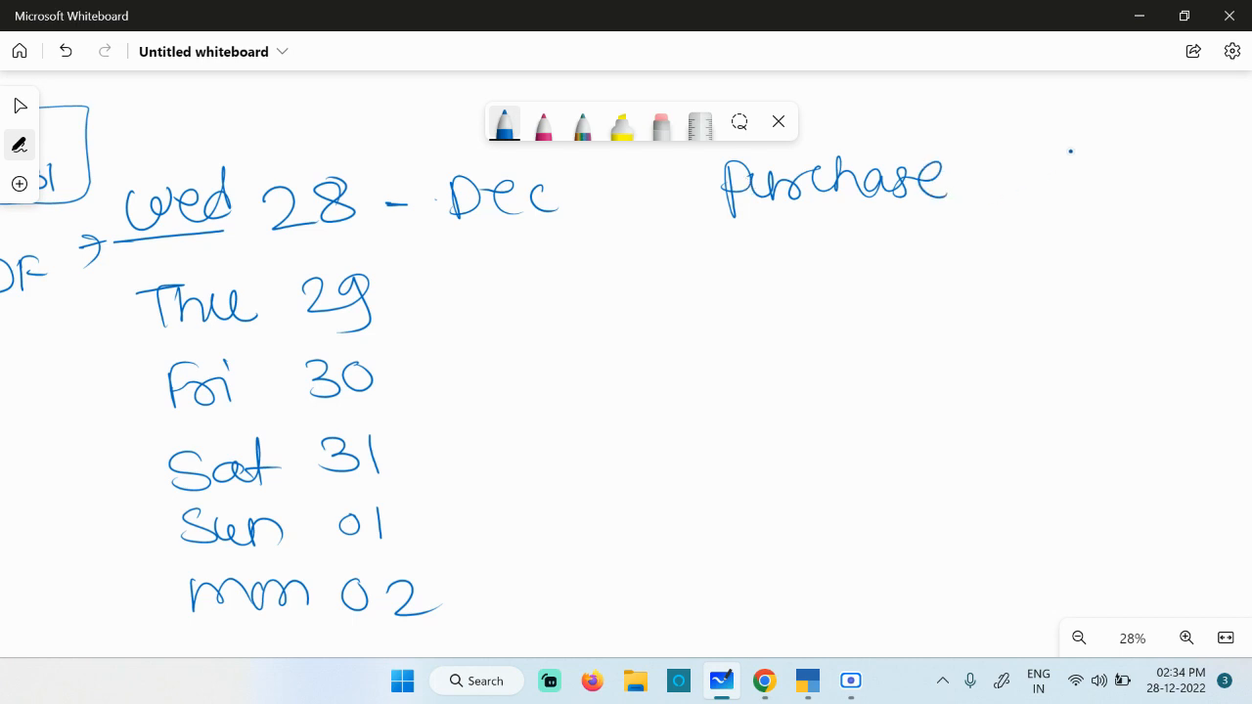
mouse_move(1051, 157)
left_mouse_down()
mouse_move(1053, 195)
mouse_move(1080, 166)
mouse_move(1121, 188)
left_mouse_up()
mouse_move(1146, 154)
left_mouse_down()
mouse_move(1147, 188)
mouse_move(1156, 183)
left_mouse_up()
left_click_drag(1048, 214, 1135, 207)
left_click(1166, 191)
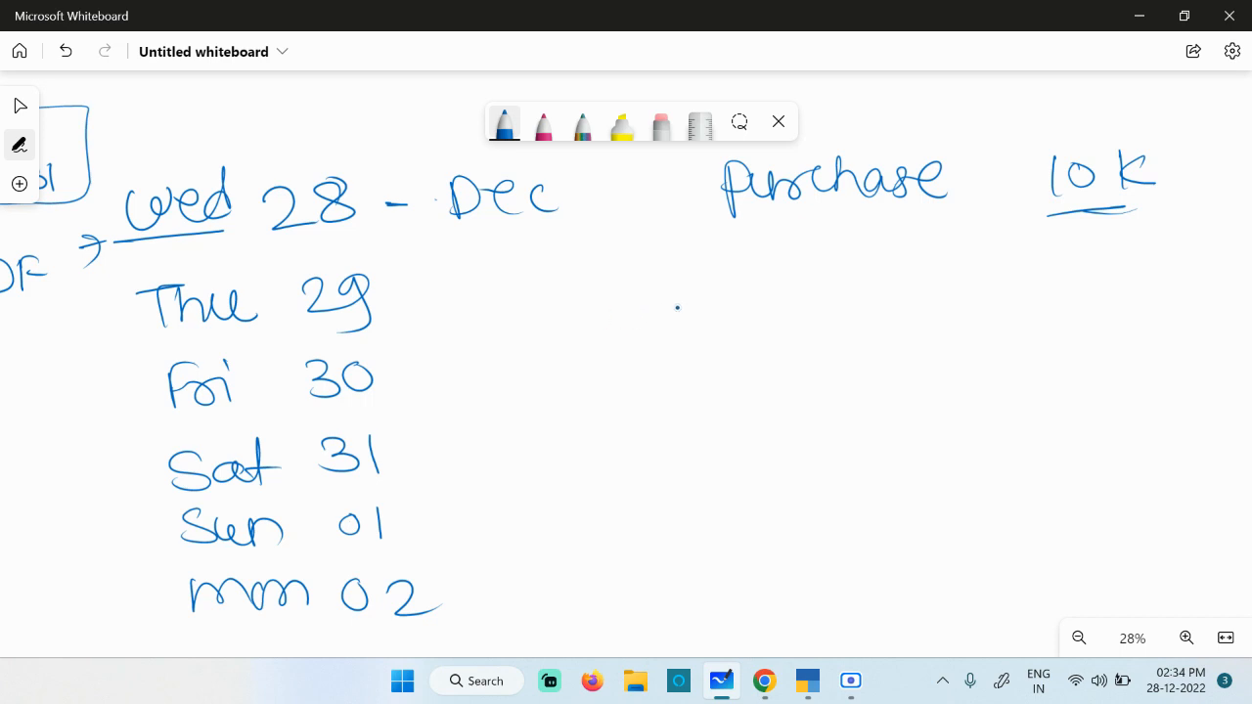
Add a dash after Fri 30 and handwrite "Cheque" on that line.
scroll(677, 308, "down", 2)
left_click_drag(1068, 504, 1026, 477)
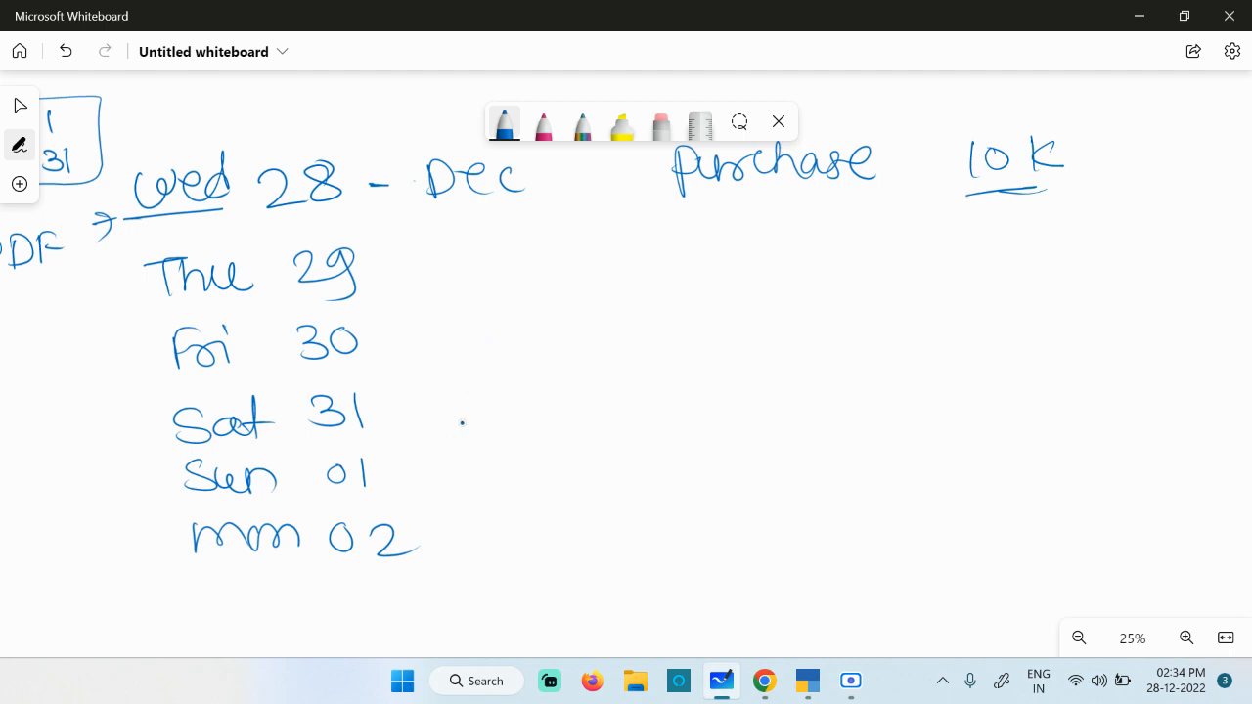
left_click_drag(424, 345, 452, 345)
left_click_drag(596, 305, 608, 336)
mouse_move(610, 299)
left_mouse_down()
mouse_move(646, 338)
mouse_move(675, 324)
left_mouse_up()
mouse_move(687, 312)
left_mouse_down()
mouse_move(701, 349)
mouse_move(770, 333)
left_mouse_up()
Handwrite "For - payment" after Cheque and draw an arrow pointing up to the 10K amount.
left_click_drag(865, 282, 879, 323)
left_click_drag(909, 310, 942, 308)
mouse_move(942, 288)
left_mouse_down()
mouse_move(910, 321)
mouse_move(987, 289)
mouse_move(1009, 222)
mouse_move(1028, 247)
left_mouse_up()
left_click_drag(979, 306, 1007, 304)
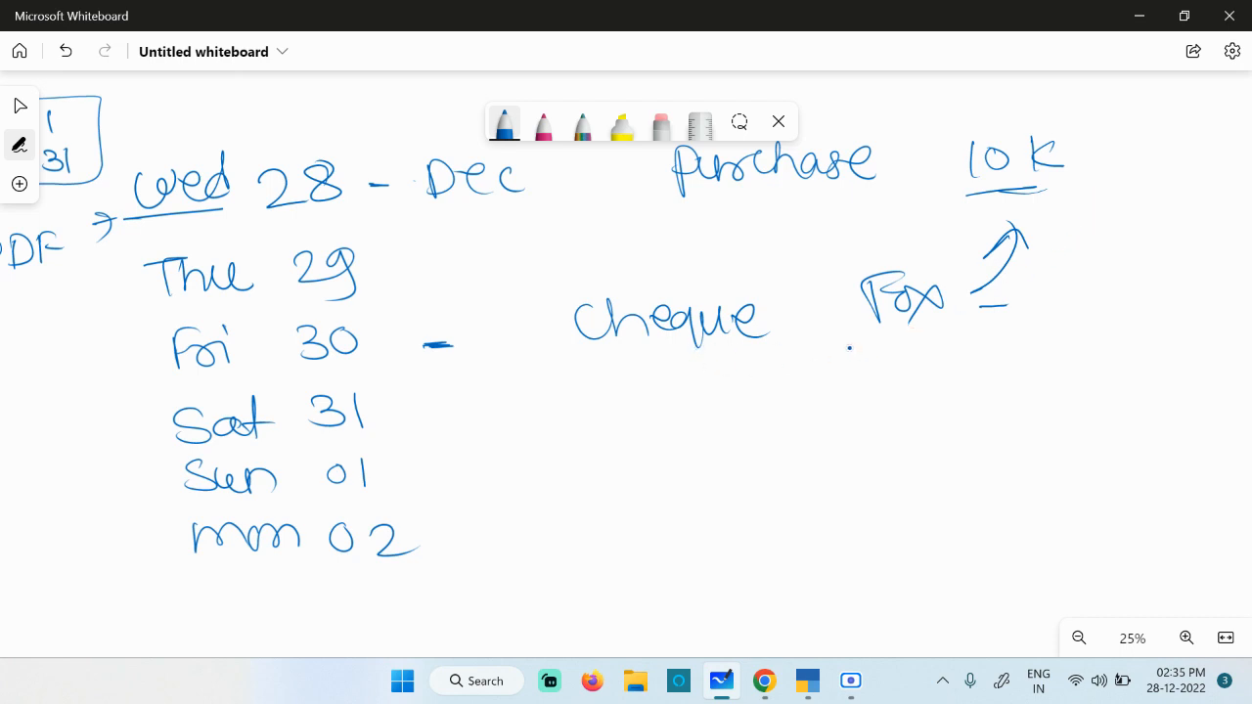
mouse_move(1035, 288)
left_mouse_down()
mouse_move(1037, 335)
mouse_move(1040, 307)
mouse_move(1074, 293)
mouse_move(1095, 305)
mouse_move(1093, 330)
left_mouse_up()
mouse_move(1108, 307)
left_mouse_down()
mouse_move(1119, 286)
mouse_move(1143, 309)
mouse_move(1179, 298)
left_mouse_up()
mouse_move(1191, 256)
left_mouse_down()
mouse_move(1185, 309)
mouse_move(1207, 284)
left_mouse_up()
left_click(1211, 286)
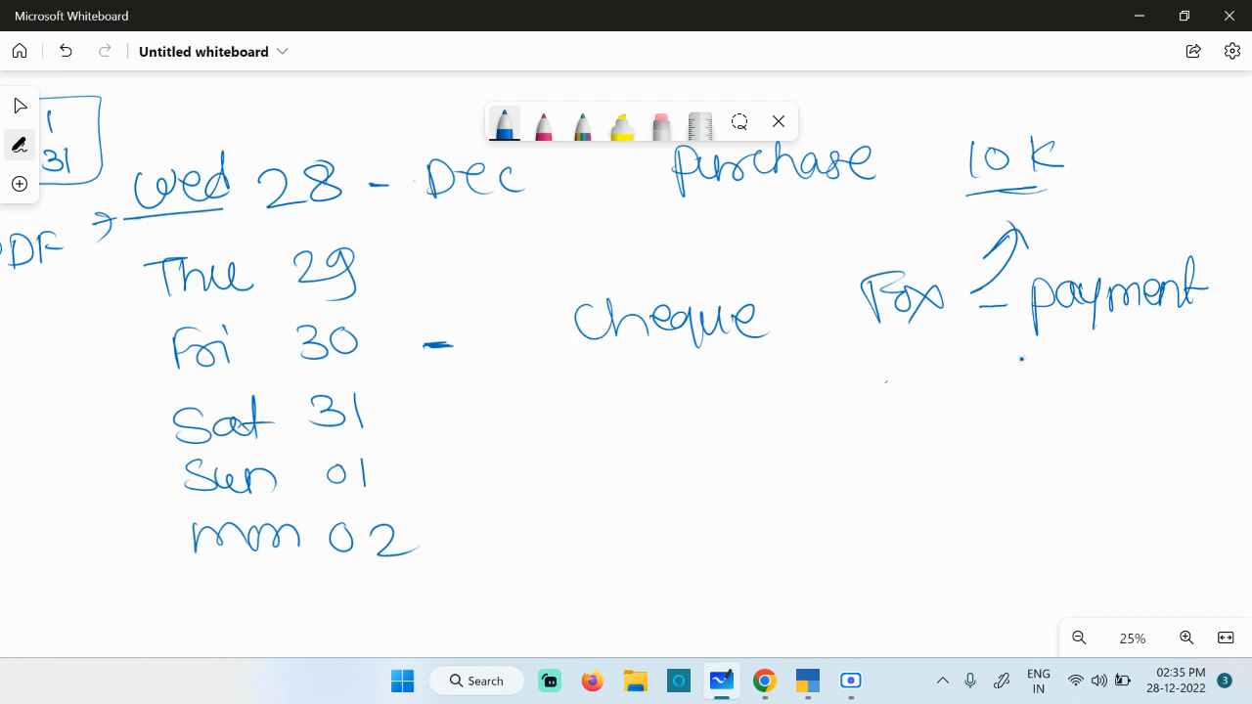
Underline "payment" and "For", and add small arrows beside Fri, Sat and Sun.
left_click_drag(1097, 333, 1179, 333)
left_click_drag(877, 330, 939, 333)
mouse_move(101, 358)
left_mouse_down()
mouse_move(126, 358)
mouse_move(114, 370)
left_mouse_up()
mouse_move(119, 419)
left_mouse_down()
mouse_move(122, 475)
mouse_move(147, 475)
left_mouse_up()
mouse_move(125, 462)
left_mouse_down()
mouse_move(143, 474)
mouse_move(127, 487)
left_mouse_up()
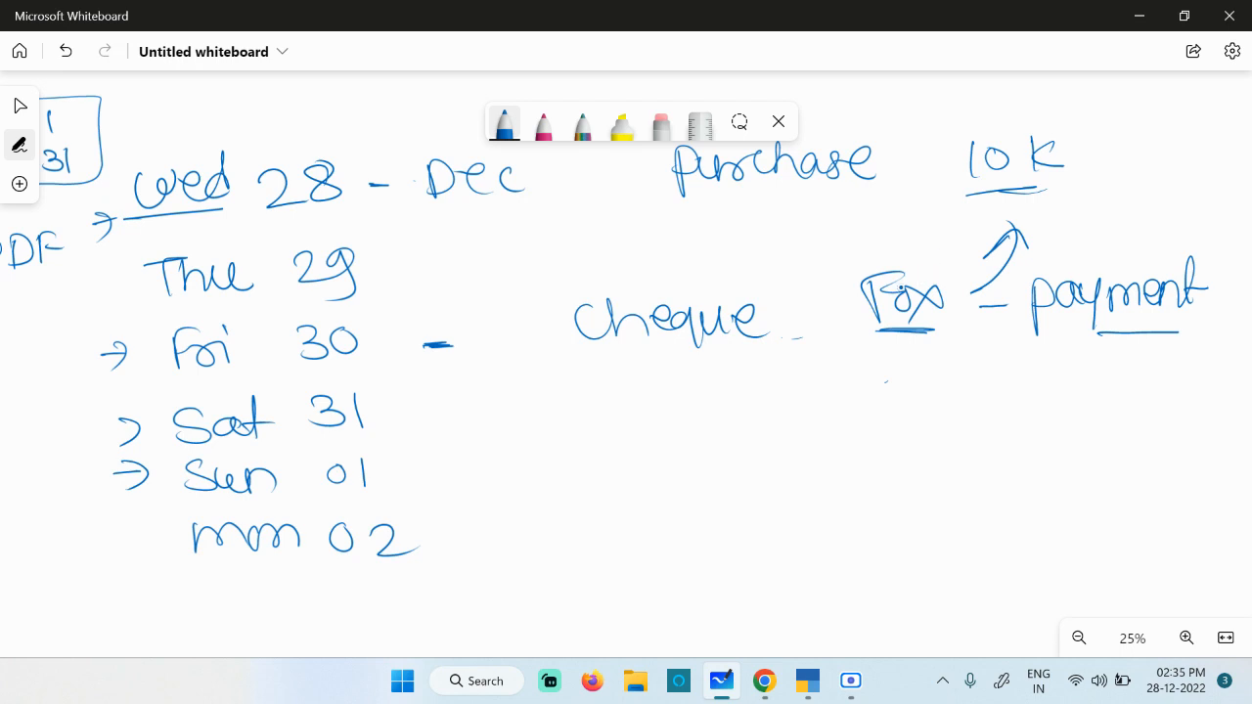
With the pink pen, handwrite "Tue 03" below Mon 02 and draw an empty box beside each of these two dates.
left_click(544, 129)
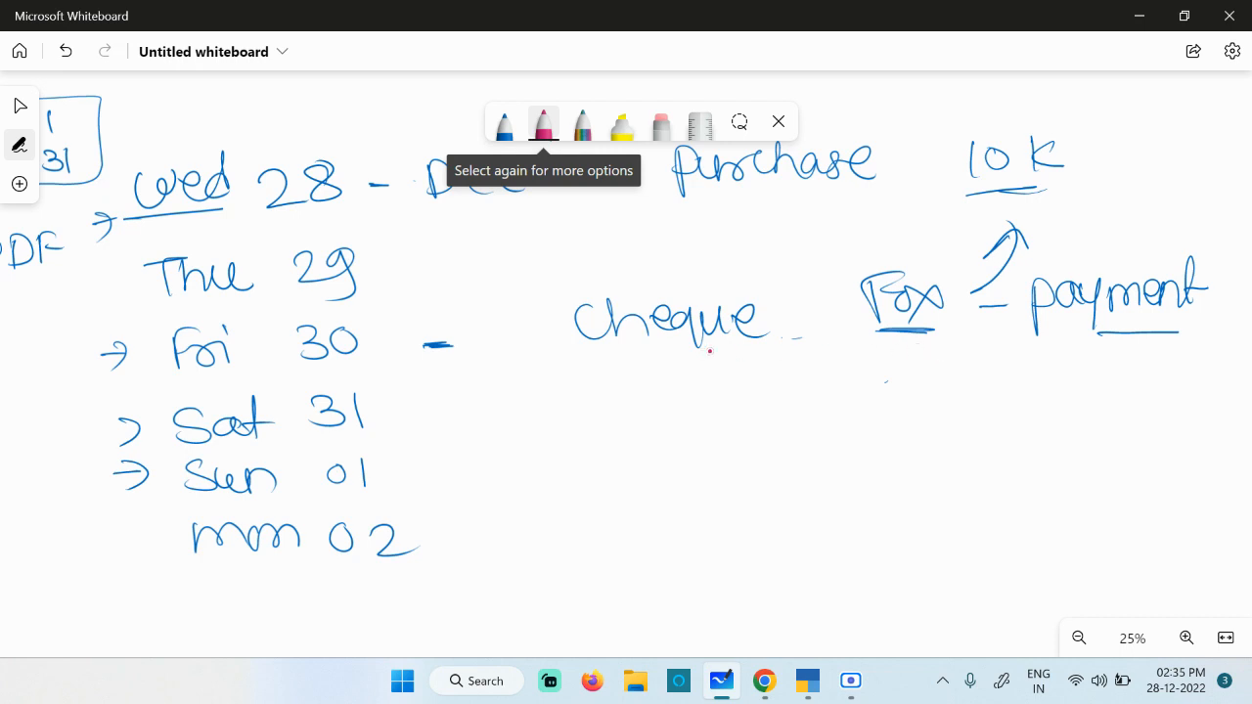
mouse_move(529, 533)
left_mouse_down()
mouse_move(770, 477)
mouse_move(661, 536)
mouse_move(542, 502)
left_mouse_up()
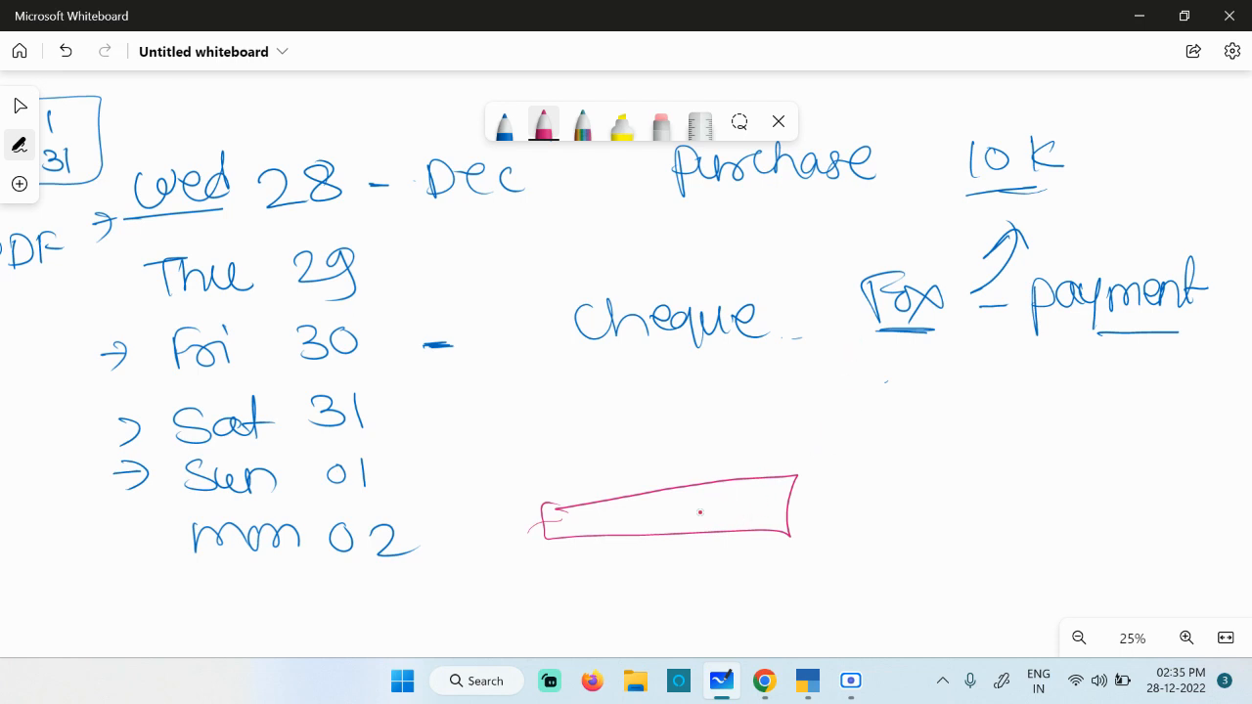
mouse_move(183, 601)
left_mouse_down()
mouse_move(230, 594)
mouse_move(235, 610)
mouse_move(283, 622)
mouse_move(364, 612)
mouse_move(403, 631)
left_mouse_up()
mouse_move(566, 585)
left_mouse_down()
mouse_move(827, 574)
mouse_move(827, 620)
mouse_move(563, 640)
mouse_move(841, 619)
left_mouse_up()
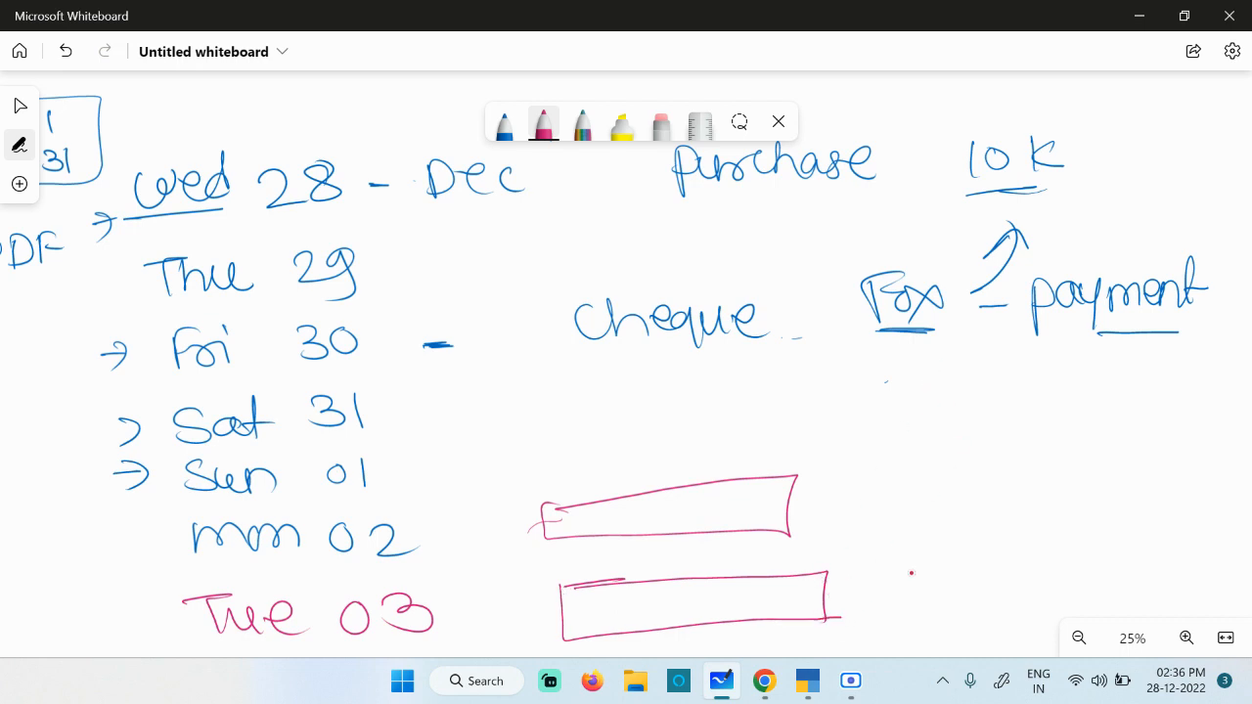
Add a dash after Tue 03 and handwrite a circled "CR" beyond its box.
left_click_drag(479, 621, 490, 620)
mouse_move(937, 575)
left_mouse_down()
mouse_move(929, 608)
mouse_move(958, 599)
mouse_move(992, 614)
left_mouse_up()
mouse_move(1012, 597)
left_mouse_down()
mouse_move(968, 541)
mouse_move(1019, 577)
left_mouse_up()
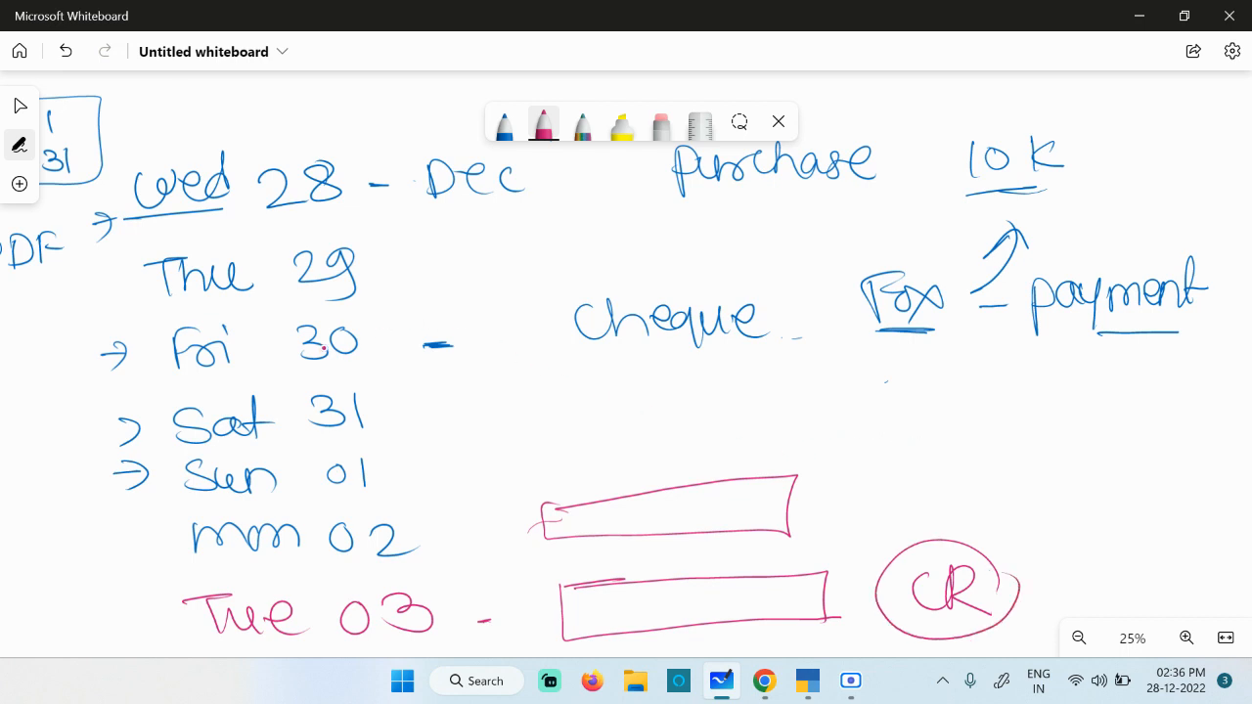
Underline Fri, Cheque, Tue and 03 in pink.
left_click_drag(179, 377, 229, 370)
left_click_drag(708, 349, 662, 353)
left_click_drag(311, 644, 280, 648)
mouse_move(421, 636)
left_mouse_down()
mouse_move(420, 649)
mouse_move(399, 643)
left_mouse_up()
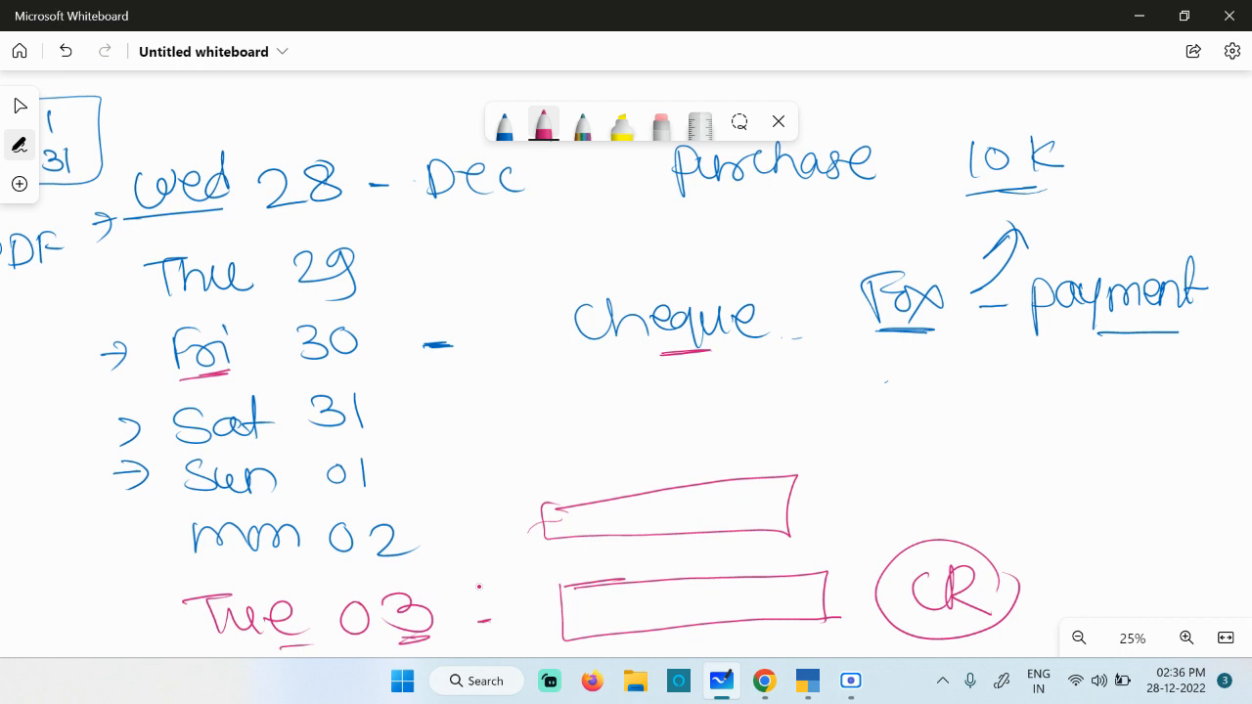
Draw two large pink boxes side by side in the empty area beyond the payment note and head the first "Bank".
scroll(620, 391, "down", 3)
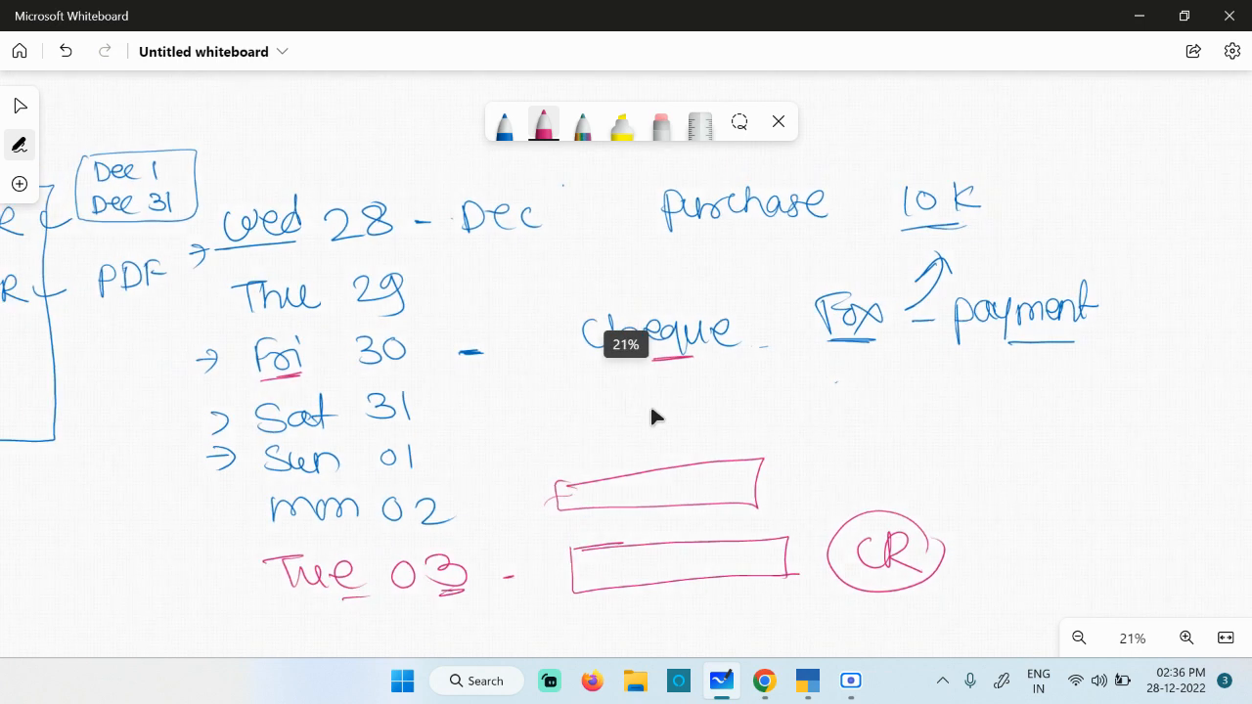
left_click_drag(1026, 518, 962, 479)
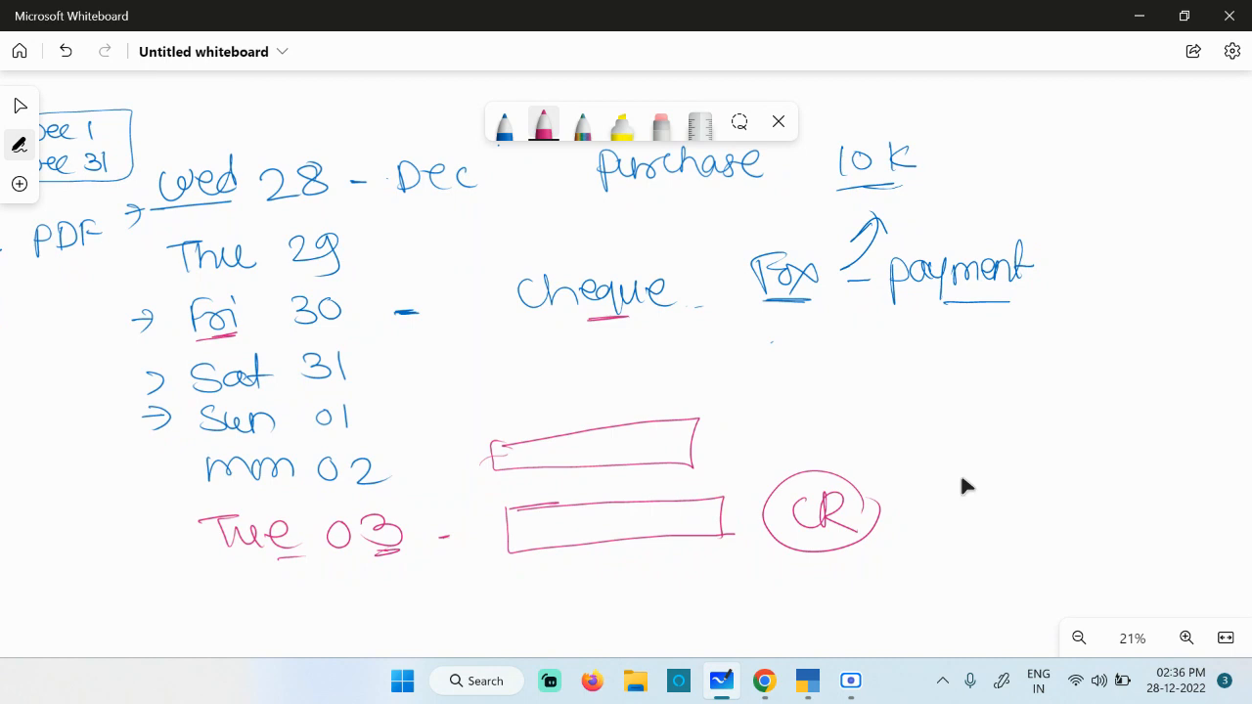
left_click_drag(975, 492, 127, 540)
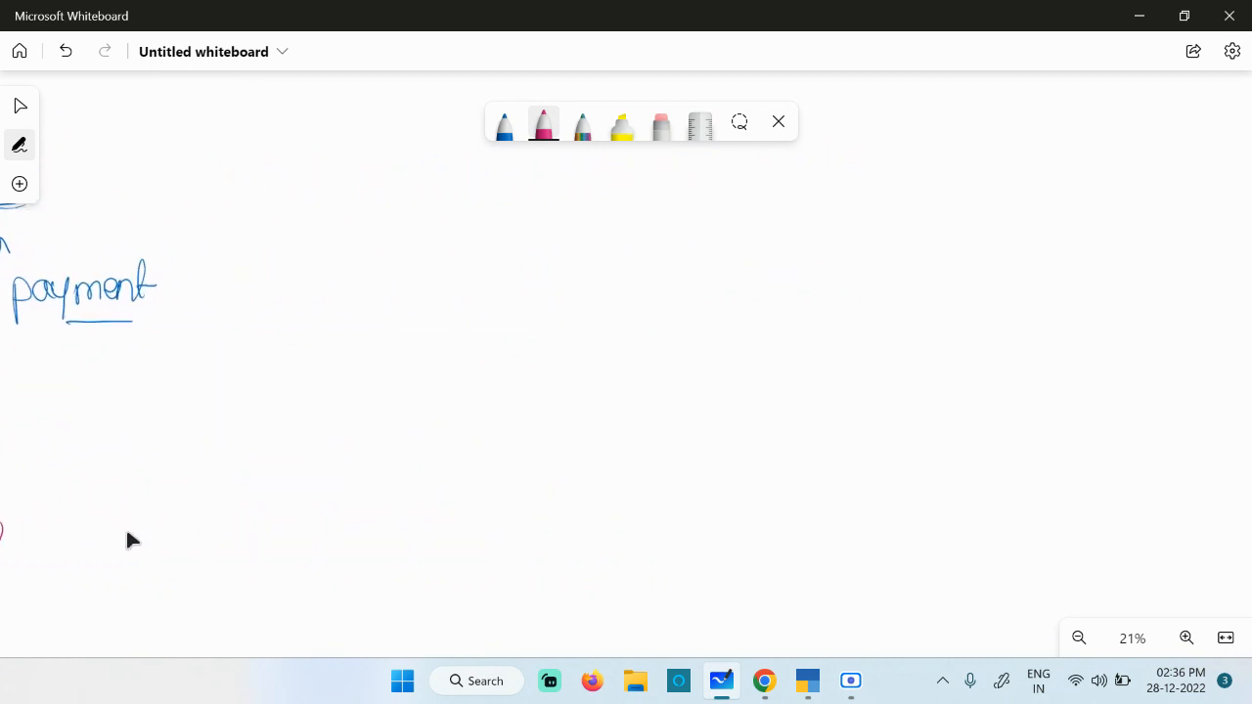
left_click_drag(379, 214, 410, 447)
mouse_move(378, 207)
left_mouse_down()
mouse_move(609, 271)
mouse_move(584, 424)
mouse_move(383, 428)
left_mouse_up()
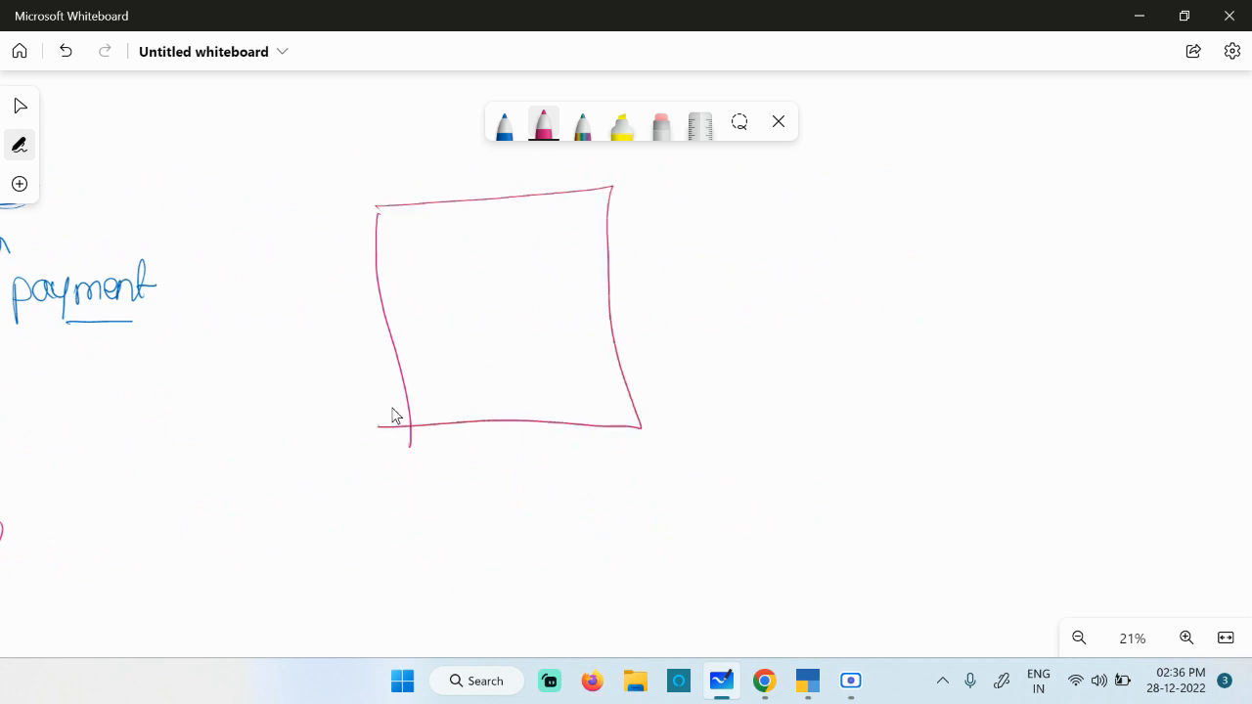
mouse_move(399, 174)
left_mouse_down()
mouse_move(421, 199)
mouse_move(507, 197)
left_mouse_up()
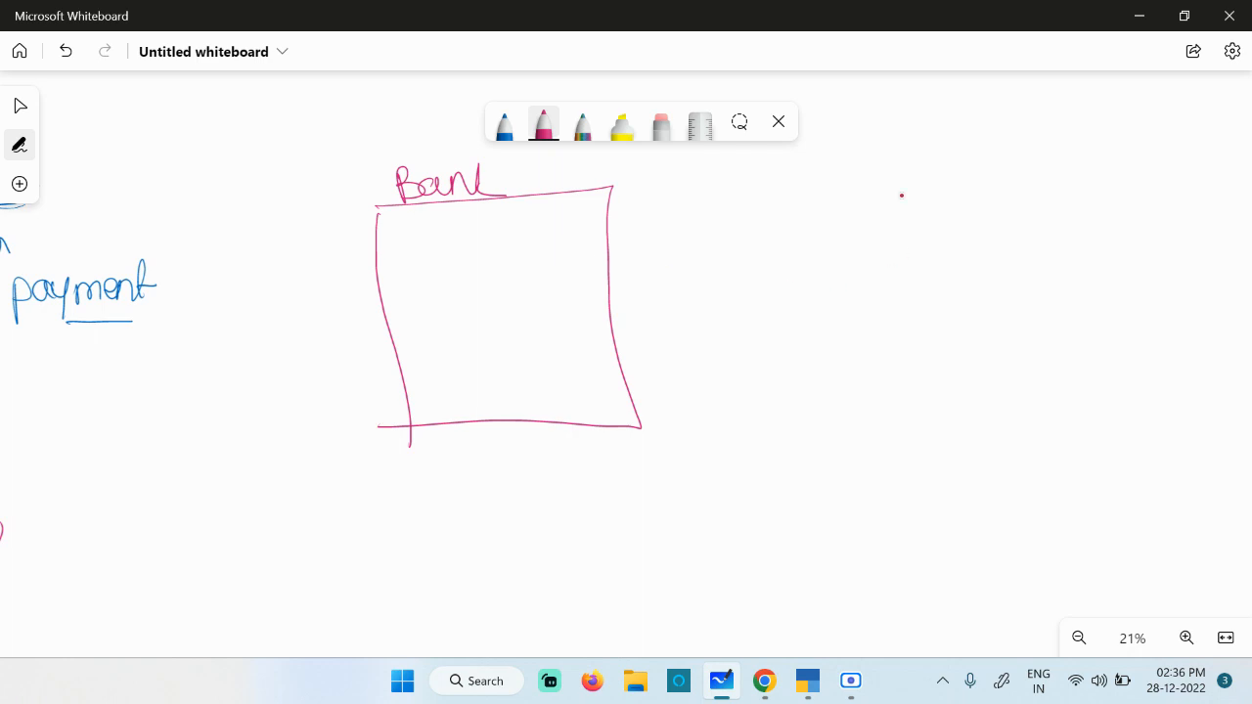
left_click_drag(895, 181, 918, 446)
mouse_move(893, 175)
left_mouse_down()
mouse_move(934, 167)
mouse_move(1165, 207)
mouse_move(1201, 430)
mouse_move(895, 438)
left_mouse_up()
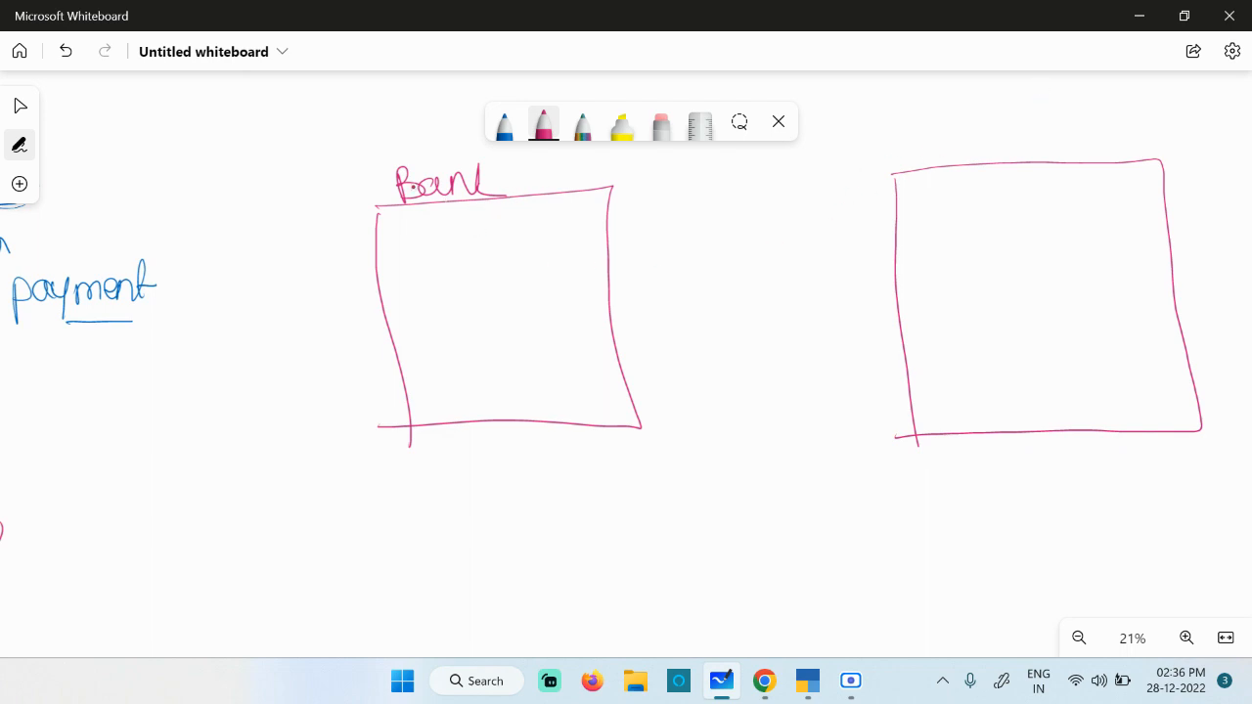
Handwrite an account label above the "Bank" heading and the pink entry "10K Fri CR" across the first box's upper part.
mouse_move(307, 156)
left_mouse_down()
mouse_move(338, 164)
mouse_move(388, 127)
mouse_move(425, 125)
left_mouse_up()
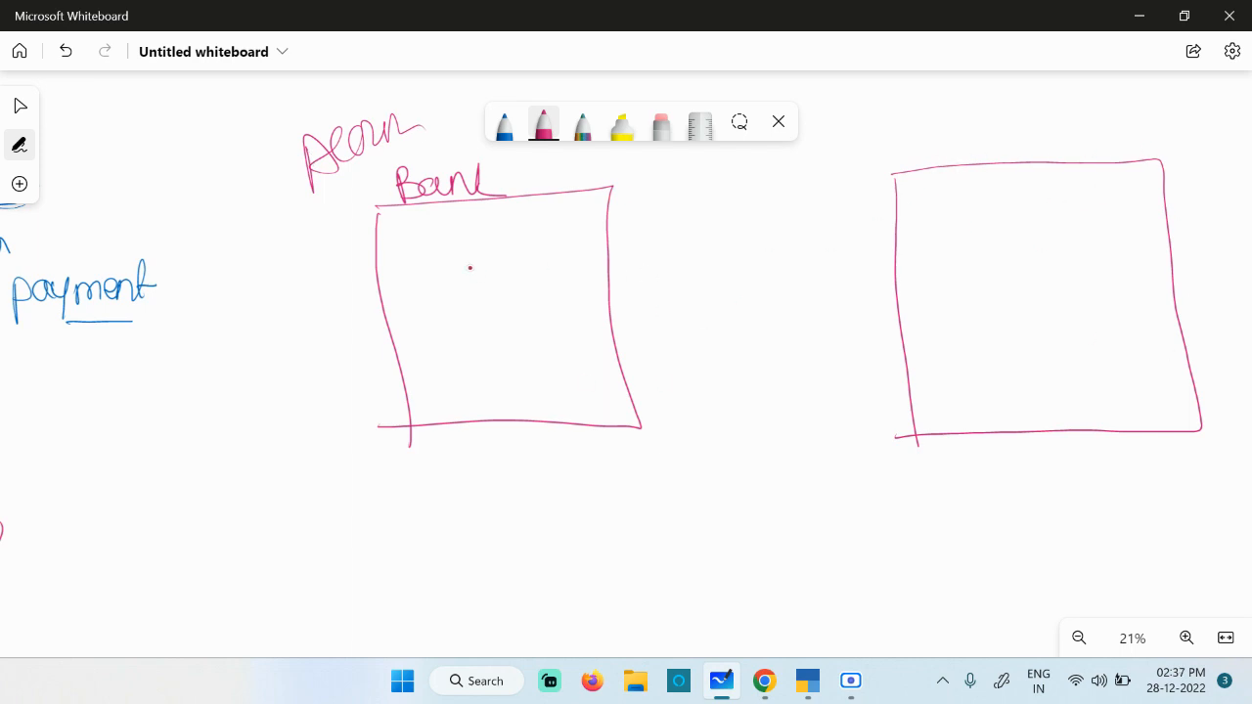
left_click_drag(430, 232, 432, 256)
mouse_move(452, 237)
left_mouse_down()
mouse_move(470, 254)
mouse_move(503, 253)
left_mouse_up()
mouse_move(541, 219)
left_mouse_down()
mouse_move(549, 251)
mouse_move(563, 223)
mouse_move(571, 242)
left_mouse_up()
mouse_move(565, 227)
left_mouse_down()
mouse_move(579, 244)
mouse_move(622, 227)
mouse_move(661, 235)
mouse_move(646, 256)
left_mouse_up()
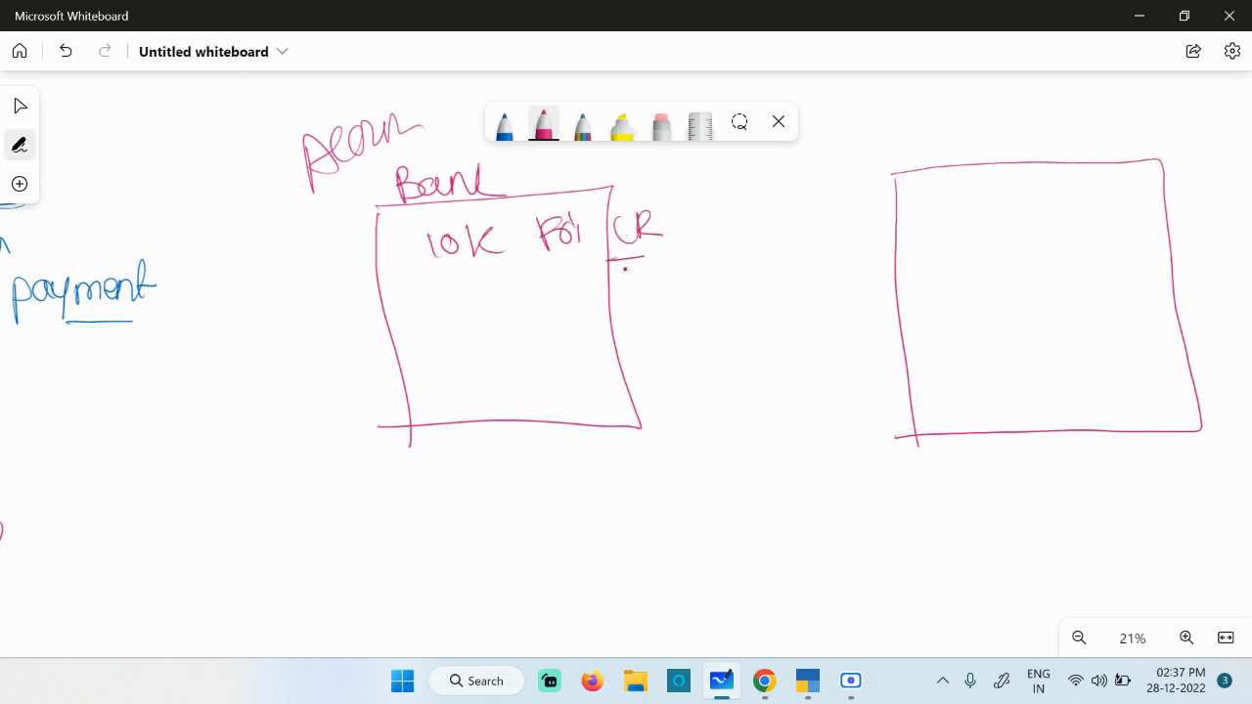
Handwrite "10K Tue" in the second box, with the first box's 10K underlined and an arrow pointing at that box.
mouse_move(875, 213)
left_mouse_down()
mouse_move(827, 217)
mouse_move(890, 212)
left_mouse_up()
left_click_drag(941, 318, 943, 356)
mouse_move(968, 327)
left_mouse_down()
mouse_move(967, 354)
mouse_move(968, 326)
left_mouse_up()
mouse_move(988, 315)
left_mouse_down()
mouse_move(989, 354)
mouse_move(1103, 317)
left_mouse_up()
mouse_move(1088, 319)
left_mouse_down()
mouse_move(1089, 344)
mouse_move(1127, 322)
mouse_move(1158, 340)
left_mouse_up()
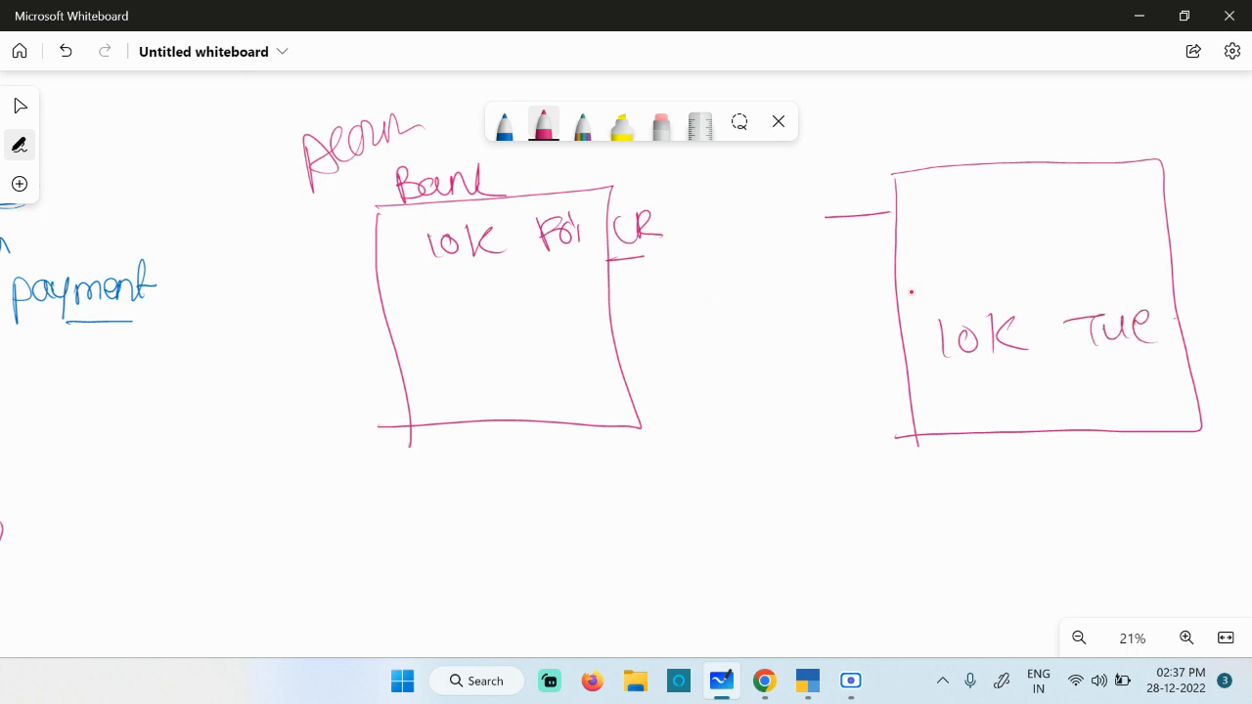
left_click_drag(433, 282, 508, 278)
mouse_move(227, 303)
left_mouse_down()
mouse_move(284, 292)
mouse_move(274, 317)
left_mouse_up()
Draw rows of short placeholder entry lines in the second box's upper part and an arrow pointing under CR.
left_click_drag(931, 209, 1058, 199)
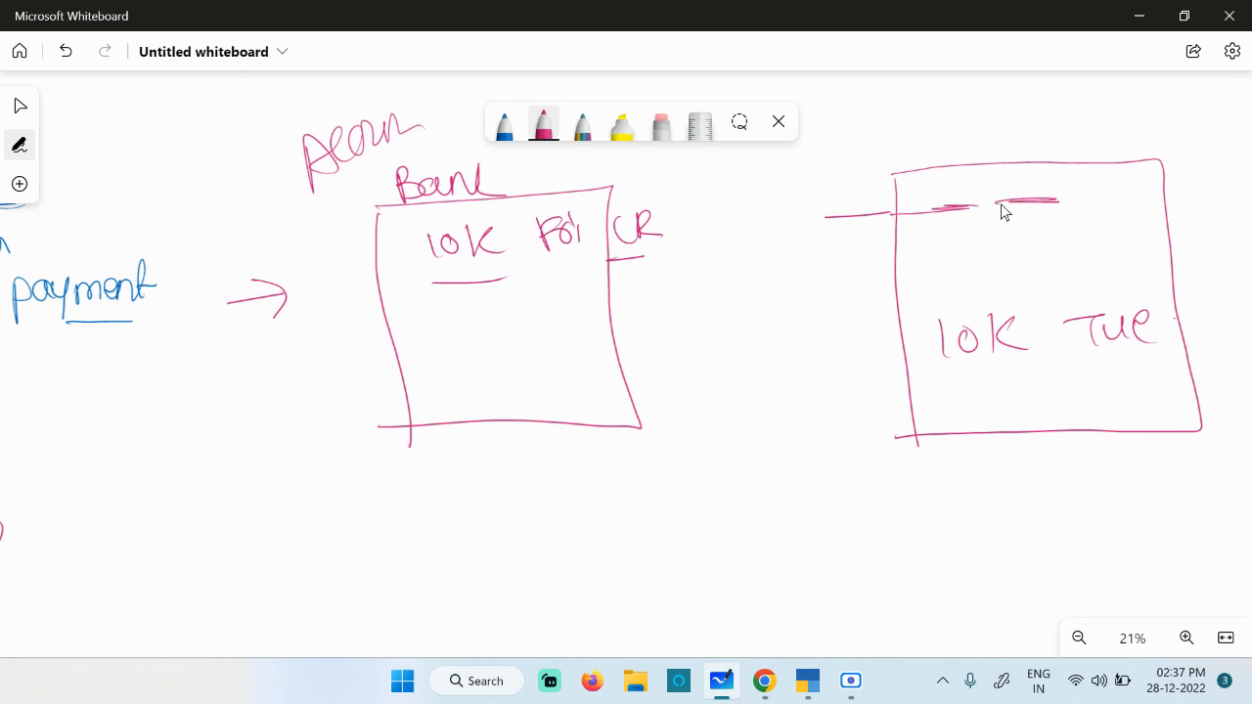
mouse_move(633, 256)
left_mouse_down()
mouse_move(675, 262)
mouse_move(610, 258)
left_mouse_up()
left_click_drag(1092, 204, 1119, 205)
left_click_drag(945, 209, 1060, 209)
left_click_drag(941, 239, 1084, 231)
left_click_drag(944, 265, 999, 261)
left_click_drag(1061, 258, 1097, 257)
Circle 10K and tick Tue in the second box, and add arrows beside that box and inside the first one.
mouse_move(959, 283)
left_mouse_down()
mouse_move(1015, 282)
mouse_move(1022, 367)
mouse_move(1012, 294)
left_mouse_up()
left_click_drag(1171, 318, 1250, 281)
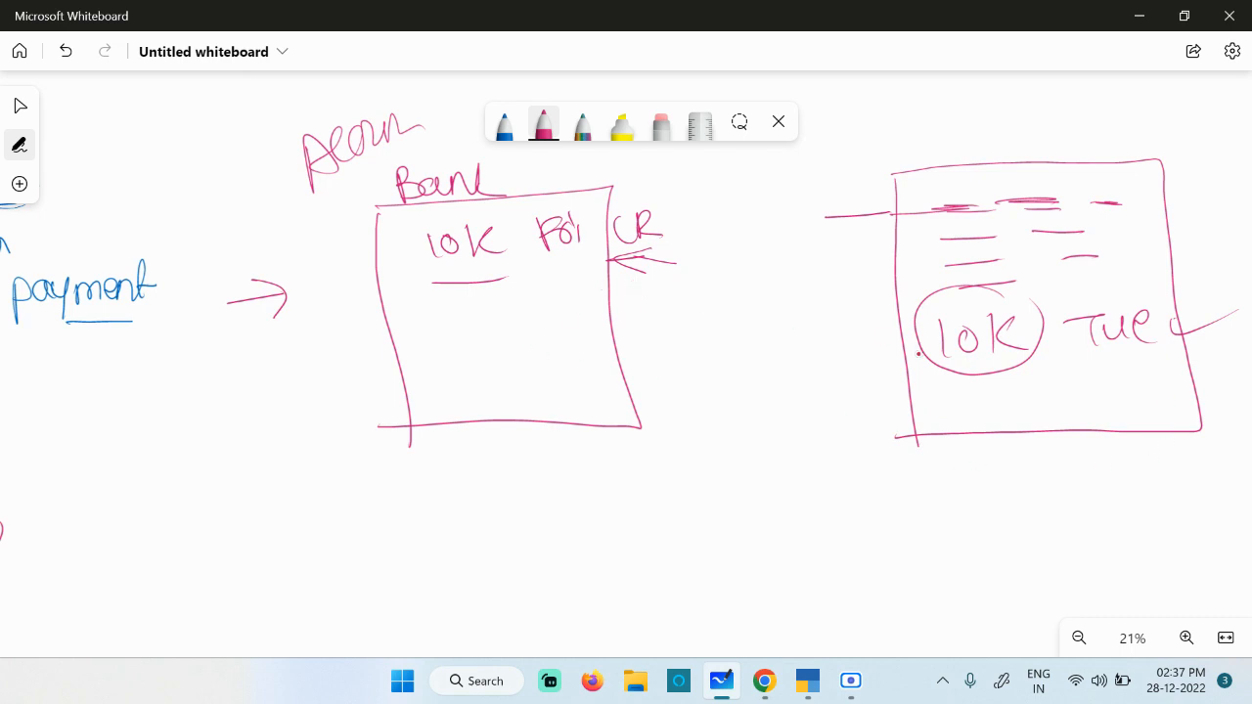
left_click_drag(833, 368, 878, 353)
left_click_drag(860, 339, 859, 365)
mouse_move(430, 313)
left_mouse_down()
mouse_move(417, 328)
mouse_move(456, 328)
left_mouse_up()
Handwrite "Bank Reconciliation" in pink below the boxes and underline both words.
mouse_move(236, 489)
left_mouse_down()
mouse_move(279, 520)
mouse_move(340, 533)
left_mouse_up()
left_click_drag(342, 489, 344, 526)
left_click_drag(359, 509, 404, 534)
left_click_drag(462, 479, 462, 523)
mouse_move(460, 464)
left_mouse_down()
mouse_move(460, 500)
mouse_move(606, 494)
mouse_move(646, 460)
mouse_move(679, 489)
mouse_move(718, 469)
mouse_move(779, 493)
mouse_move(484, 567)
left_mouse_up()
left_click_drag(379, 559, 254, 590)
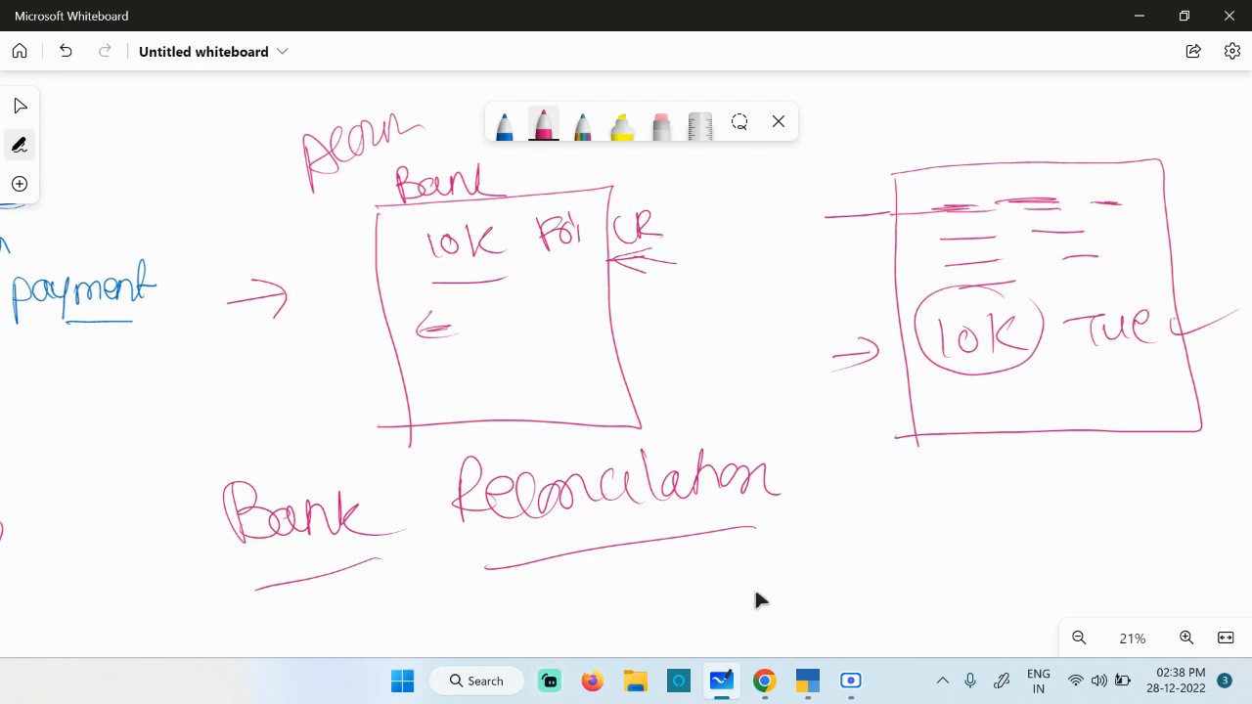
Switch to TallyPrime and start a new purchase voucher for Natraj Industries.
left_click(808, 682)
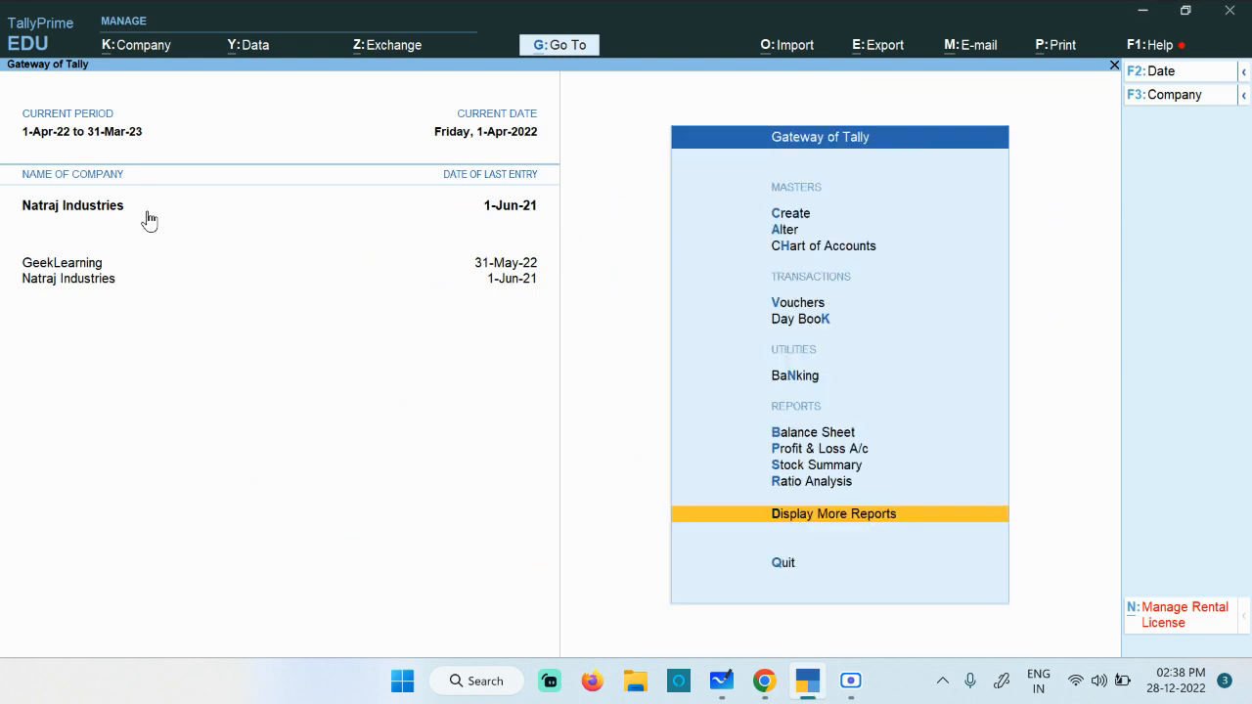
left_click(850, 680)
left_click(850, 681)
left_click(802, 304)
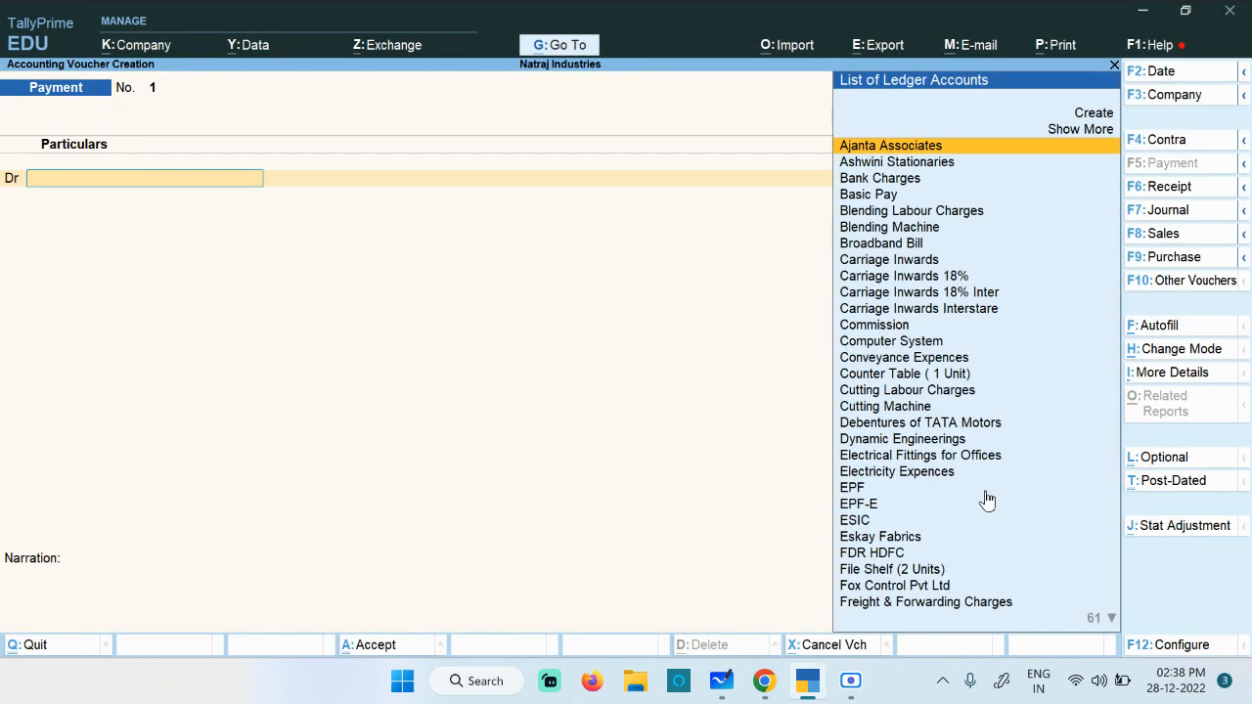
left_click(1162, 259)
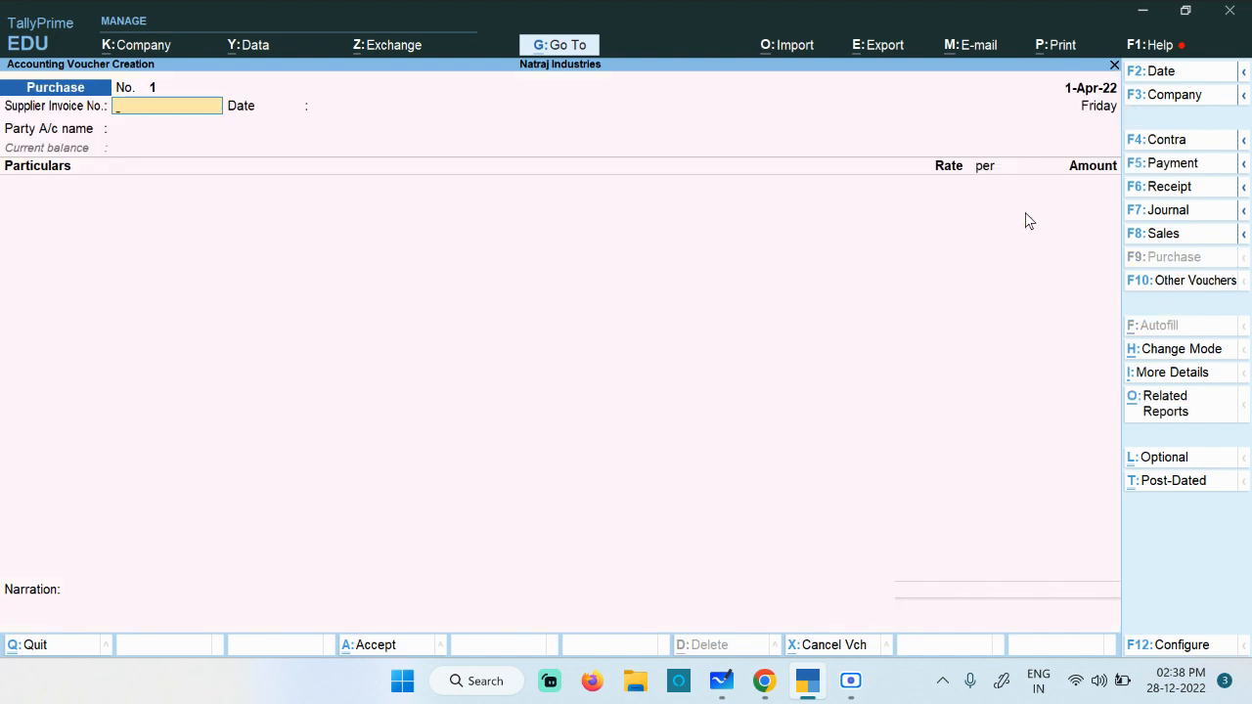
Enter supplier invoice number 123 dated 1-Apr-22 and choose Fox Control Pvt Ltd as the party account.
type("123")
key("Return")
key("Return")
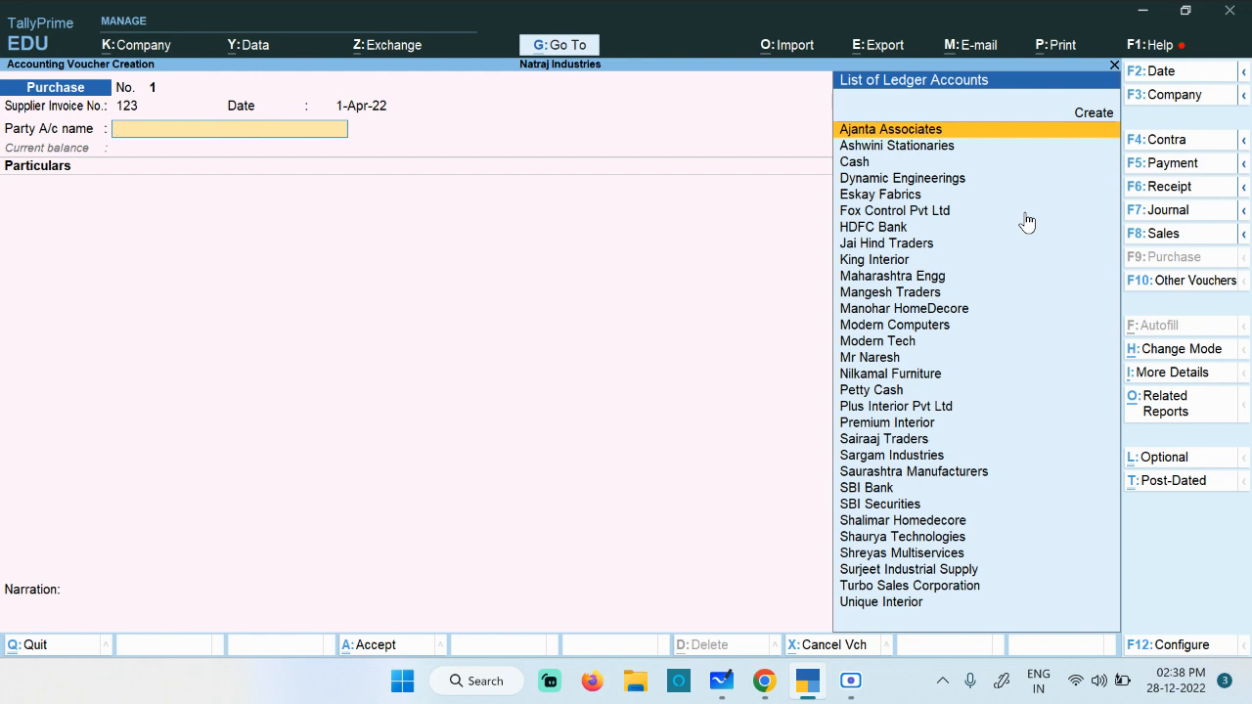
type("Fo")
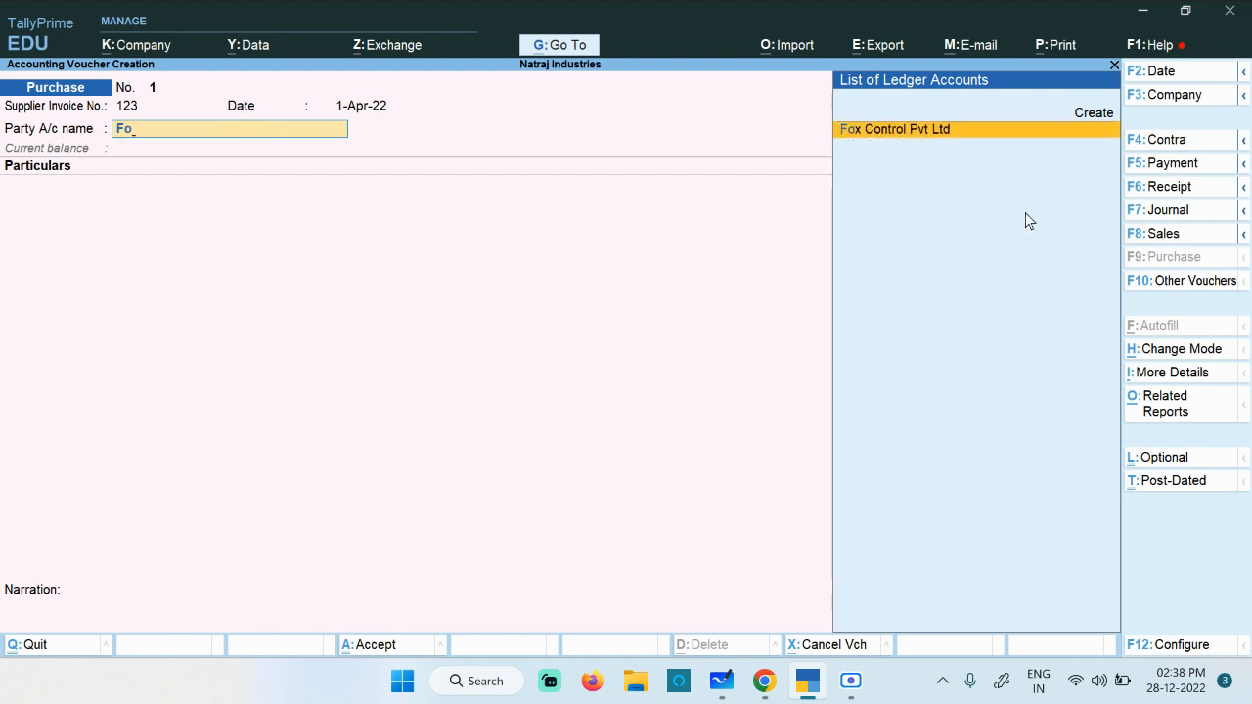
key("Return")
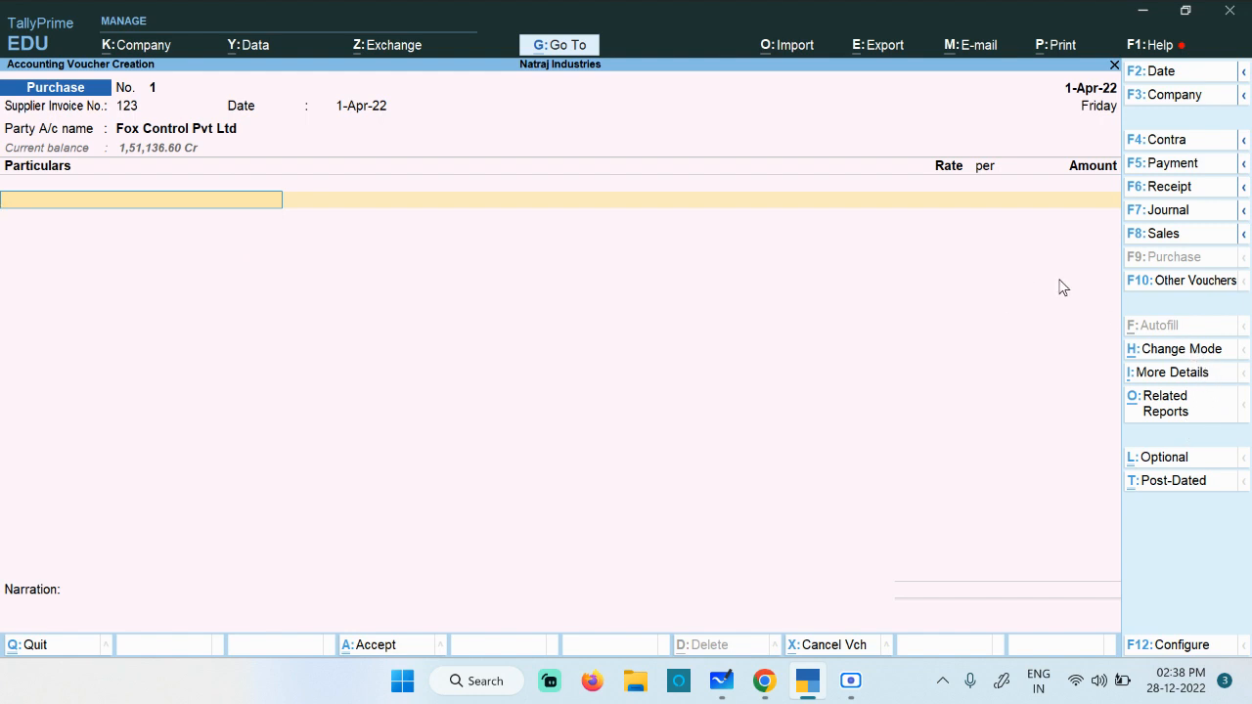
Start a new ledger named "Maschine Repair" under Purchase Accounts from the voucher, keeping GST applicable.
key("alt")
key("alt+c")
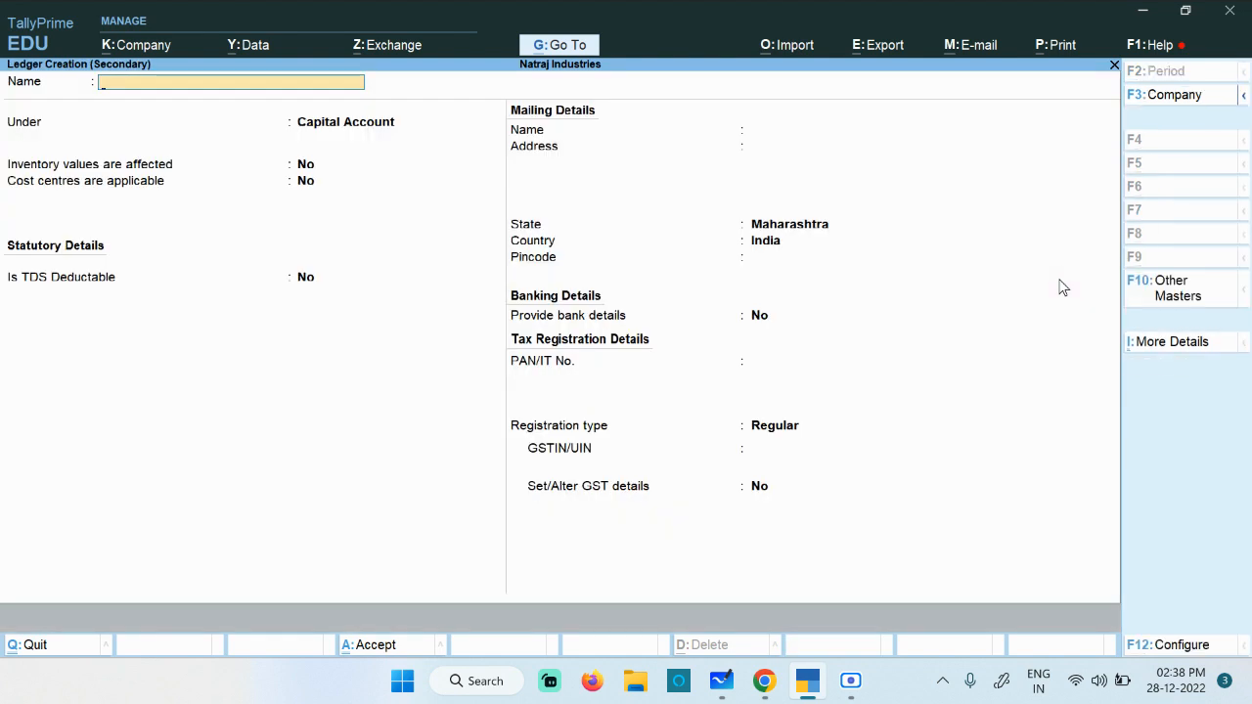
type("Maschine Repair")
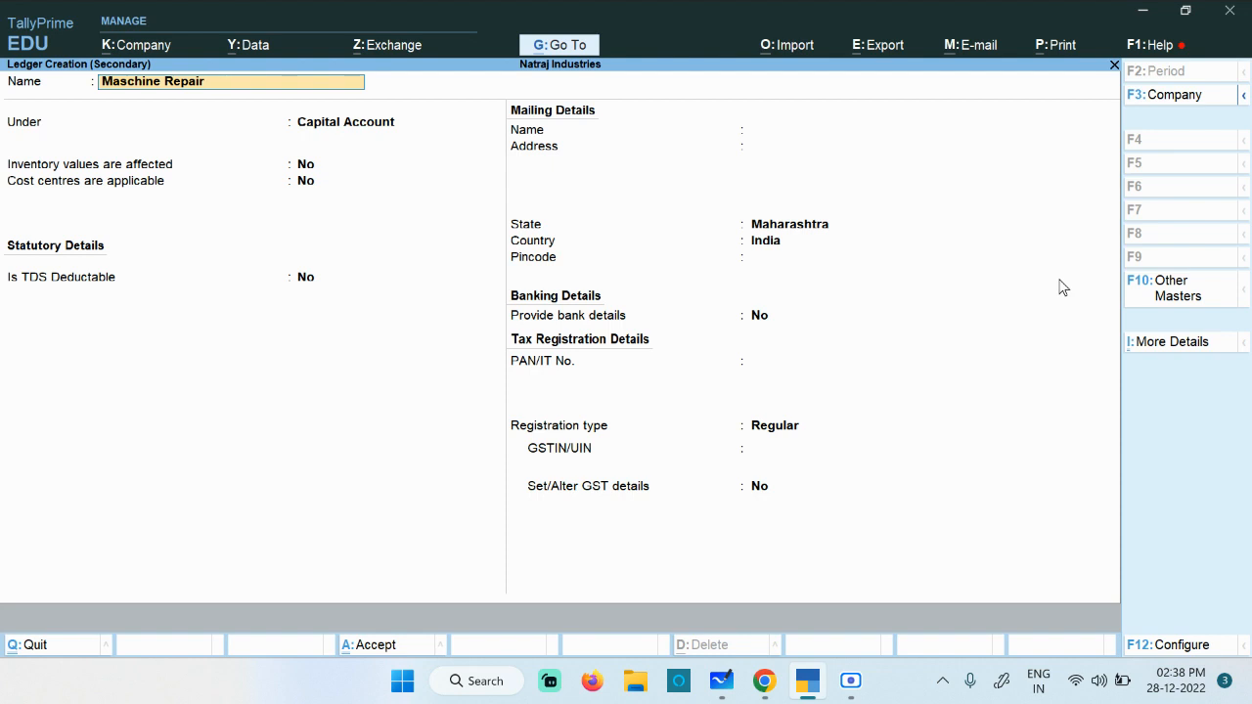
key("Return")
type("pu")
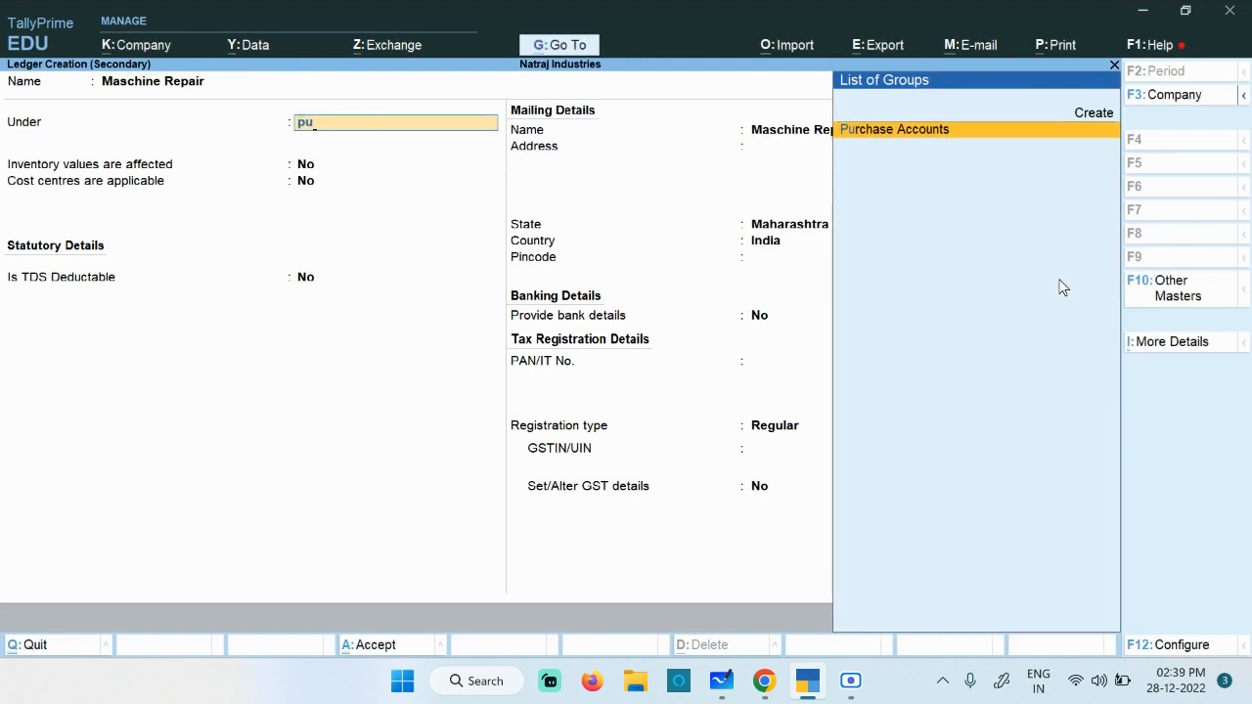
key("Return")
key("Return")
key("Return")
key("Return")
key("Return")
key("Return")
key("Return")
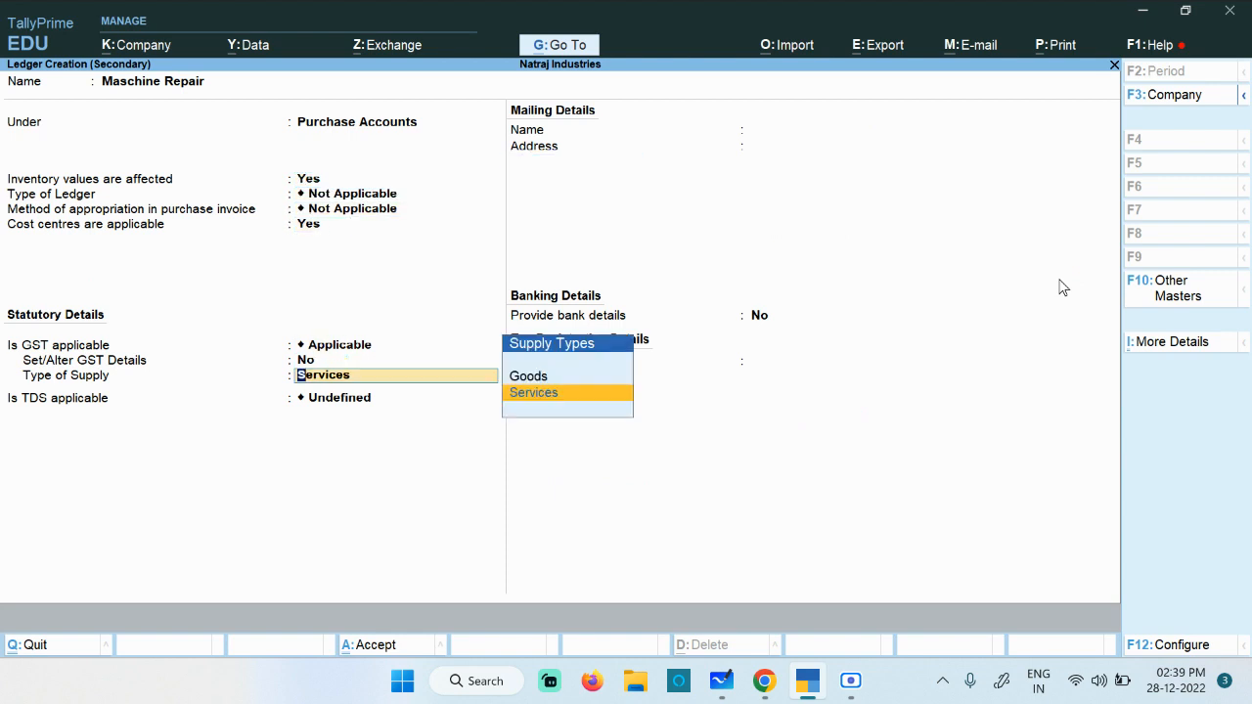
Keep Services as the Maschine Repair ledger's type of supply and set TDS applicability to Not Applicable.
key("Return")
key("BackSpace")
key("Down")
key("Down")
key("Down")
key("Up")
key("Up")
key("Down")
key("Return")
Set Set/Alter GST Details to Yes for the Maschine Repair ledger and open its GST details.
key("BackSpace")
key("BackSpace")
key("BackSpace")
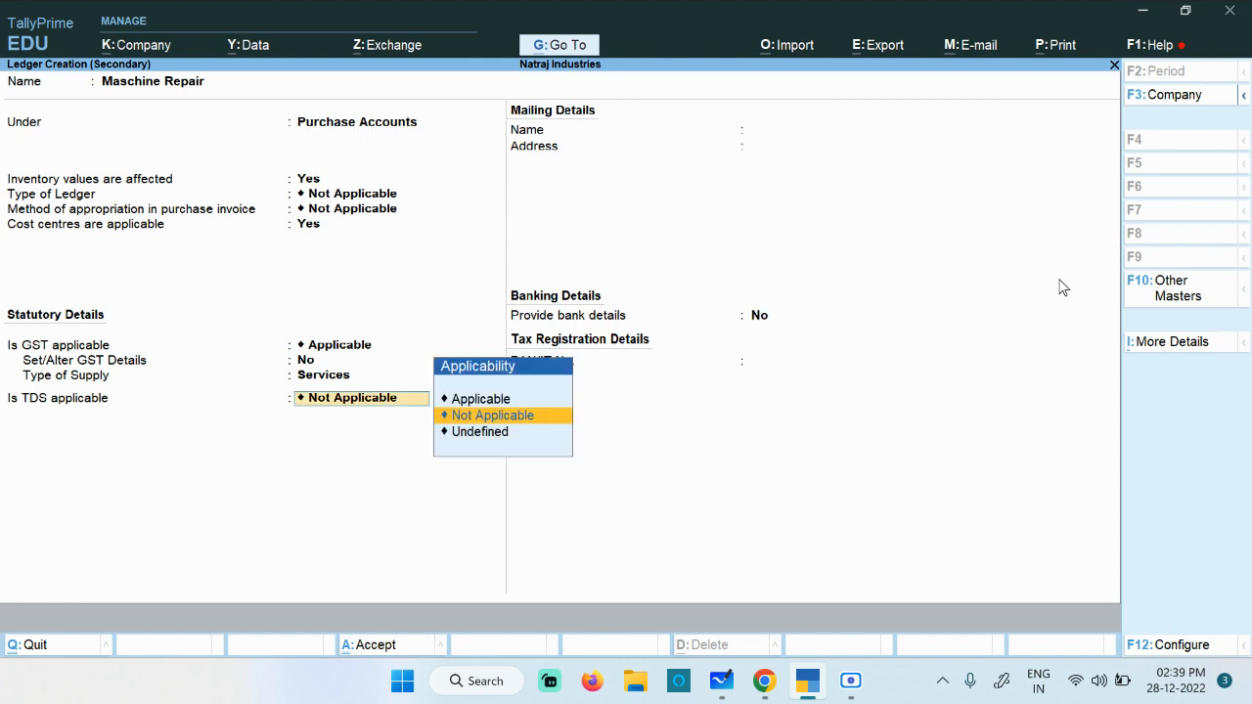
type("yes")
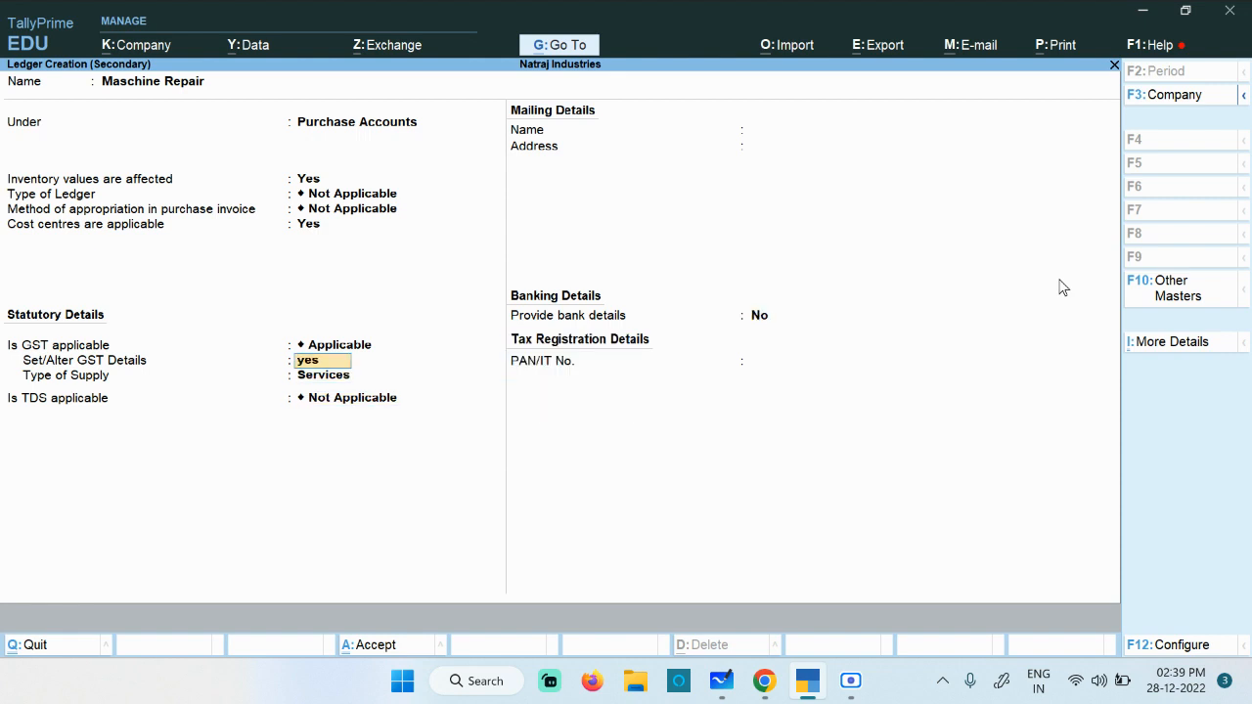
key("Return")
key("Return")
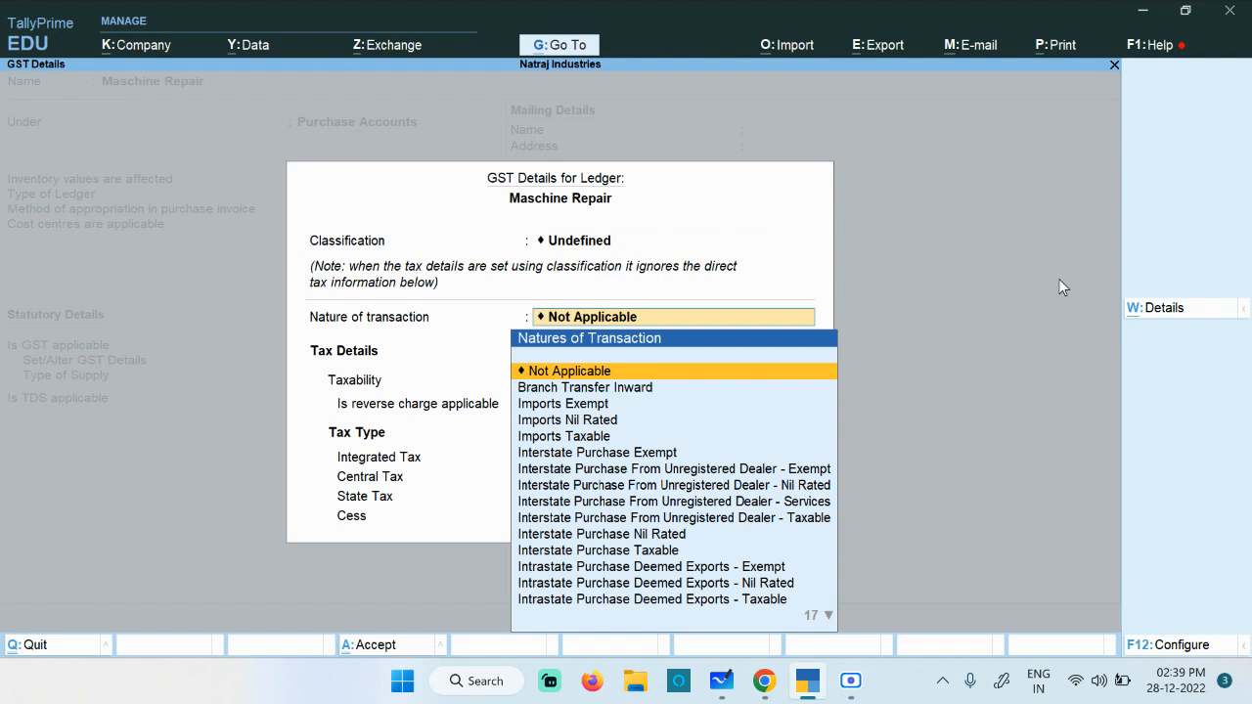
key("BackSpace")
key("Escape")
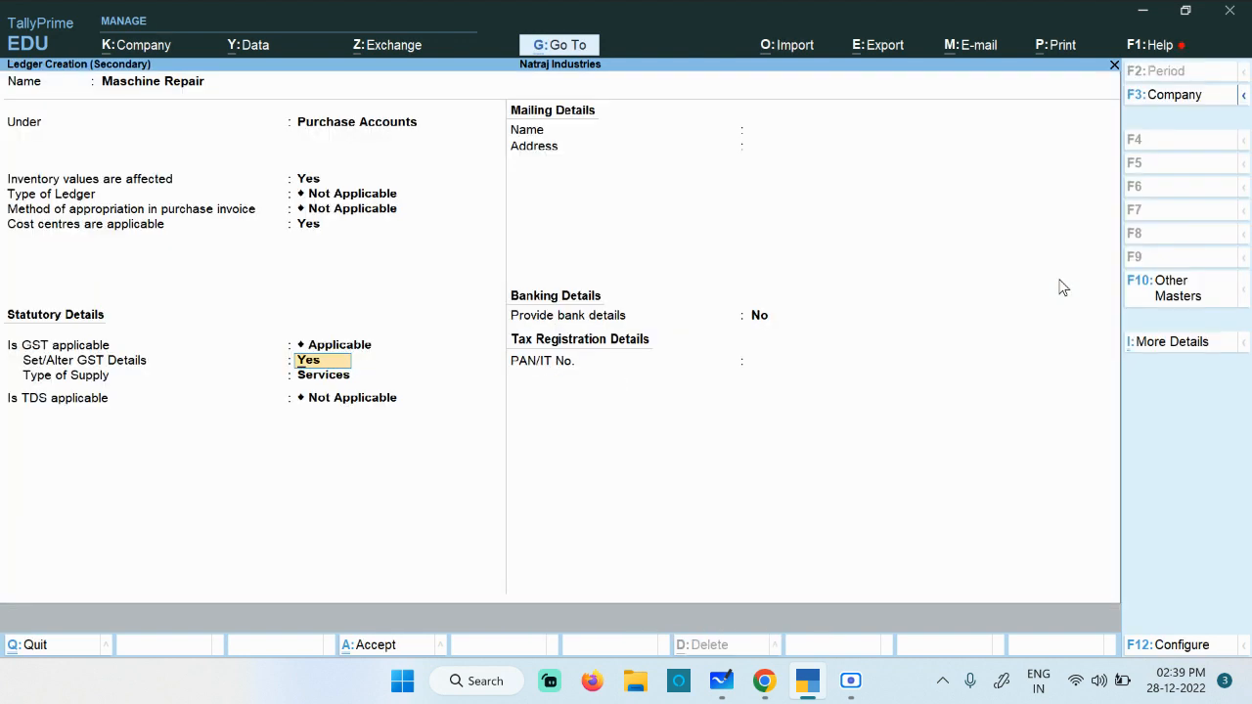
key("Return")
key("Return")
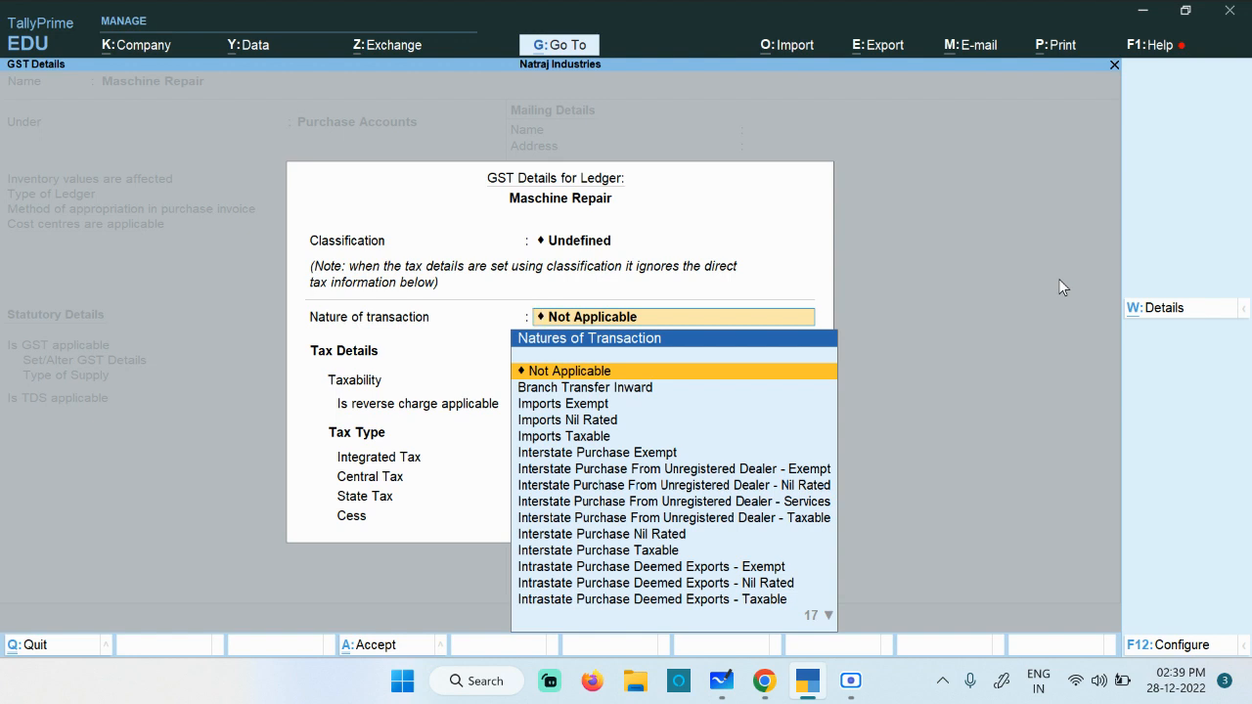
Set the nature of transaction in the ledger's GST details to Interstate Purchase Taxable.
type("In")
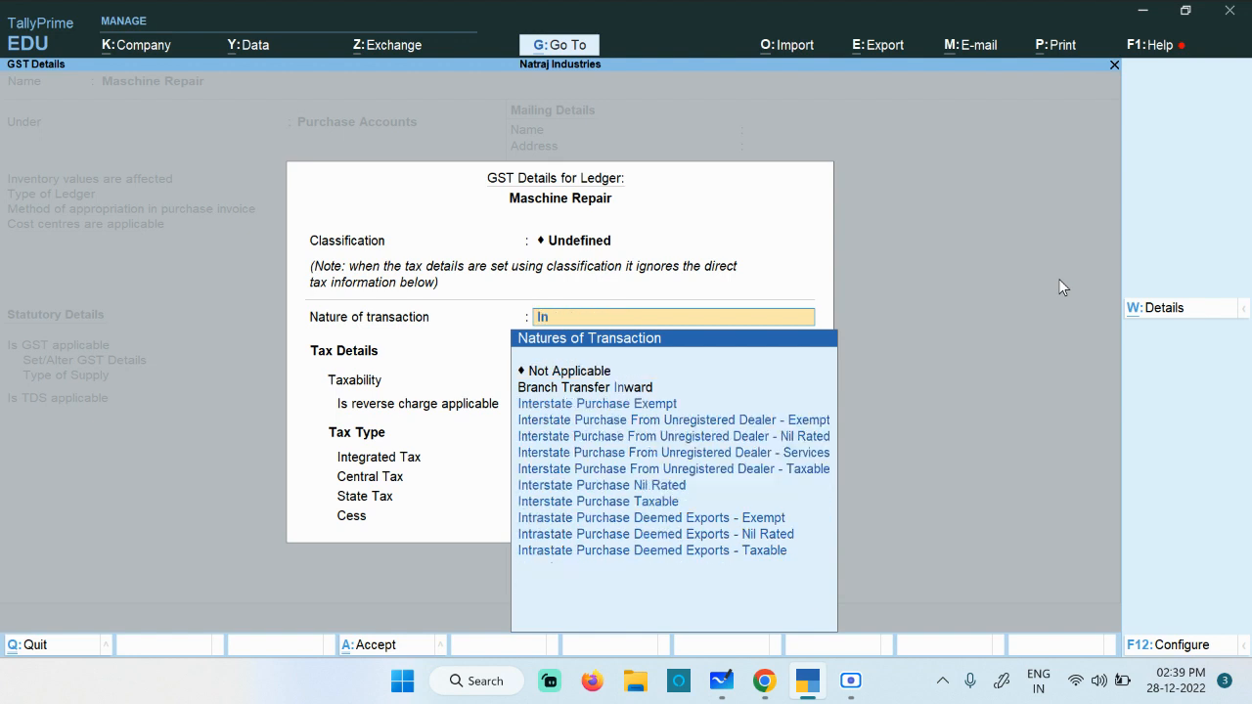
key("Down")
key("Down")
key("Down")
key("Down")
key("Down")
key("Down")
key("Down")
key("Down")
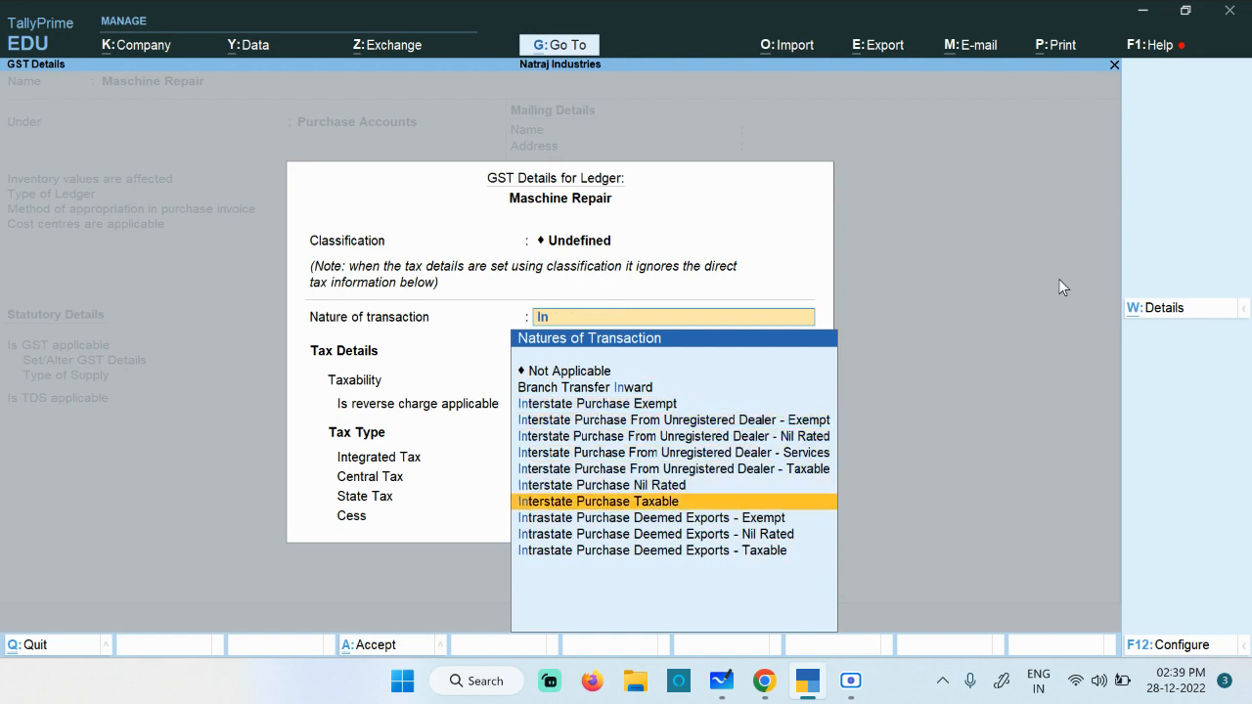
key("Up")
key("Up")
key("Down")
key("Return")
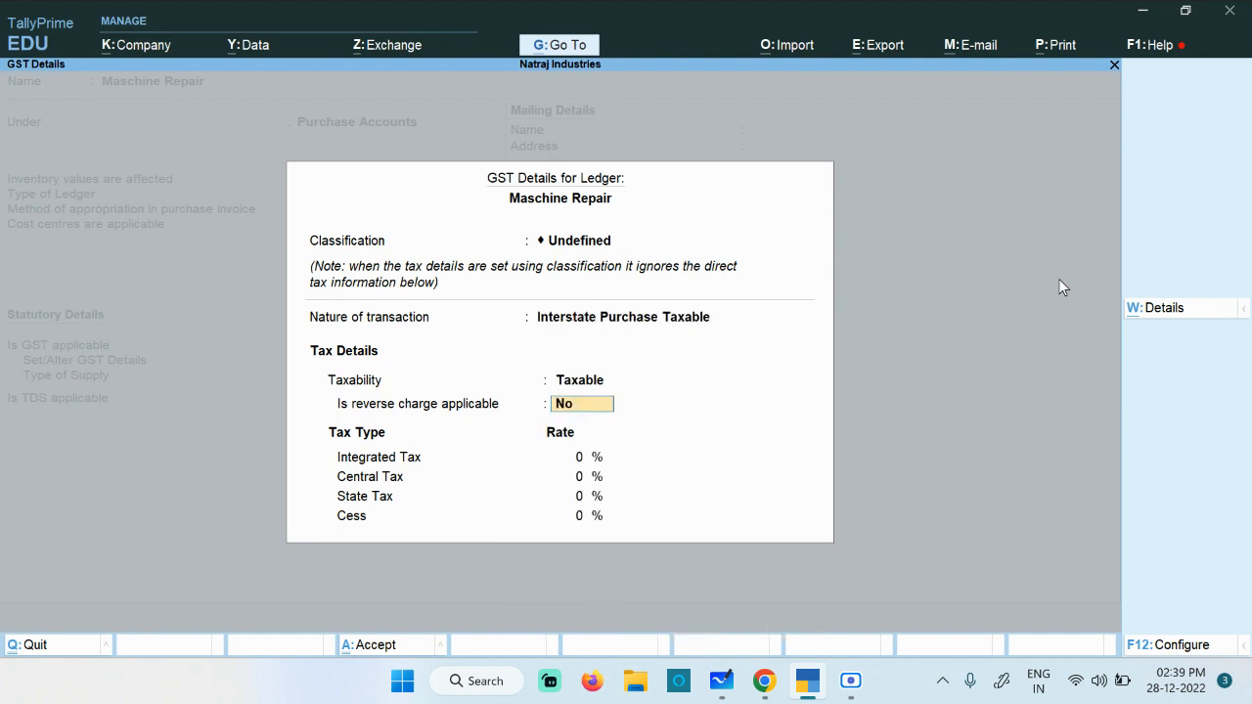
Set the integrated tax rate to 18% without reverse charge and save the Maschine Repair ledger.
key("Return")
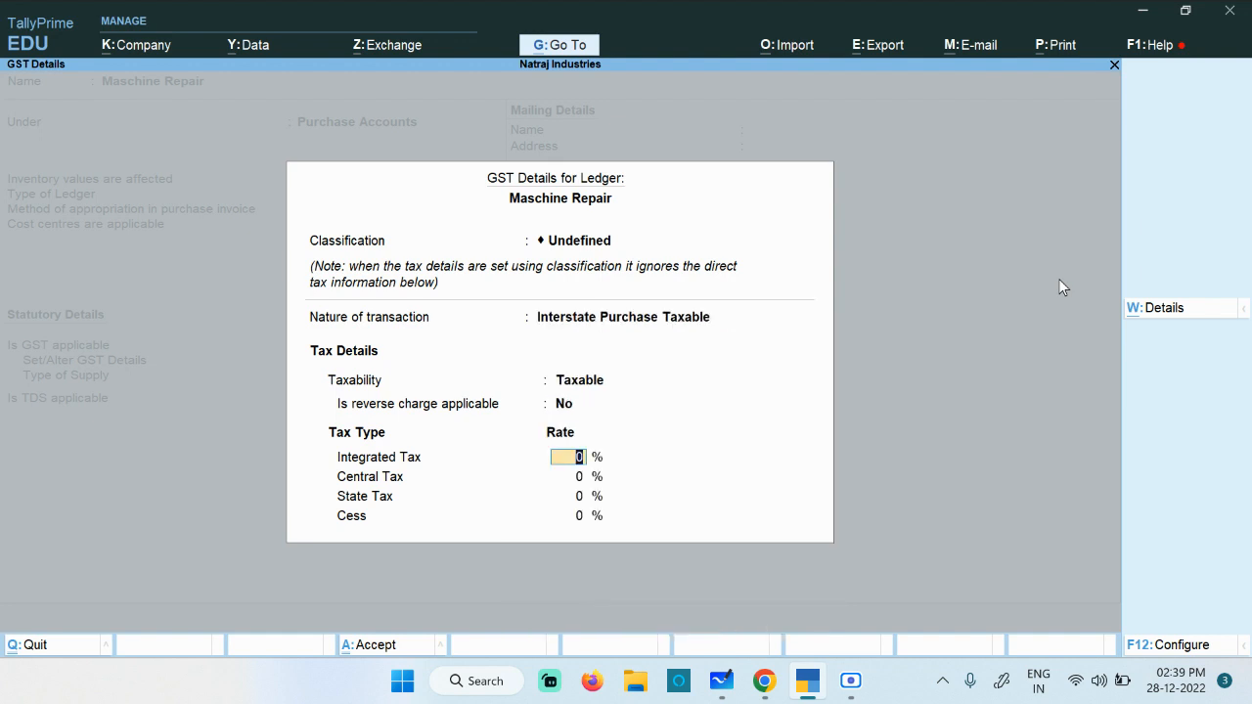
type("18")
key("Return")
key("Return")
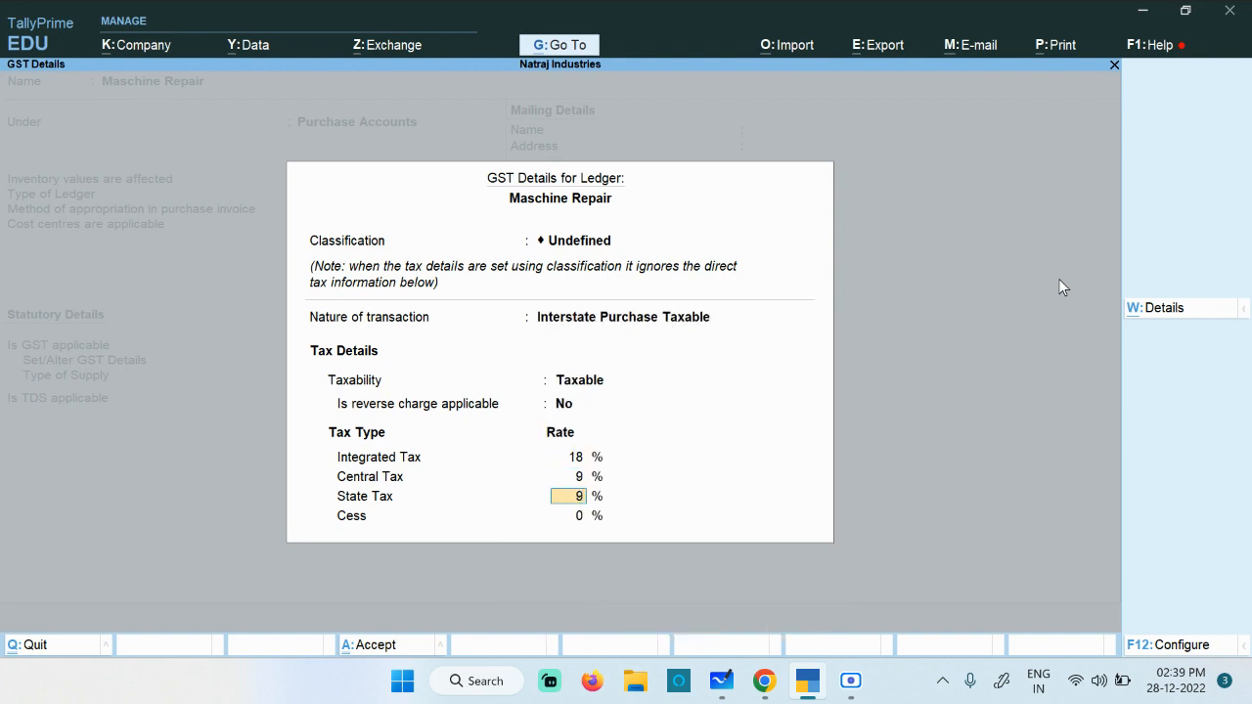
key("Return")
key("Return")
key("Return")
key("Return")
key("Return")
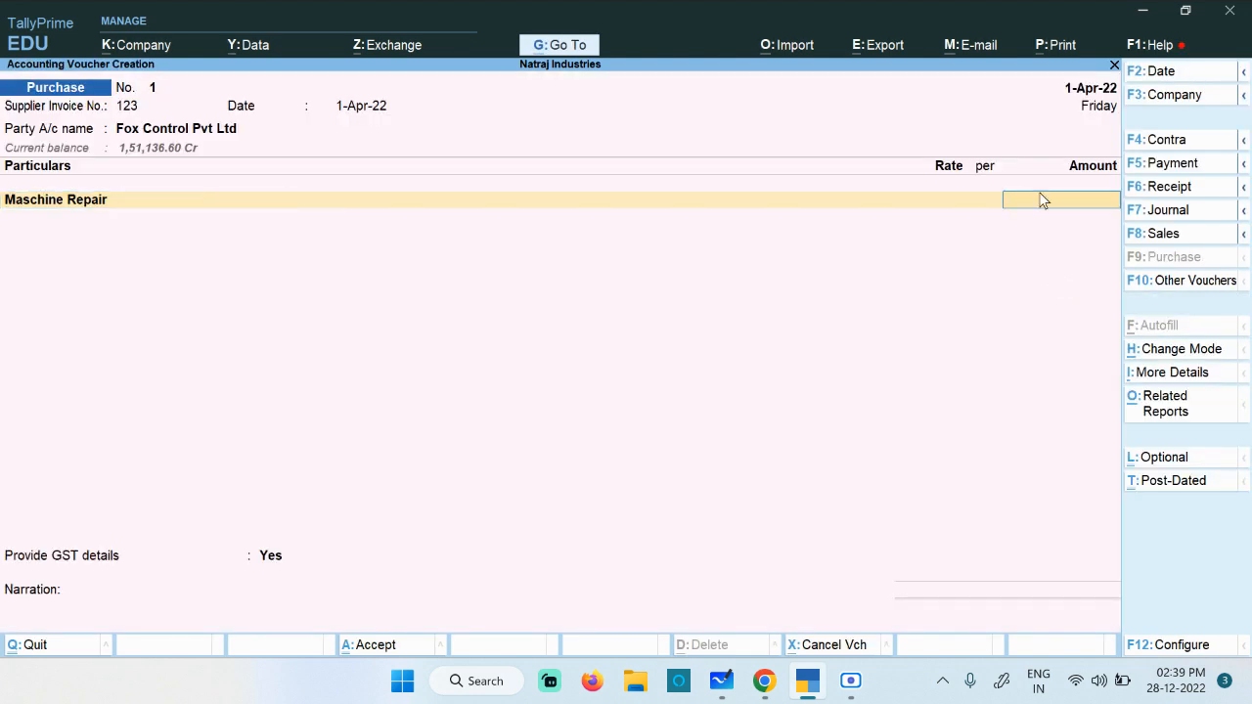
Alter the Fox Control Pvt Ltd ledger's GST registration type to Regular and save the ledger.
left_click(208, 136)
key("ctrl+Return")
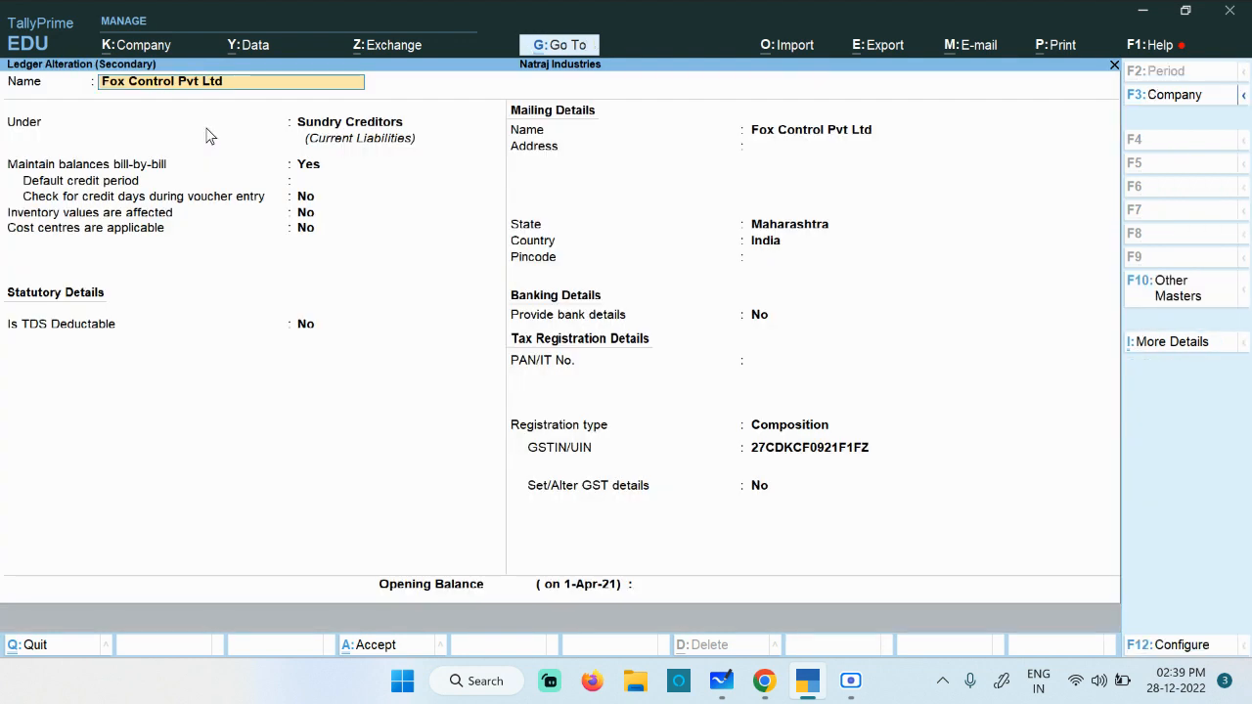
left_click(805, 434)
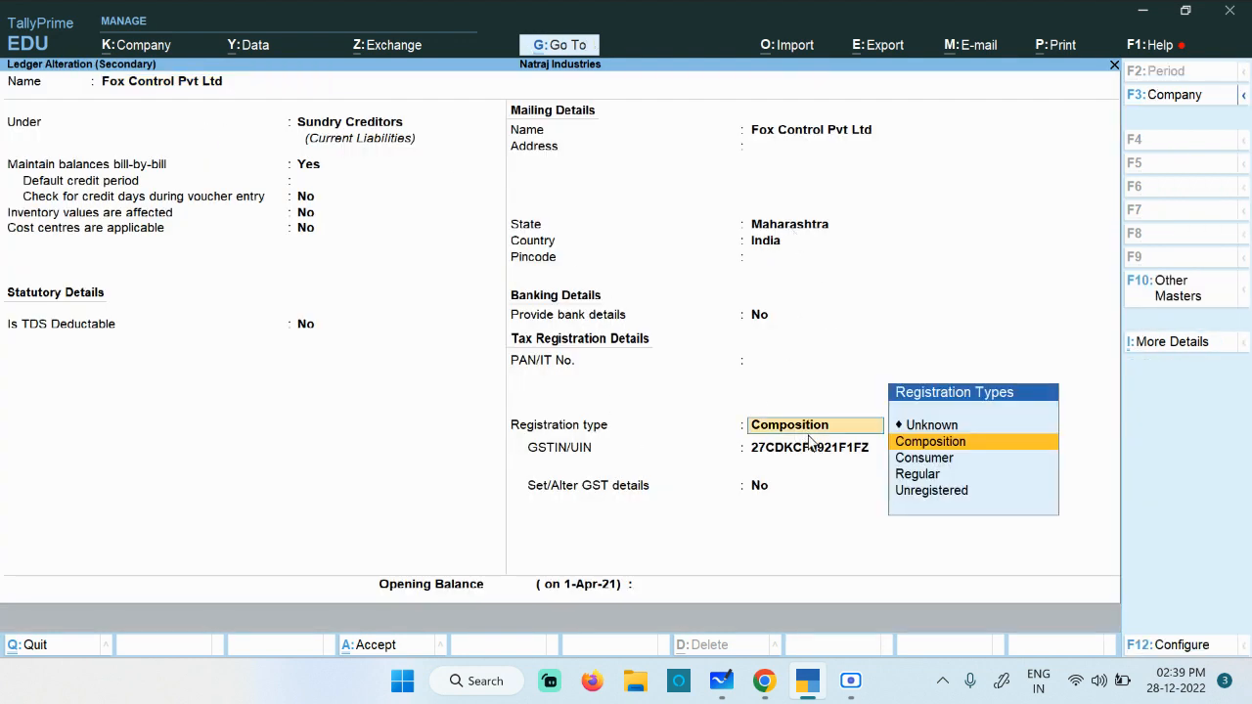
key("Down")
key("Down")
key("Down")
key("Up")
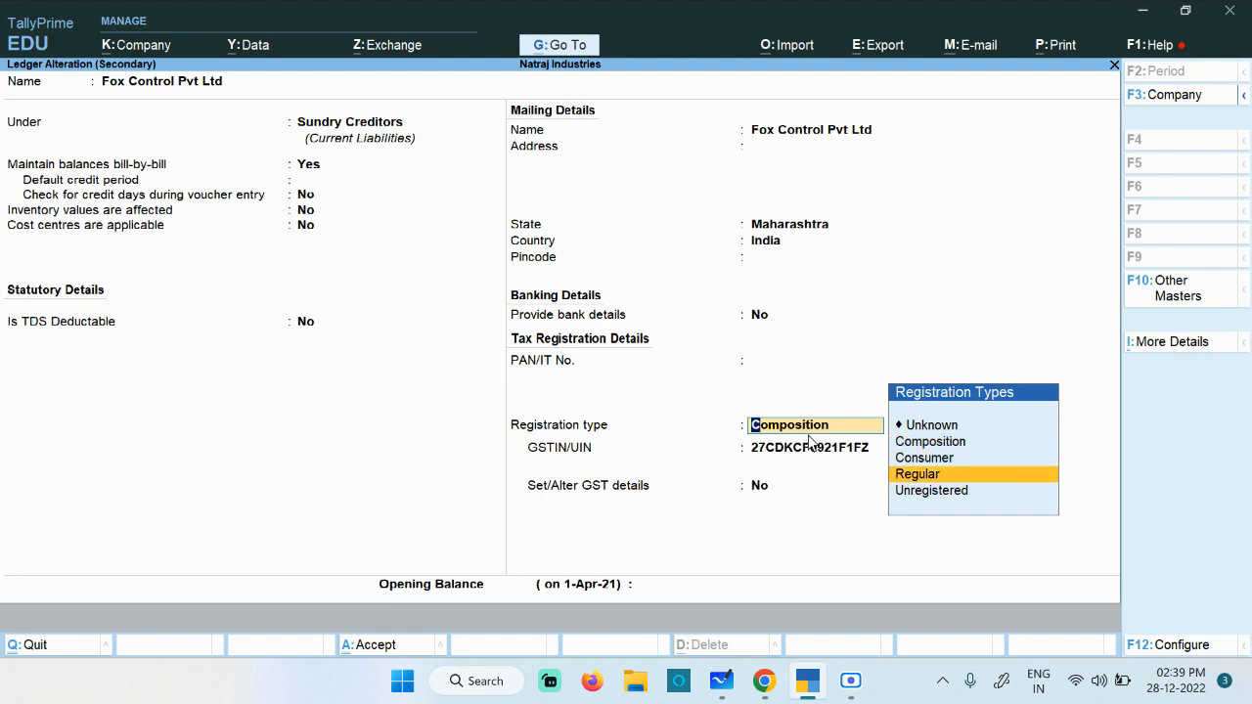
key("Return")
key("Return")
key("Return")
key("Return")
key("Return")
key("Return")
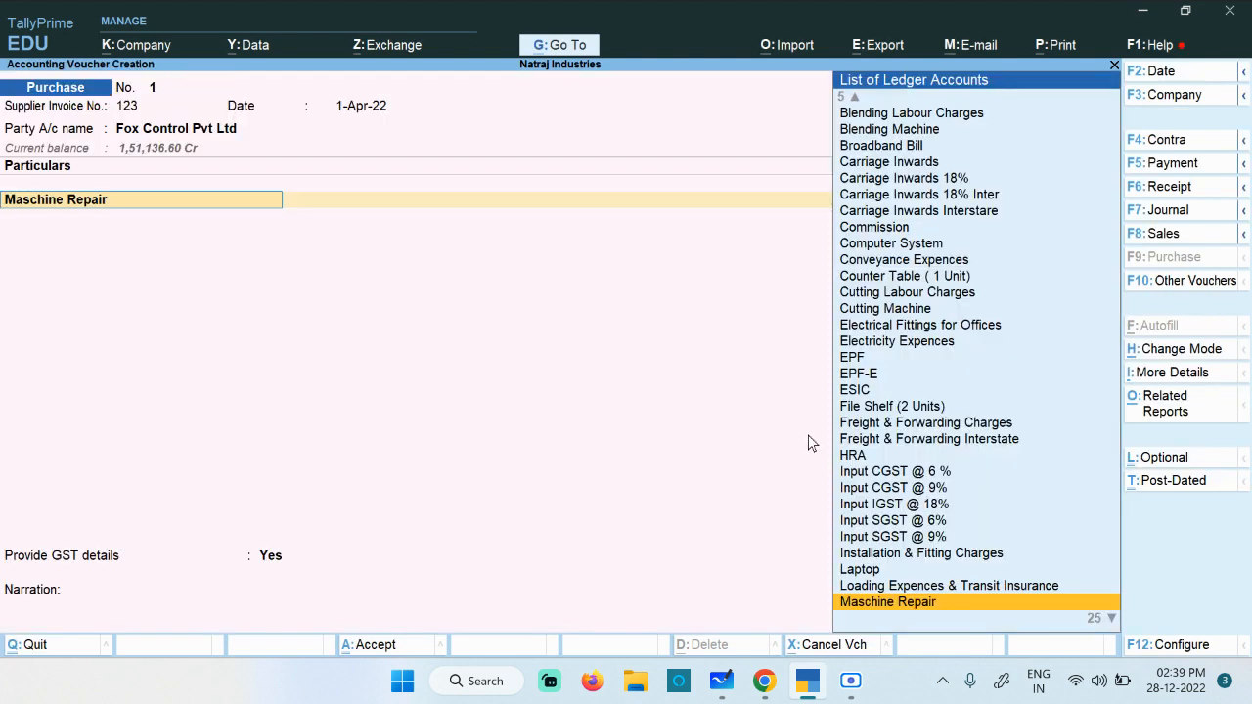
Reopen the Maschine Repair ledger for alteration and go into its GST details by setting Set/Alter GST Details to Yes.
key("ctrl+Return")
key("Return")
key("Return")
key("Return")
key("Return")
key("Return")
key("Return")
key("y")
key("Return")
key("Return")
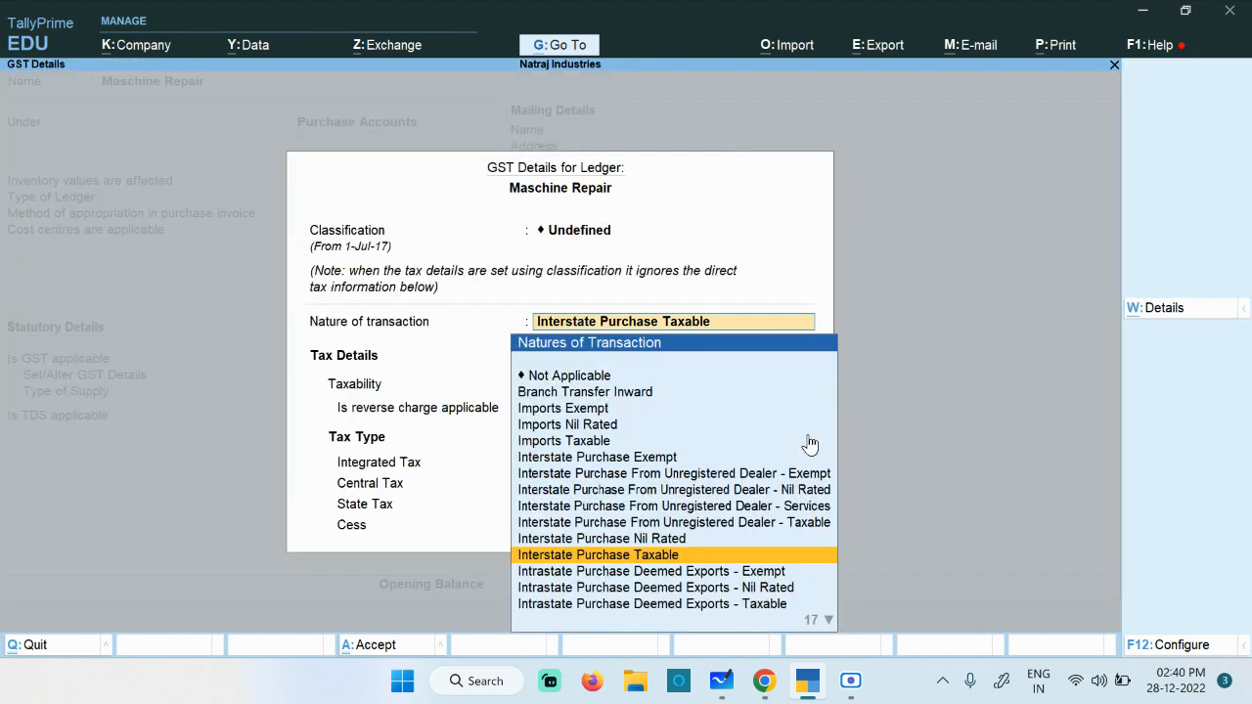
Change the Maschine Repair ledger's nature of transaction to Purchase Taxable and save the ledger.
key("Down")
key("Down")
key("Down")
key("Down")
key("Down")
key("Down")
key("Down")
key("Down")
key("Down")
key("Down")
key("Down")
key("Down")
key("Down")
key("Down")
key("Down")
key("Down")
key("Down")
key("Down")
key("Down")
key("Down")
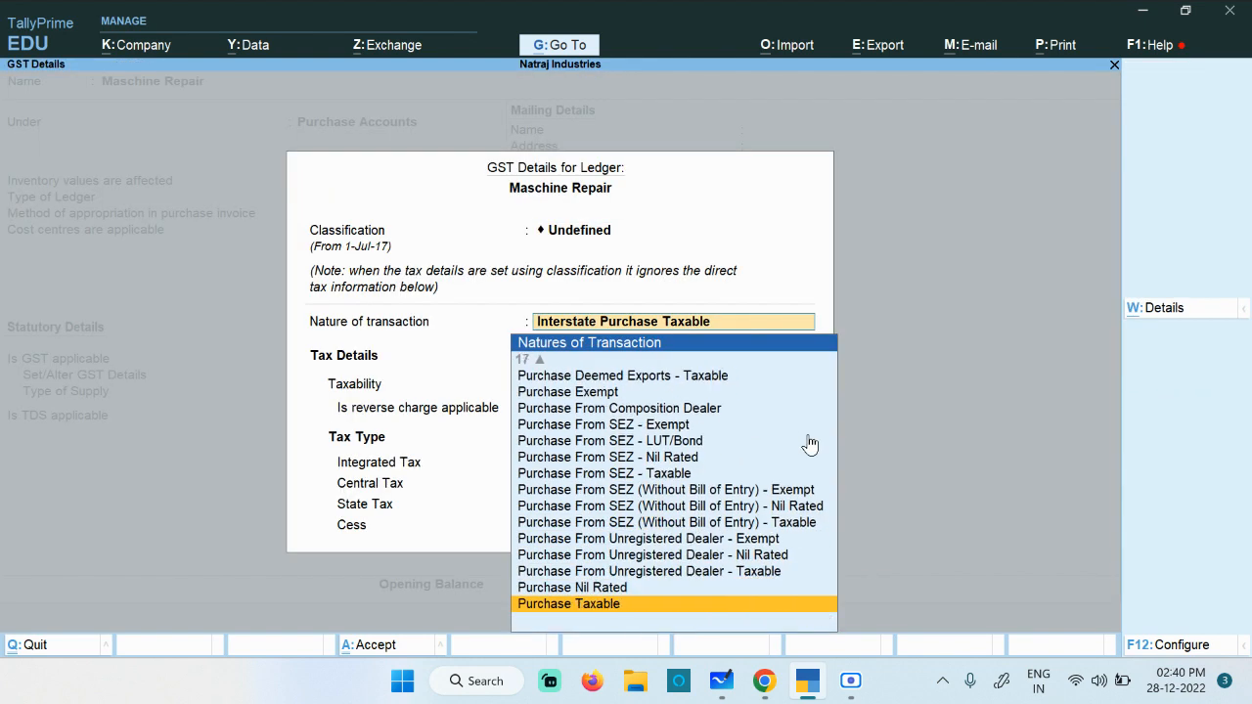
key("Return")
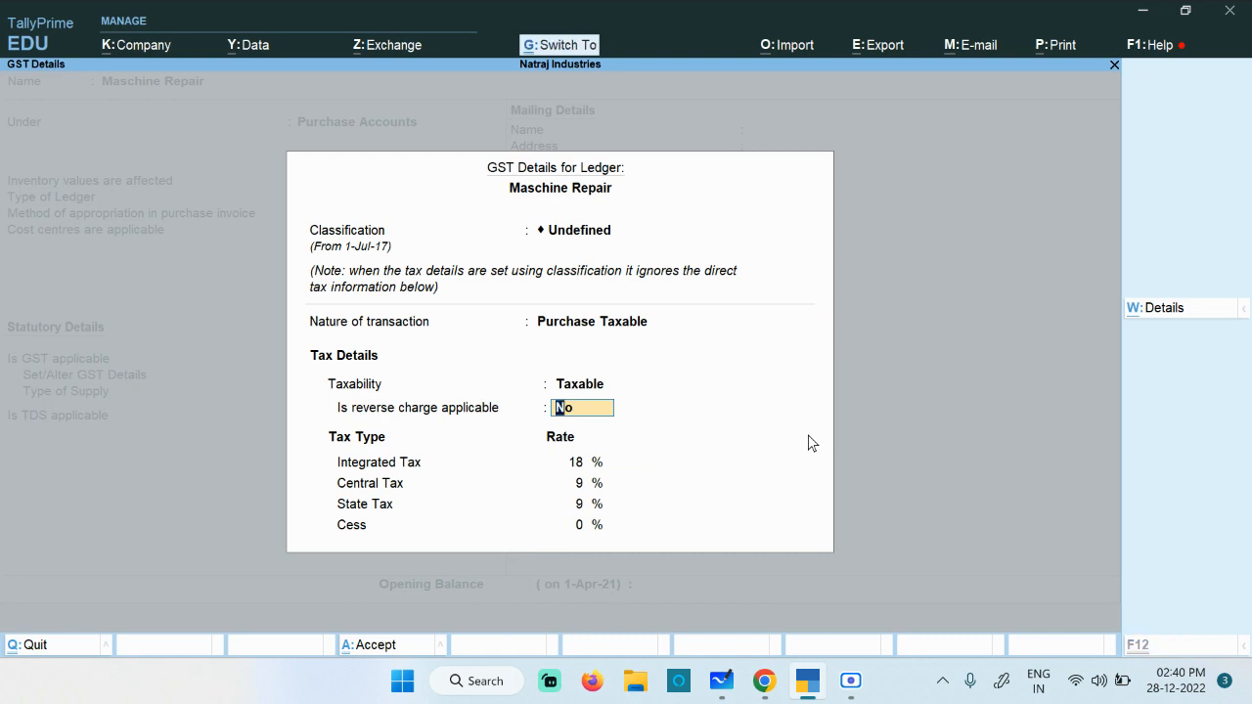
key("Return")
key("ctrl+a")
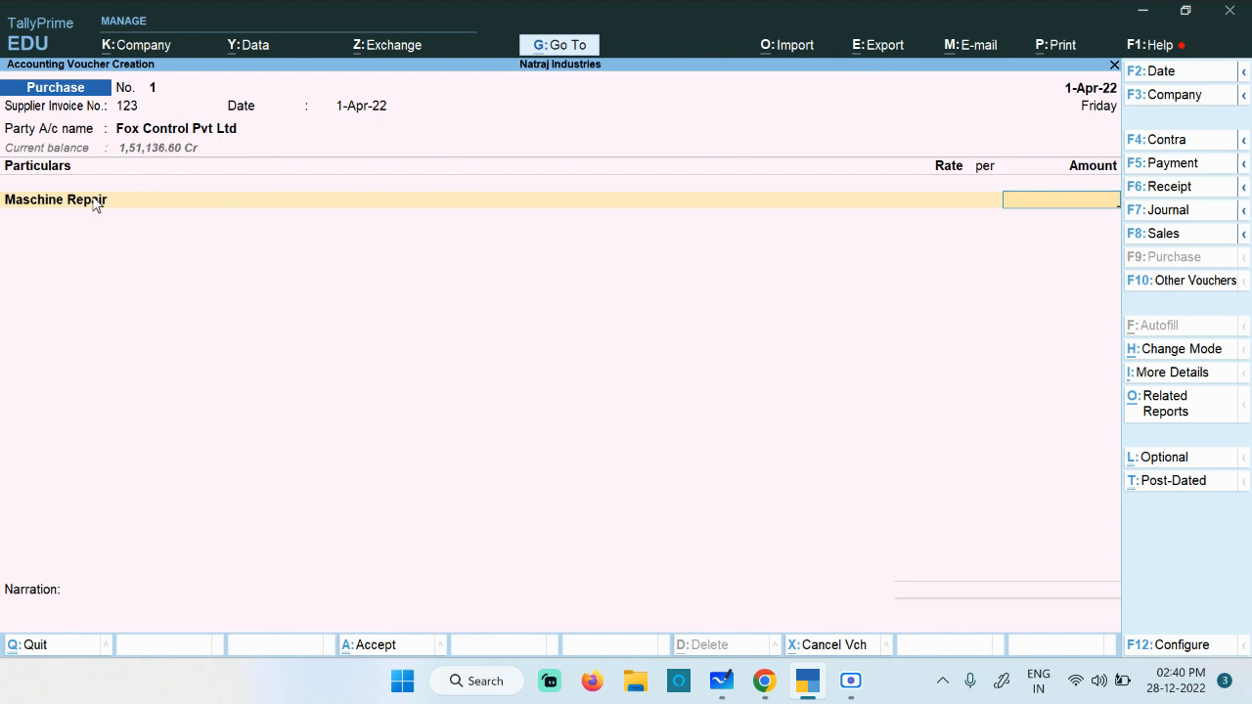
Enter 20,000 as the amount for the Maschine Repair line of the purchase voucher.
type("20,0")
type("0")
type("000")
key("Return")
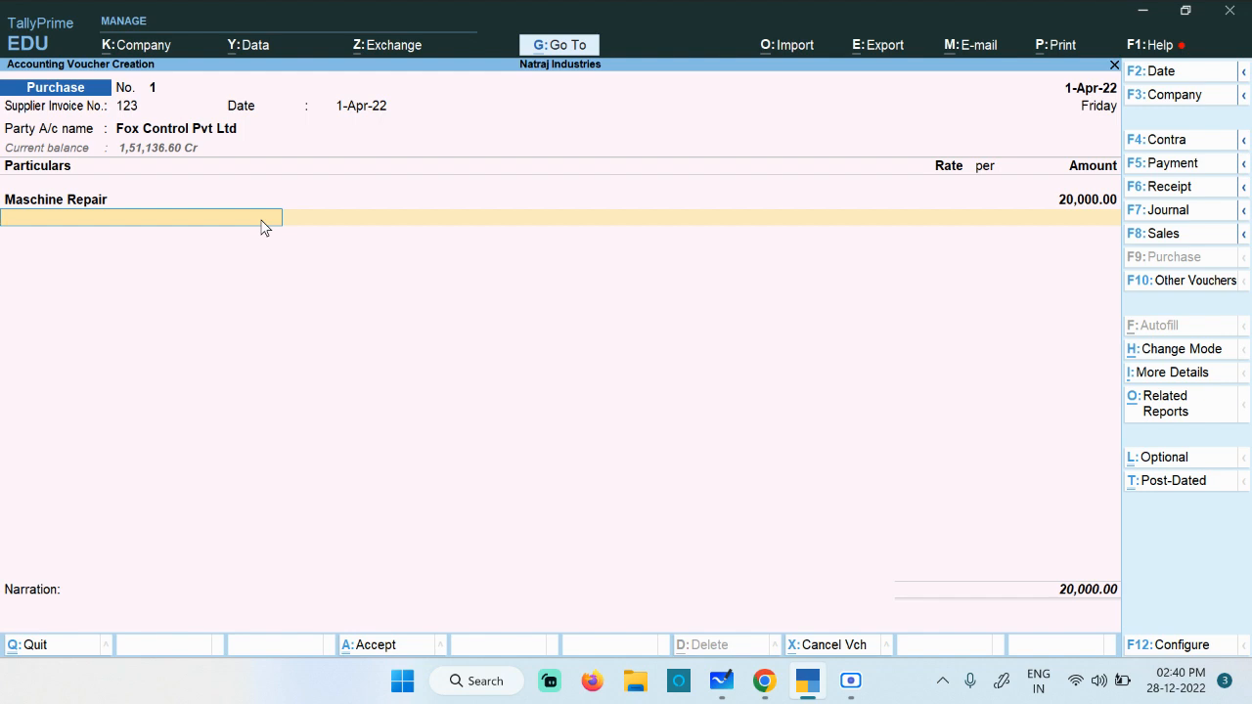
Add the Input CGST @ 9% ledger as a tax line below Maschine Repair.
key("space")
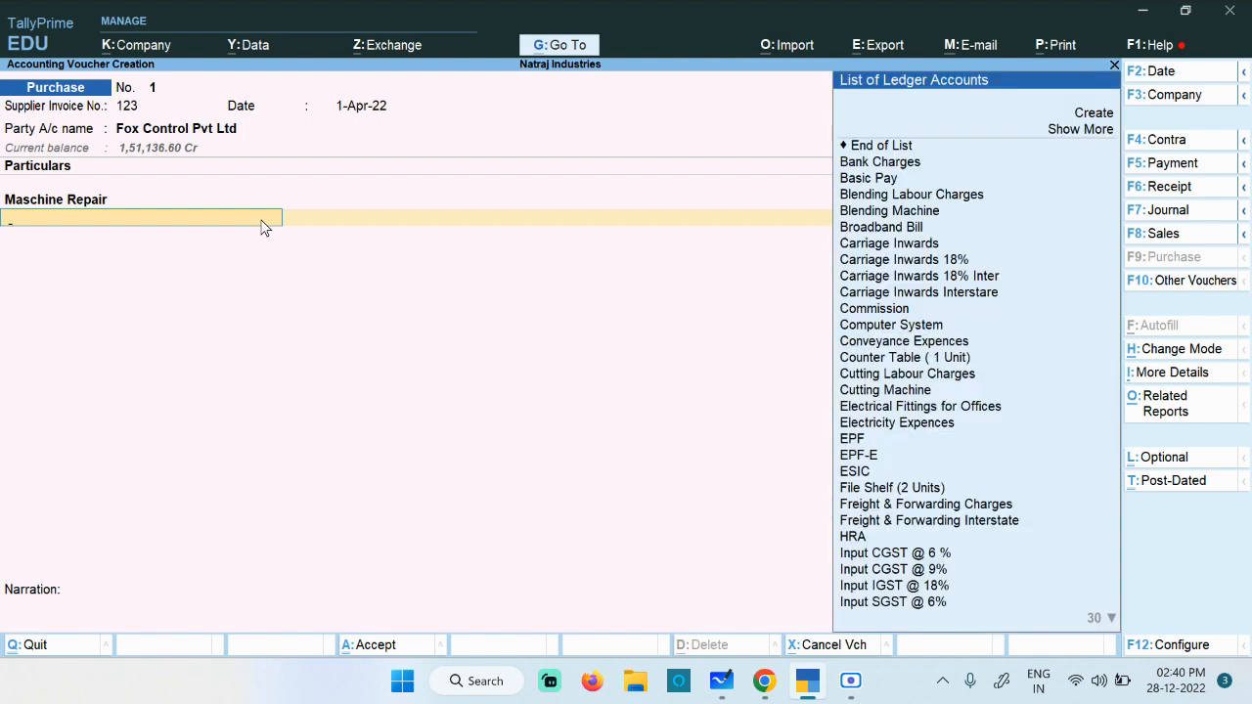
type("in")
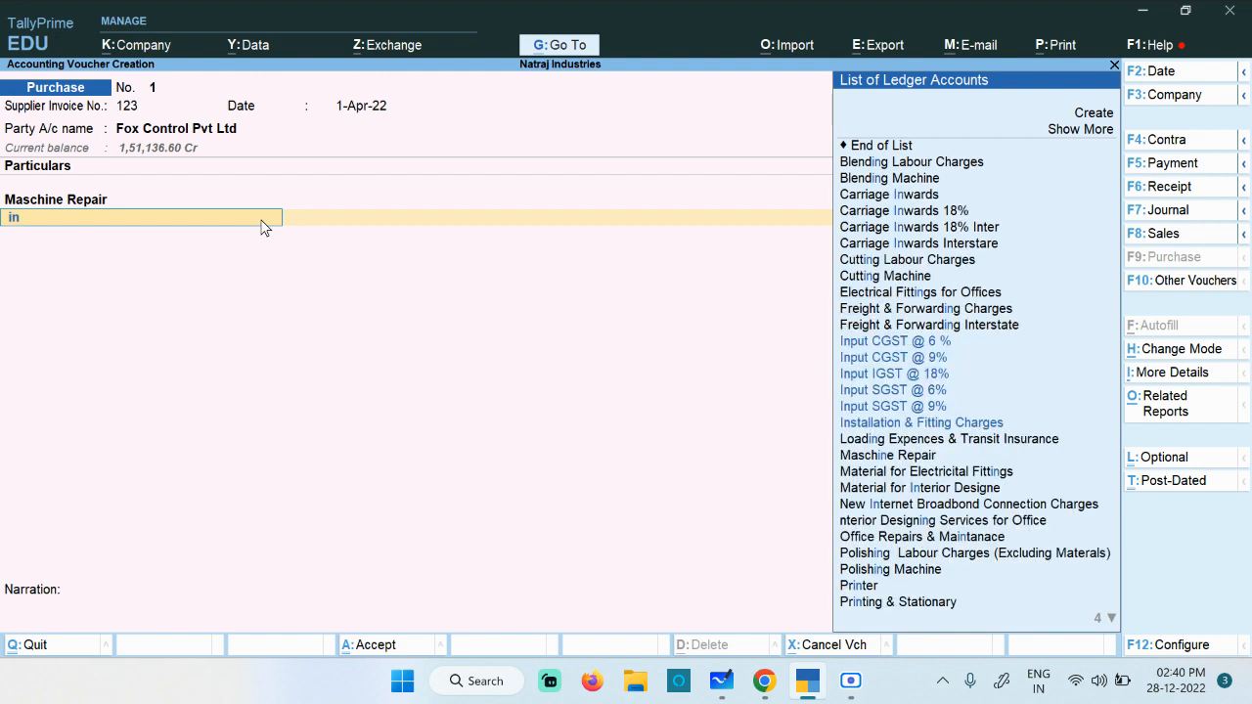
key("Down")
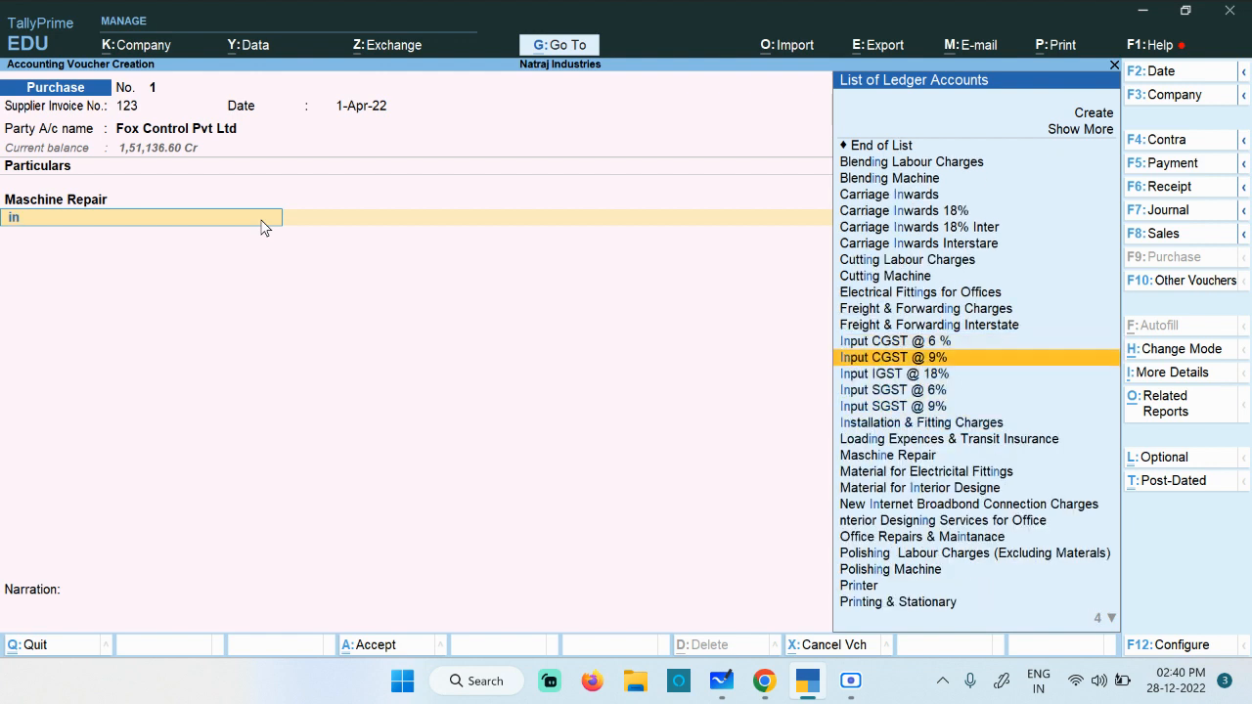
key("Return")
key("Return")
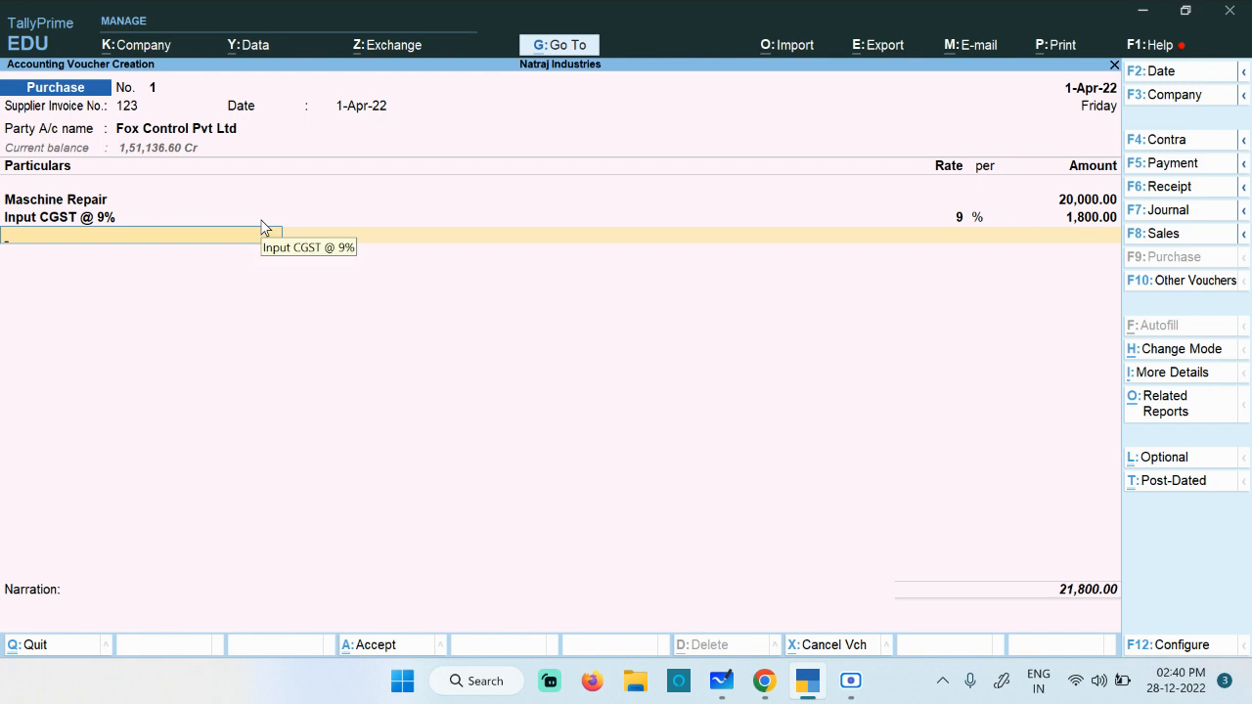
Add the Input SGST @ 9% ledger as the second tax line and end the list of particulars.
type("In")
key("Down")
key("Down")
key("Down")
key("Down")
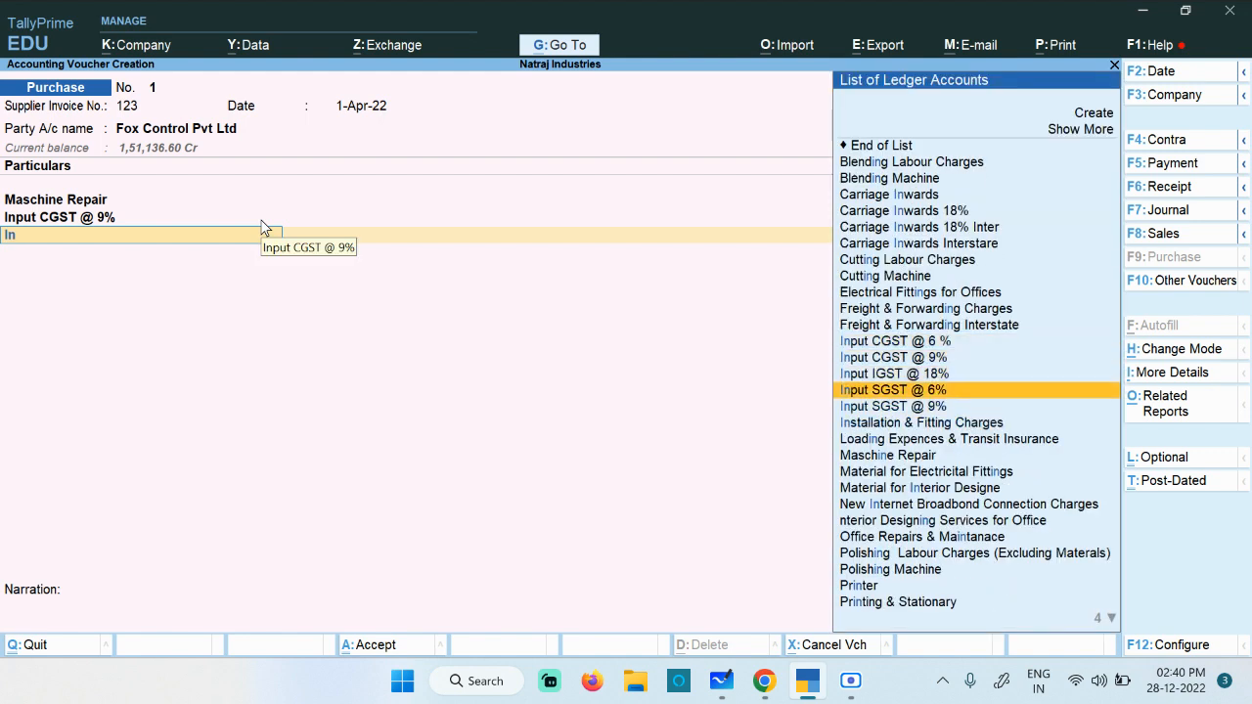
key("Down")
key("Return")
key("Return")
key("Return")
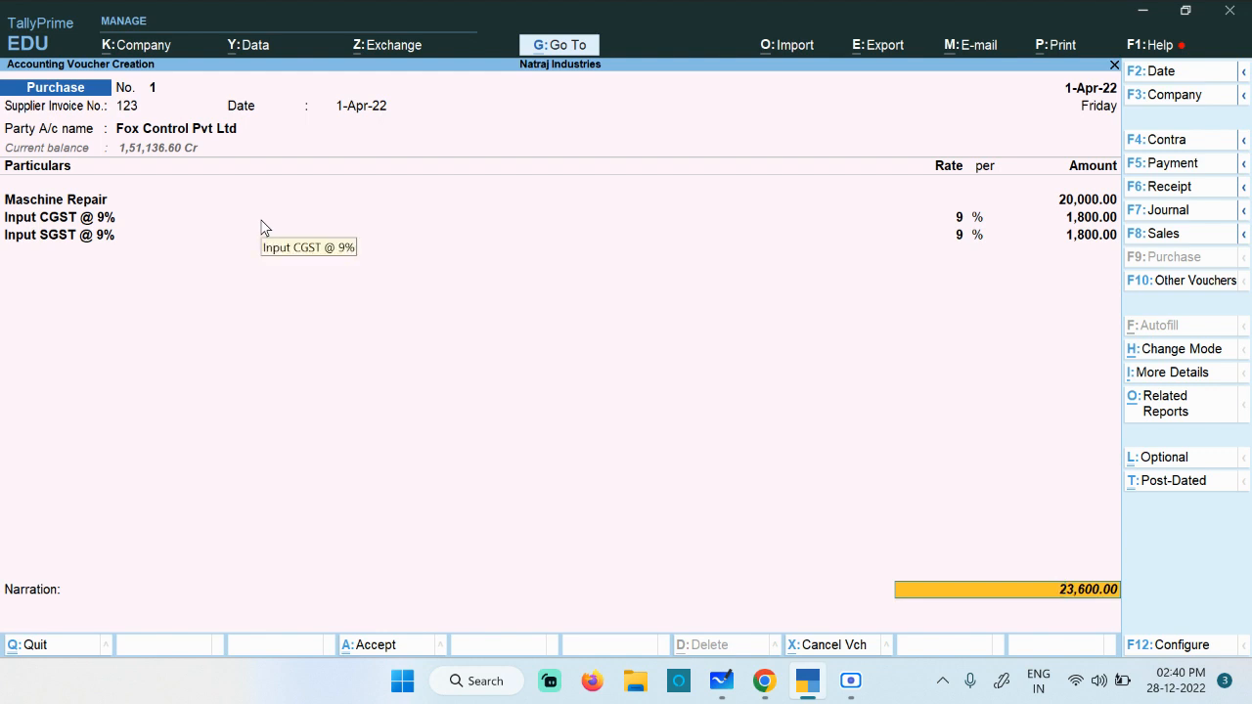
Complete the purchase voucher without a narration and save it.
key("Return")
key("Return")
key("Return")
key("Return")
key("Return")
key("Return")
key("Return")
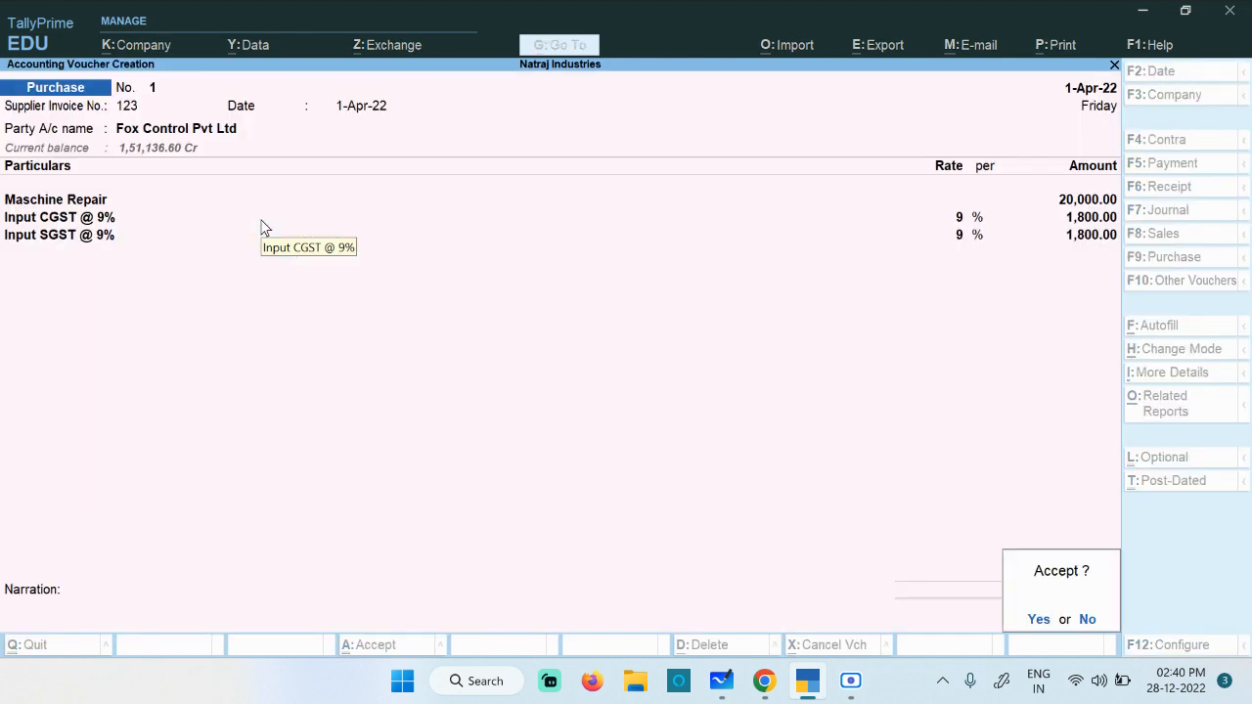
key("Return")
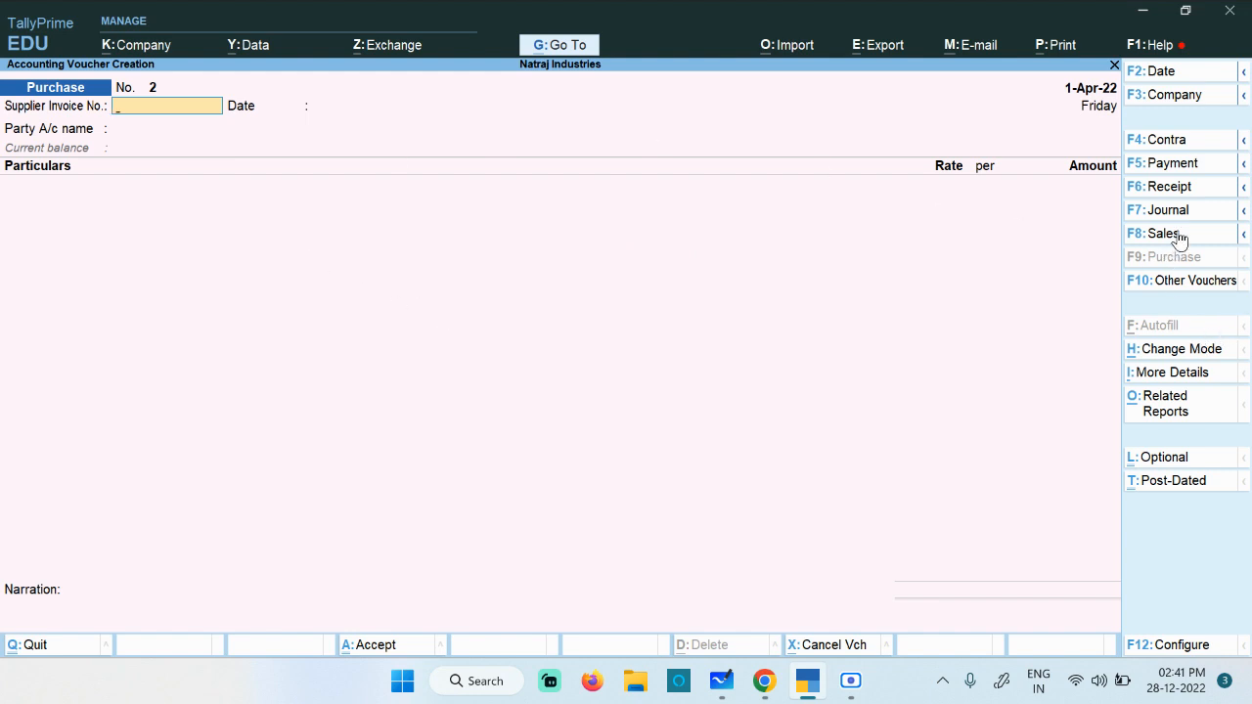
Start a payment voucher debiting Fox Control Pvt Ltd for 23,600, allocated as Agst Ref to bill 123.
left_click(1173, 163)
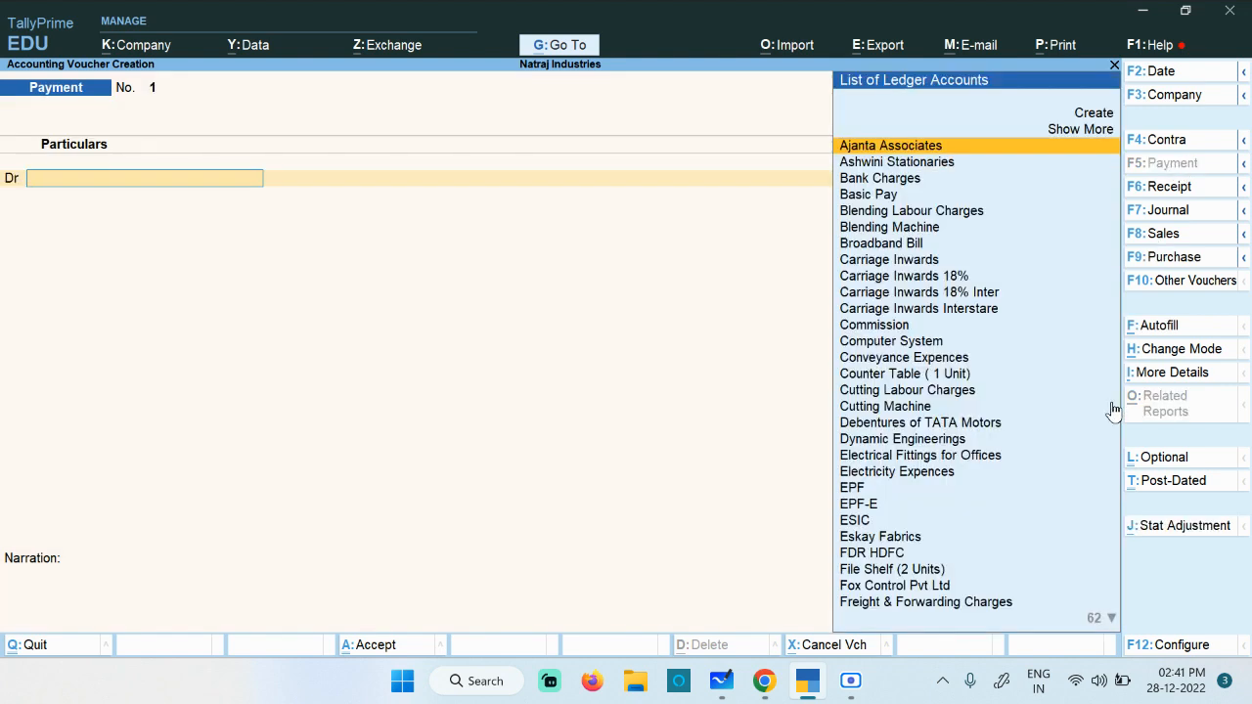
type("Fo")
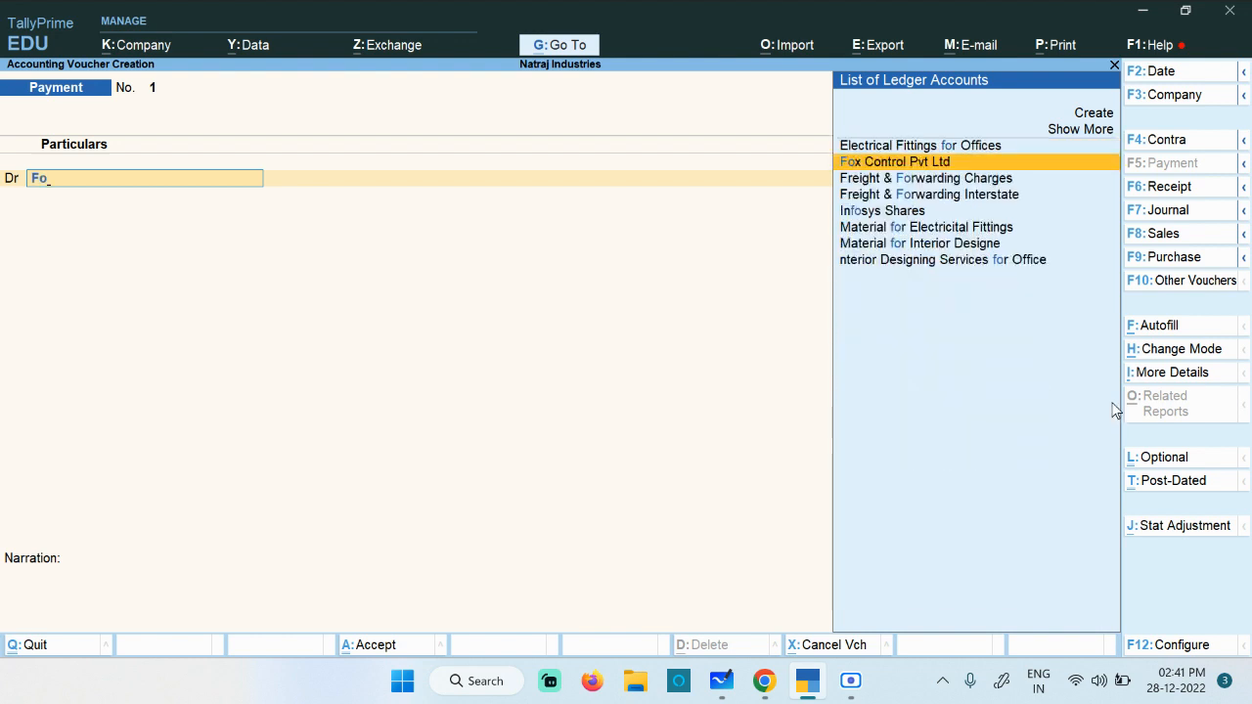
key("Return")
key("Return")
key("Down")
key("Up")
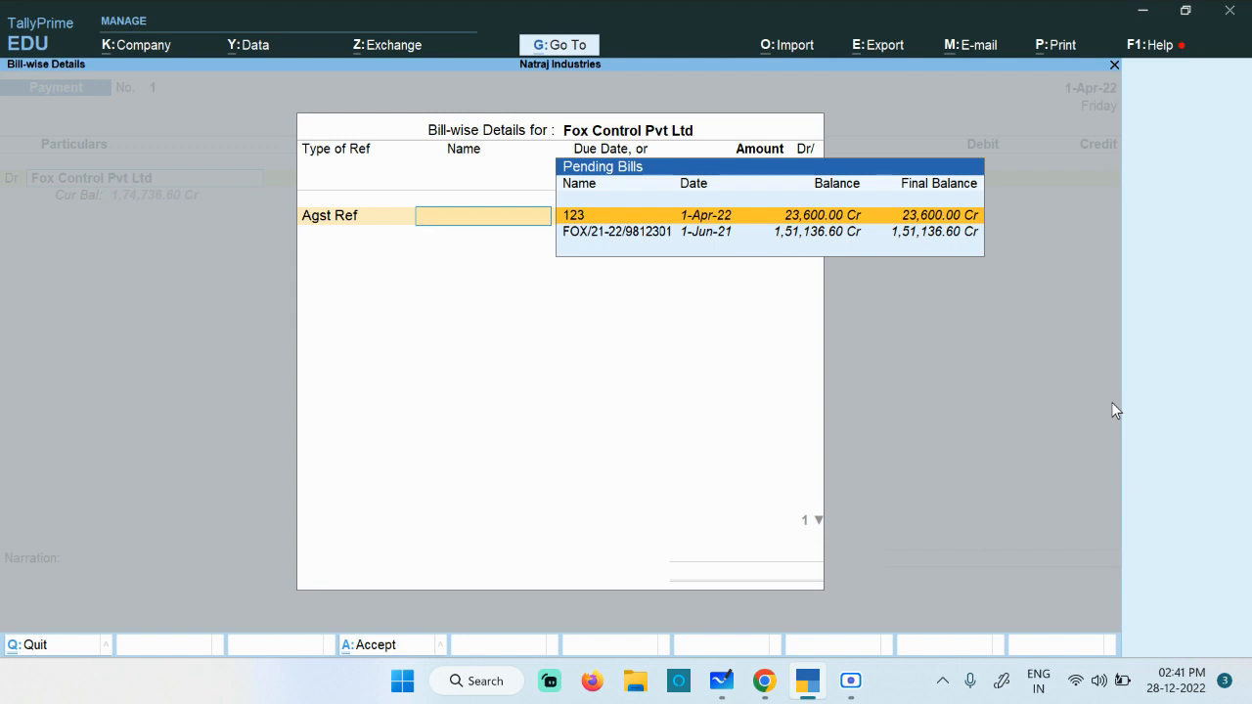
key("Return")
key("Return")
key("Return")
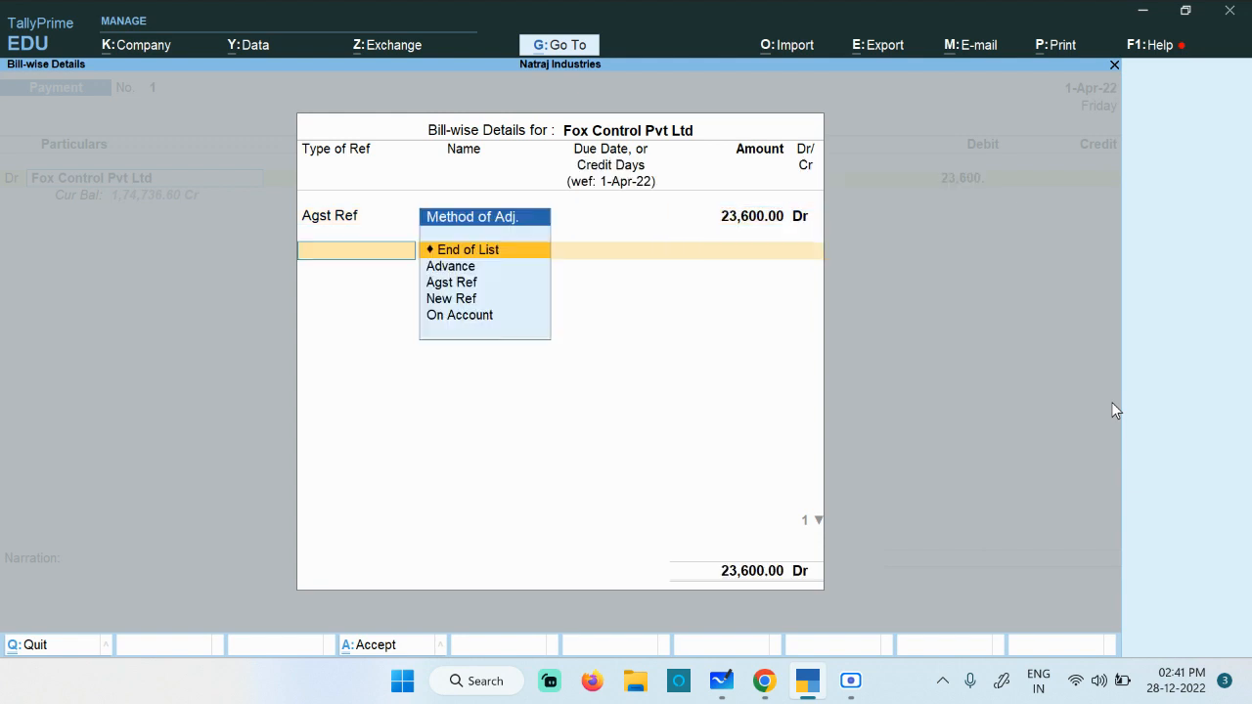
key("Return")
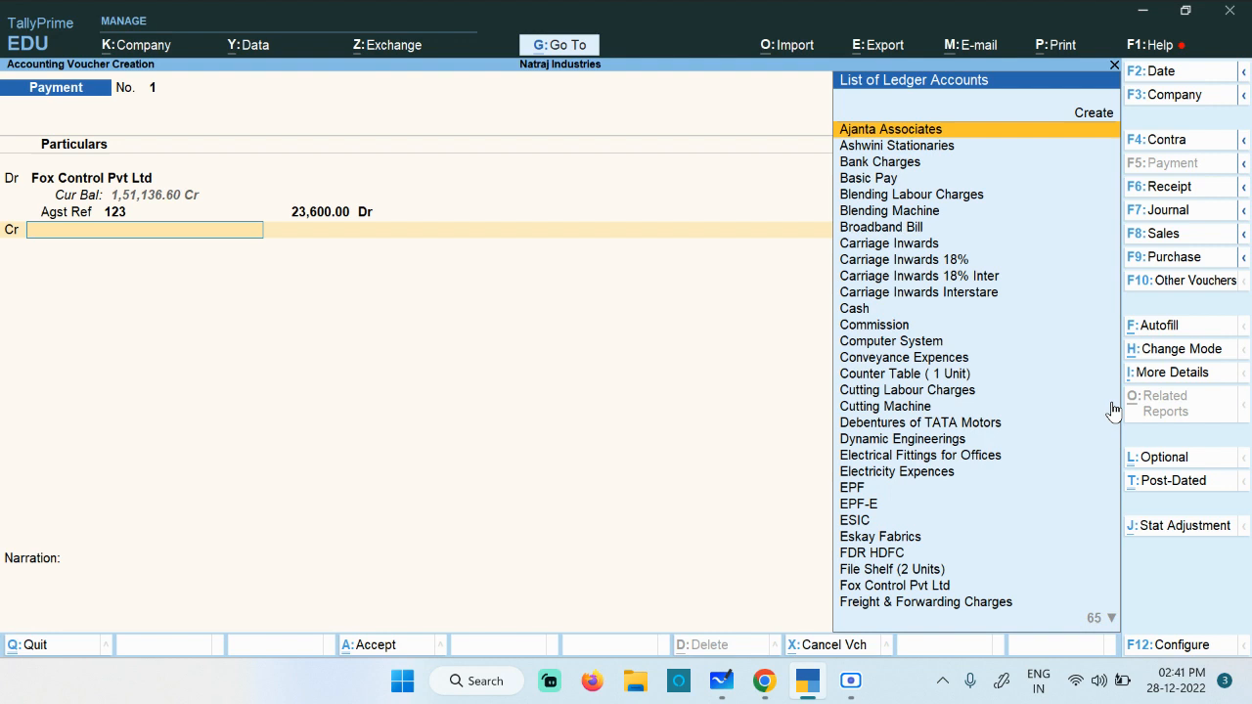
Create a new ledger named Bank of India under Bank Accounts from the voucher's credit line and save it.
key("alt+c")
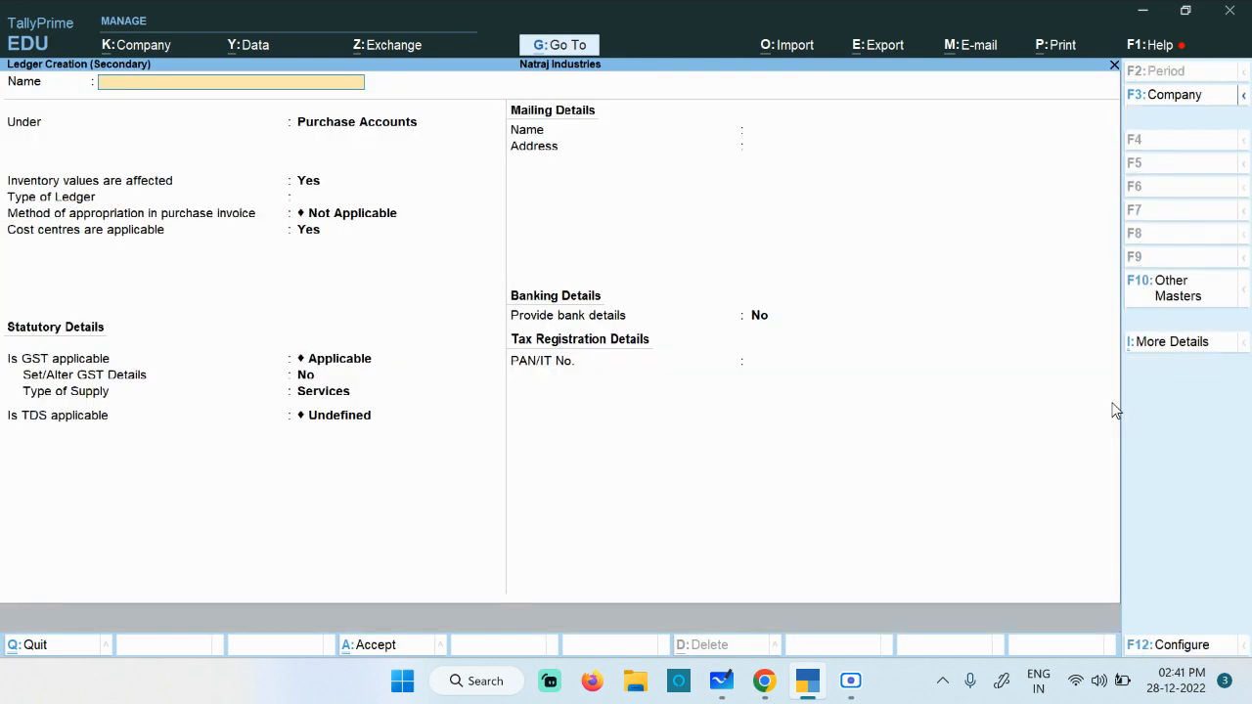
type("Bank of India")
key("Return")
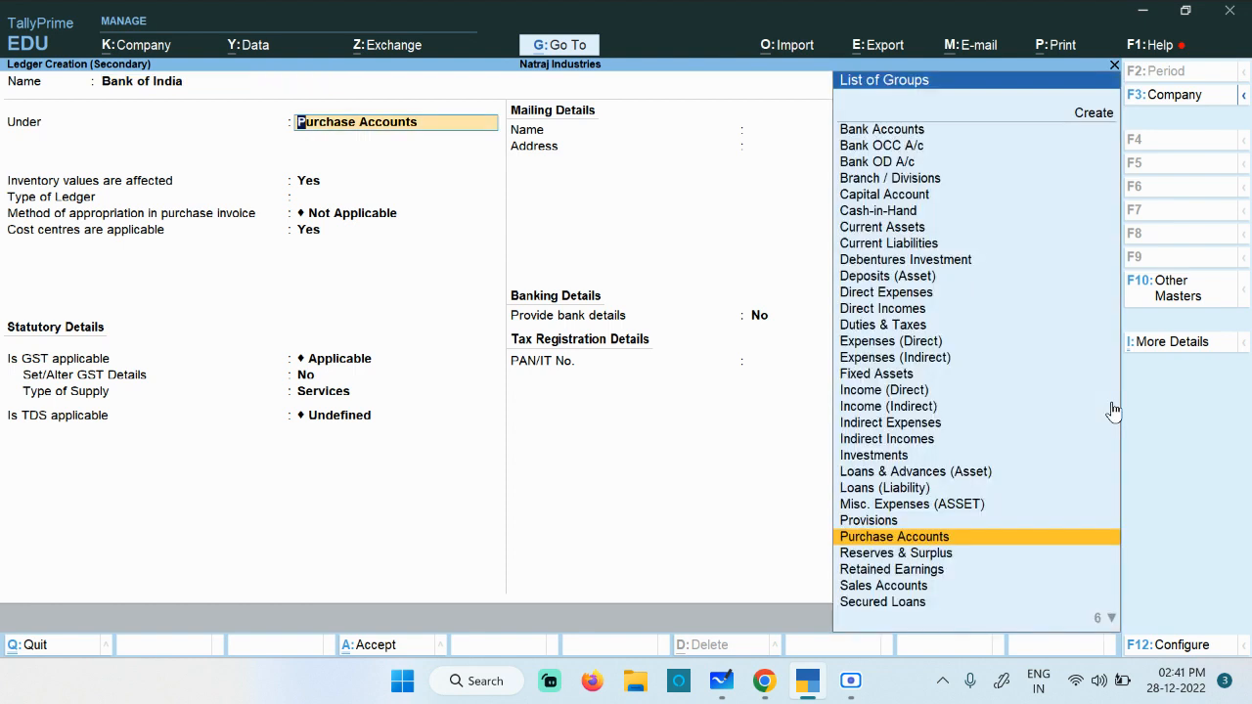
type("Ban")
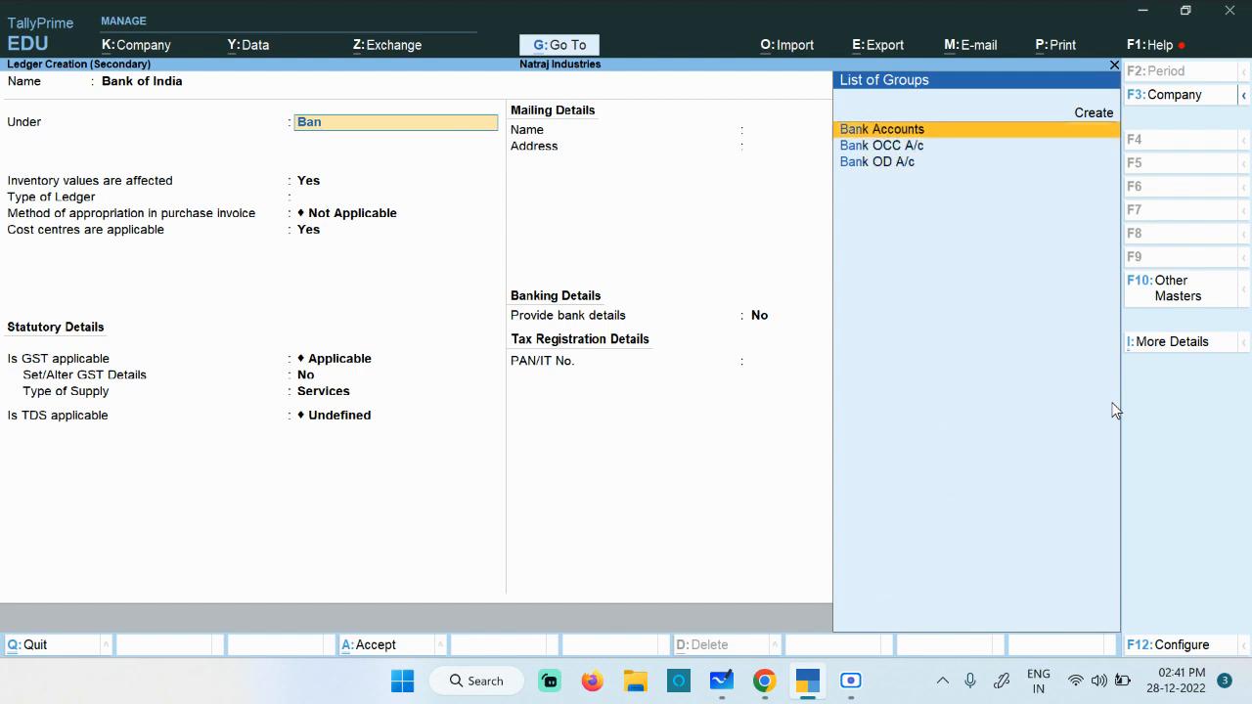
key("Return")
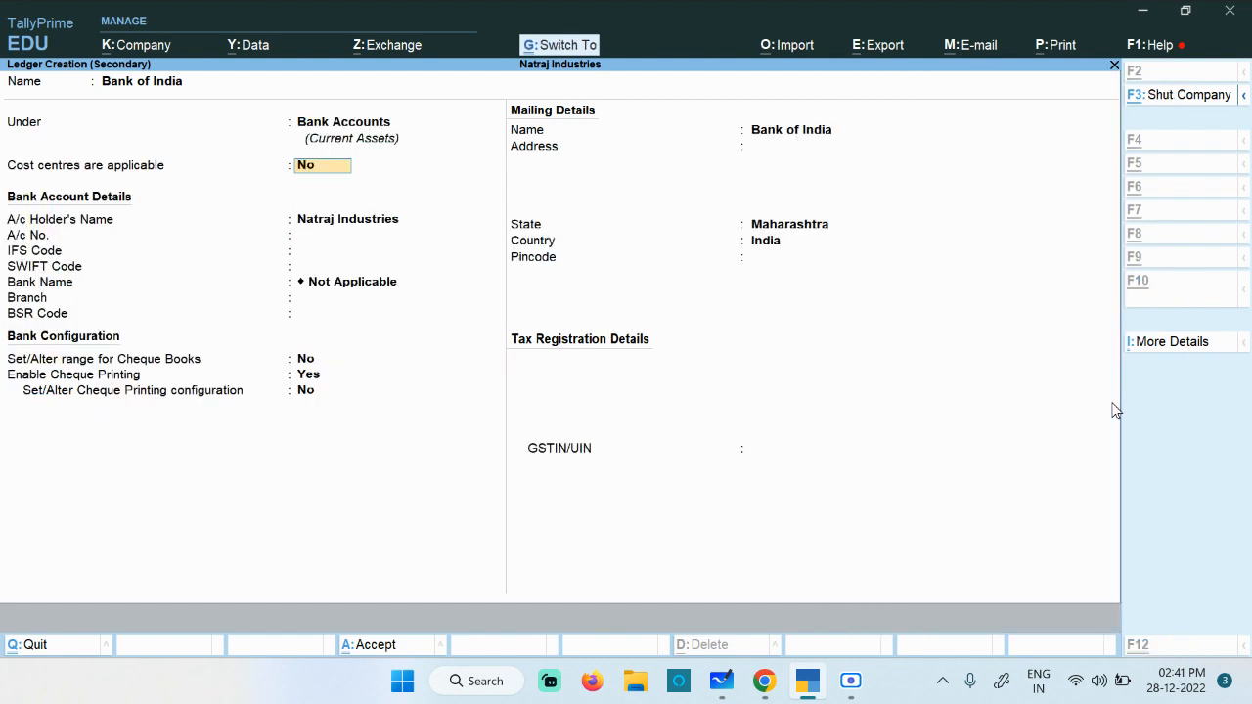
key("ctrl+a")
Credit Bank of India 23,600 by cheque dated 1-Apr-22, save the payment voucher and leave voucher entry.
key("Return")
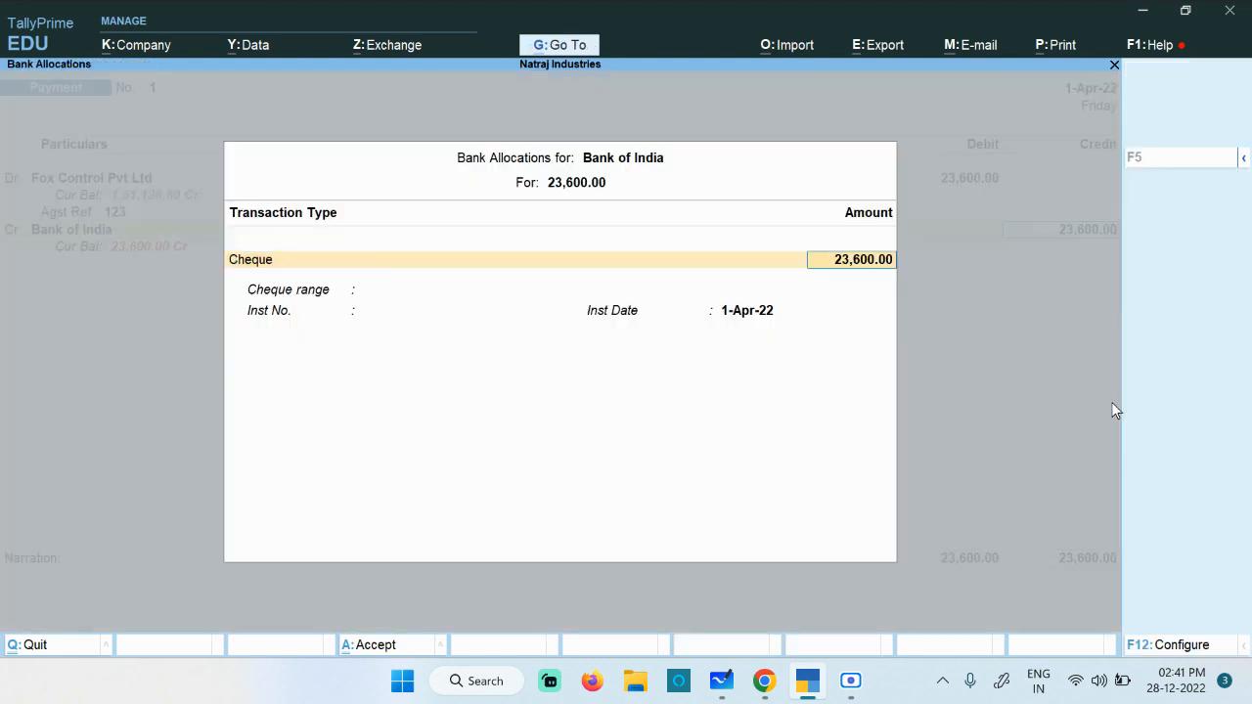
key("Return")
key("Return")
key("Return")
key("Return")
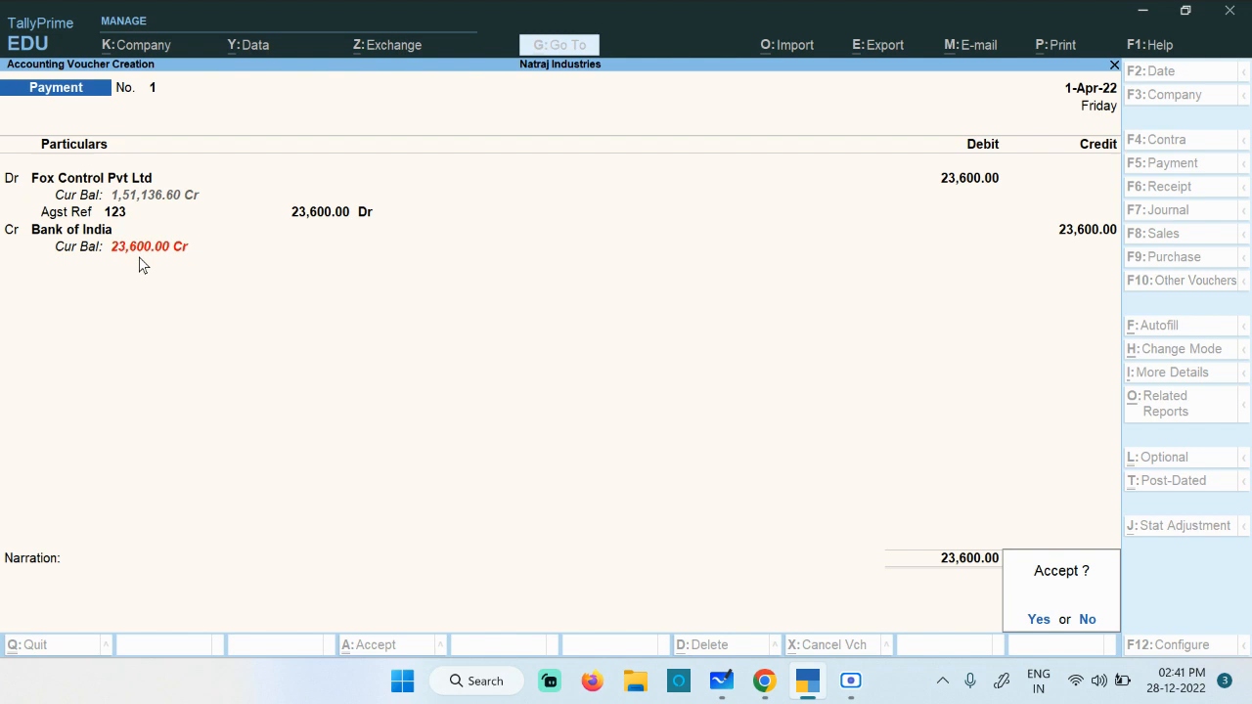
key("Return")
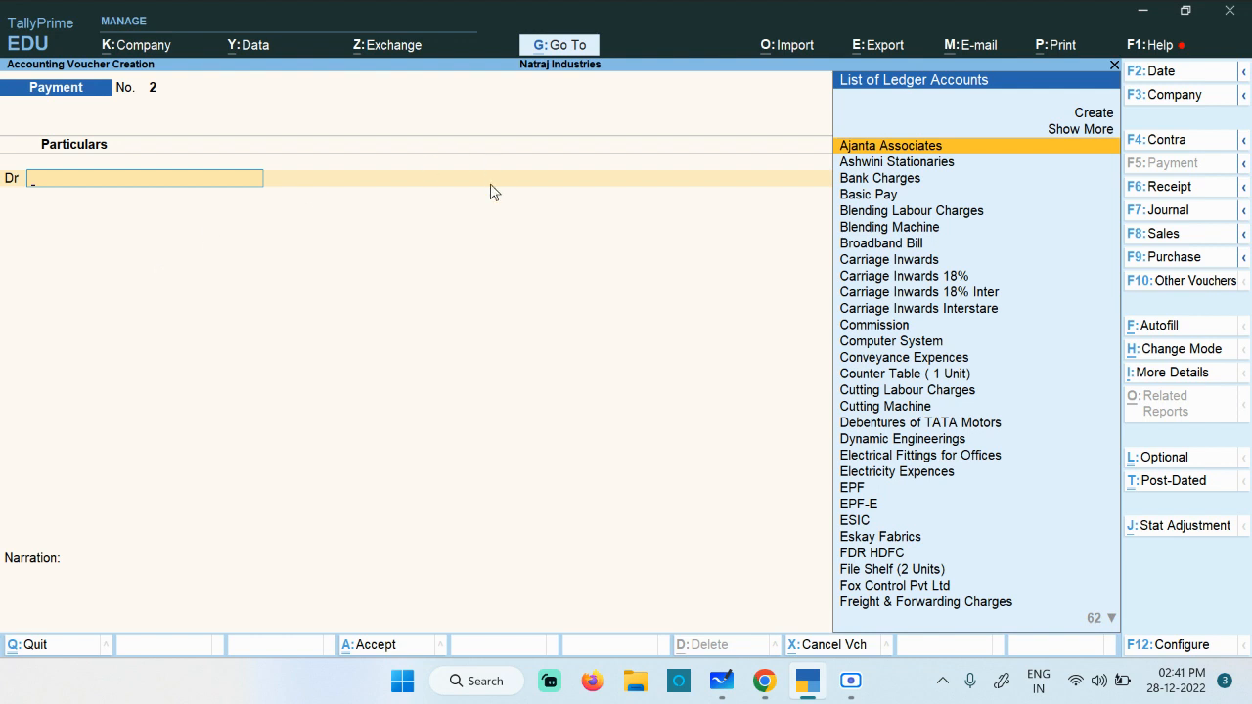
left_click(1114, 66)
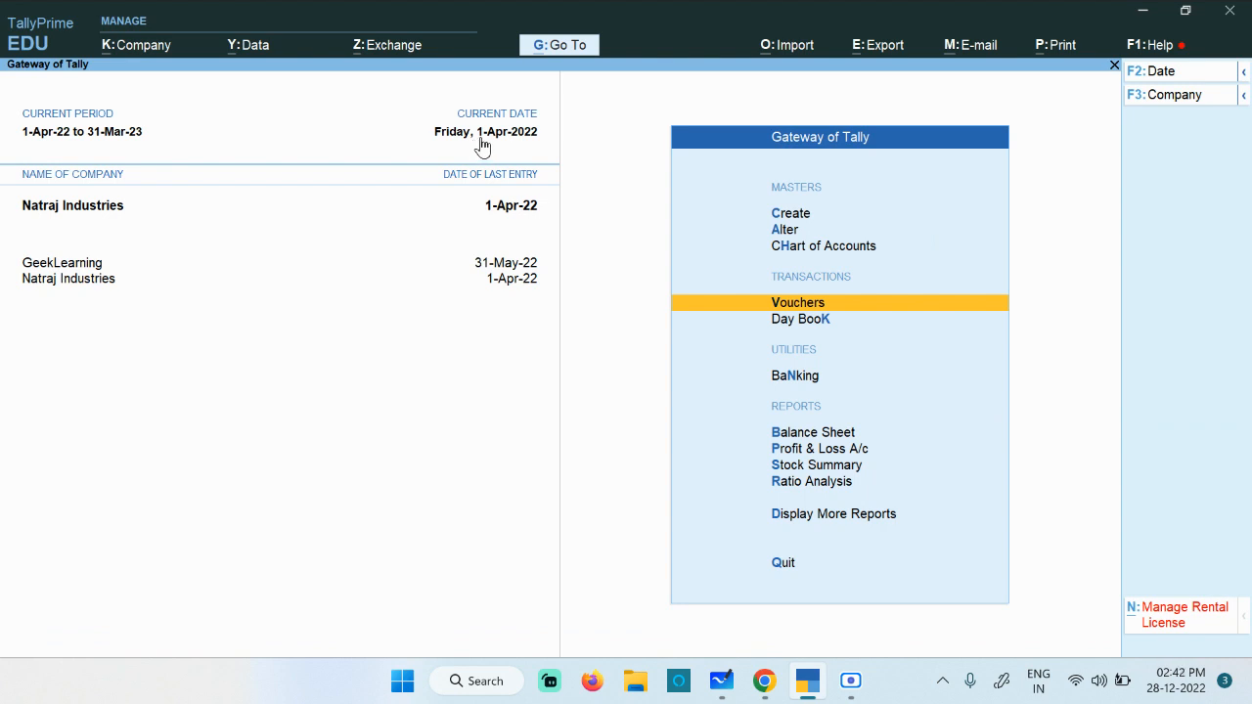
Switch to Microsoft Whiteboard and handwrite the heading "1 APR FRI" in an empty area.
left_click(725, 690)
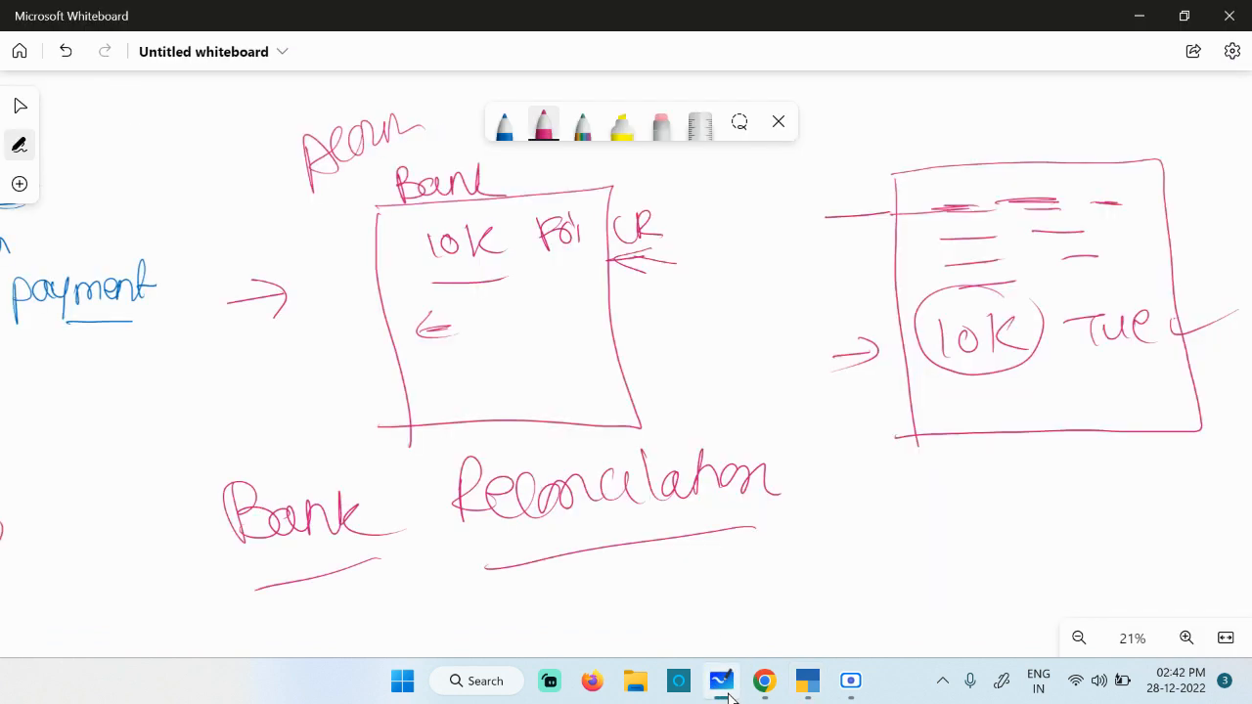
left_click_drag(902, 620, 474, 226)
left_click_drag(648, 224, 648, 259)
mouse_move(740, 214)
left_mouse_down()
mouse_move(733, 264)
mouse_move(770, 263)
left_mouse_up()
left_click_drag(735, 242, 749, 252)
left_click_drag(788, 202, 788, 260)
mouse_move(782, 206)
left_mouse_down()
mouse_move(790, 231)
mouse_move(880, 239)
left_mouse_up()
left_click_drag(939, 194, 943, 240)
mouse_move(934, 196)
left_mouse_down()
mouse_move(968, 191)
mouse_move(978, 213)
left_mouse_up()
mouse_move(976, 196)
left_mouse_down()
mouse_move(975, 239)
mouse_move(1013, 235)
left_mouse_up()
mouse_move(1014, 194)
left_mouse_down()
mouse_move(1034, 192)
mouse_move(1022, 235)
left_mouse_up()
left_click_drag(1003, 234, 1045, 227)
Handwrite the weekdays SAT, SUN, MON and TUE one below another under FRI.
scroll(1075, 271, "up", 4)
left_click_drag(879, 307, 841, 350)
mouse_move(893, 350)
left_mouse_down()
mouse_move(910, 299)
mouse_move(920, 350)
left_mouse_up()
left_click_drag(896, 331, 924, 327)
mouse_move(937, 307)
left_mouse_down()
mouse_move(980, 299)
mouse_move(969, 360)
left_mouse_up()
mouse_move(878, 388)
left_mouse_down()
mouse_move(902, 391)
mouse_move(869, 426)
left_mouse_up()
mouse_move(912, 385)
left_mouse_down()
mouse_move(954, 382)
mouse_move(999, 422)
left_mouse_up()
left_click_drag(1017, 368, 1019, 417)
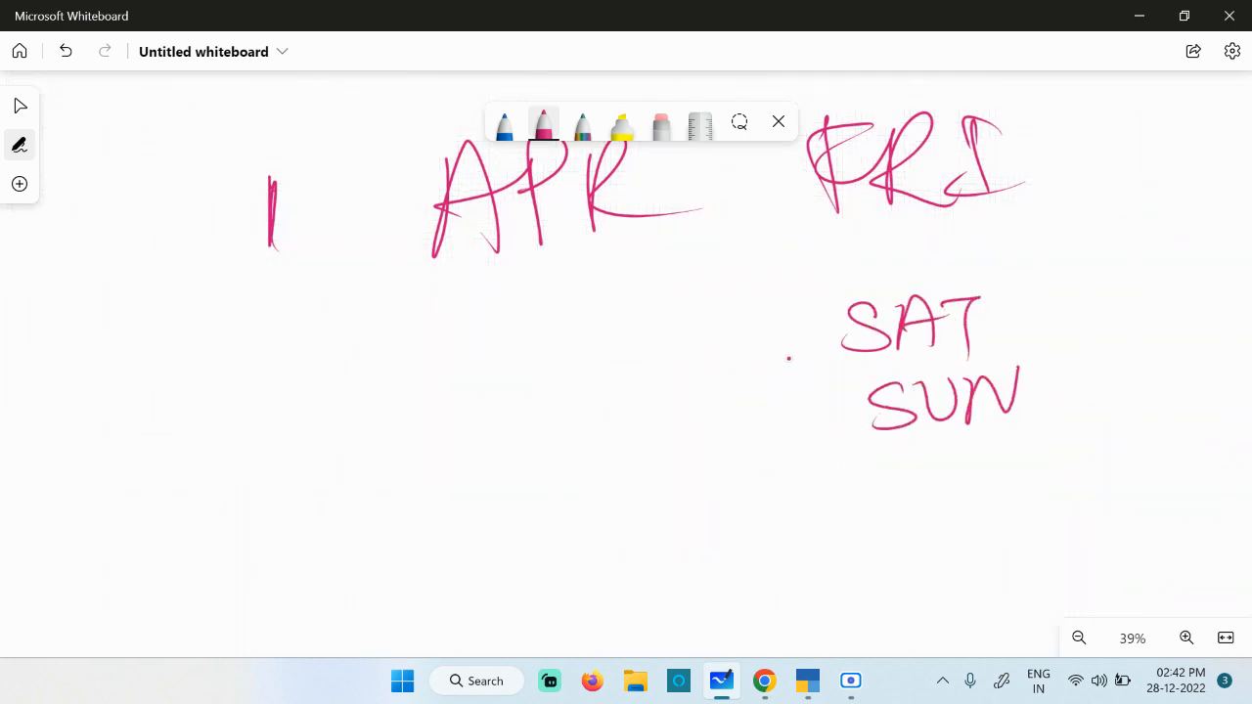
mouse_move(886, 477)
left_mouse_down()
mouse_move(890, 519)
mouse_move(954, 508)
mouse_move(972, 481)
mouse_move(1023, 483)
left_mouse_up()
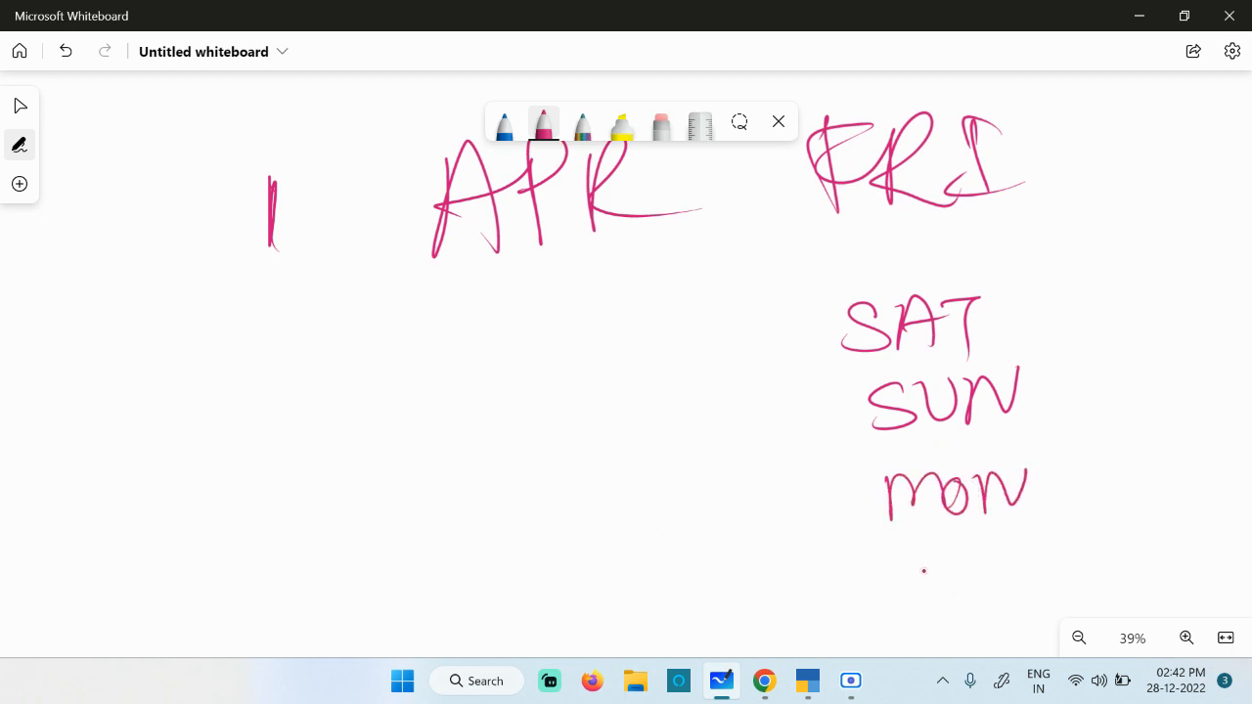
mouse_move(894, 565)
left_mouse_down()
mouse_move(890, 606)
mouse_move(892, 571)
mouse_move(924, 567)
left_mouse_up()
mouse_move(909, 567)
left_mouse_down()
mouse_move(934, 597)
mouse_move(945, 565)
left_mouse_up()
mouse_move(957, 585)
left_mouse_down()
mouse_move(994, 597)
mouse_move(1019, 581)
left_mouse_up()
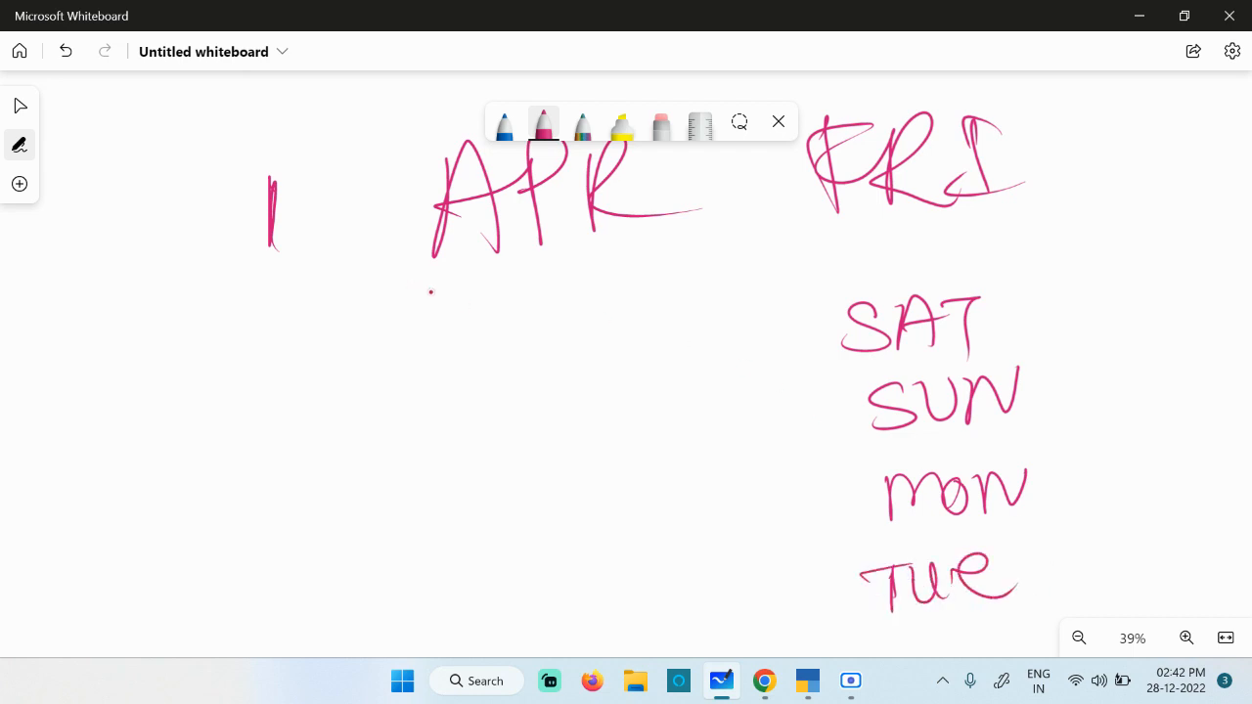
Write the dates 2, 3, 4 and 5 beside SAT to TUE and draw a box around the 5 TUE row.
left_click_drag(321, 342, 413, 354)
mouse_move(360, 415)
left_mouse_down()
mouse_move(377, 435)
mouse_move(364, 450)
mouse_move(413, 500)
left_mouse_up()
mouse_move(418, 485)
left_mouse_down()
mouse_move(430, 543)
mouse_move(464, 584)
mouse_move(438, 616)
left_mouse_up()
left_click_drag(449, 565, 514, 554)
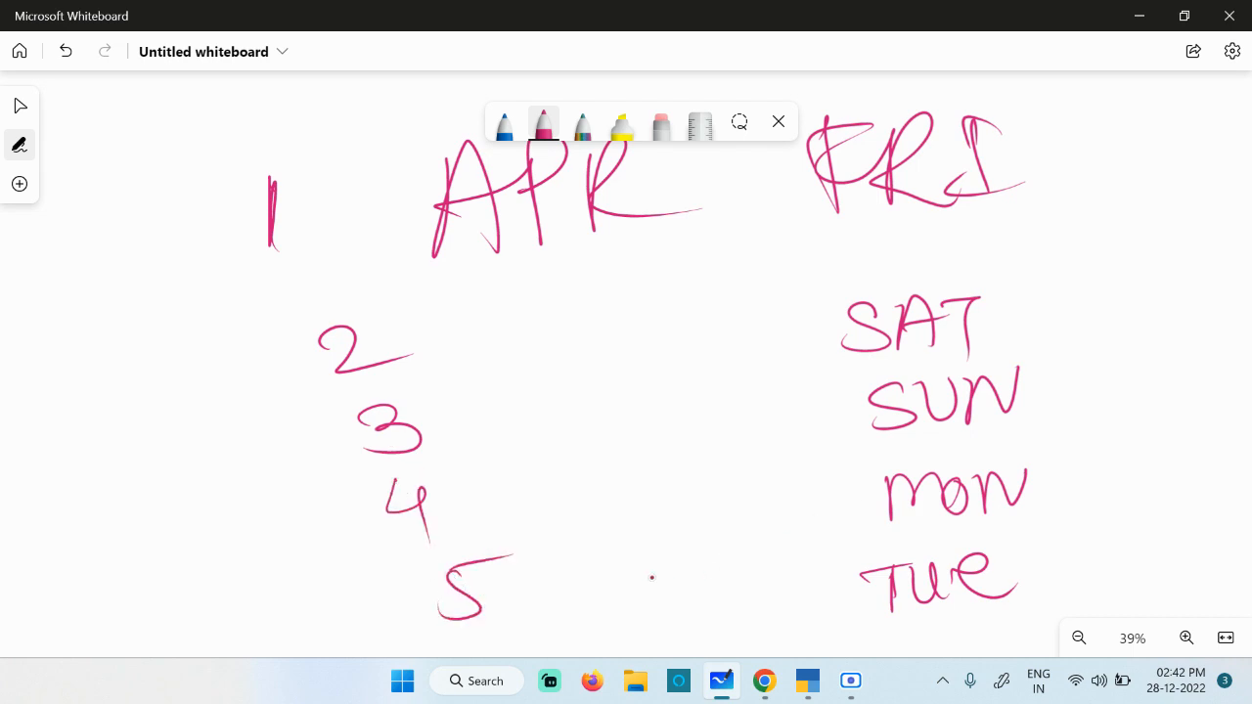
mouse_move(342, 559)
left_mouse_down()
mouse_move(834, 525)
mouse_move(1120, 592)
mouse_move(407, 634)
mouse_move(415, 556)
left_mouse_up()
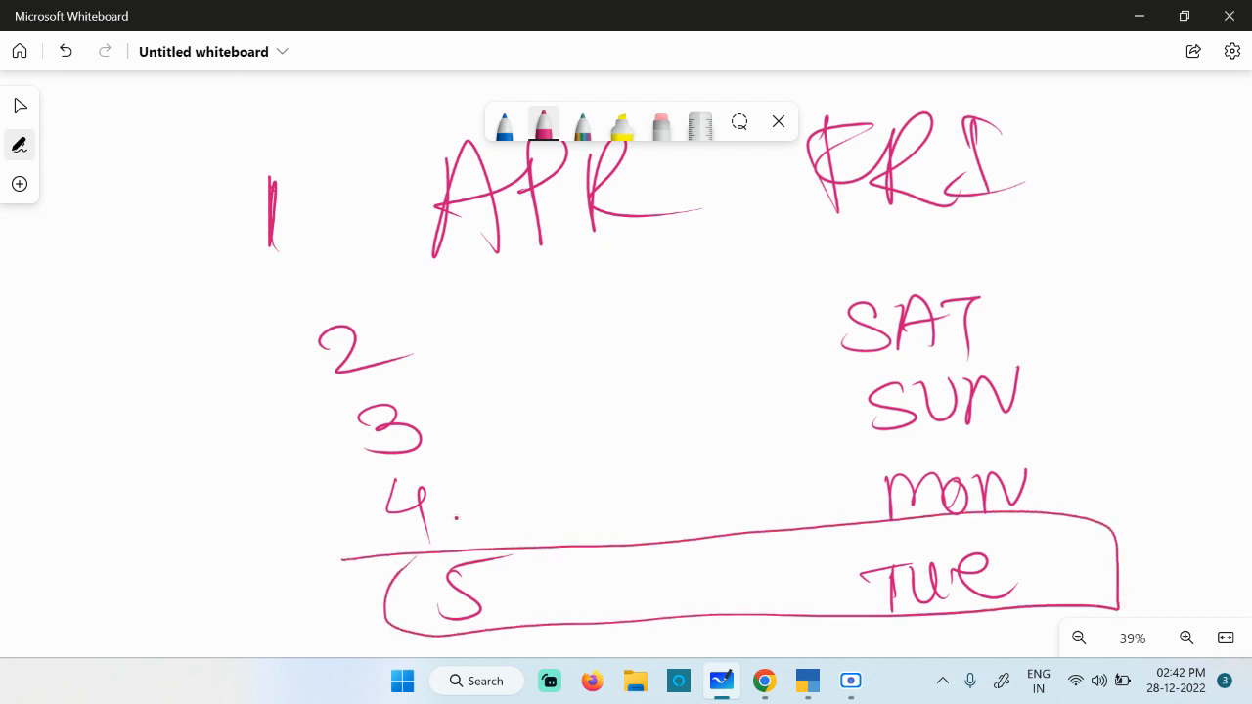
scroll(456, 518, "down", 1)
Switch to TallyPrime and open the Day Book to review the recorded vouchers.
left_click(809, 682)
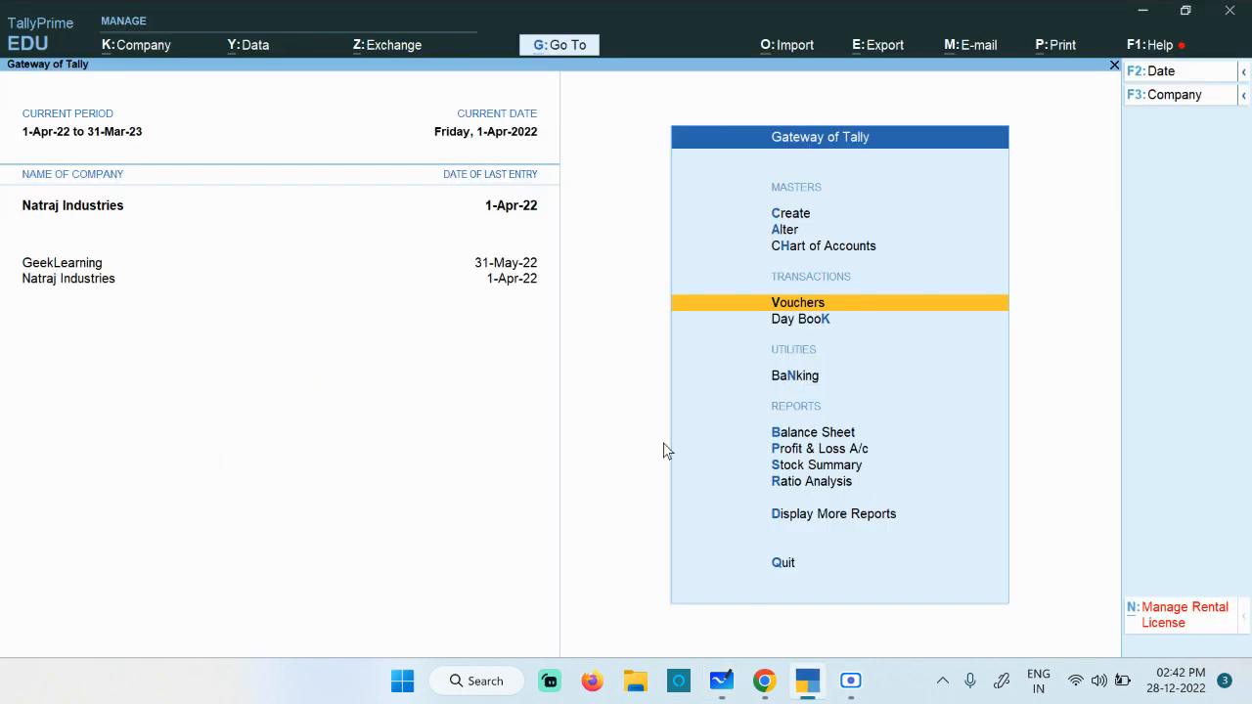
left_click(802, 323)
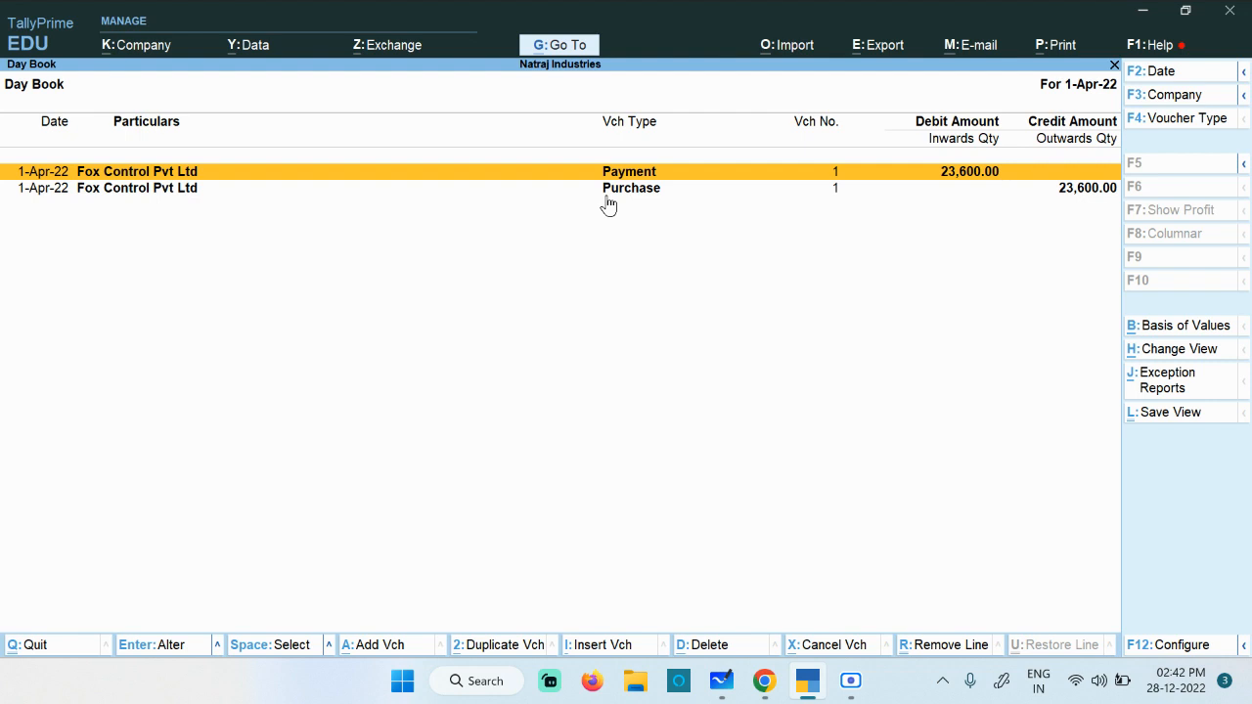
Switch back to Microsoft Whiteboard and write "Apr" in front of the boxed 5 TUE row.
left_click(721, 680)
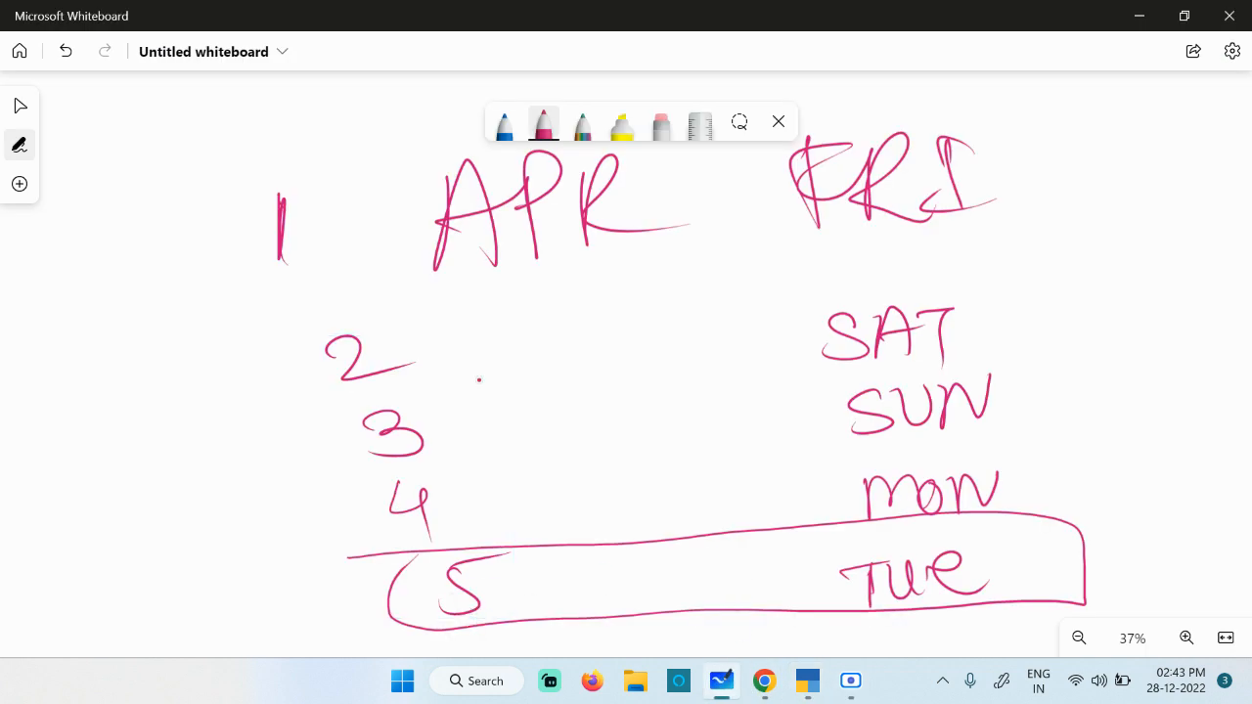
mouse_move(235, 638)
left_mouse_down()
mouse_move(252, 603)
mouse_move(262, 639)
left_mouse_up()
left_click_drag(232, 618, 264, 605)
left_click_drag(267, 589, 288, 638)
mouse_move(264, 593)
left_mouse_down()
mouse_move(274, 612)
mouse_move(333, 572)
left_mouse_up()
left_click(354, 577)
left_click(361, 566)
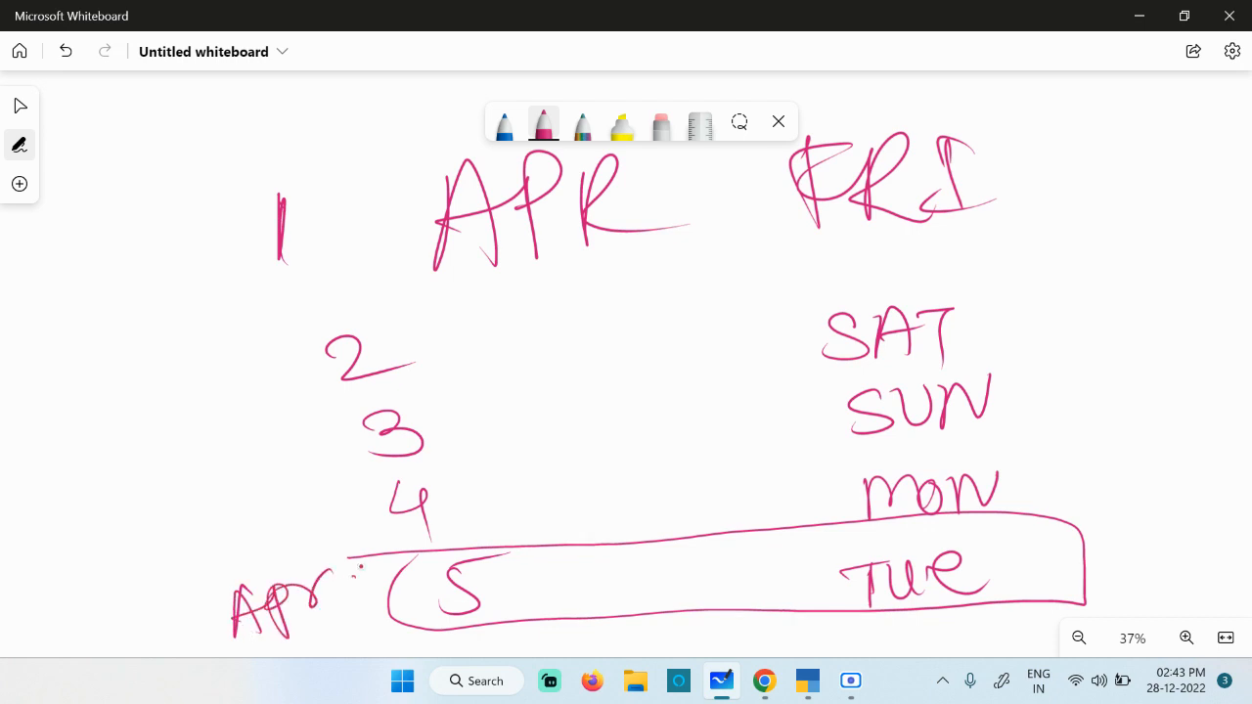
Return to TallyPrime, leave the Day Book and open the Banking utilities.
left_click(808, 681)
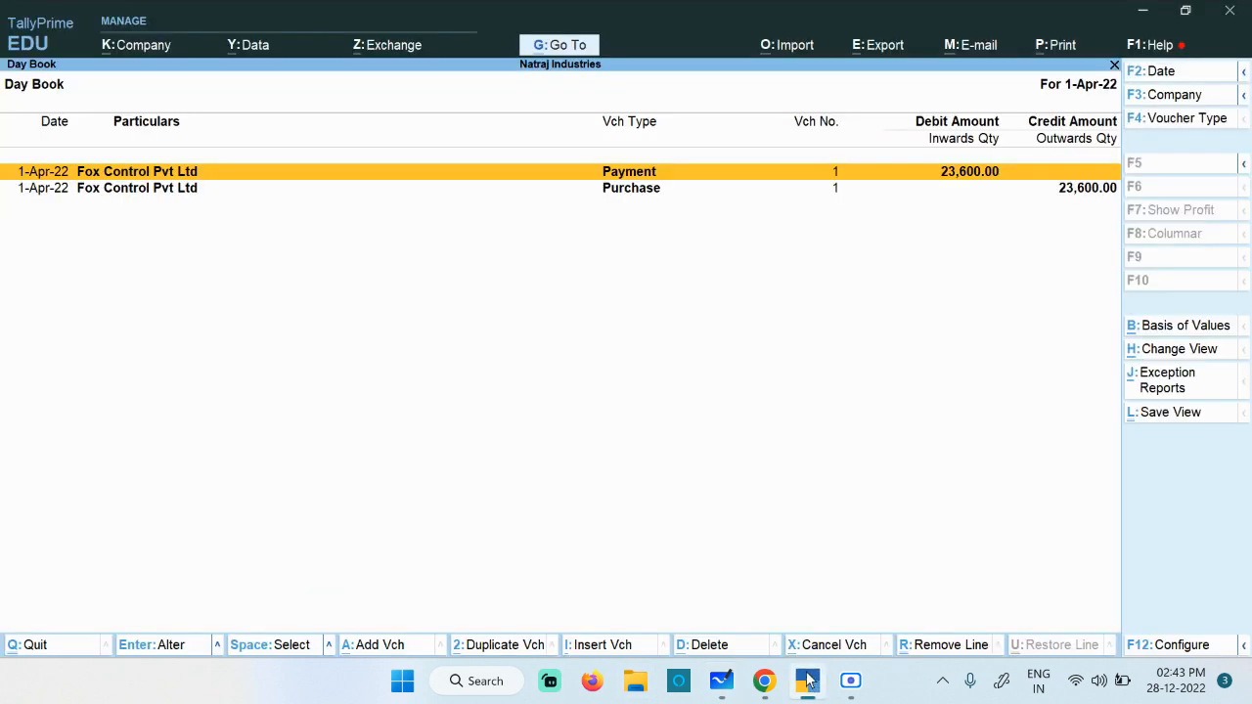
key("Escape")
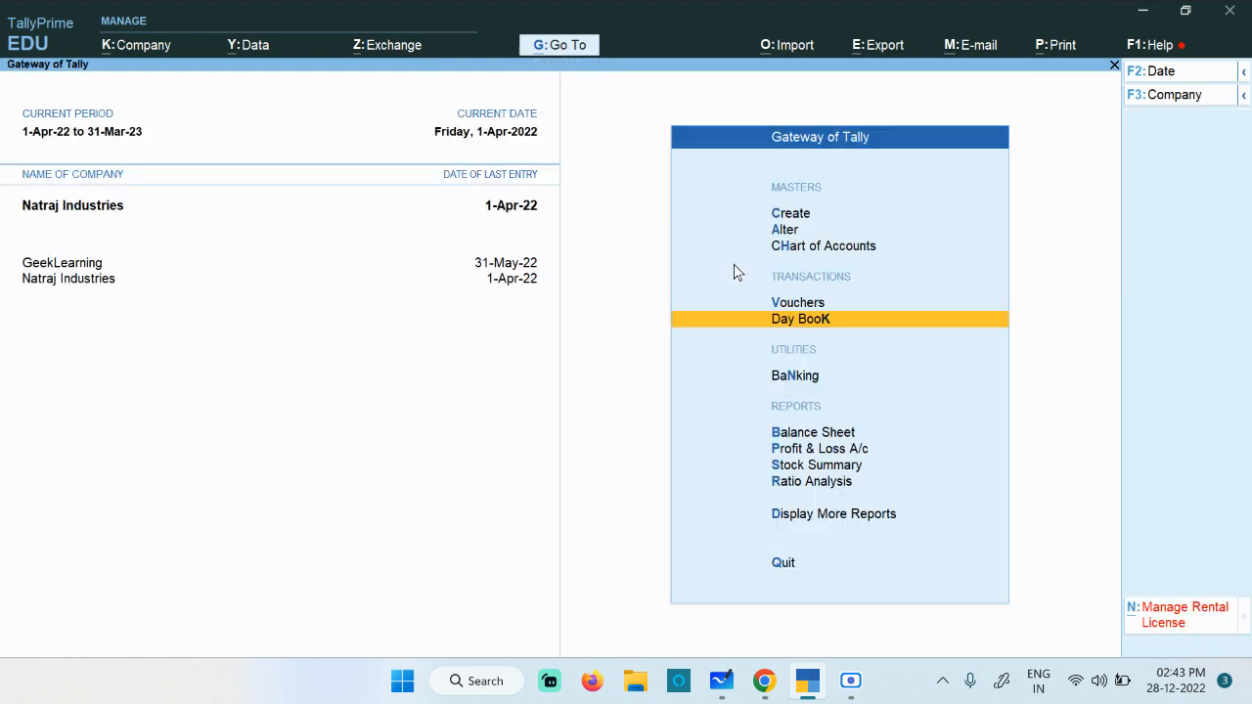
left_click(803, 385)
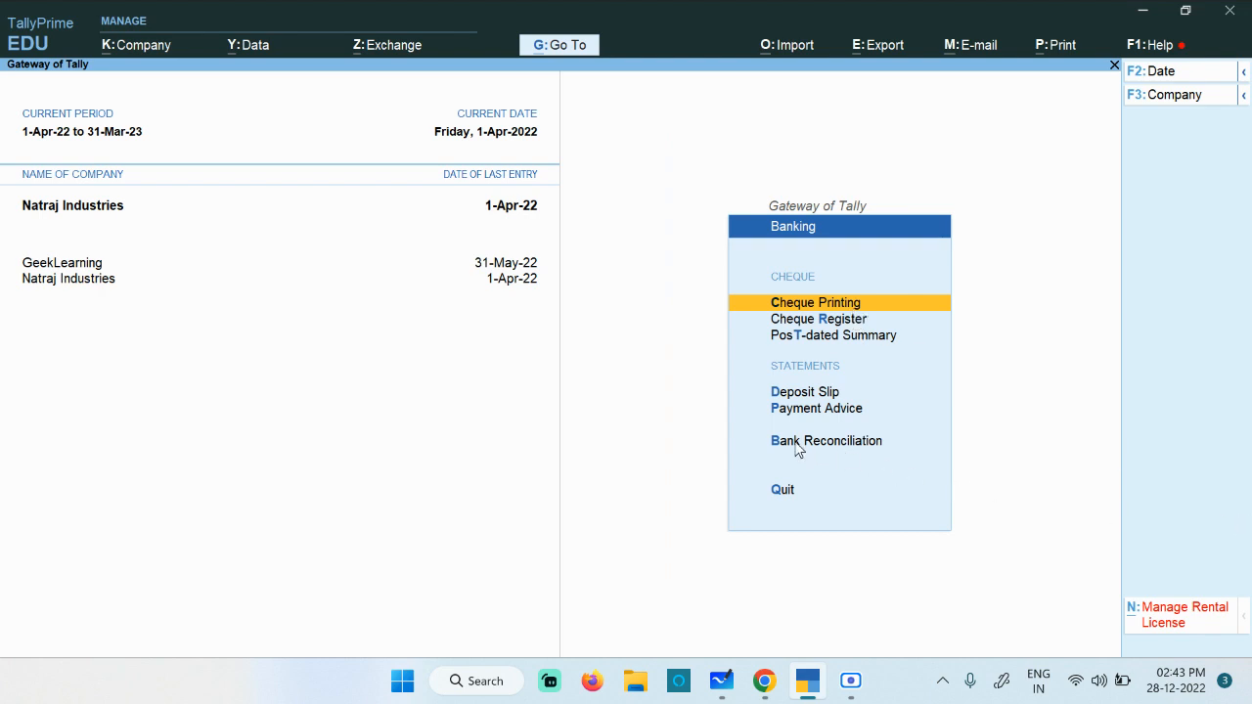
Open the Bank of India reconciliation, set the Fox Control Pvt Ltd cheque's bank date to 2-Apr-22 and accept it.
left_click(797, 444)
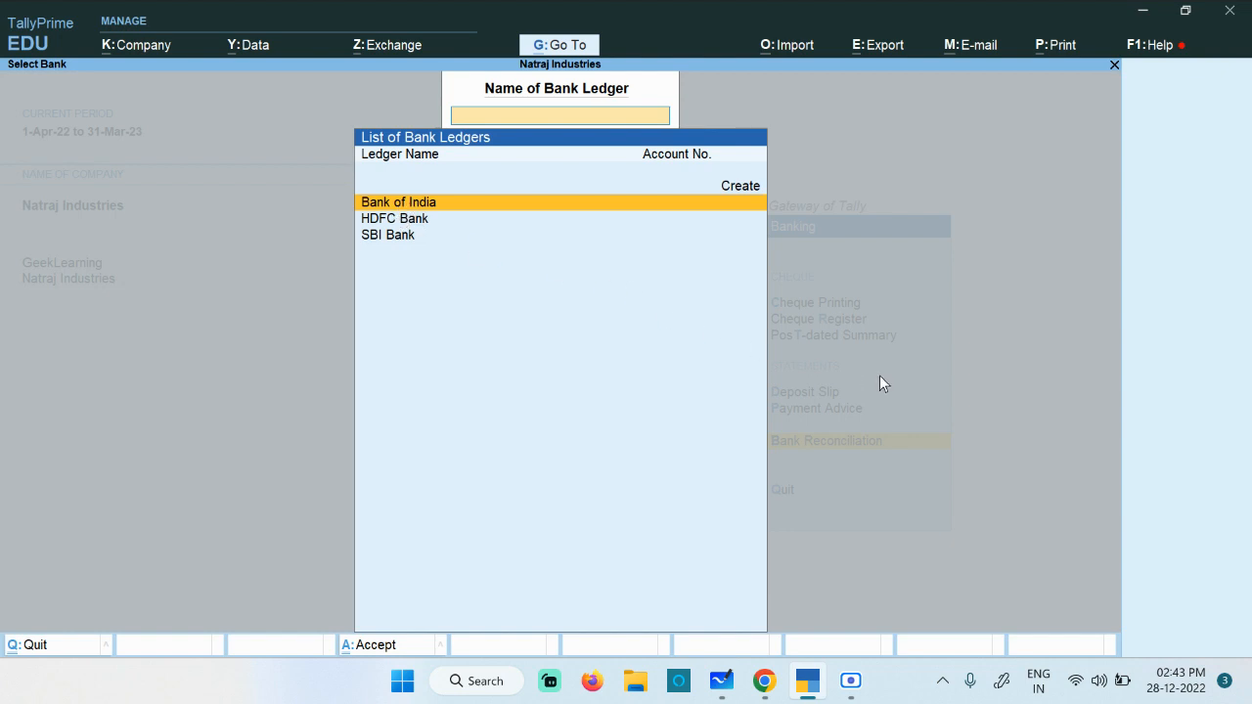
left_click(423, 204)
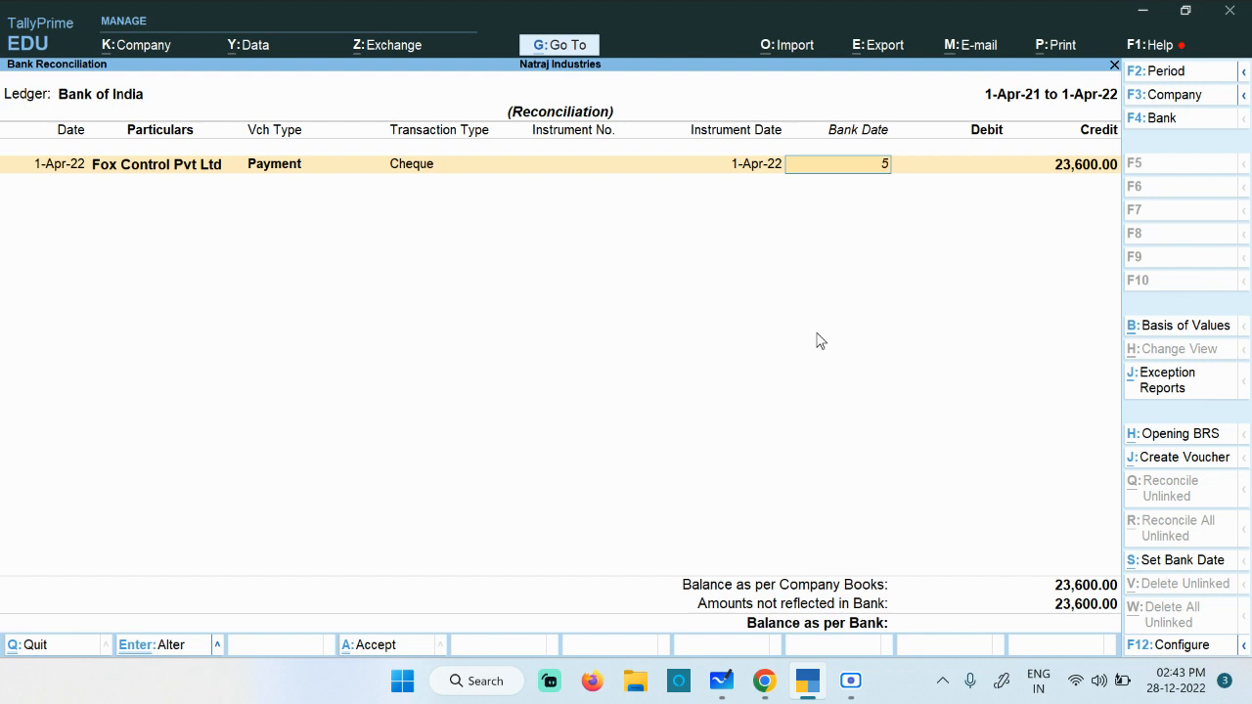
type("4")
key("BackSpace")
key("BackSpace")
type("4")
key("BackSpace")
type("4")
key("BackSpace")
type("ap")
key("Return")
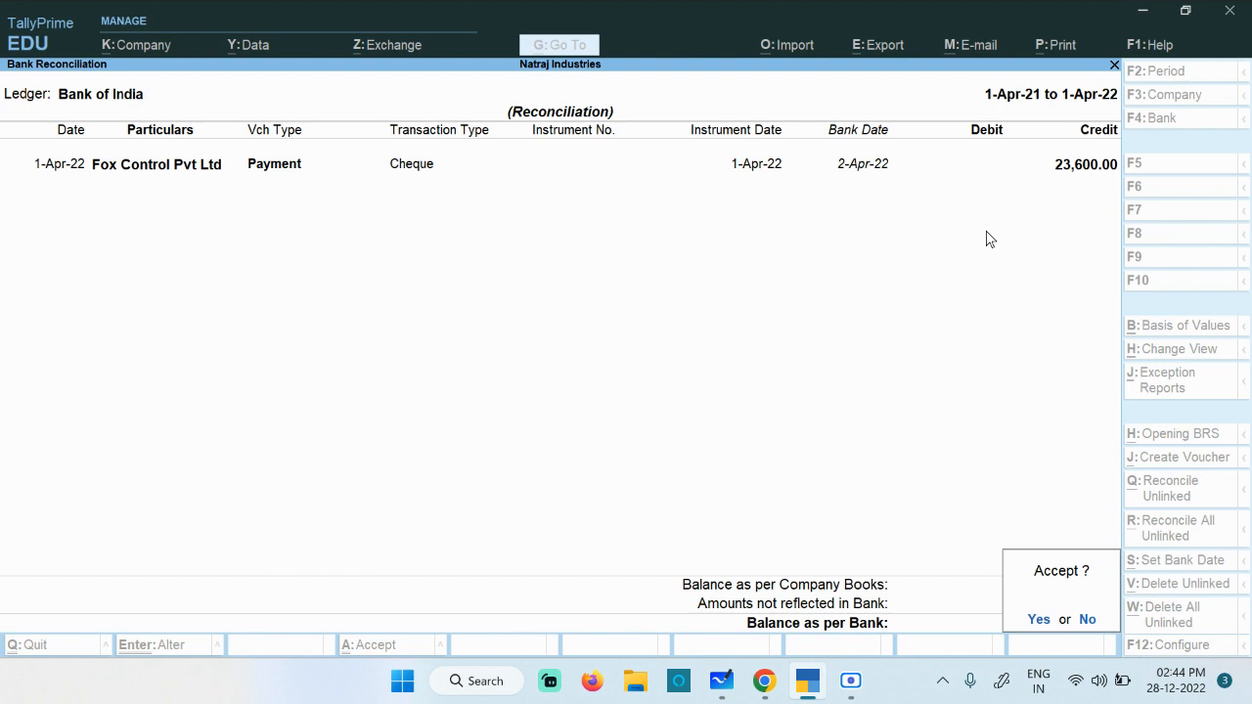
key("y")
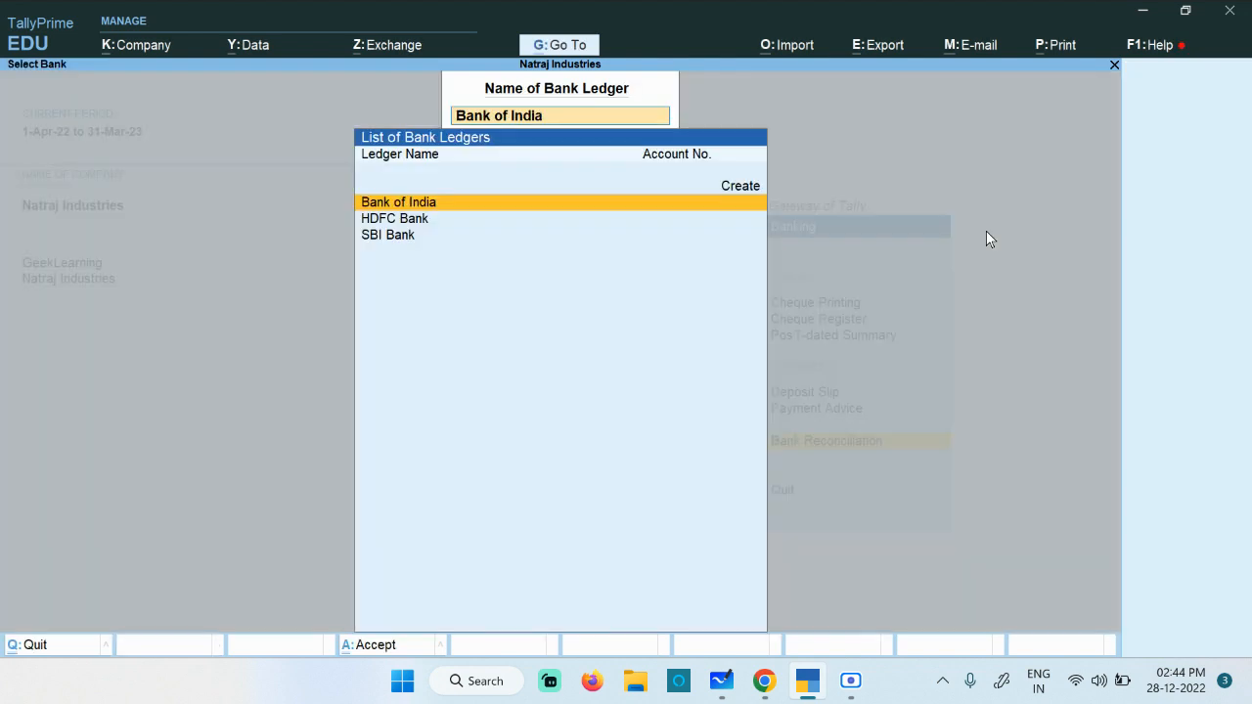
Leave the bank ledger selection and switch to Chrome to view the transaction dates in the SBI Bank Statement.
key("Escape")
key("Escape")
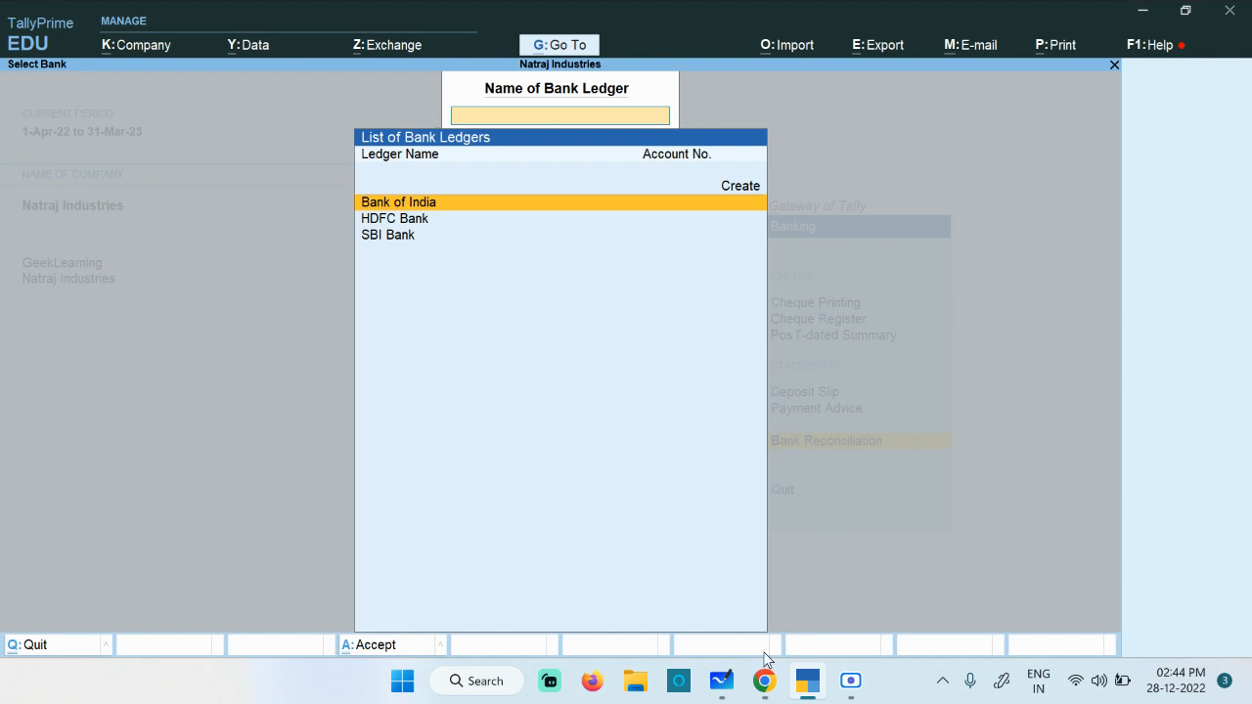
mouse_move(764, 680)
left_click(626, 581)
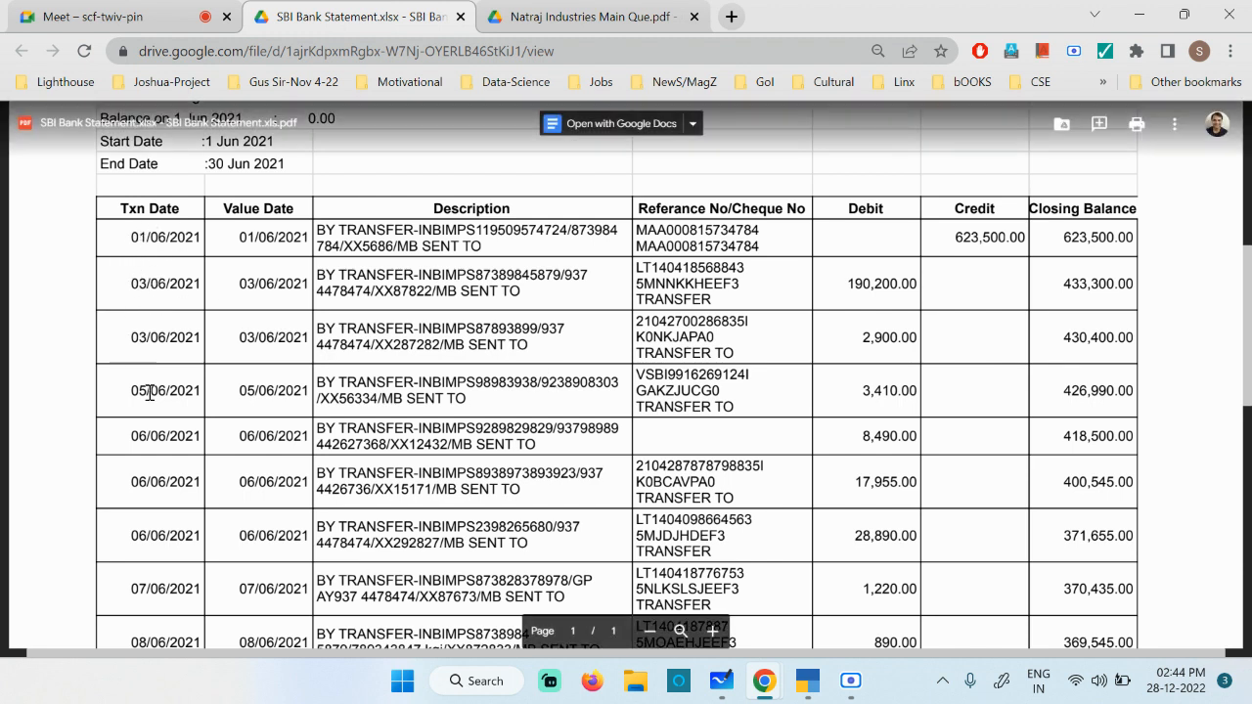
Return to TallyPrime and reopen the Bank of India reconciliation to check the Fox Control cheque's bank date.
left_click(807, 681)
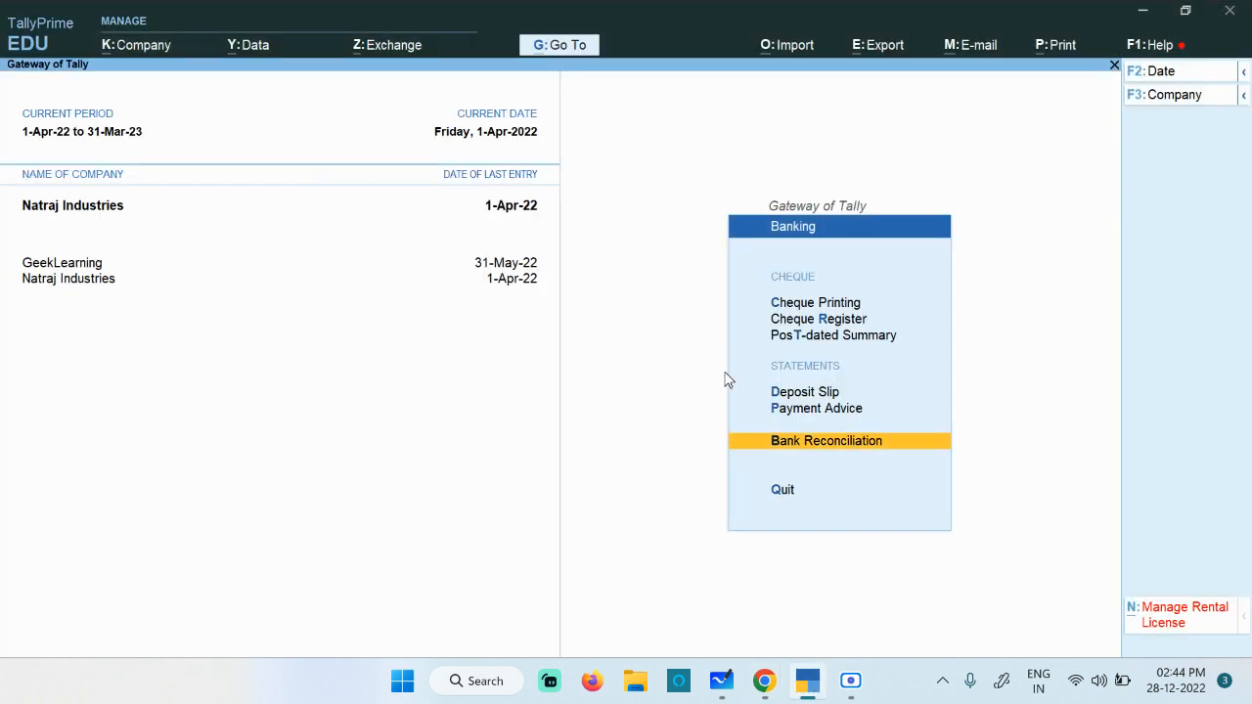
left_click(786, 452)
key("Return")
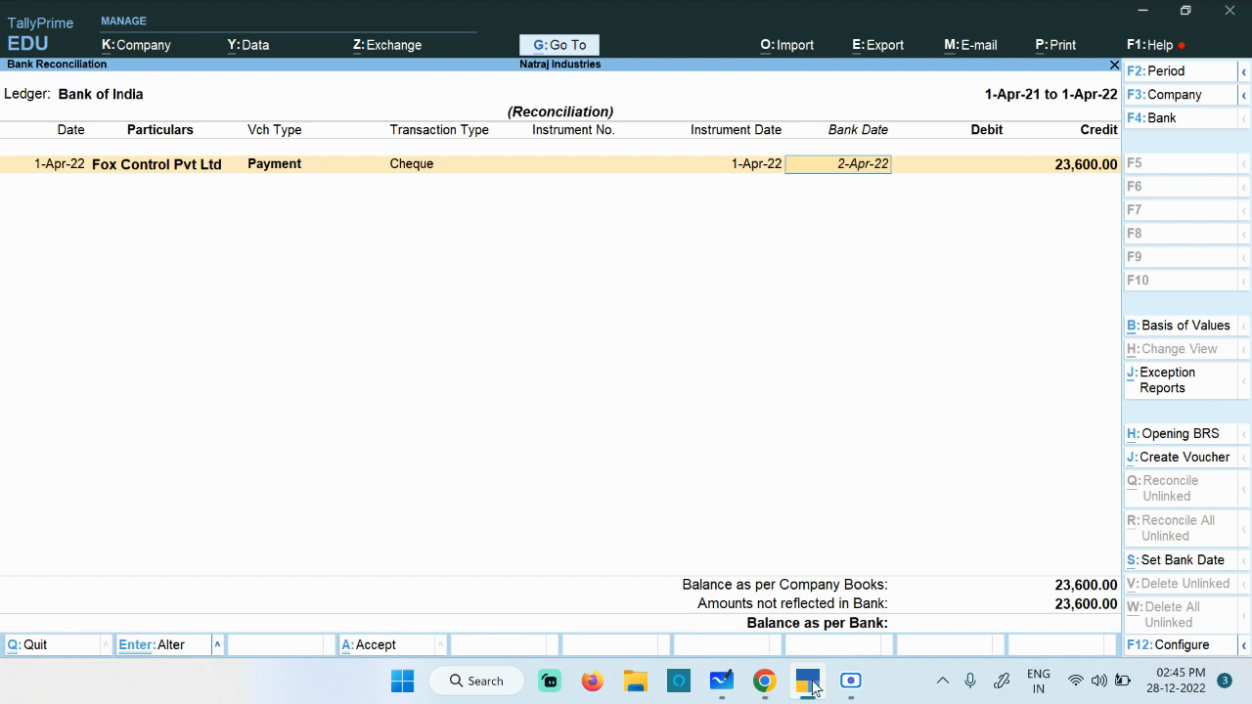
Switch to Microsoft Whiteboard and write "– purchase 10K." beside the 1 APR FRI row.
left_click(724, 684)
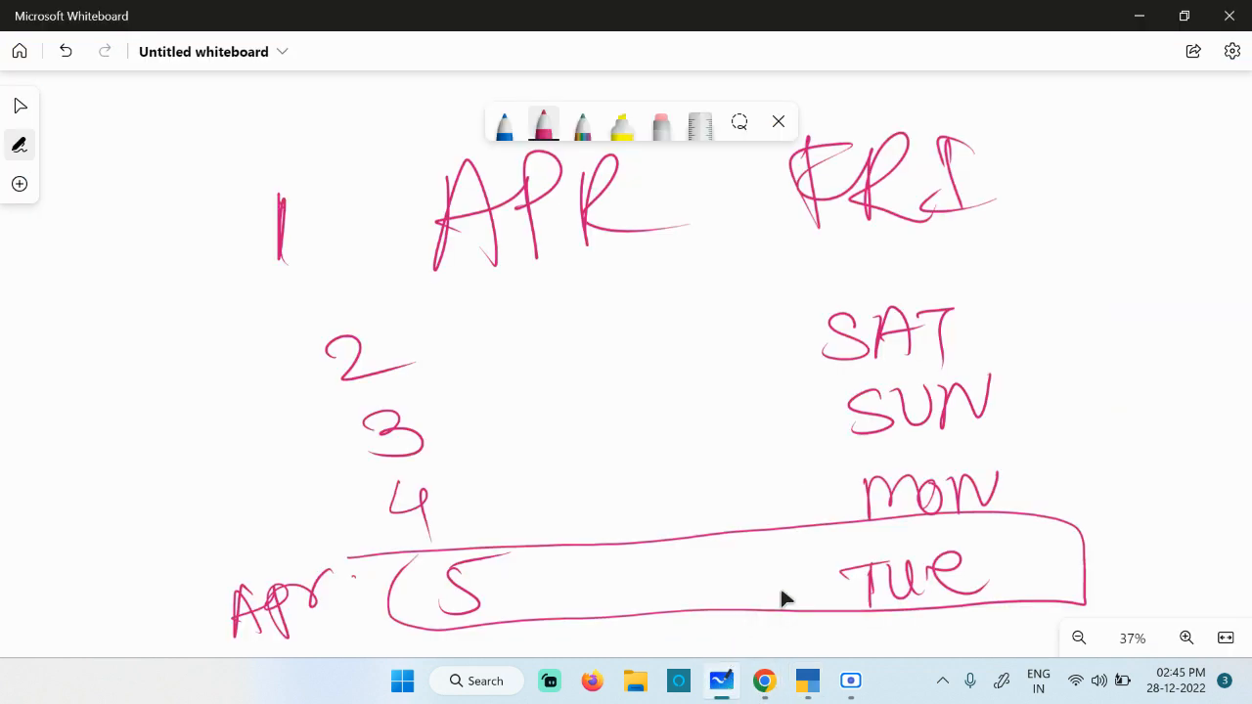
scroll(788, 505, "down", 3)
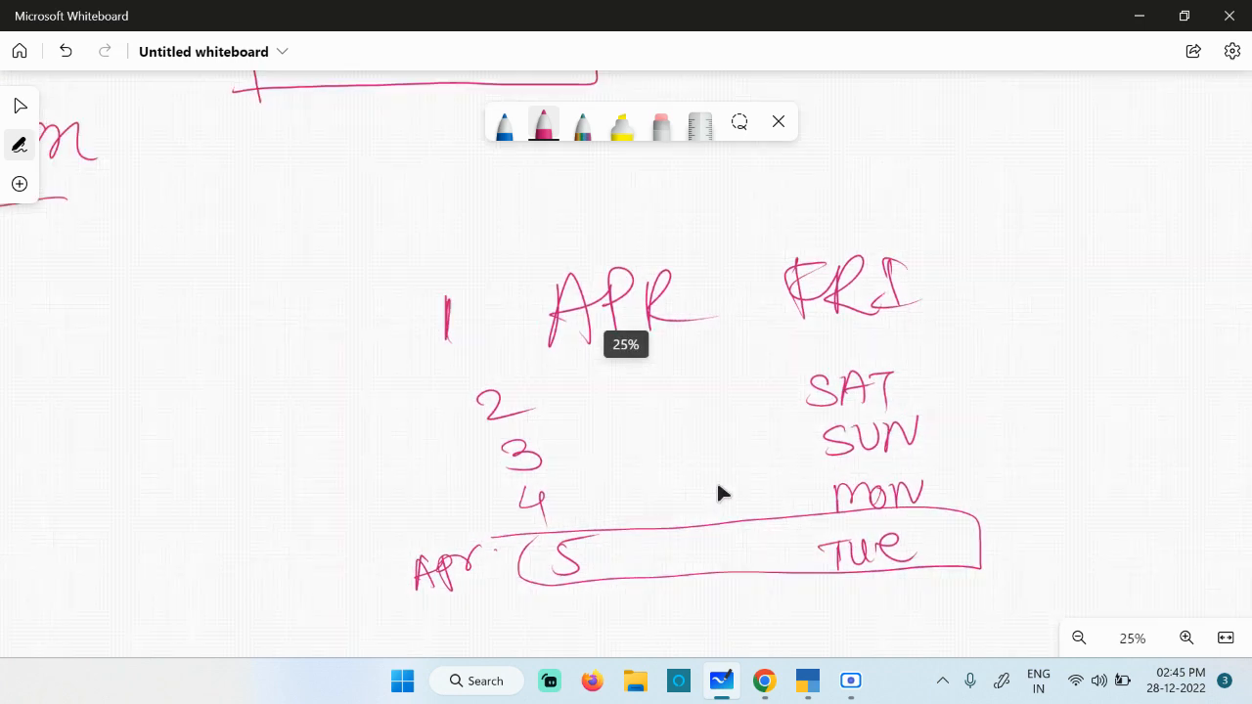
left_click_drag(1052, 511, 707, 373)
left_click_drag(816, 470, 807, 512)
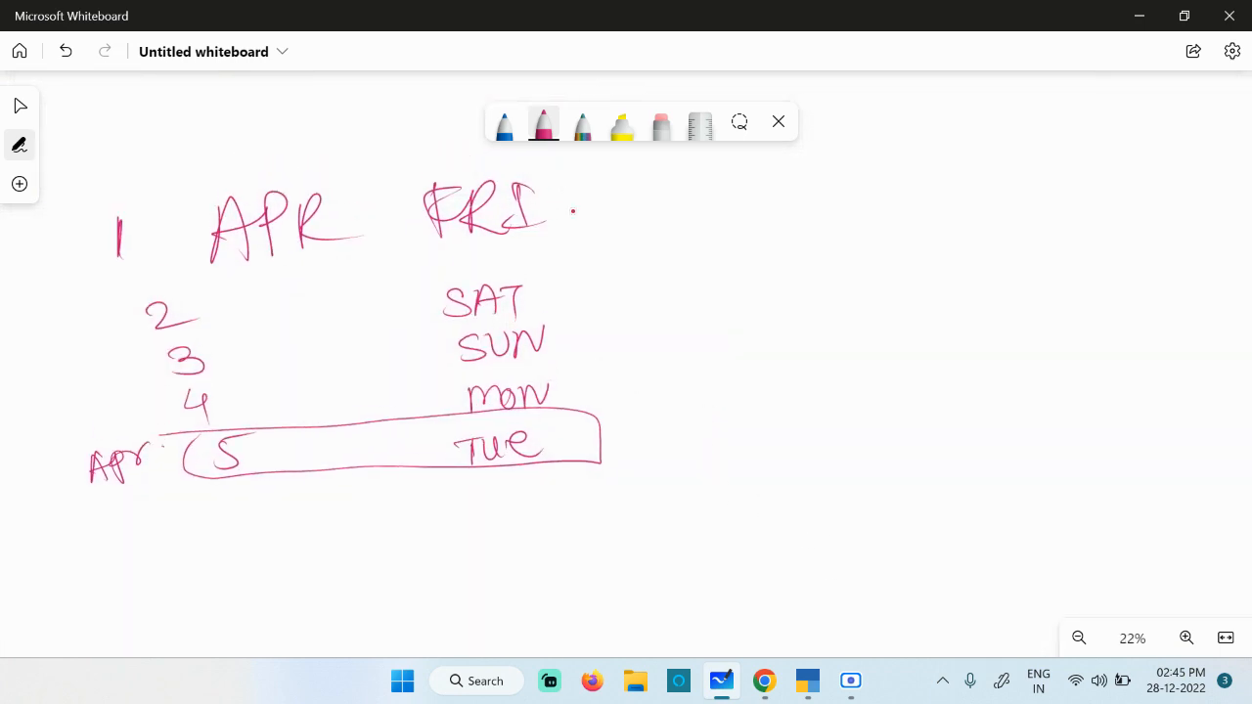
left_click_drag(603, 201, 642, 201)
mouse_move(753, 176)
left_mouse_down()
mouse_move(762, 226)
mouse_move(759, 195)
mouse_move(871, 176)
mouse_move(1015, 196)
left_mouse_up()
mouse_move(1089, 155)
left_mouse_down()
mouse_move(1093, 199)
mouse_move(1123, 184)
left_mouse_up()
mouse_move(1147, 156)
left_mouse_down()
mouse_move(1151, 200)
mouse_move(1185, 199)
left_mouse_up()
left_click(1196, 186)
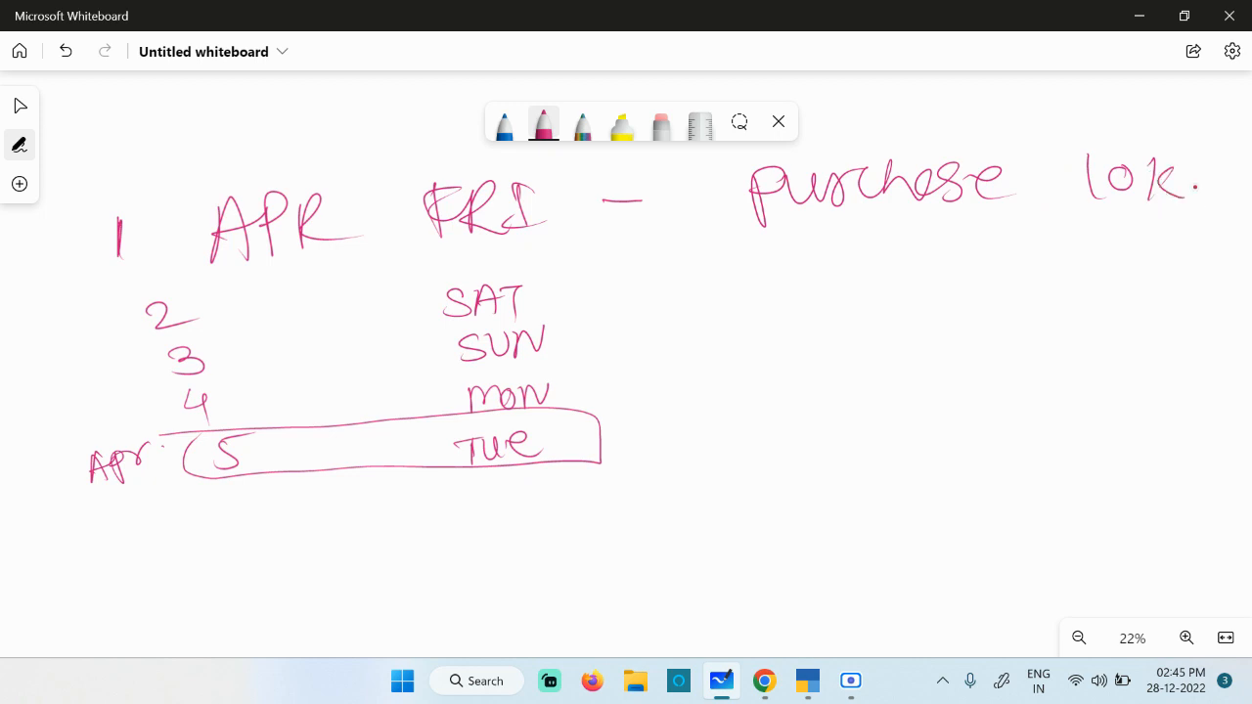
Write the word "Payment" below the purchase note on the whiteboard.
scroll(1248, 195, "up", 1)
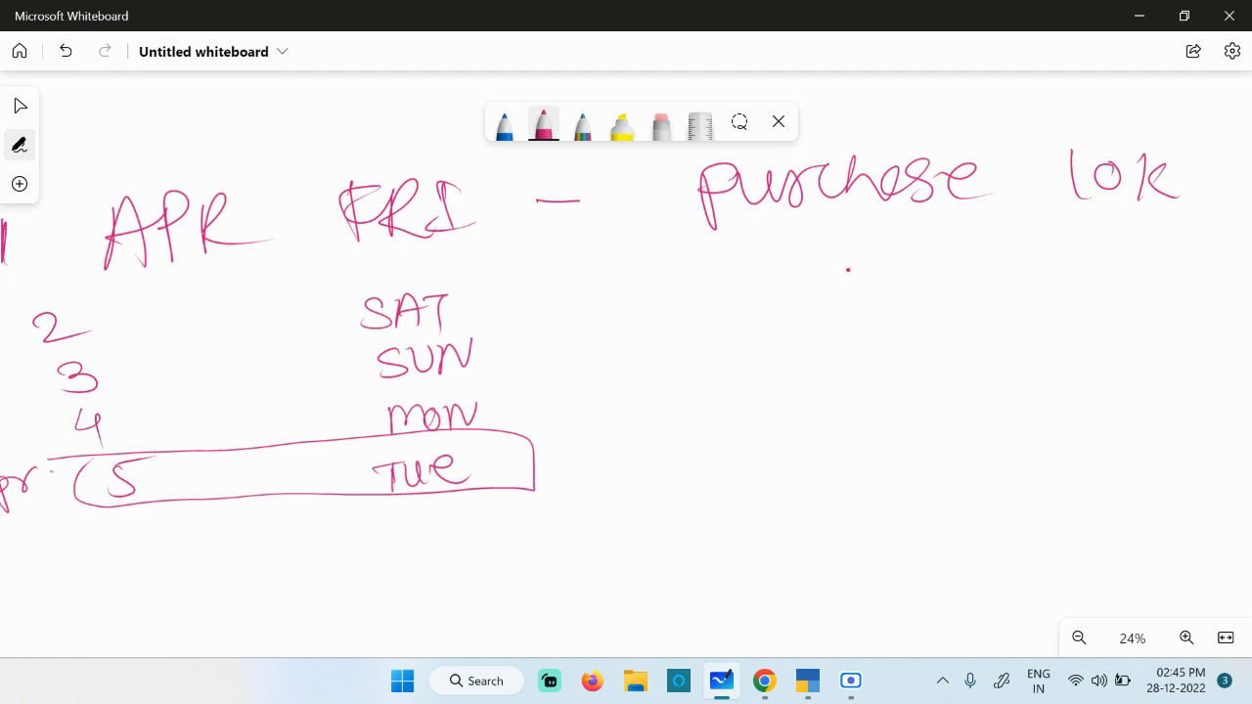
left_click_drag(685, 265, 684, 311)
mouse_move(684, 266)
left_mouse_down()
mouse_move(700, 283)
mouse_move(867, 278)
left_mouse_up()
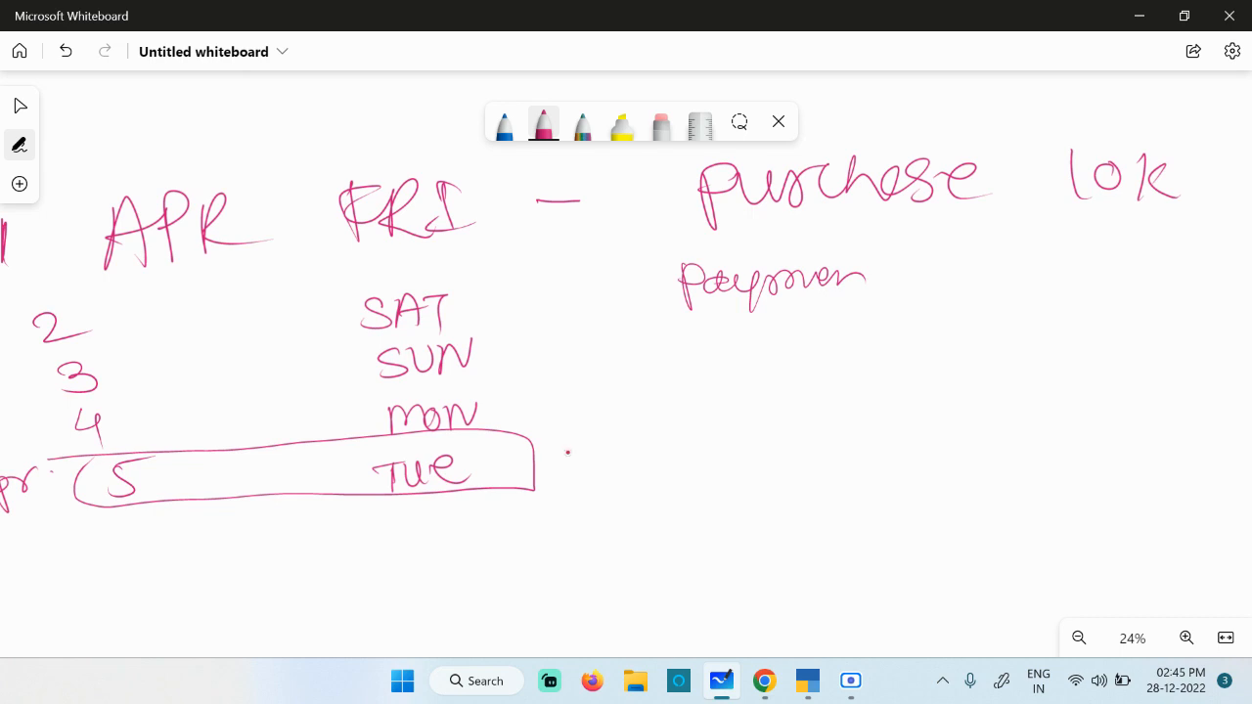
Draw a long box containing "CR" beside the 5 TUE row and add a tick at its end.
scroll(626, 429, "down", 3)
scroll(733, 476, "down", 3)
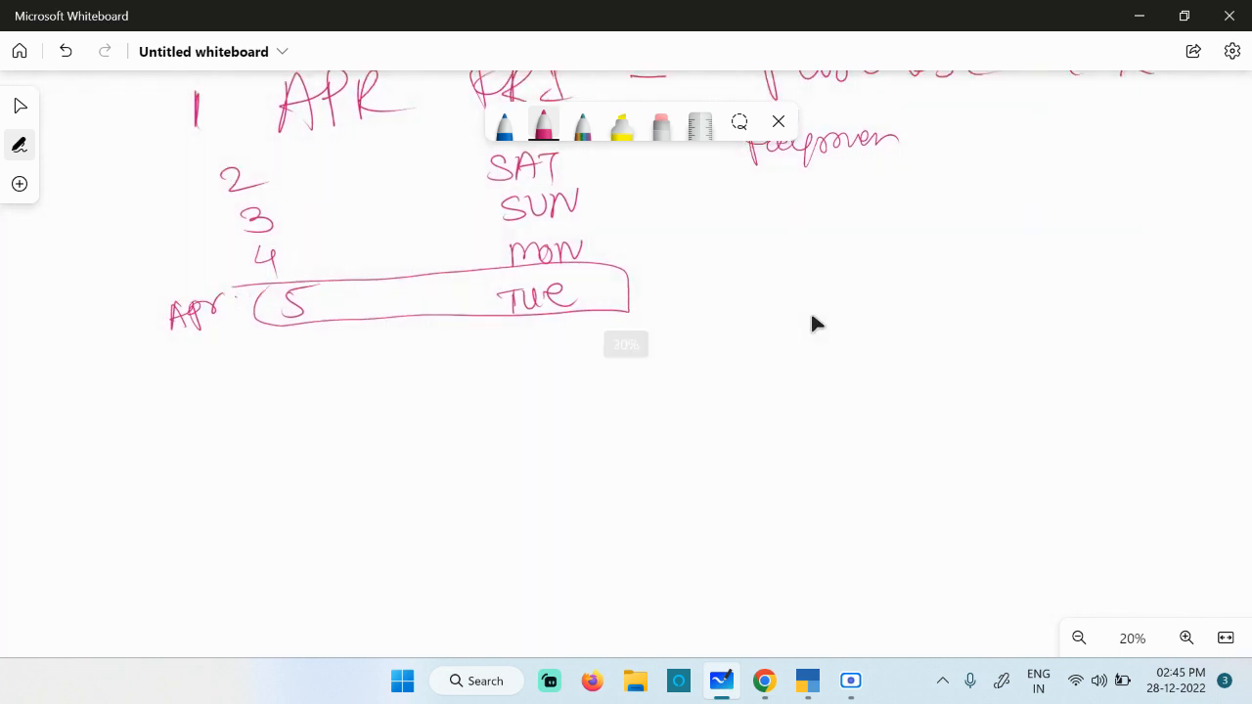
mouse_move(775, 266)
left_mouse_down()
mouse_move(776, 310)
mouse_move(1168, 233)
mouse_move(859, 299)
mouse_move(787, 297)
left_mouse_up()
left_click_drag(1059, 259, 1056, 290)
mouse_move(1073, 257)
left_mouse_down()
mouse_move(1072, 289)
mouse_move(1112, 287)
left_mouse_up()
left_click_drag(1136, 234, 1238, 221)
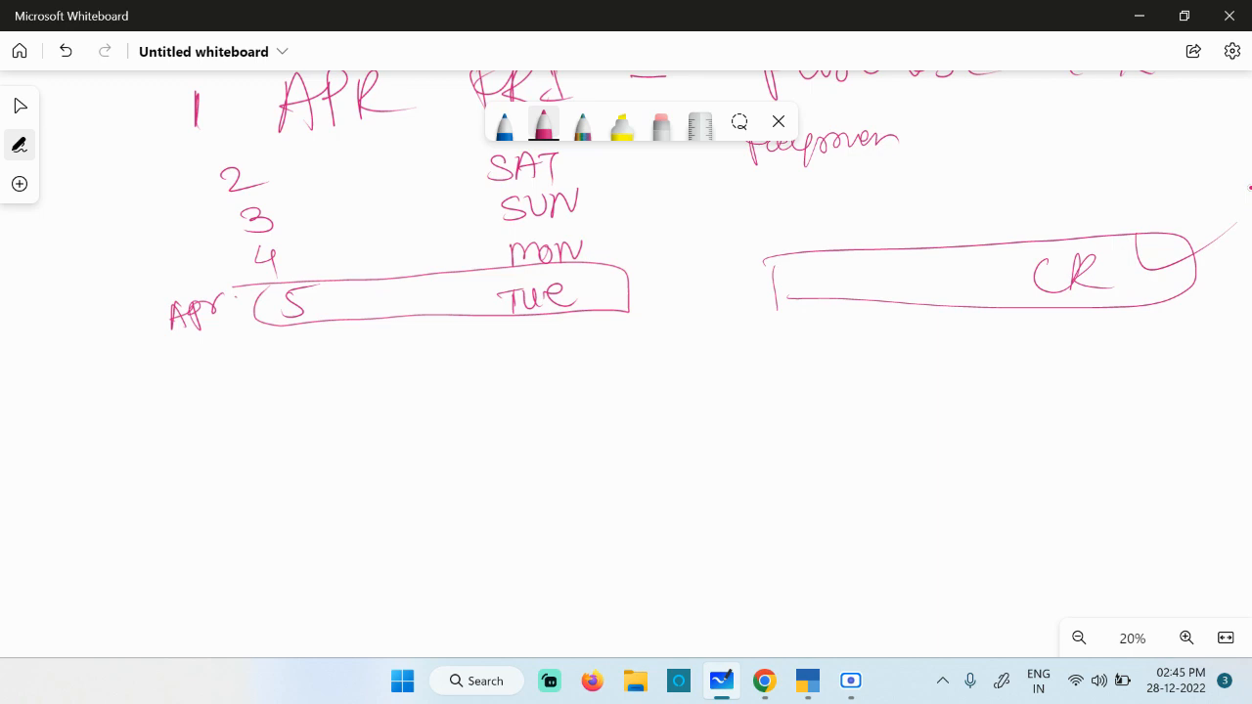
Draw two boxes below the date rows, scribble inside the first and put a tick mark beside each box.
mouse_move(418, 413)
left_mouse_down()
mouse_move(425, 528)
mouse_move(567, 384)
mouse_move(576, 511)
left_mouse_up()
left_click_drag(577, 510, 421, 506)
mouse_move(813, 375)
left_mouse_down()
mouse_move(826, 506)
mouse_move(914, 355)
mouse_move(1043, 491)
mouse_move(822, 503)
left_mouse_up()
left_click_drag(459, 436, 460, 447)
left_click_drag(314, 431, 381, 434)
left_click_drag(1066, 393, 1156, 389)
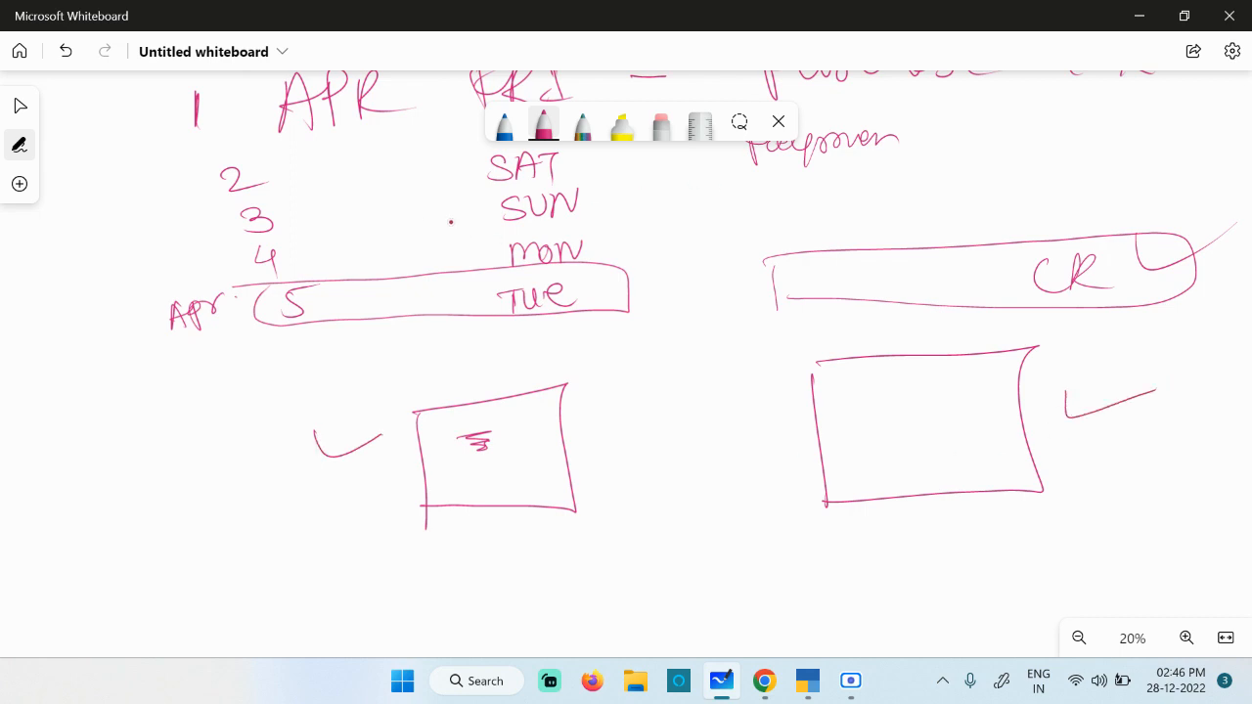
Write "Payment" beside the first box's tick mark and circle the word.
left_click_drag(163, 415, 176, 471)
mouse_move(201, 426)
left_mouse_down()
mouse_move(204, 446)
mouse_move(227, 456)
mouse_move(266, 415)
mouse_move(288, 421)
mouse_move(315, 403)
mouse_move(321, 425)
left_mouse_up()
mouse_move(297, 403)
left_mouse_down()
mouse_move(350, 385)
mouse_move(367, 401)
left_mouse_up()
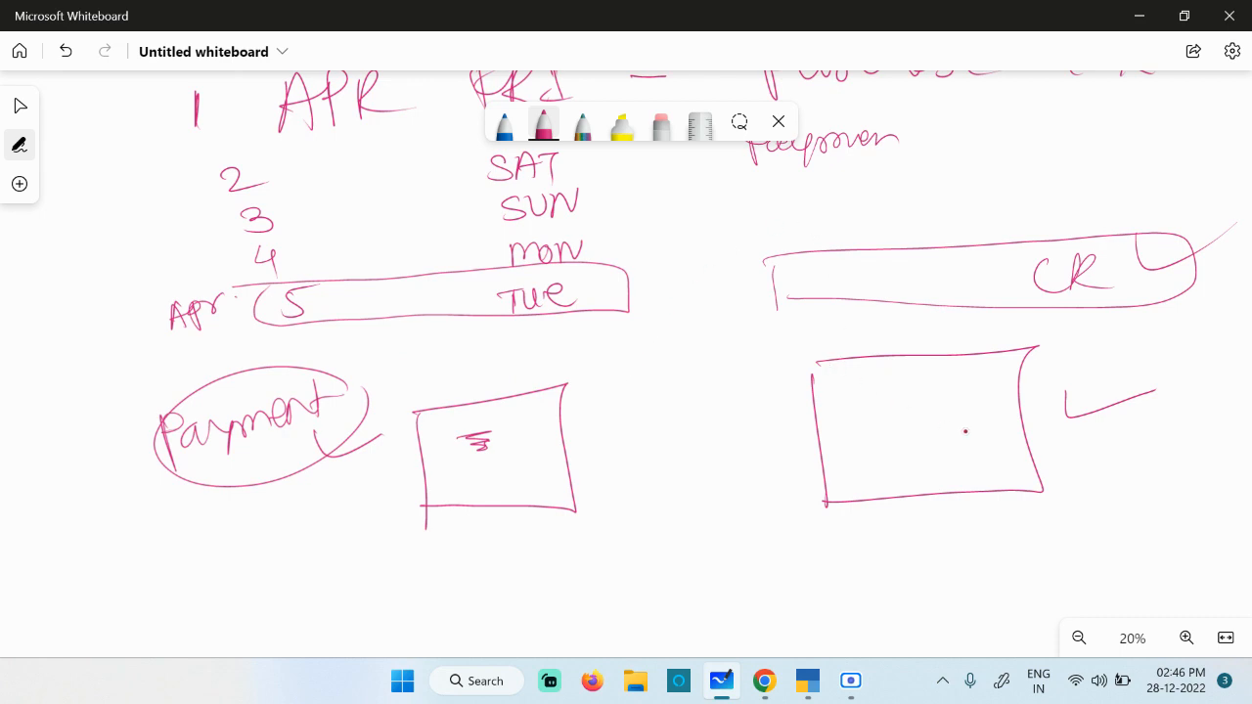
Write "10 K" inside the second box and draw an arrow pointing into the first box.
mouse_move(873, 407)
left_mouse_down()
mouse_move(874, 432)
mouse_move(890, 407)
left_mouse_up()
mouse_move(937, 397)
left_mouse_down()
mouse_move(937, 438)
mouse_move(939, 422)
left_mouse_up()
left_click_drag(941, 425, 975, 426)
mouse_move(556, 442)
left_mouse_down()
mouse_move(610, 440)
mouse_move(573, 425)
mouse_move(576, 464)
left_mouse_up()
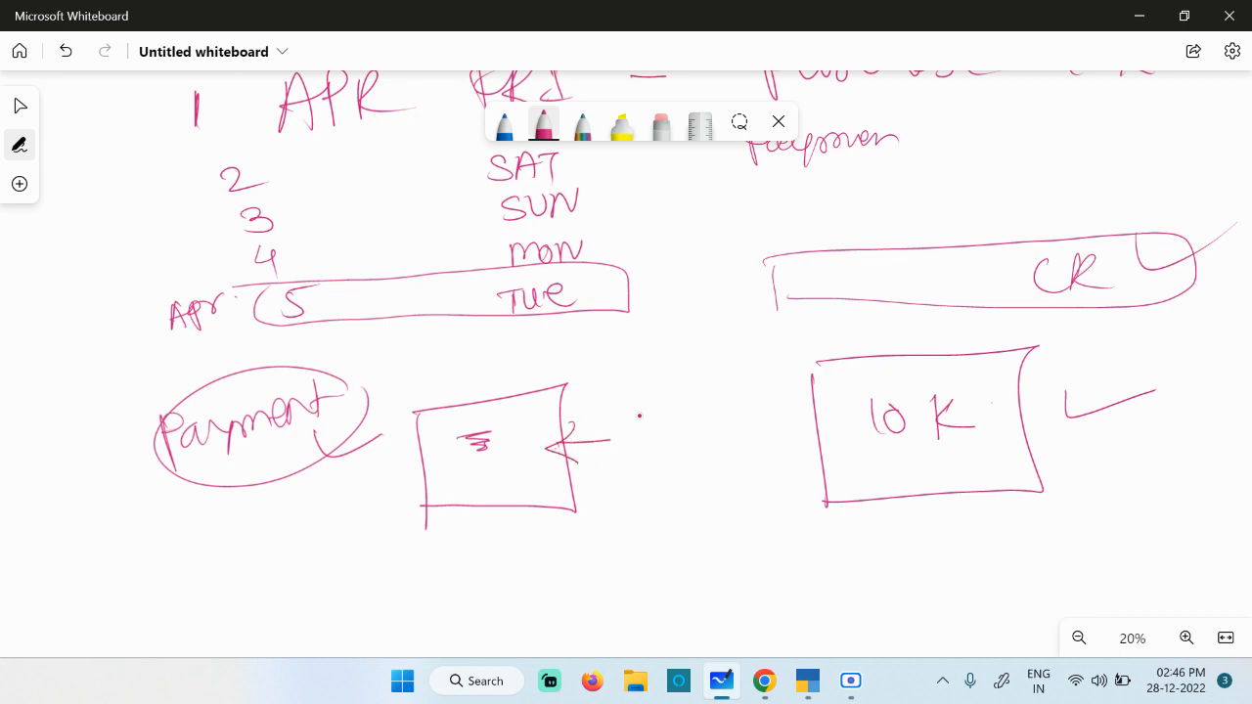
Switch to the SBI Bank Statement in Chrome and examine its debit transactions, highlighting the 190,200.00 debit and the ModernTech transfer amount.
mouse_move(764, 681)
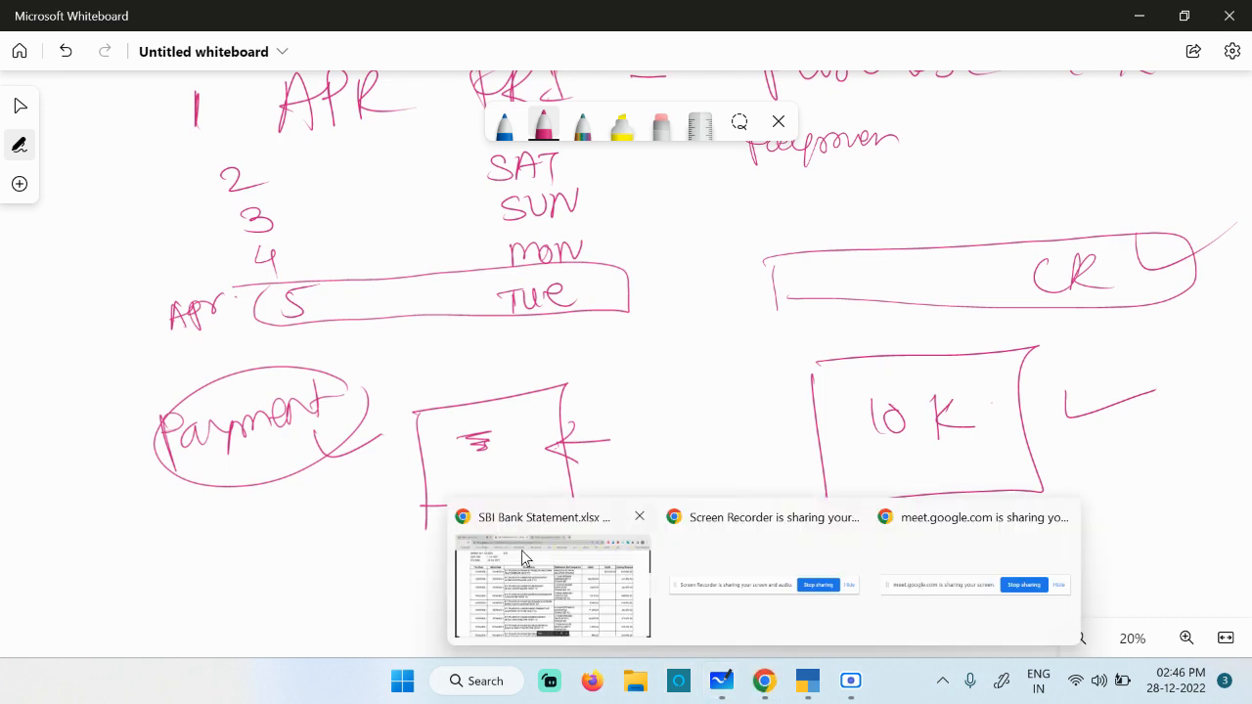
left_click(525, 559)
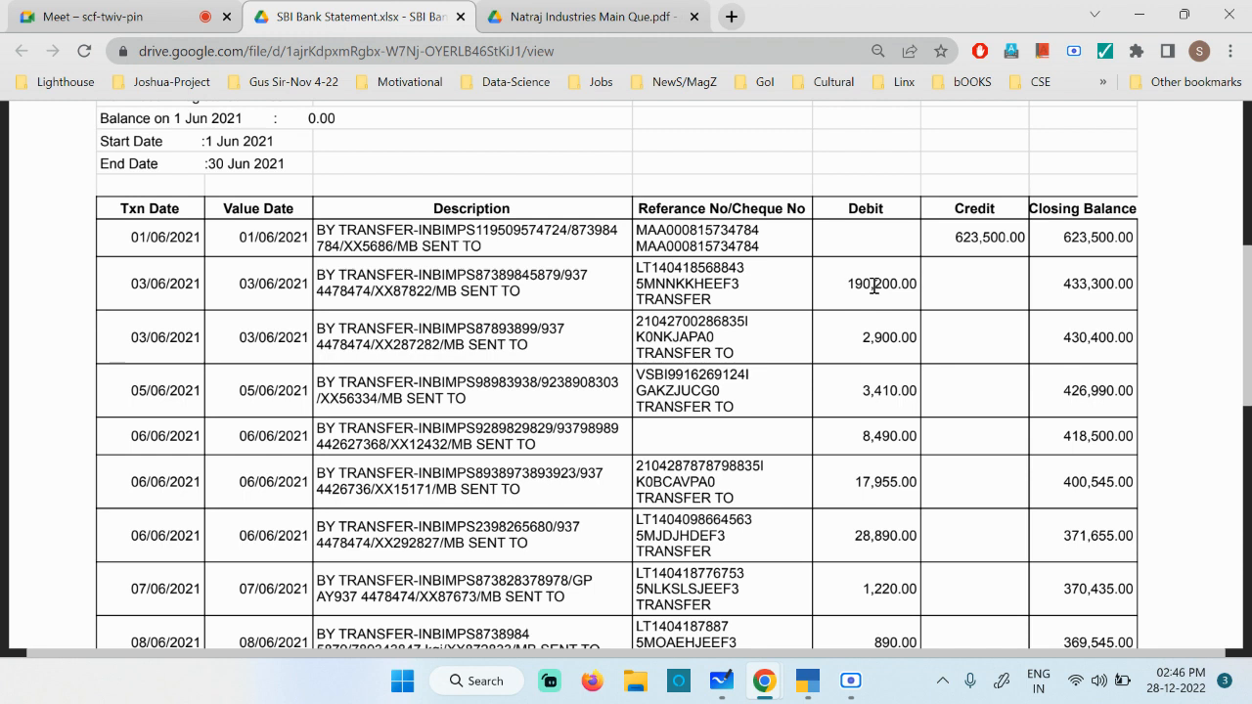
left_click_drag(835, 283, 904, 276)
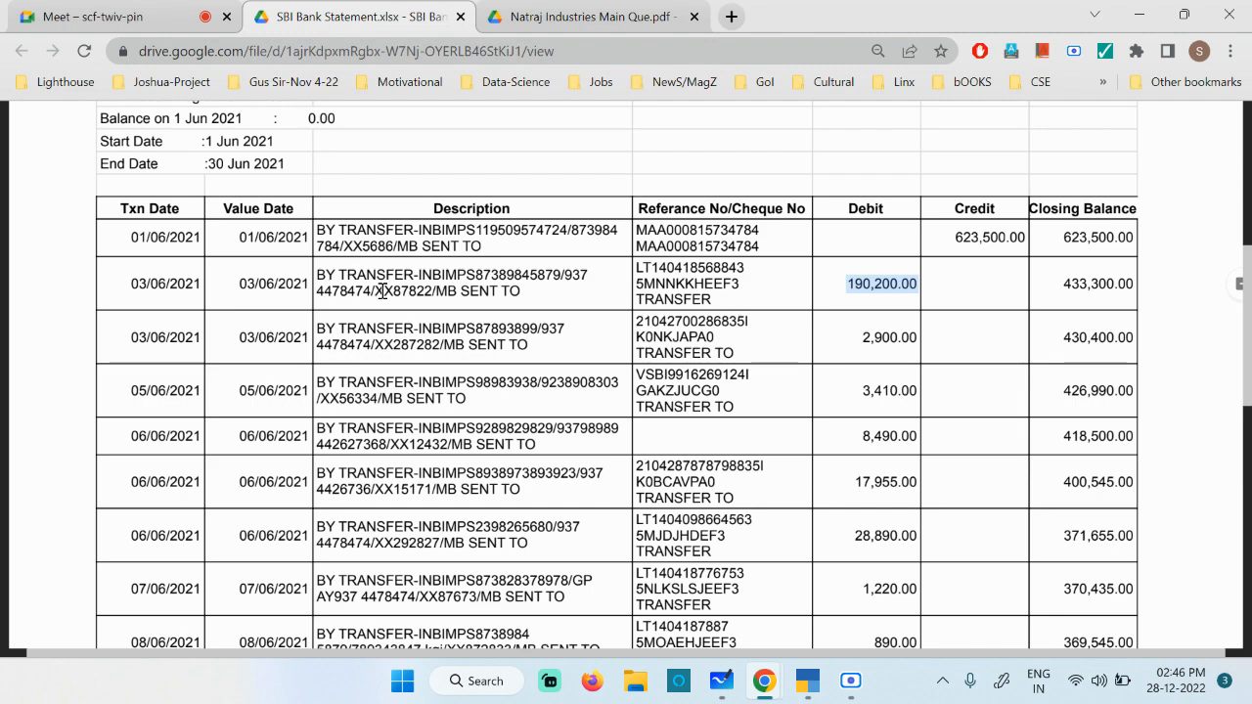
scroll(504, 414, "down", 4)
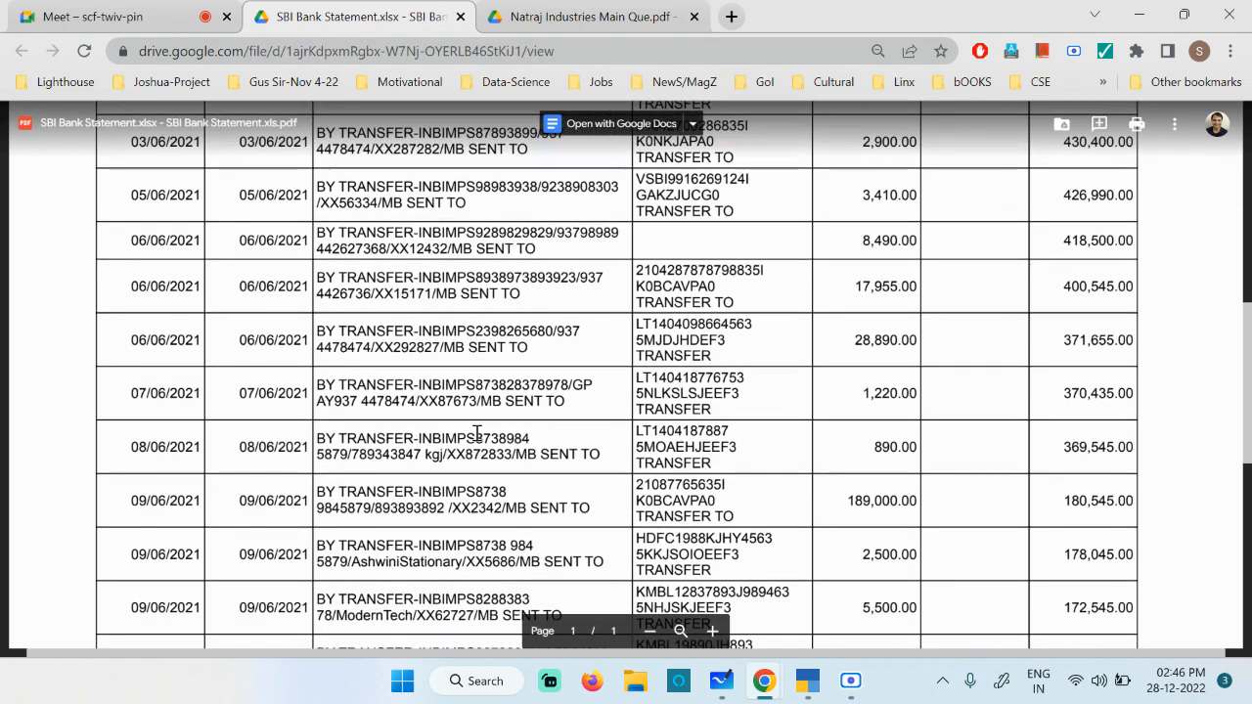
scroll(476, 430, "down", 1)
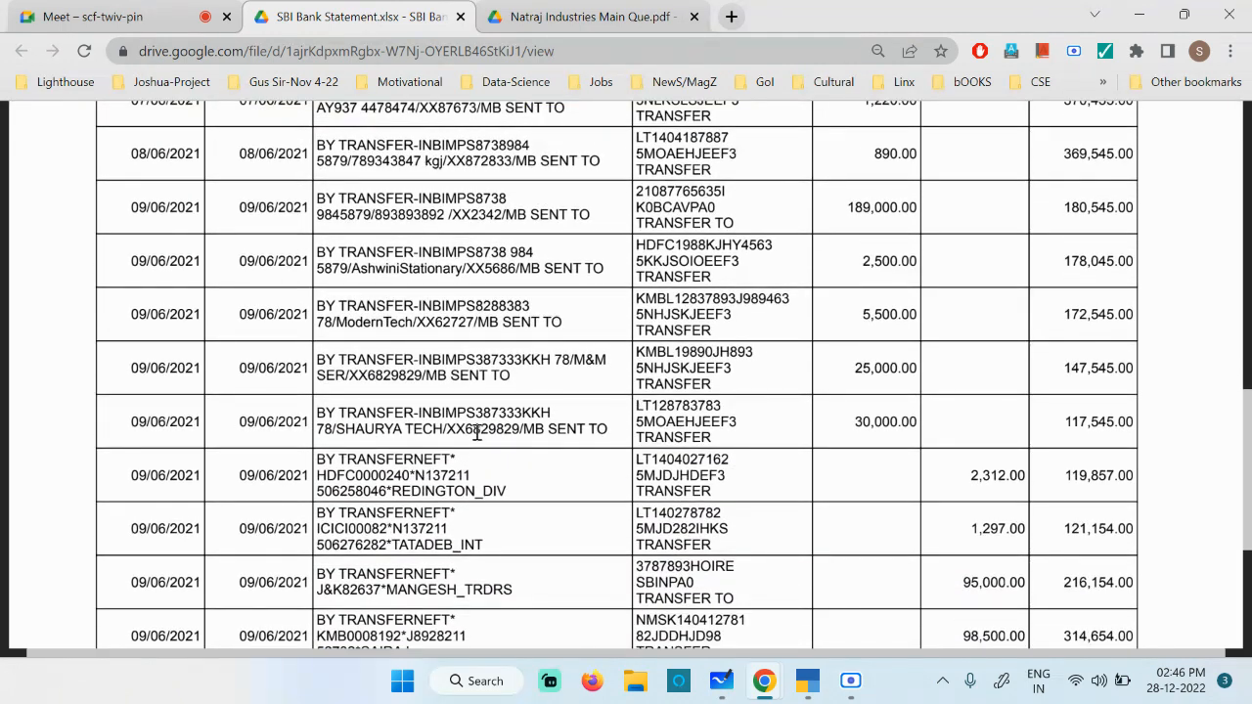
left_click_drag(333, 324, 527, 322)
left_click(677, 332)
double_click(853, 324)
scroll(853, 352, "up", 8)
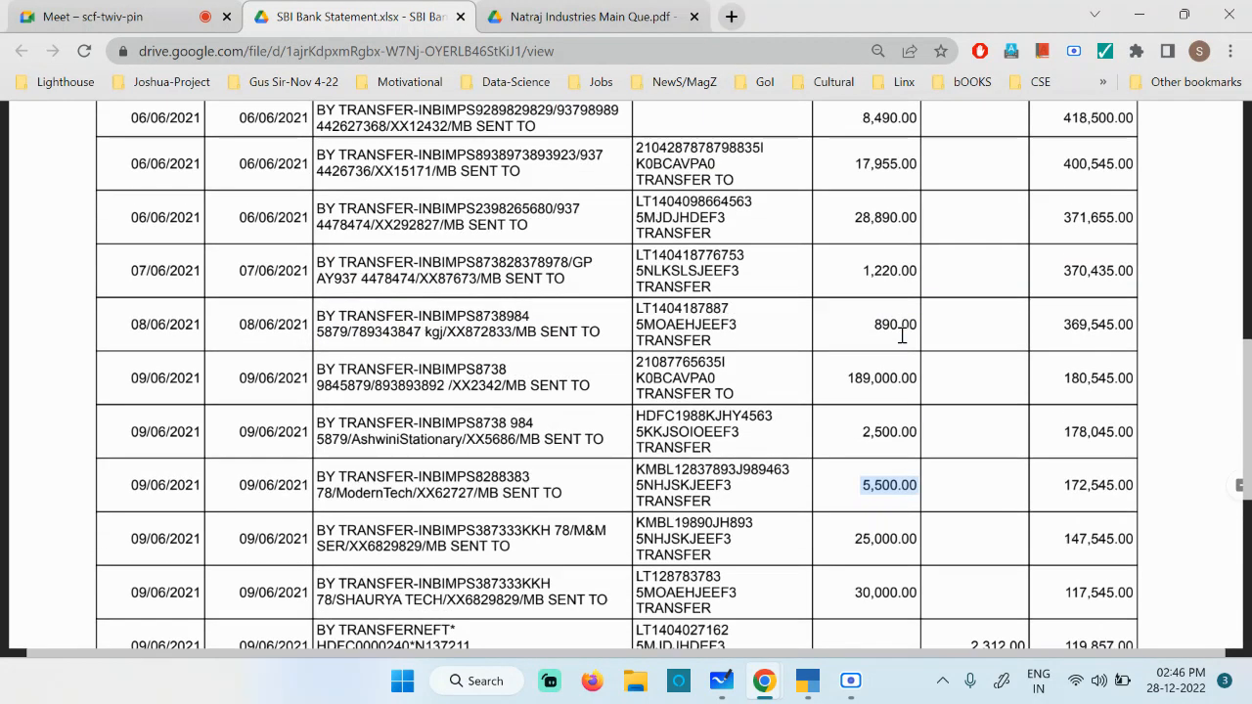
scroll(852, 378, "down", 3)
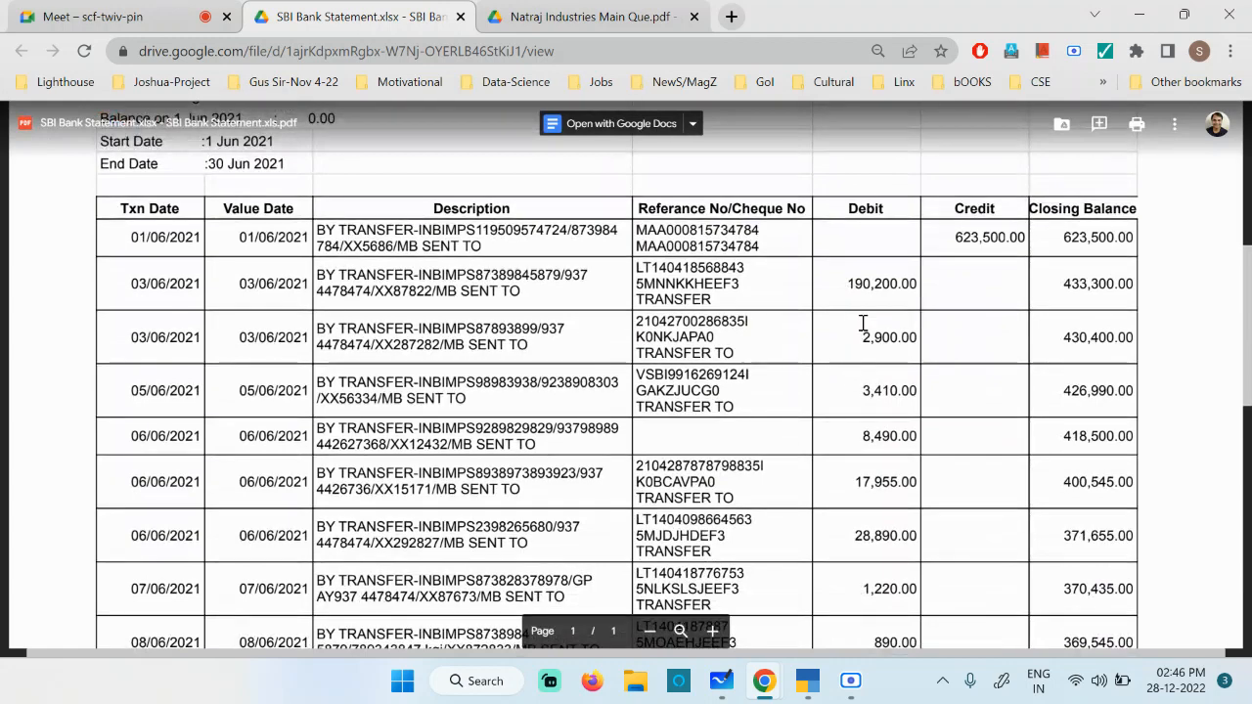
scroll(864, 325, "down", 2)
scroll(863, 325, "down", 2)
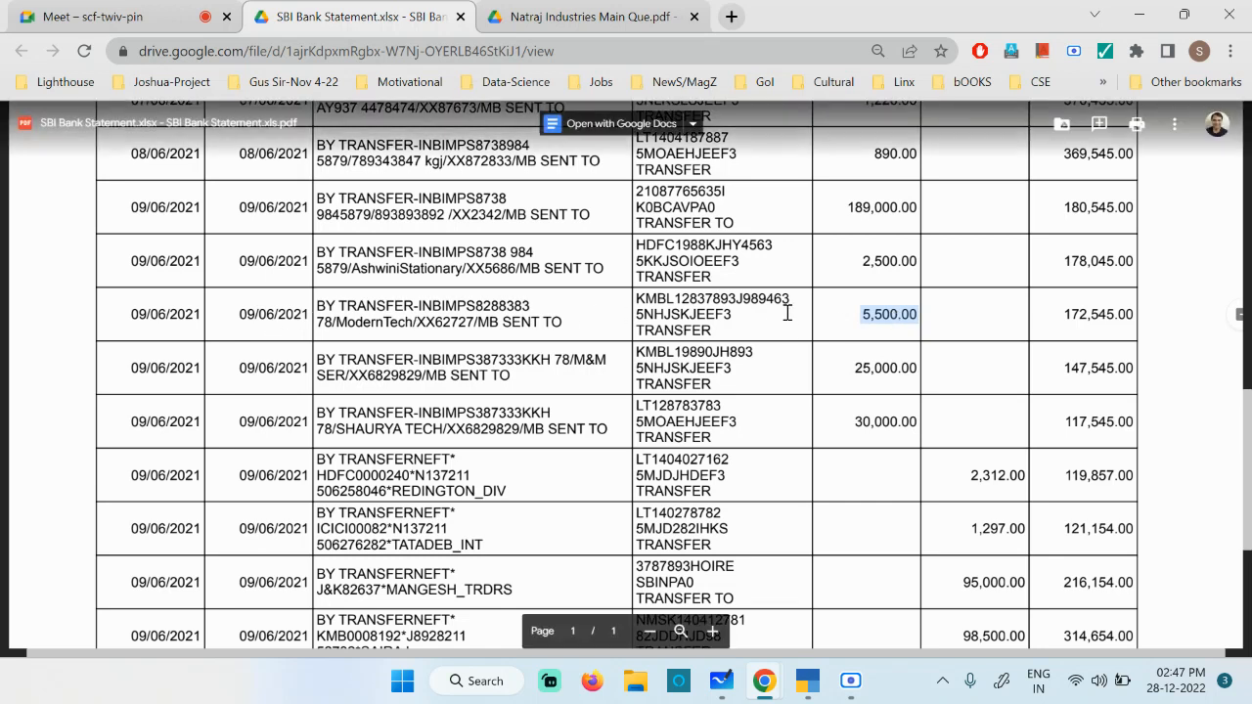
Return to TallyPrime, leave the Bank of India reconciliation and go back to the Gateway of Tally.
left_click(808, 673)
key("Escape")
key("Escape")
key("y")
key("Escape")
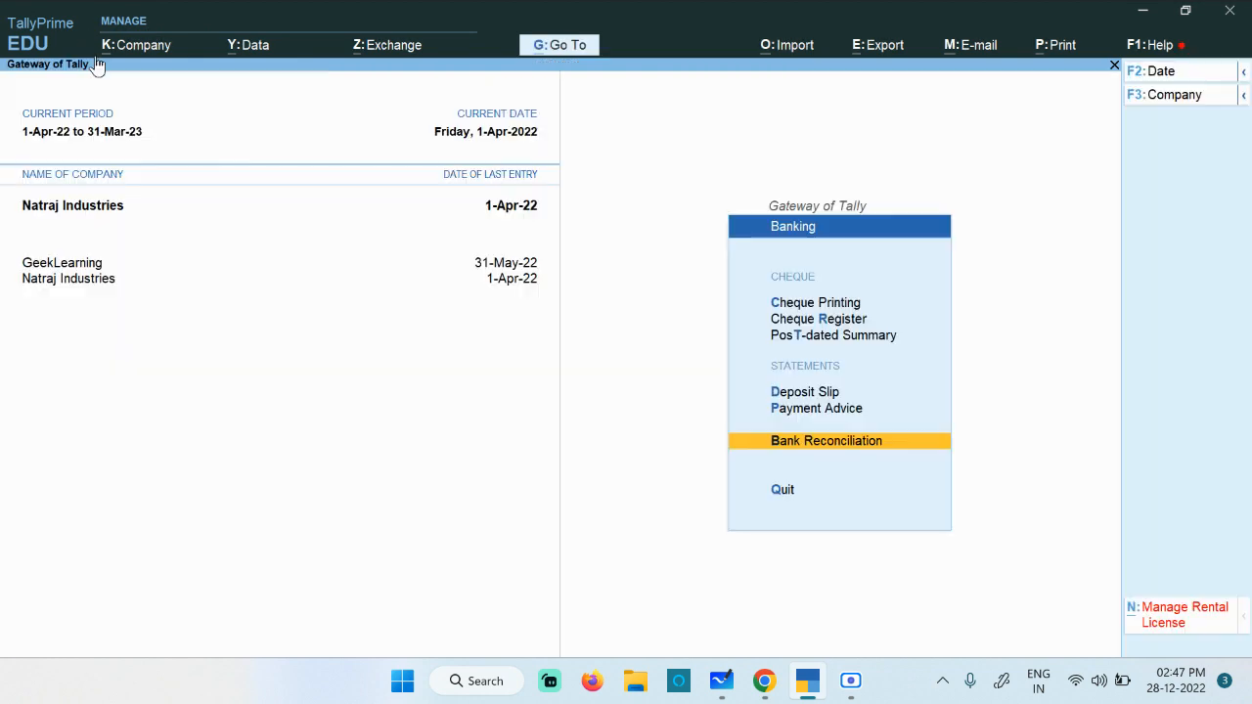
key("Escape")
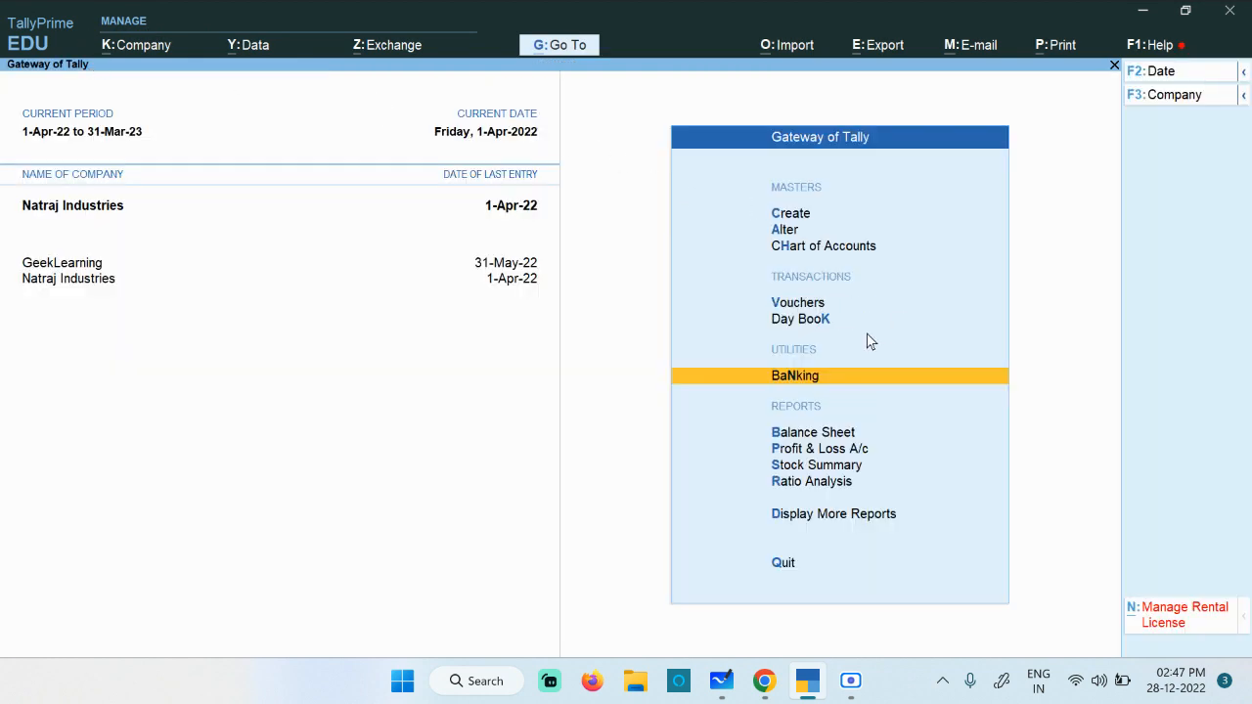
Start a payment voucher debiting Modern Tech and choose Agst Ref as its bill-wise reference type.
left_click(812, 304)
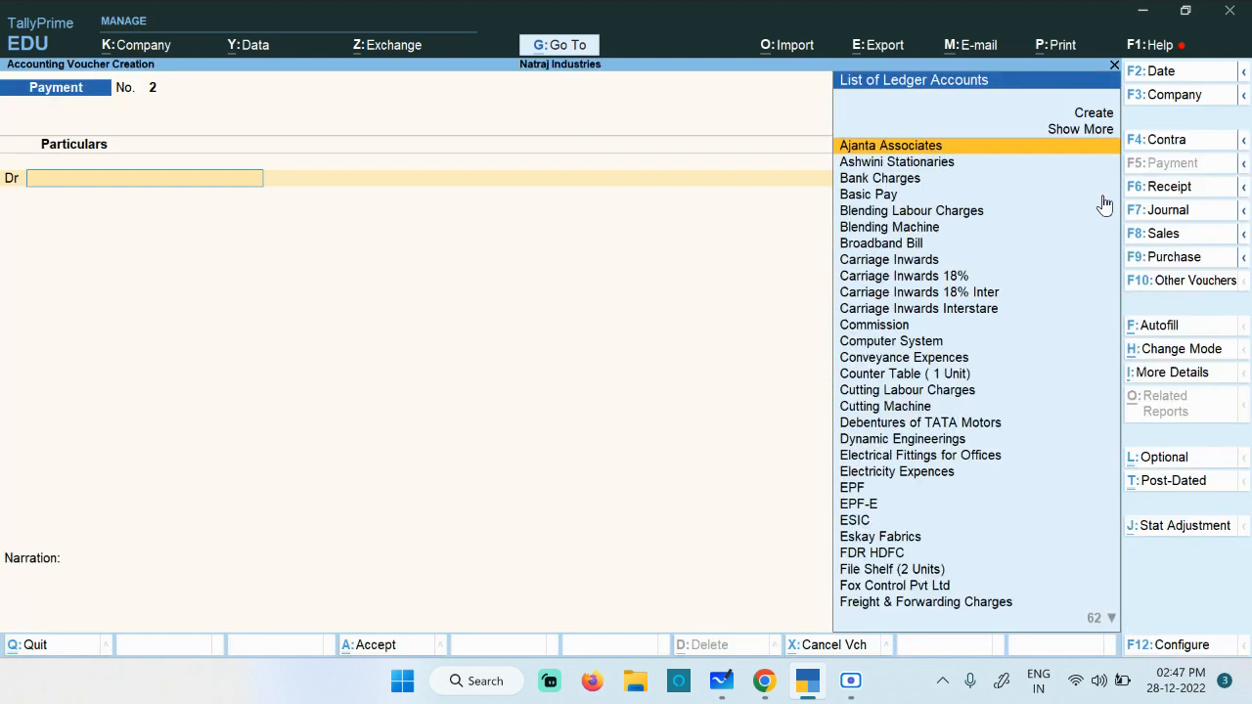
type("M")
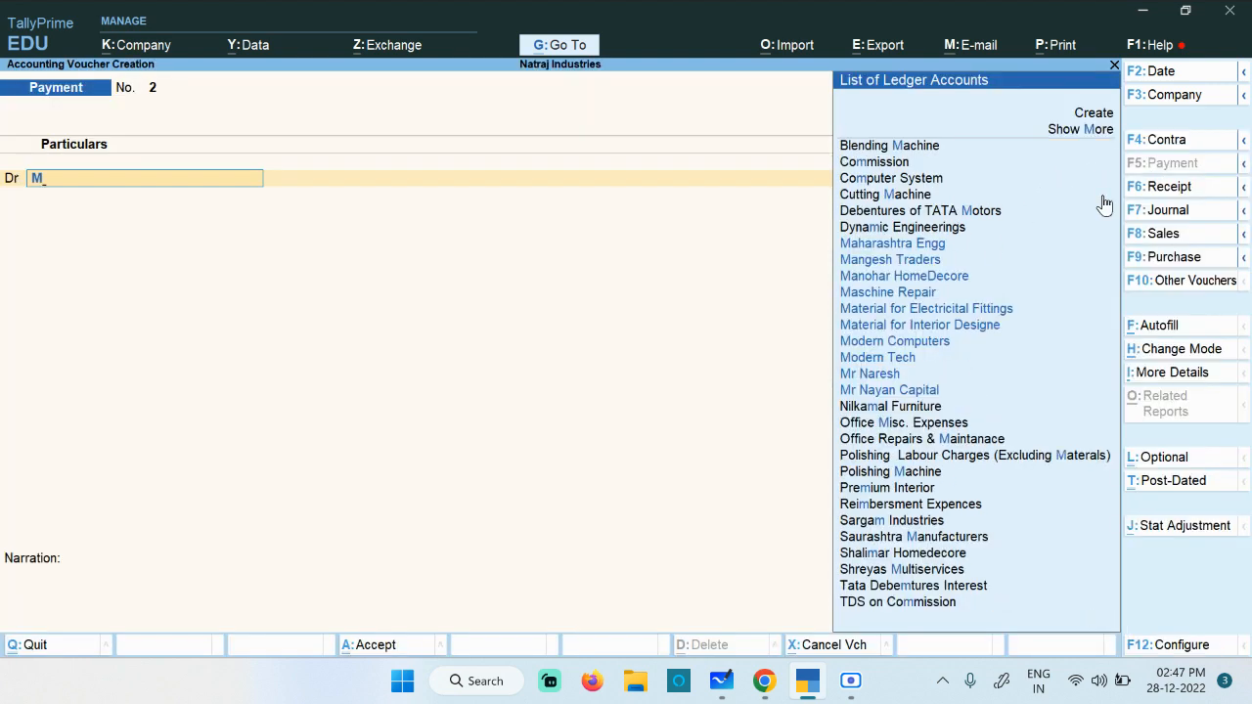
type("o")
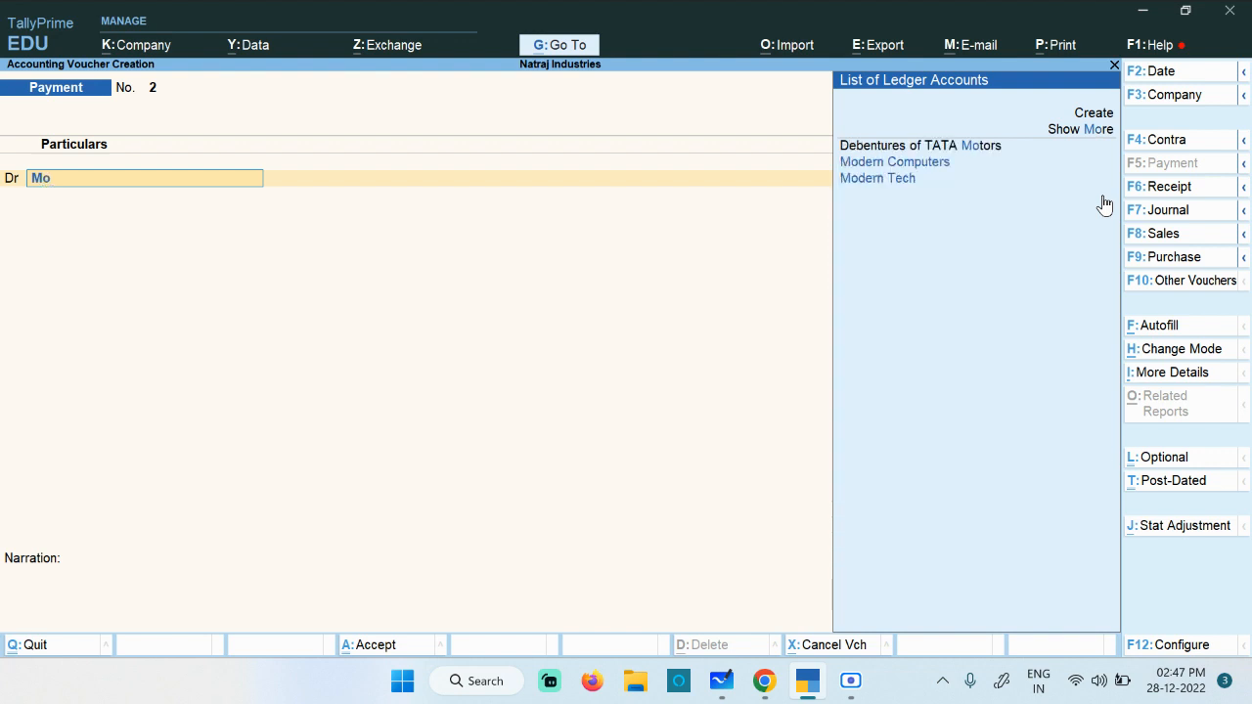
key("Down")
key("Down")
key("Return")
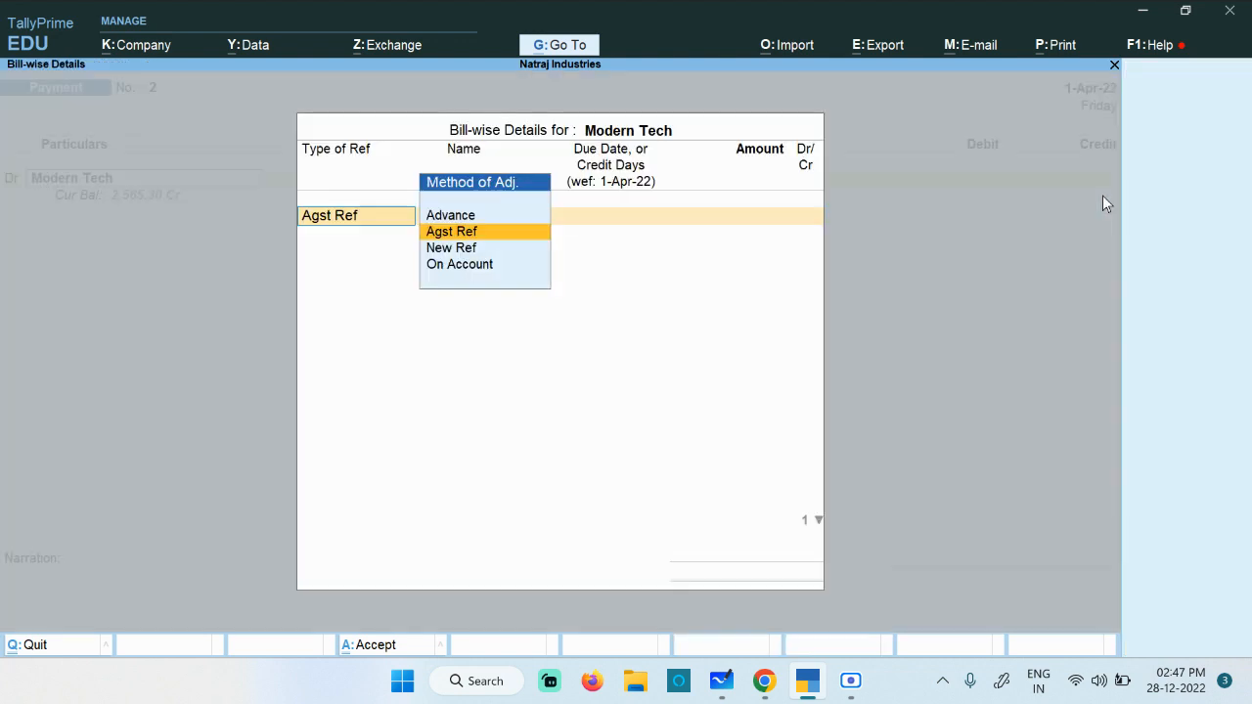
key("Return")
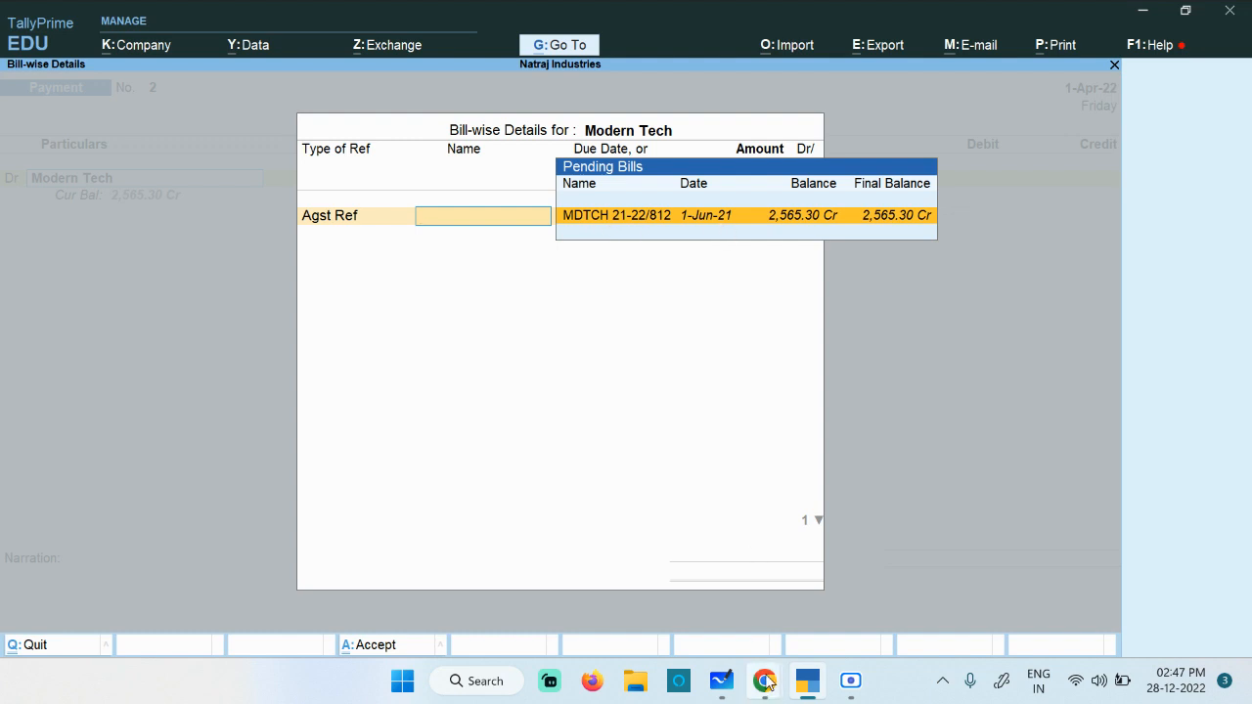
Check the ModernTech transfer amount in the SBI Bank Statement in Chrome and return to TallyPrime.
mouse_move(764, 684)
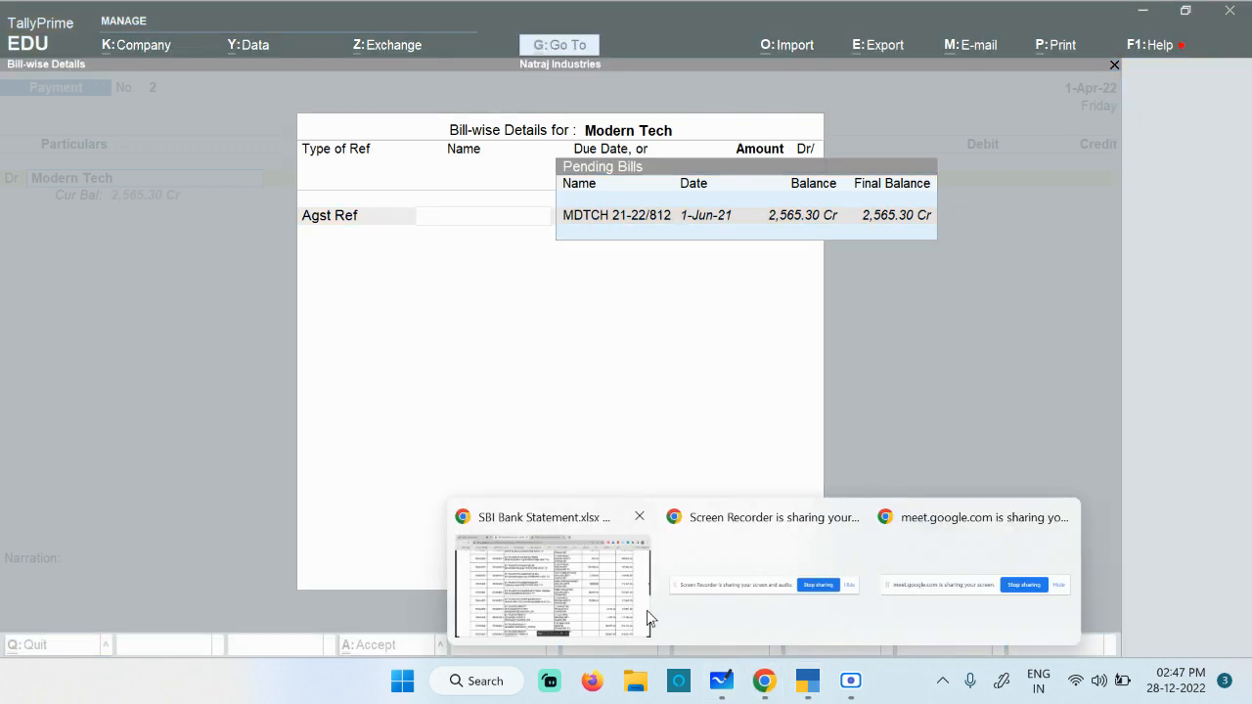
left_click(616, 626)
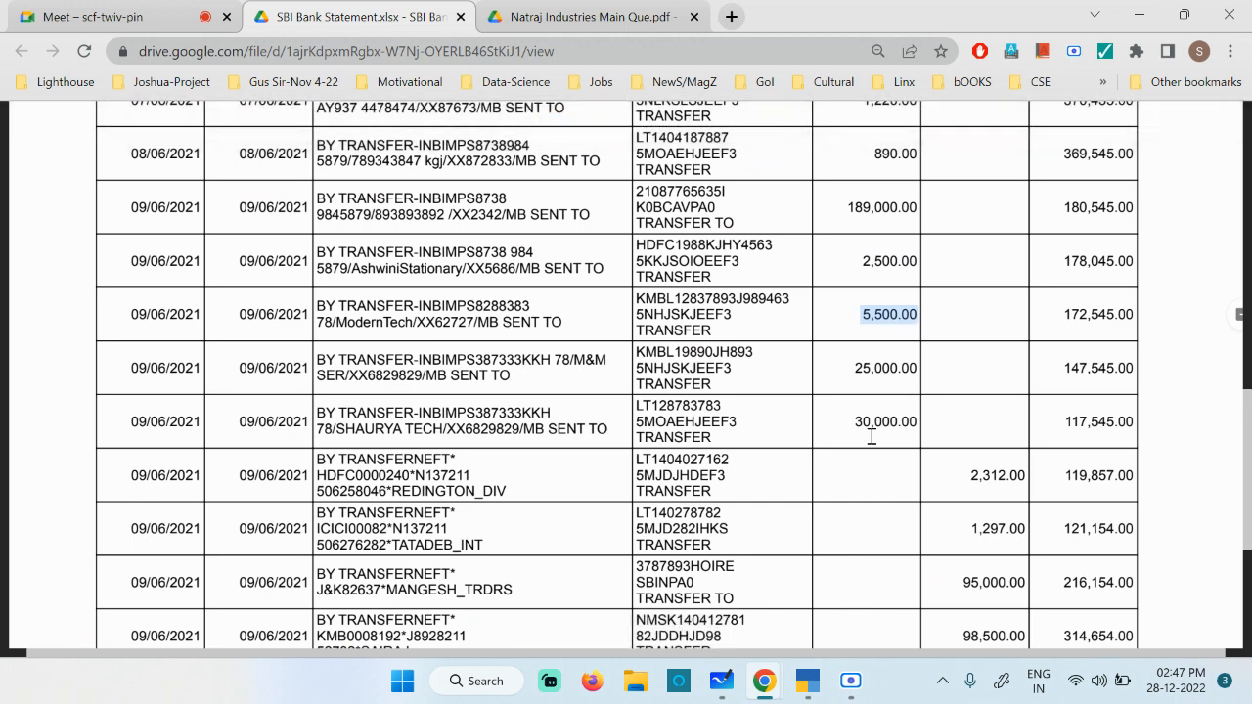
left_click(810, 685)
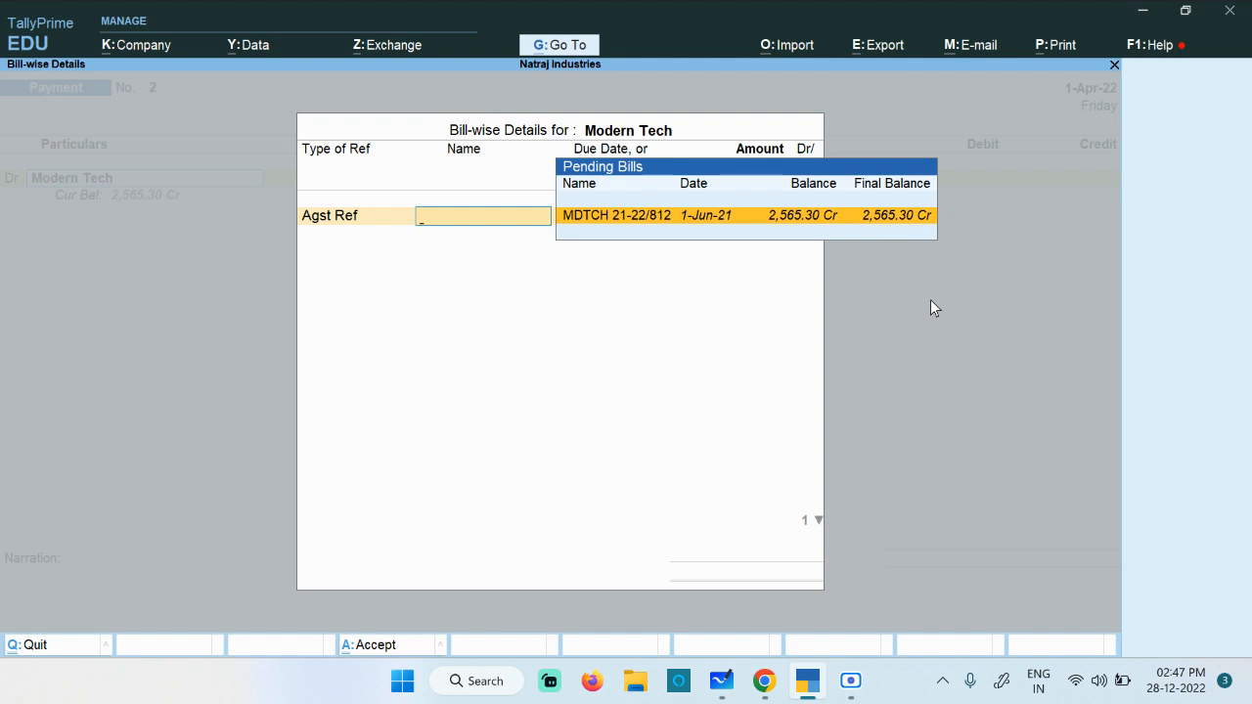
Change Modern Tech's bill-wise reference type to On Account and allocate 5,500.00 Dr to it.
key("BackSpace")
key("Down")
key("Down")
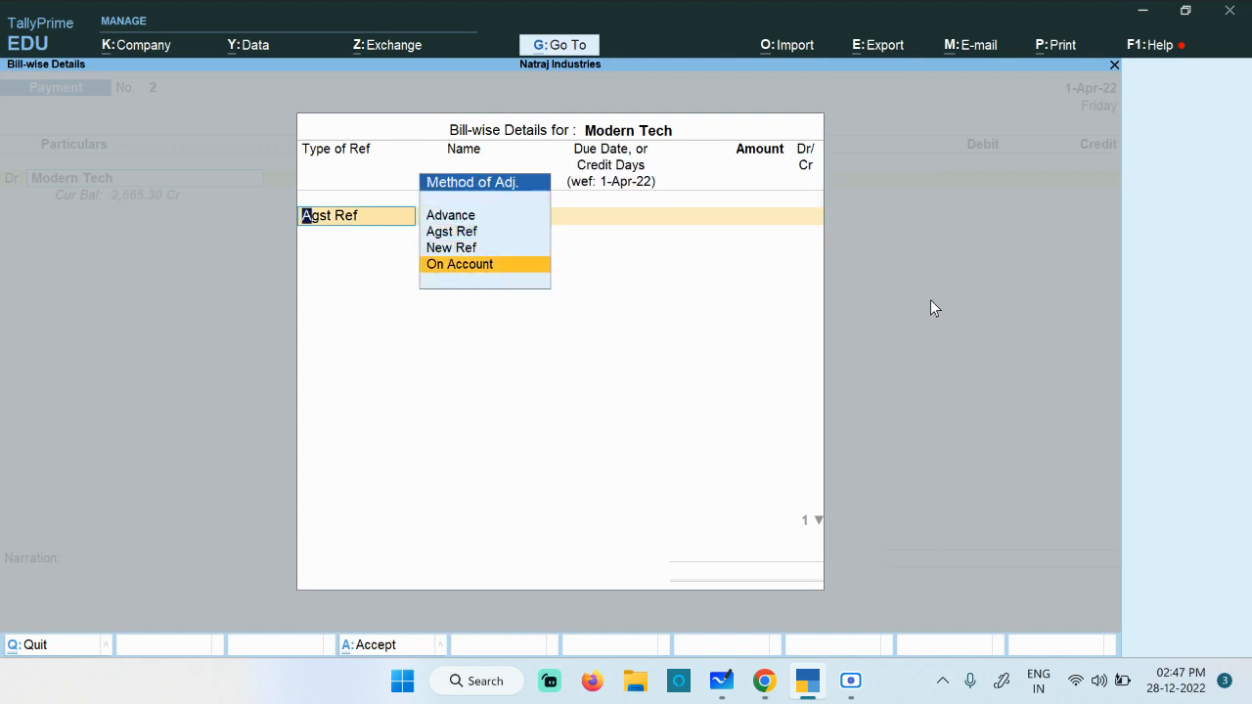
key("Return")
type("55000")
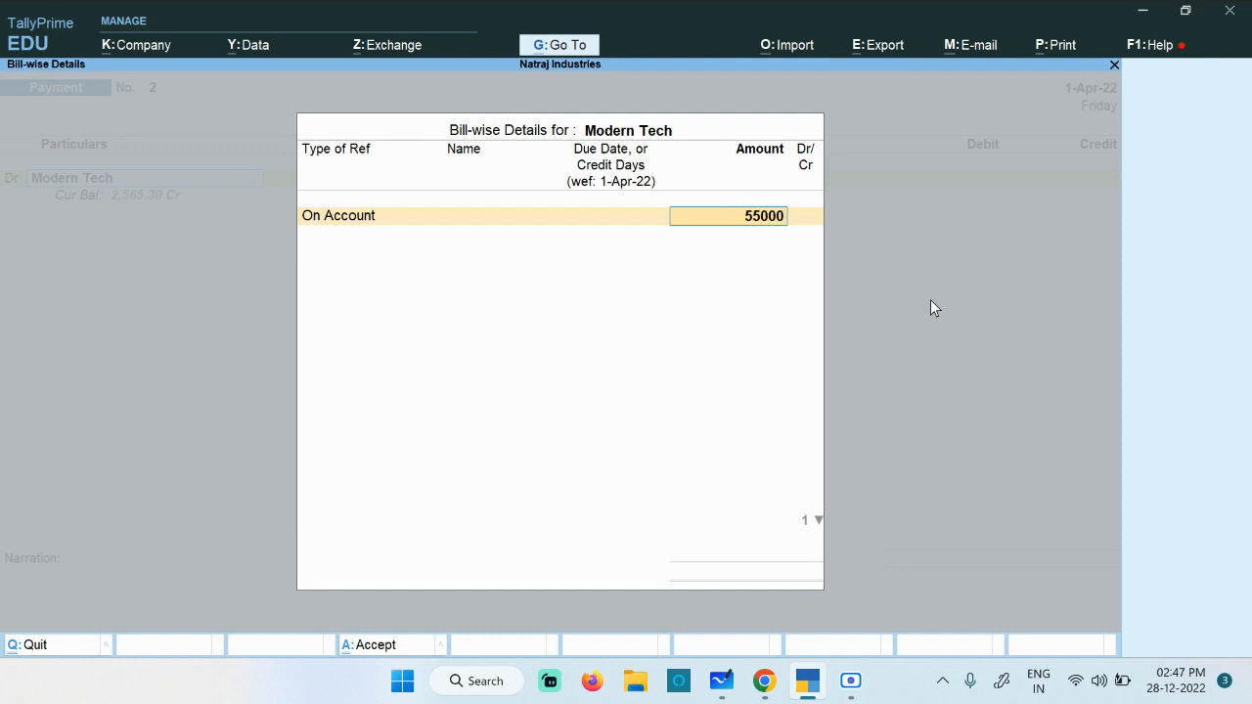
key("BackSpace")
key("Return")
key("Return")
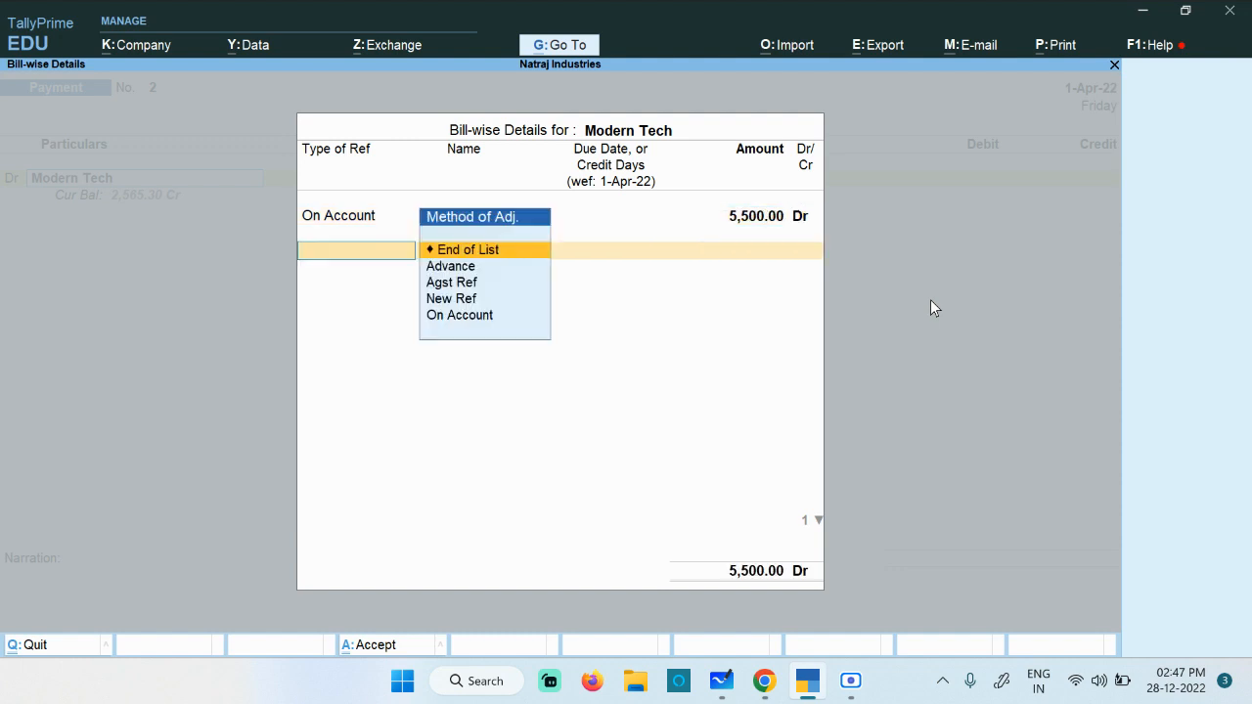
key("Return")
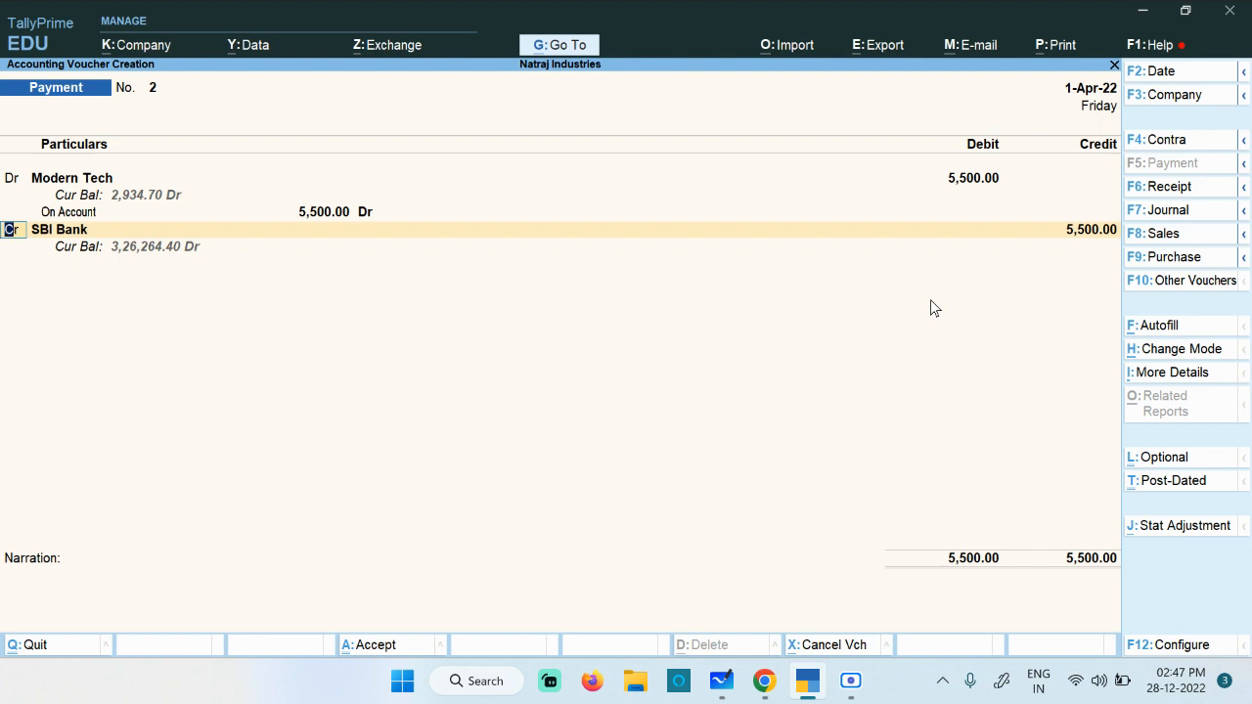
Keep SBI Bank as the credit ledger for 5,500.00 and save the payment voucher with an empty narration.
key("Return")
key("Return")
key("Return")
key("Return")
key("Return")
key("Return")
key("Return")
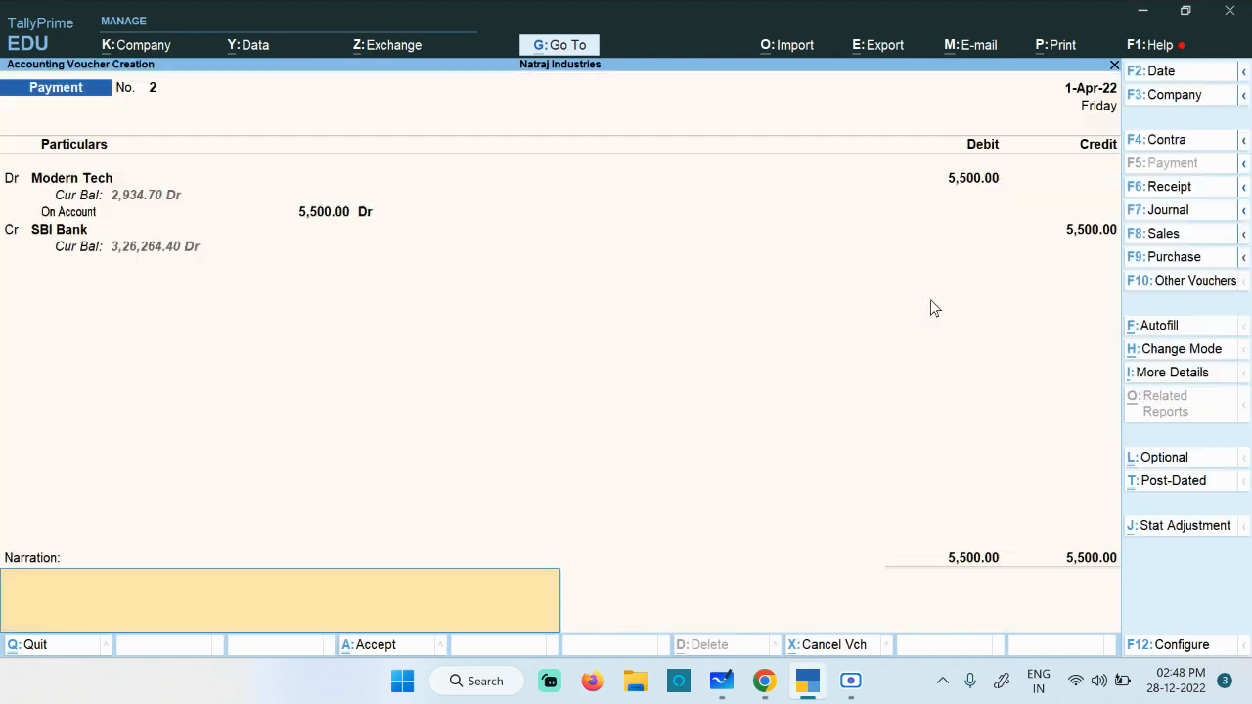
key("Return")
key("Return")
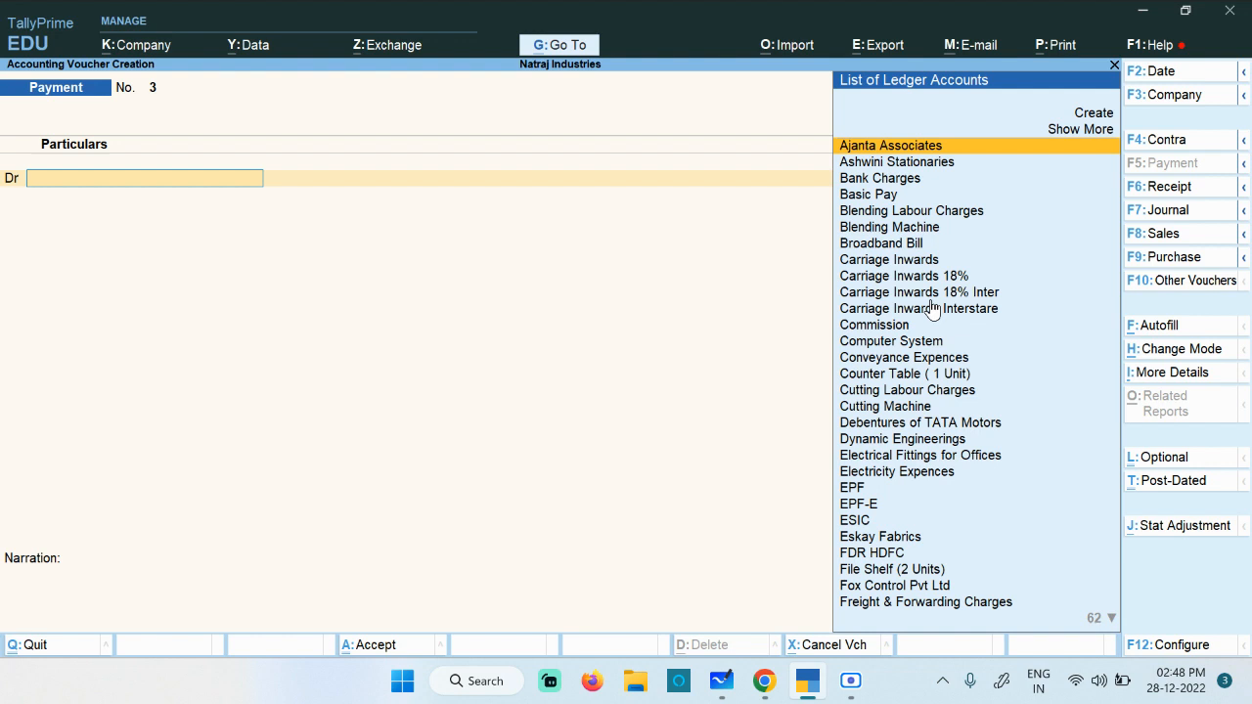
Switch to the SBI Bank Statement in Chrome and examine its transactions, highlighting the REDINGTON_DIV and AshwiniStationary descriptions.
mouse_move(764, 680)
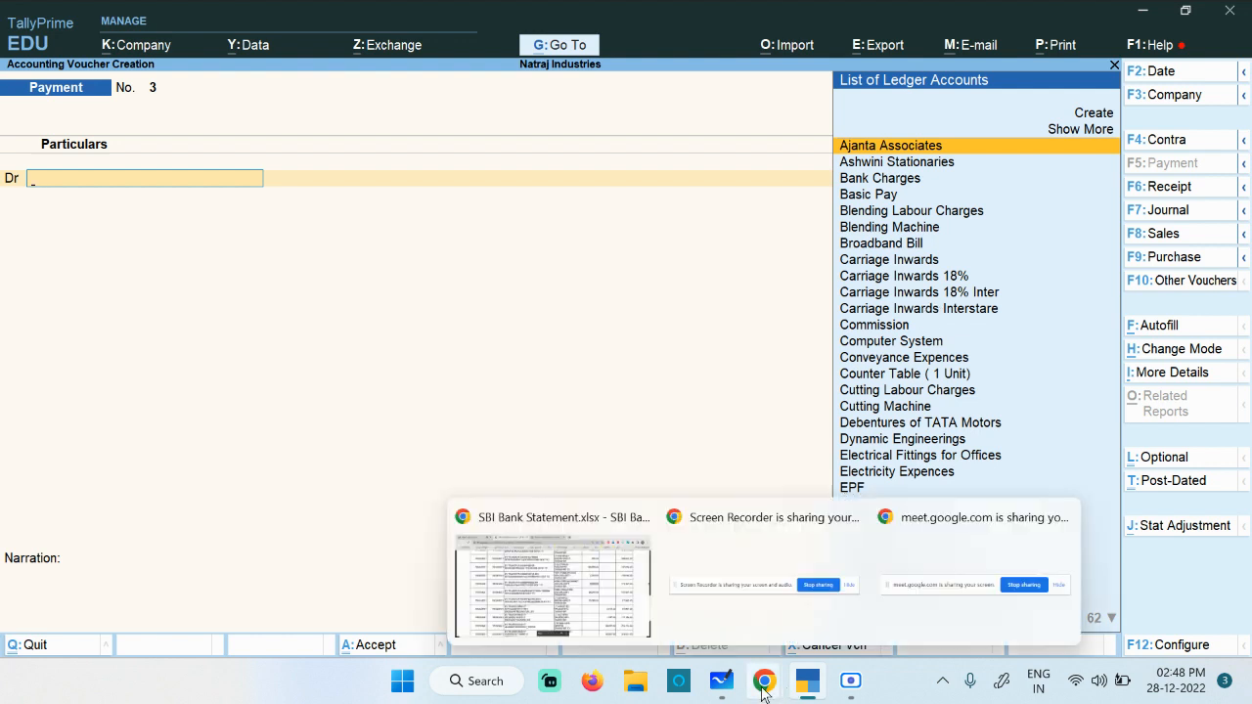
left_click(601, 626)
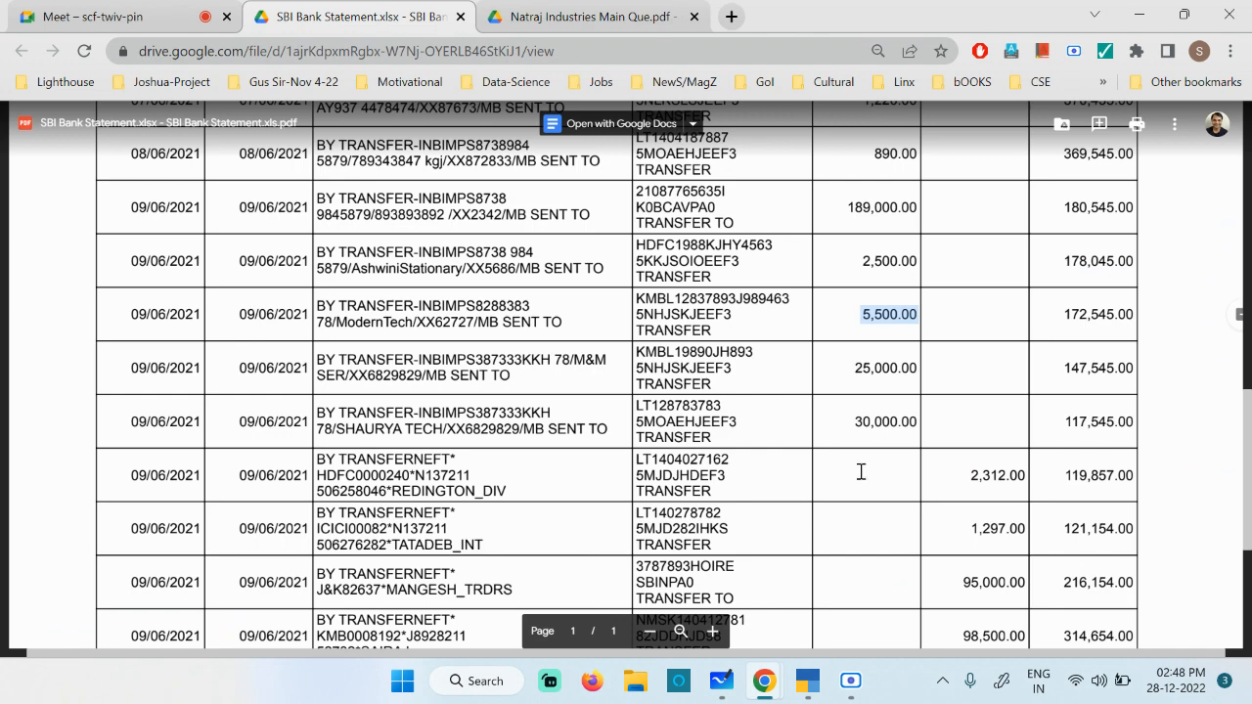
triple_click(396, 493)
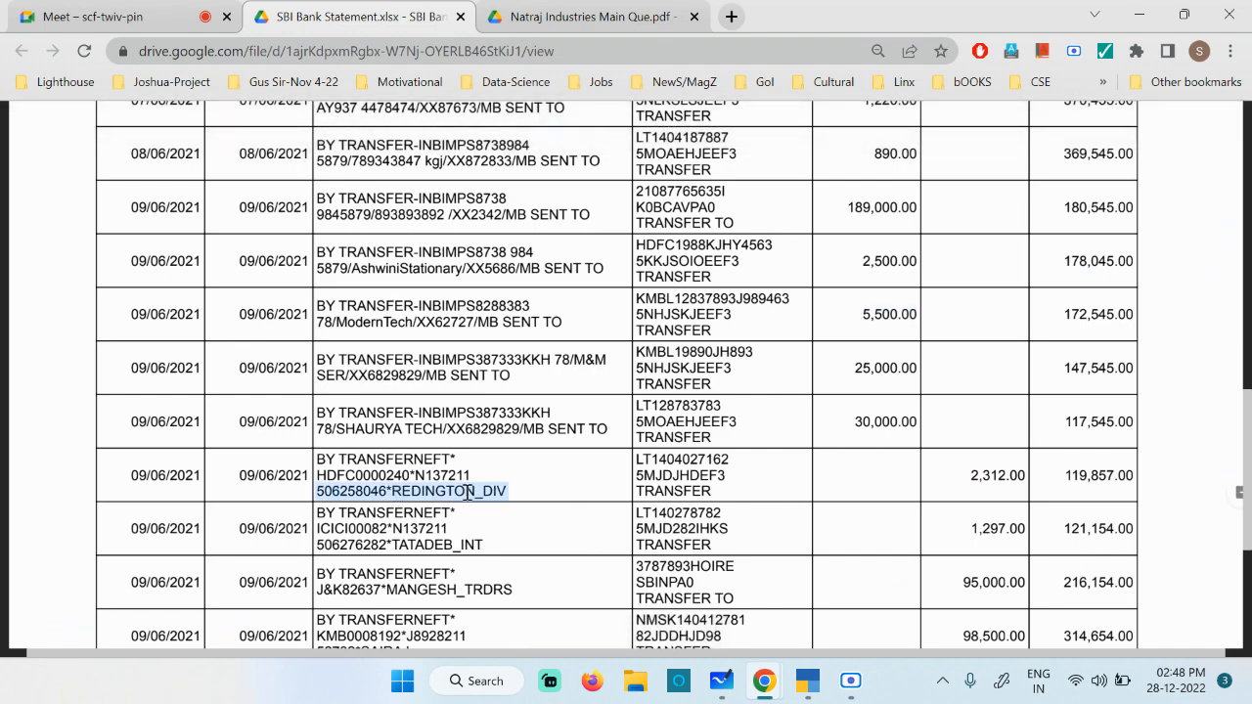
scroll(518, 501, "down", 3)
scroll(519, 501, "up", 7)
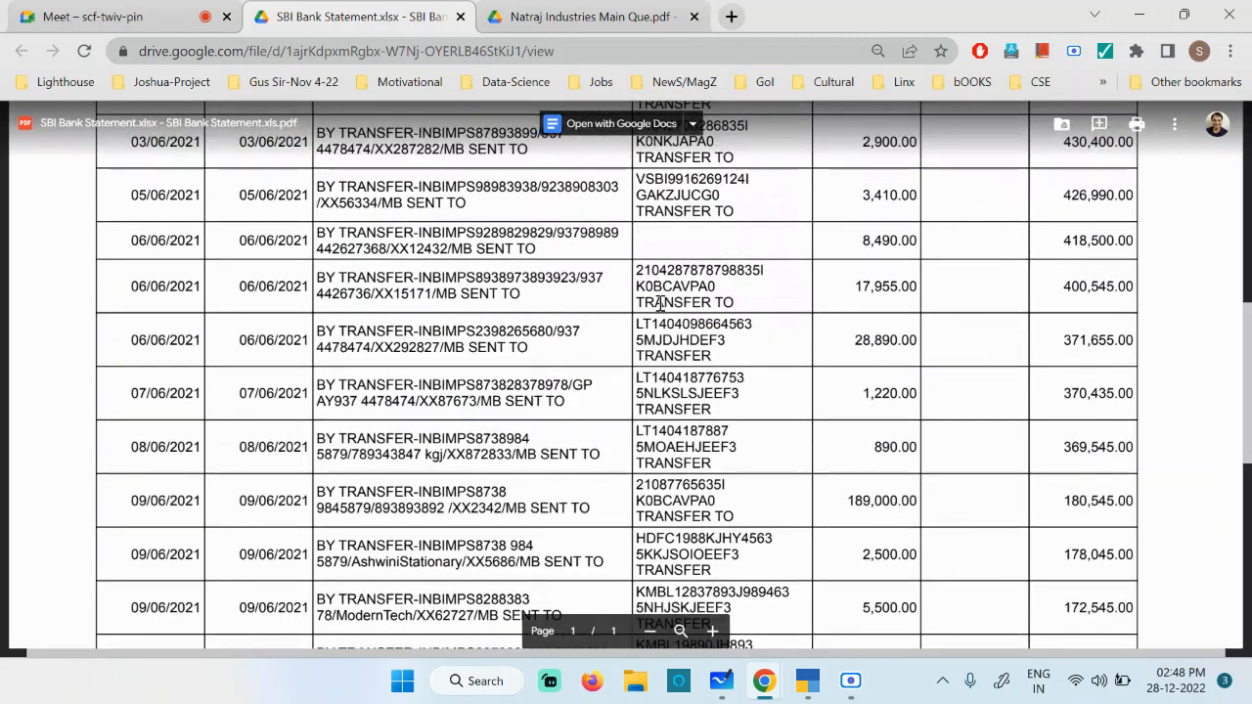
scroll(538, 299, "down", 1)
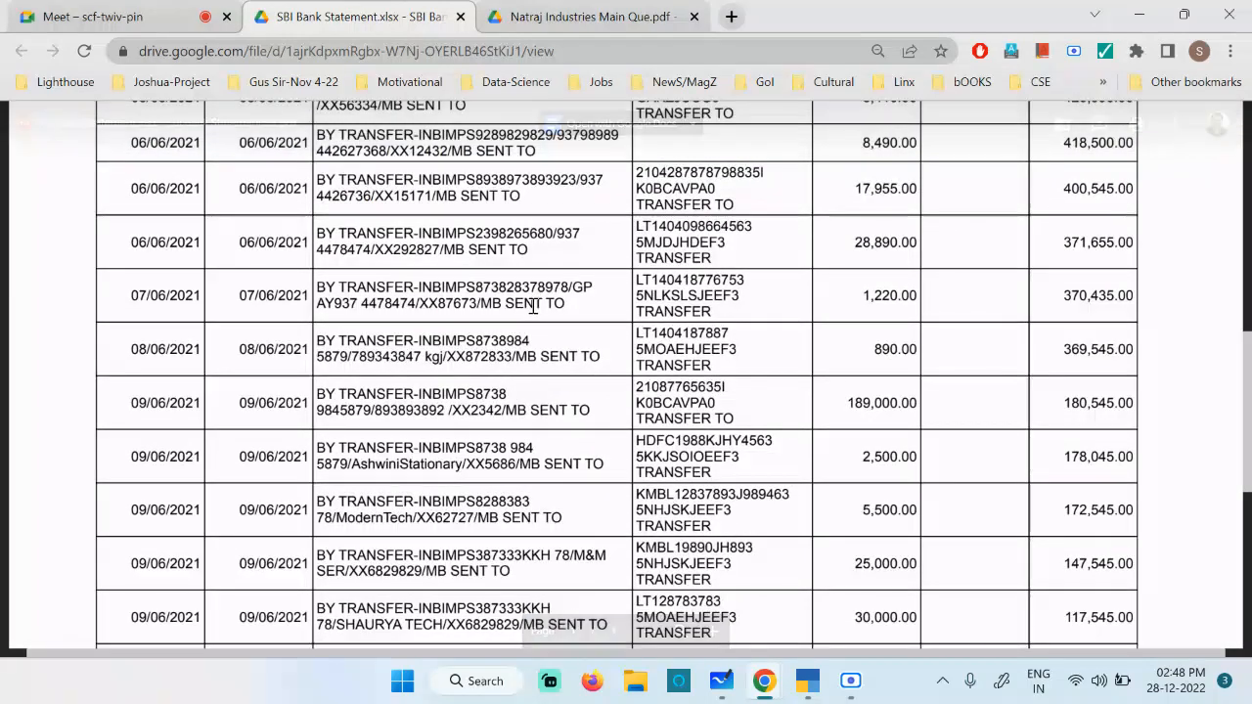
scroll(480, 303, "down", 1)
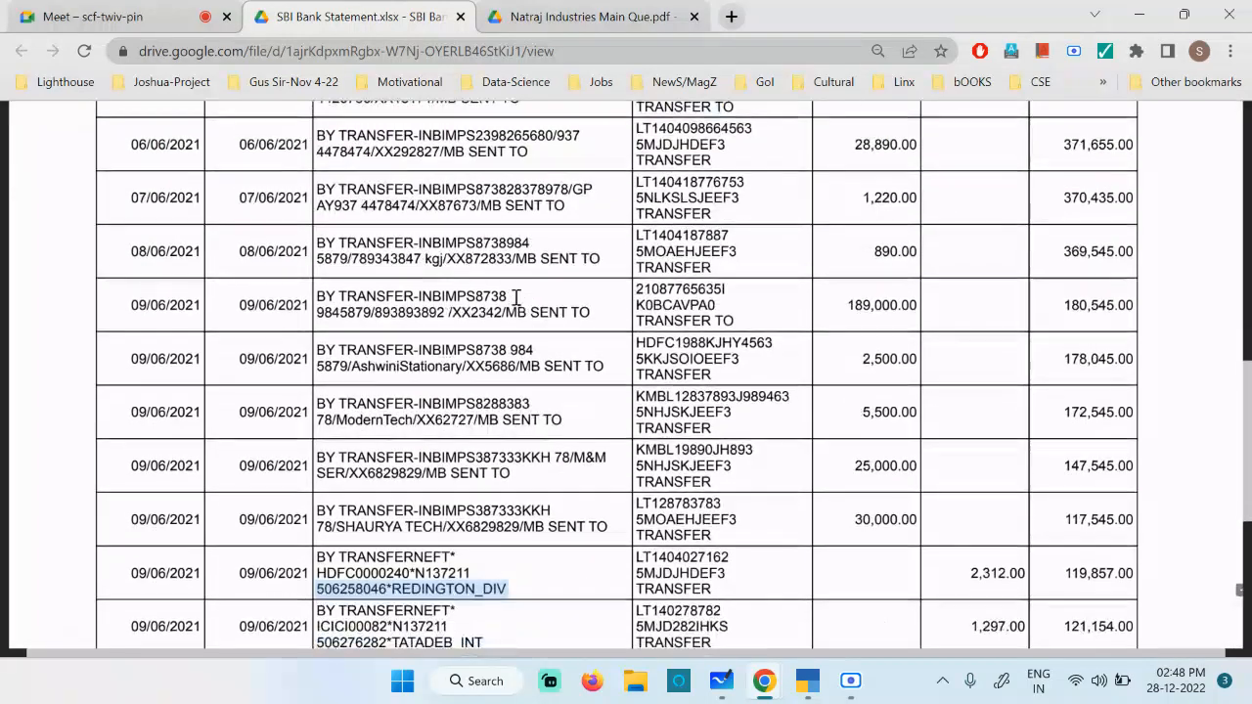
double_click(364, 367)
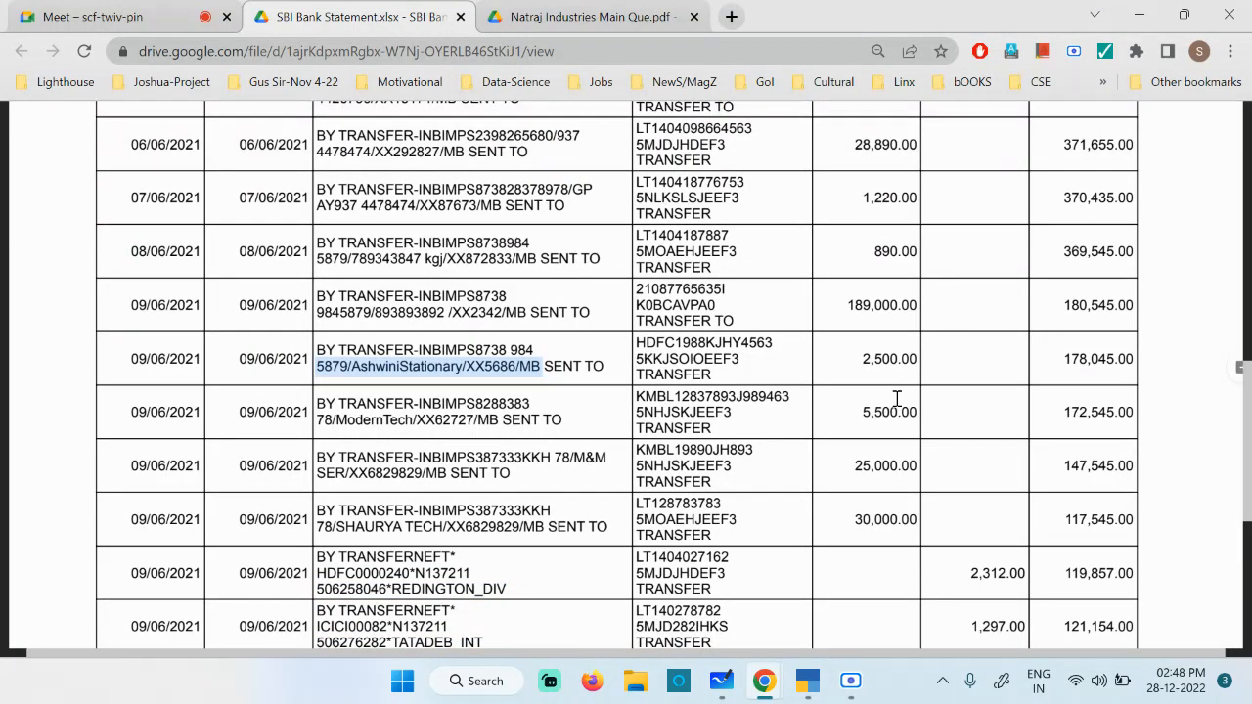
Examine the statement's credit transactions, highlighting the REDINGTON_DIV description and the 95,000.00 credit from MANGESH_TRDRS.
scroll(939, 410, "up", 5)
scroll(1041, 436, "down", 1)
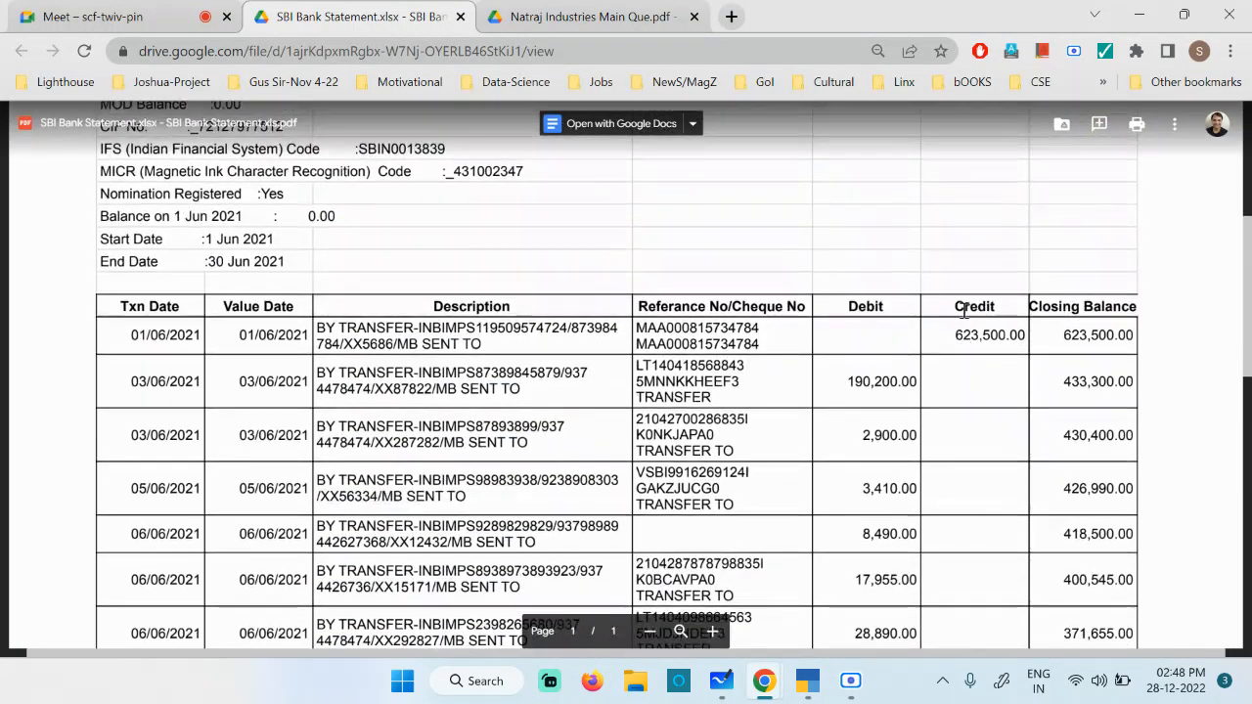
scroll(945, 389, "down", 8)
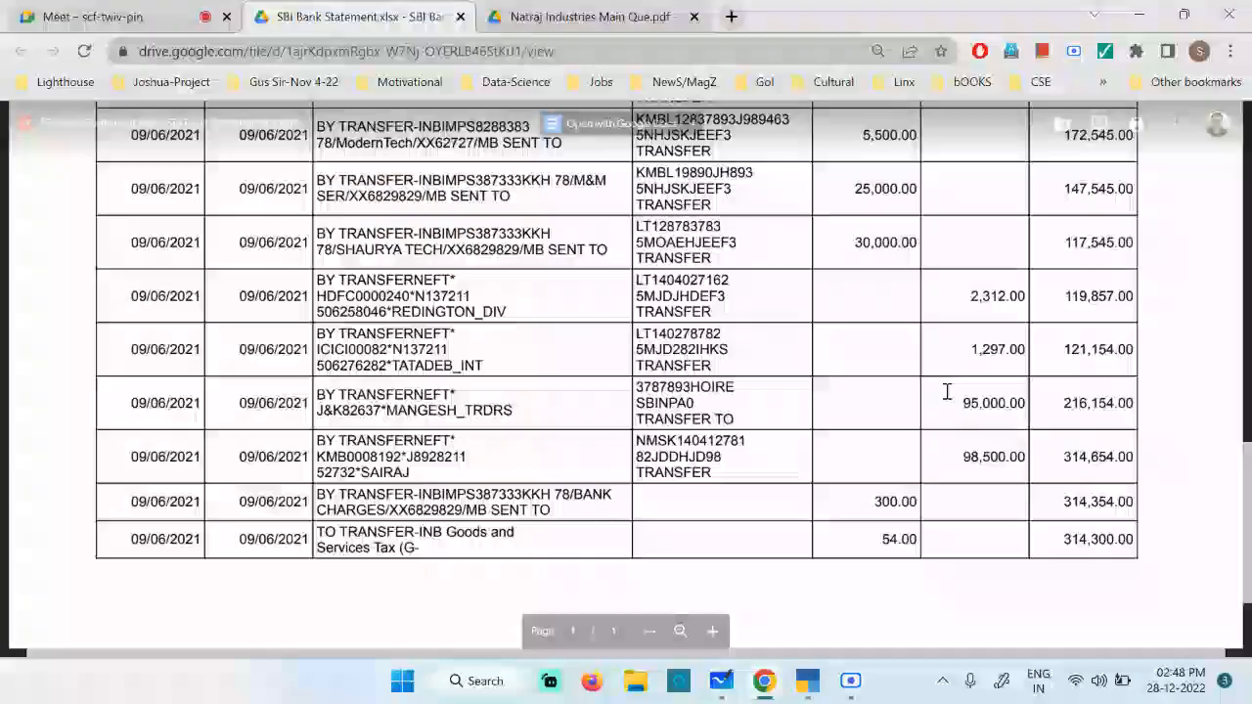
triple_click(416, 297)
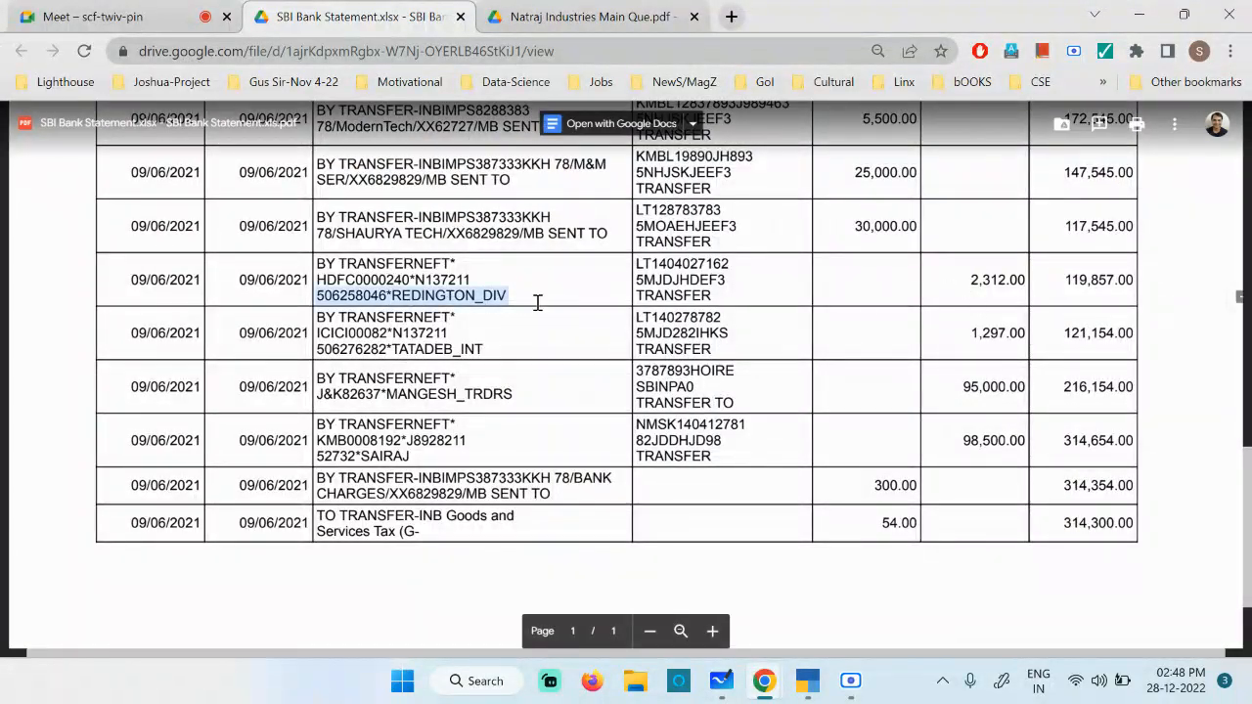
triple_click(426, 396)
left_click_drag(427, 396, 1027, 390)
scroll(1004, 407, "up", 2)
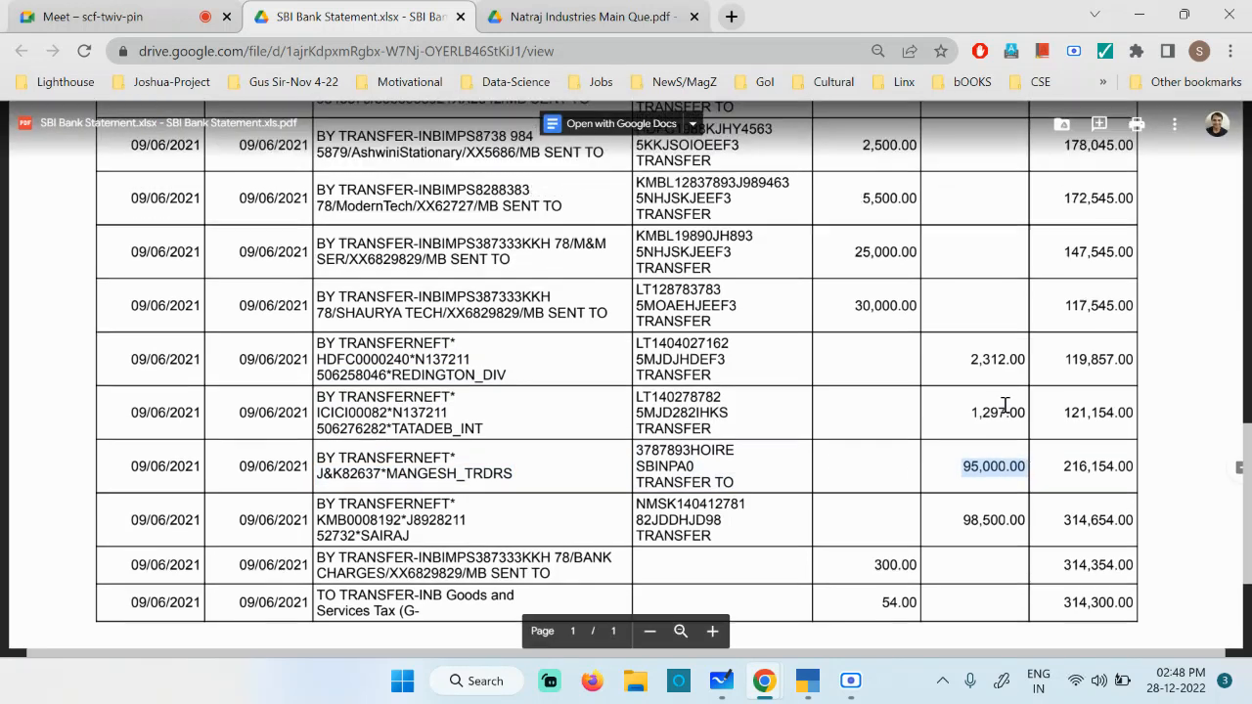
scroll(1004, 408, "down", 2)
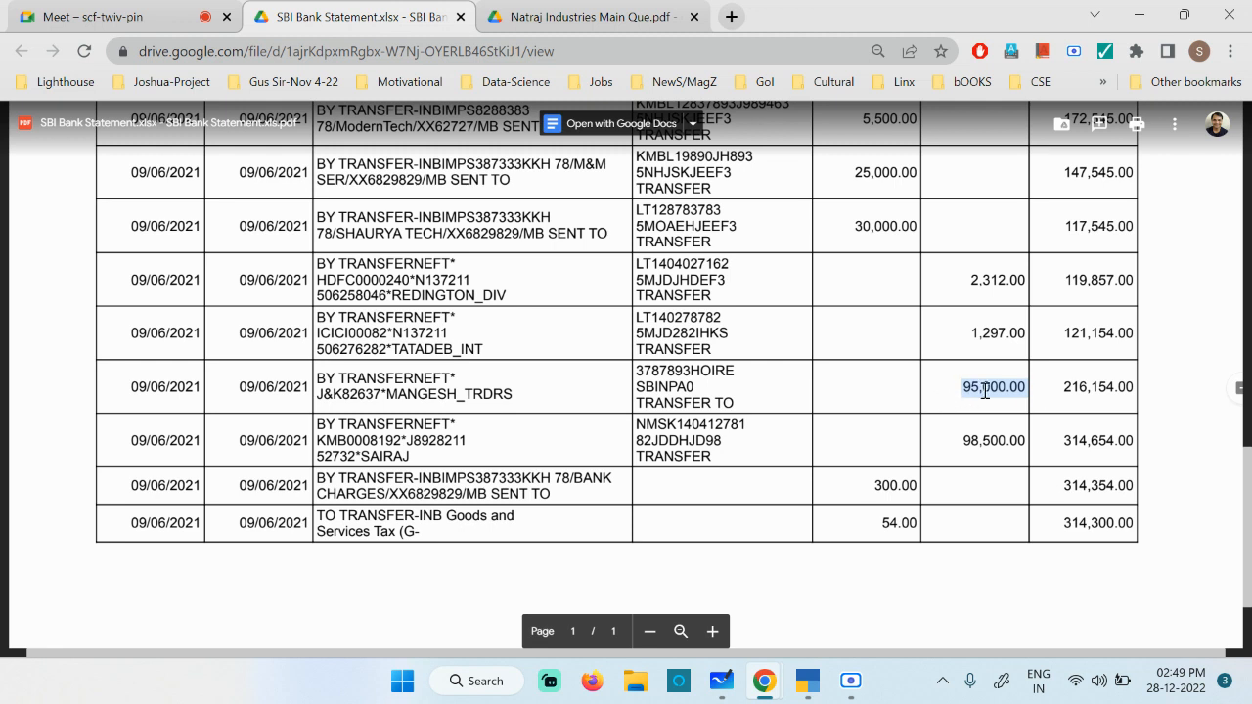
Return to TallyPrime, switch to a receipt voucher, and recheck the MANGESH_TRDRS entry in the SBI Bank Statement.
key("alt+Tab")
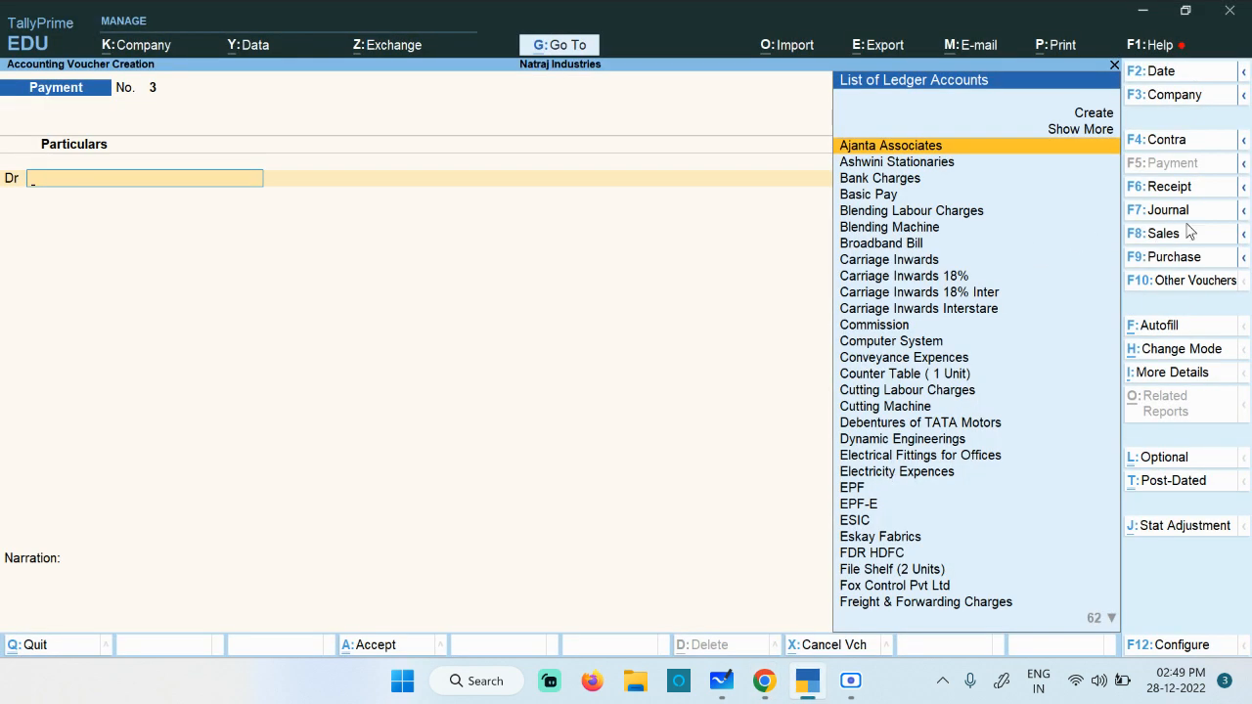
left_click(1185, 194)
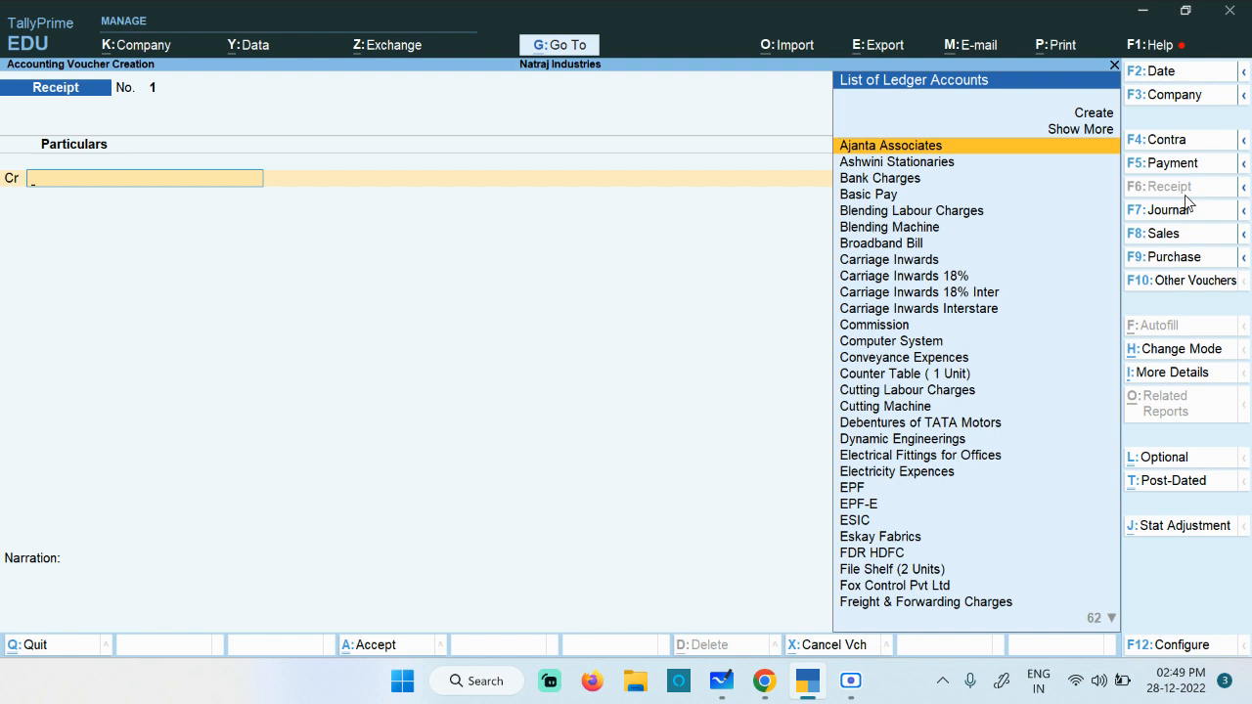
left_click(755, 684)
left_click(537, 586)
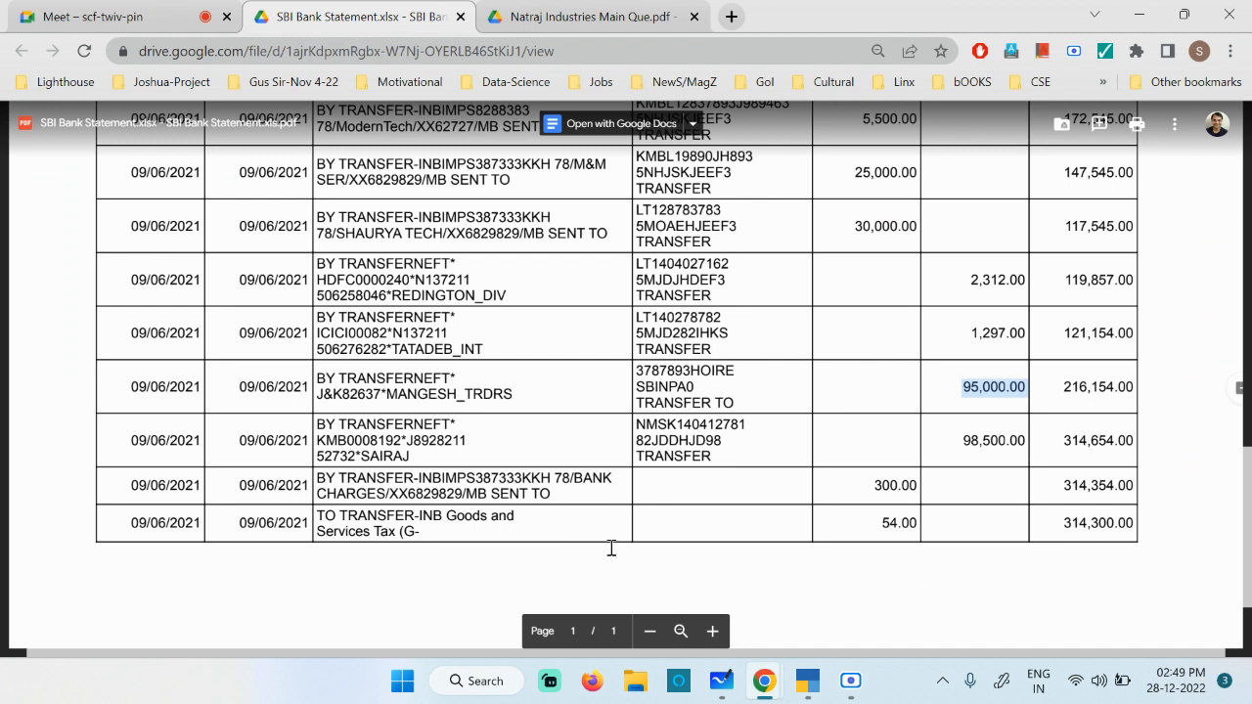
double_click(411, 394)
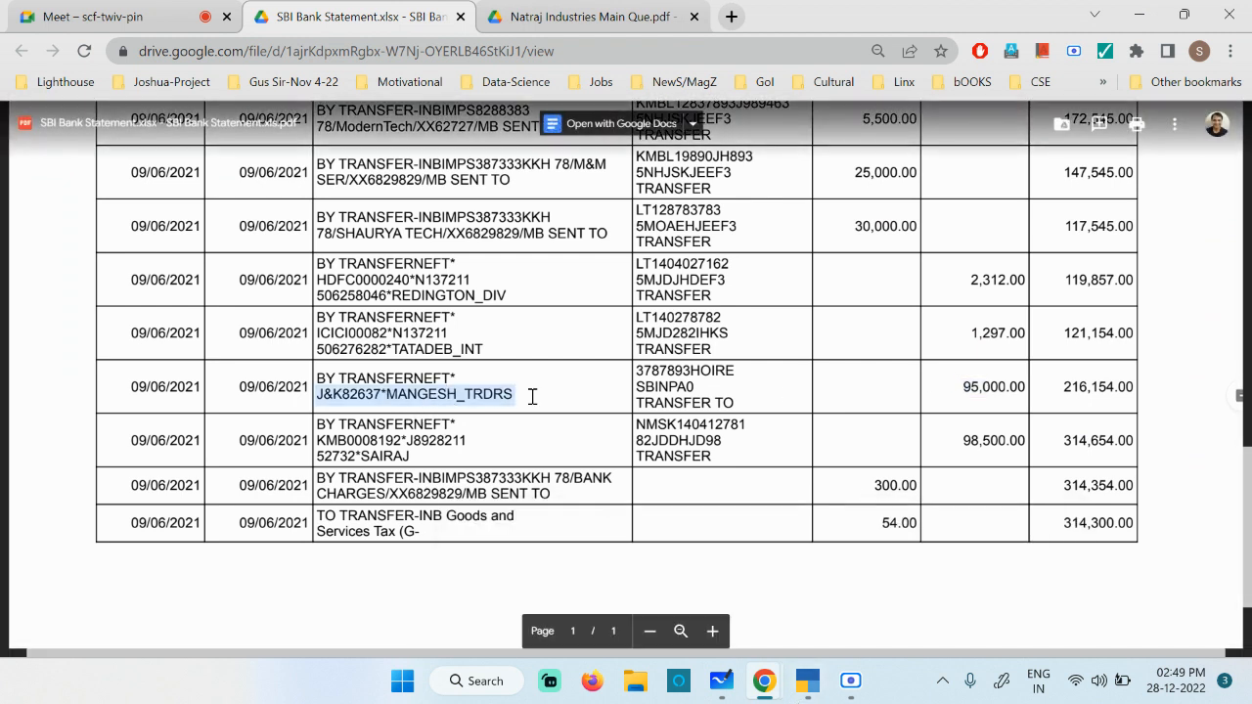
left_click(807, 681)
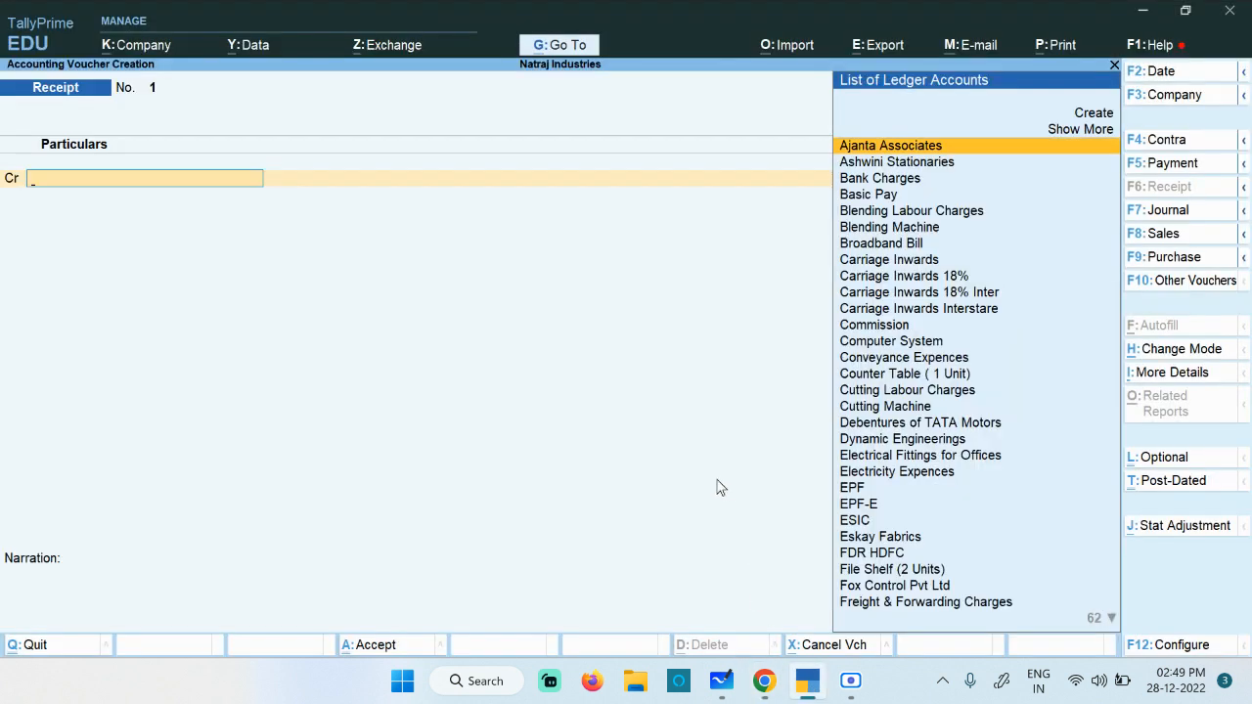
Find the Mangesh Traders ledger by "Ma" and select it as the credit account of the receipt voucher.
type("Ma")
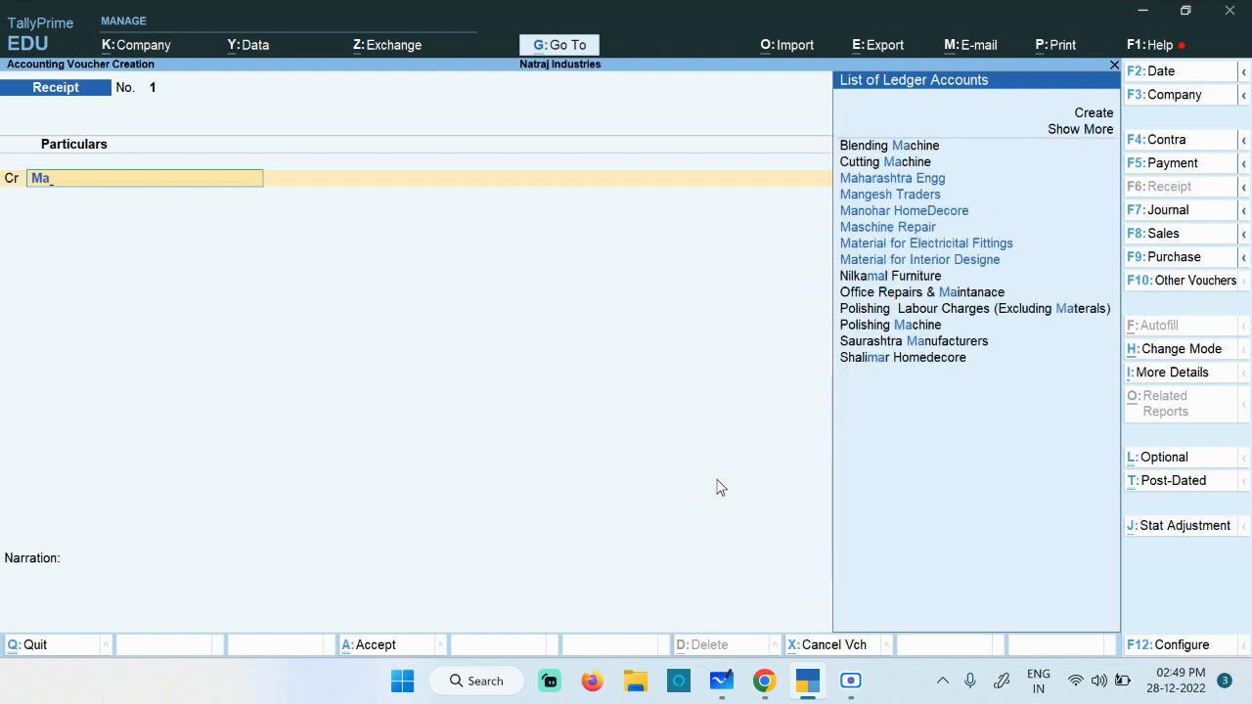
key("Down")
key("Down")
key("Down")
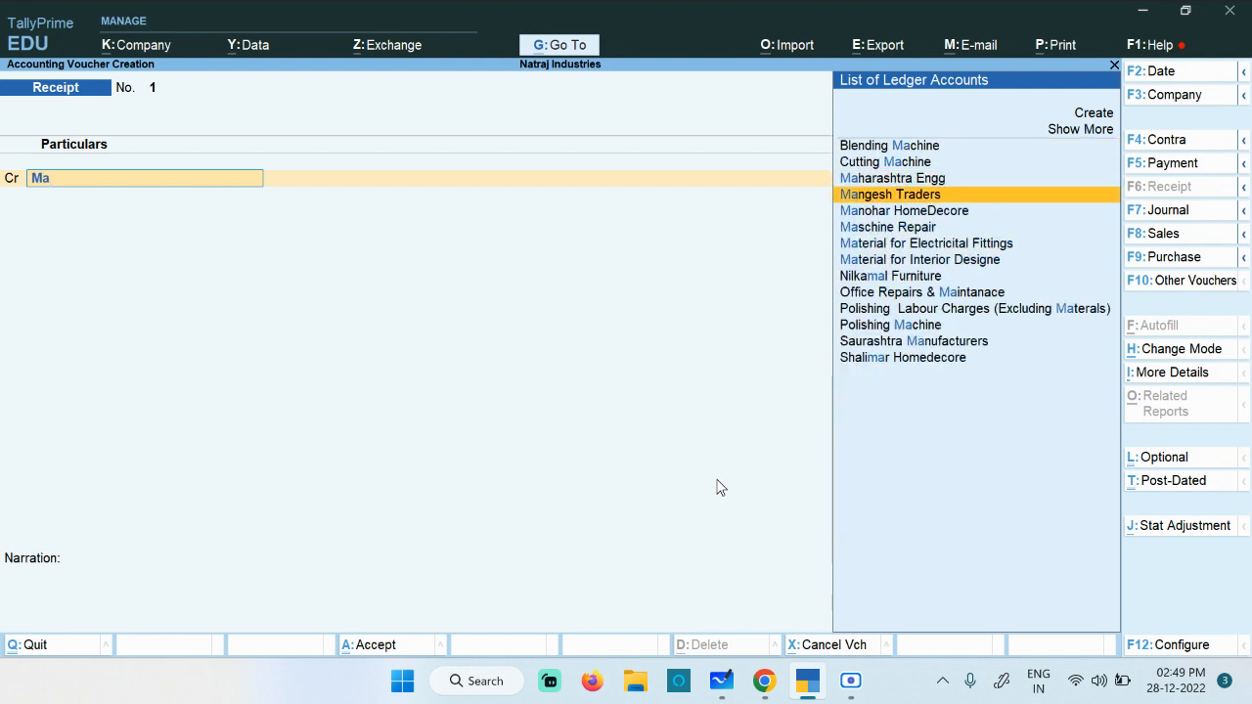
key("Up")
key("Up")
key("Up")
key("Up")
key("Up")
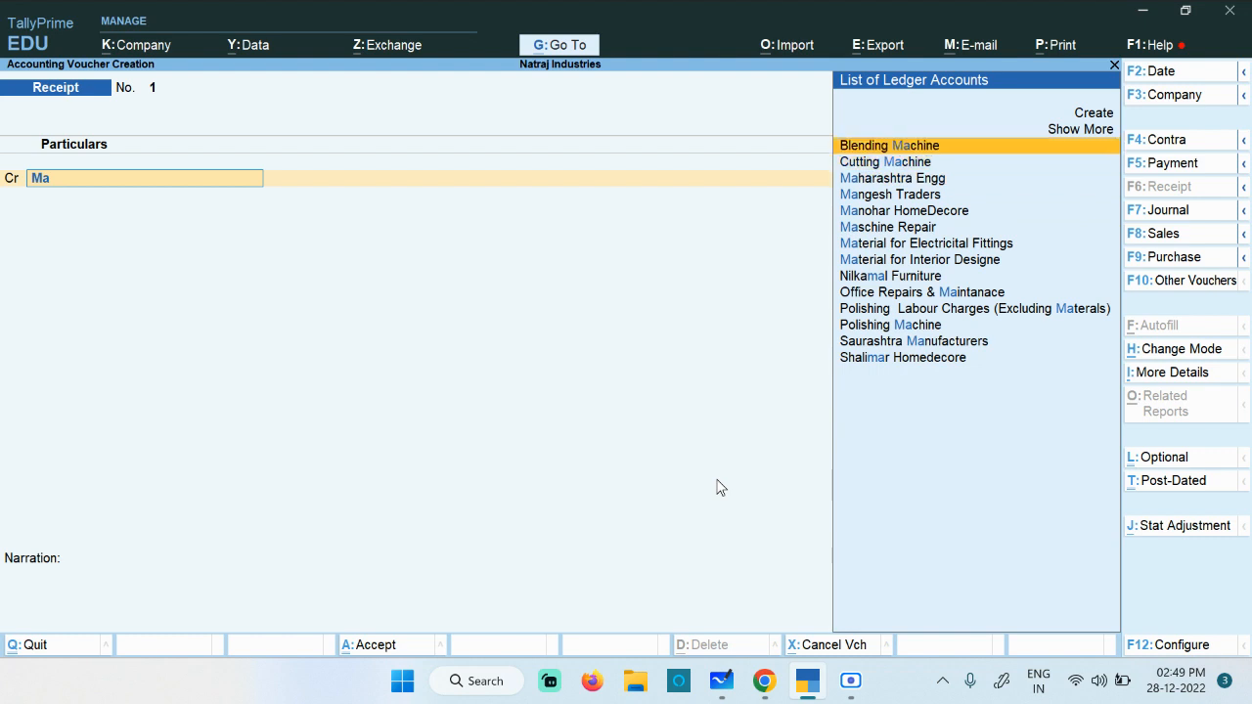
key("Down")
key("Down")
key("Down")
key("Return")
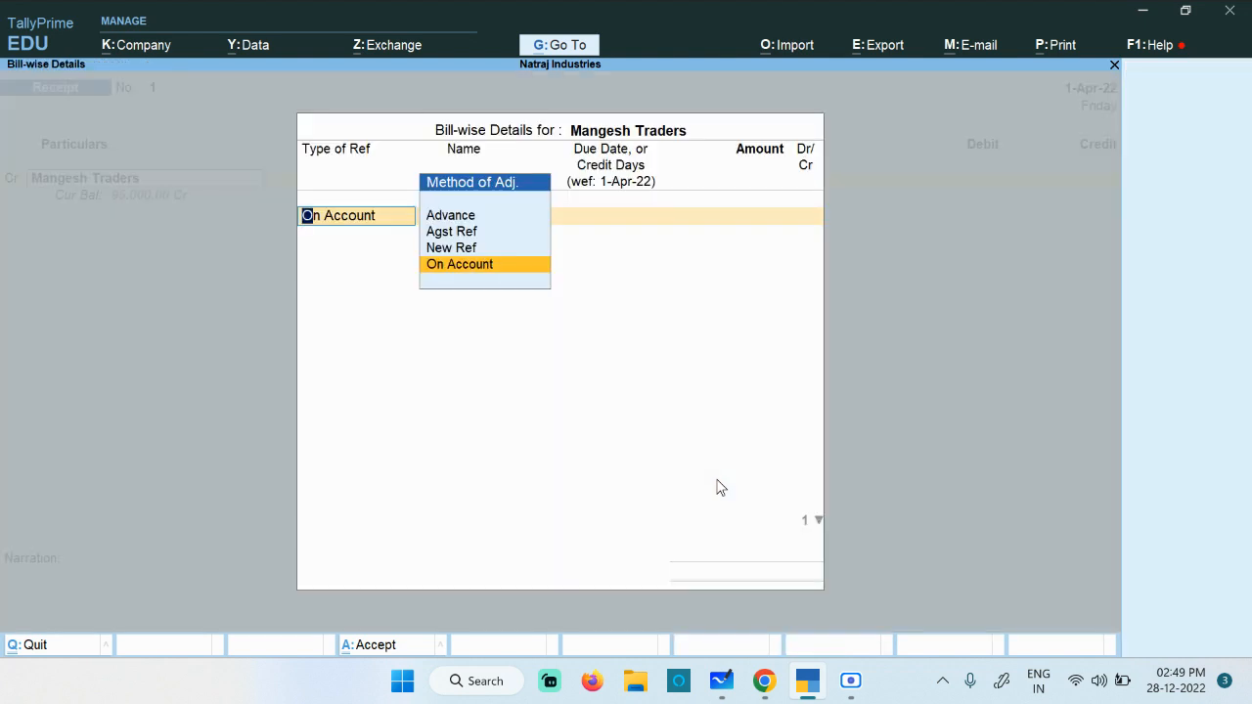
key("Up")
key("Up")
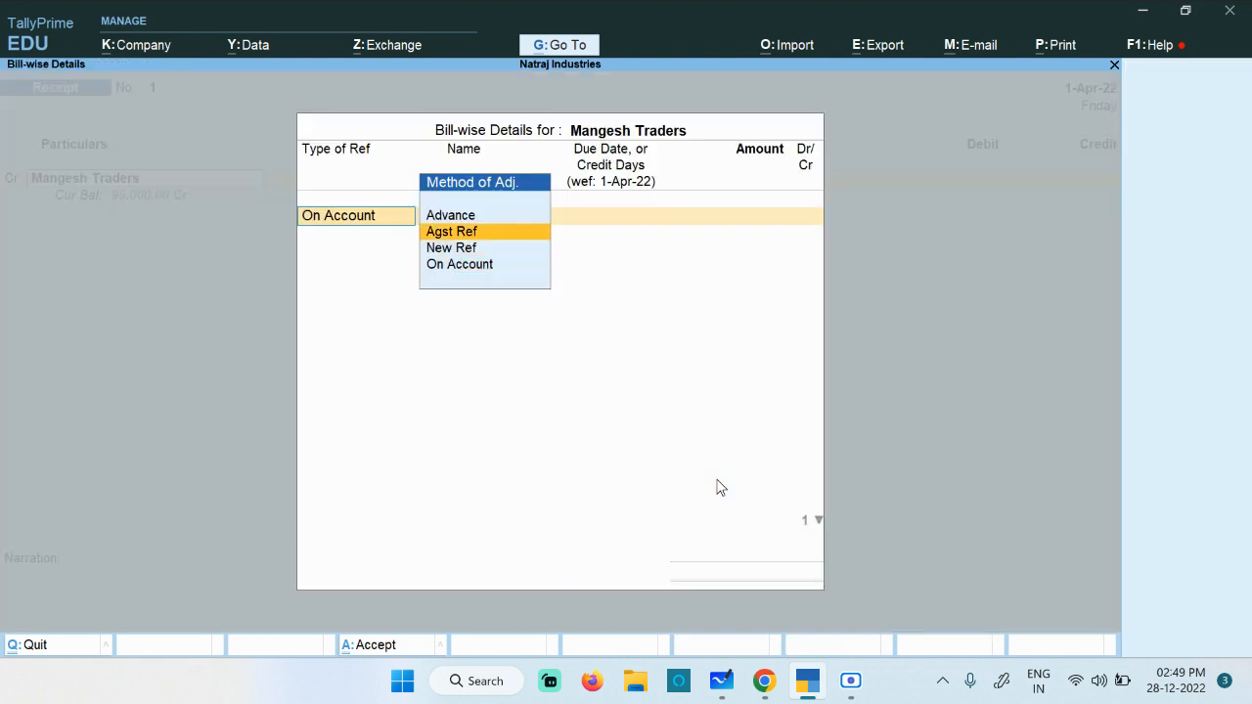
key("Return")
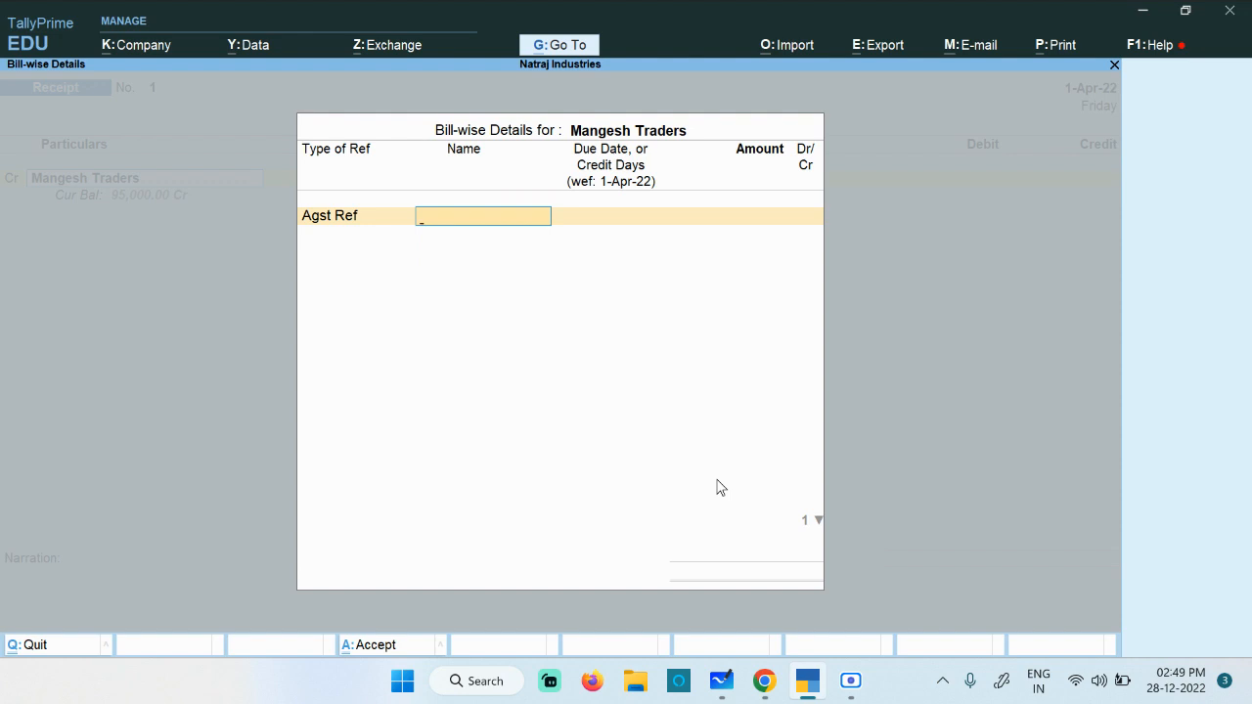
key("BackSpace")
Set Mangesh Traders' bill-wise reference type to On Account and check the receipt amount in the SBI Bank Statement in Chrome.
key("Down")
key("Down")
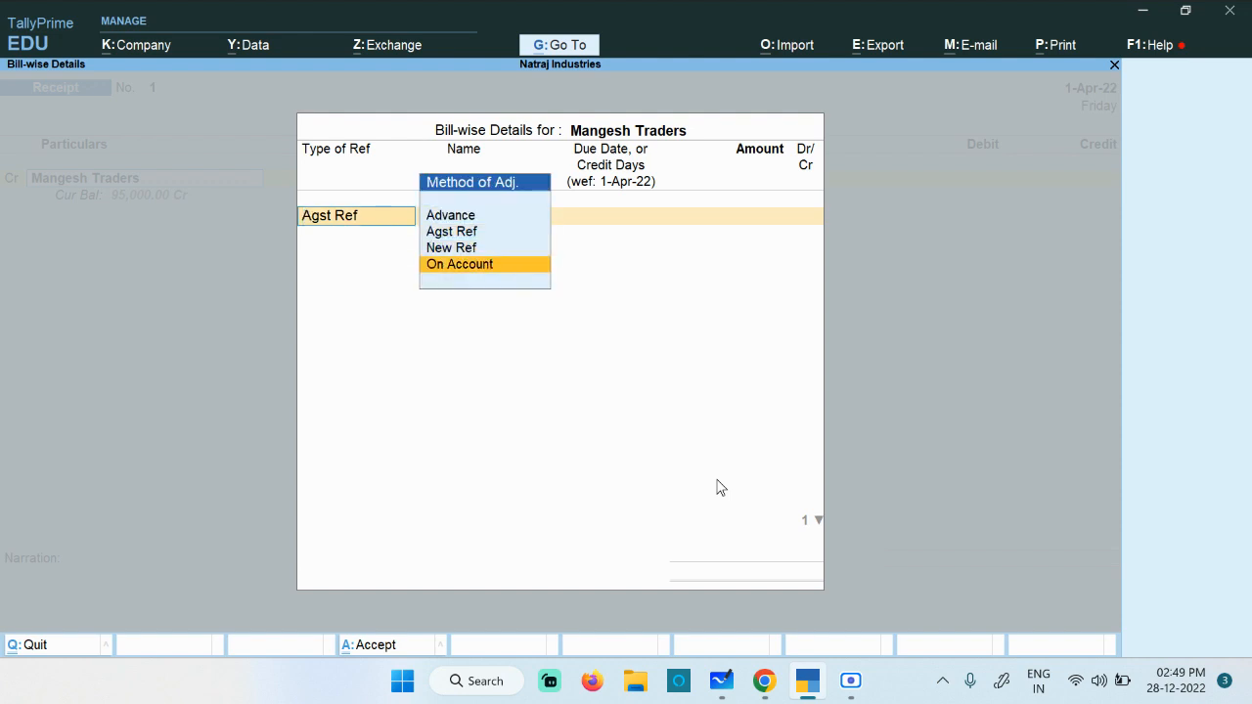
key("Return")
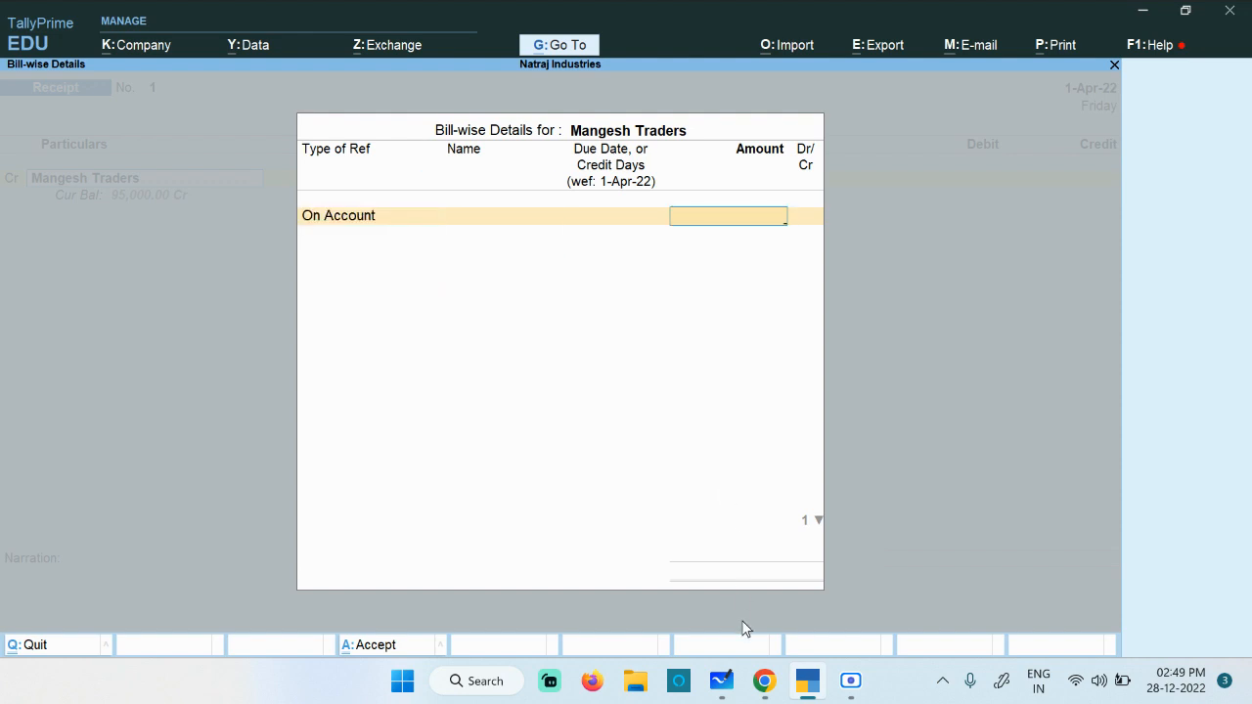
mouse_move(764, 681)
left_click(573, 573)
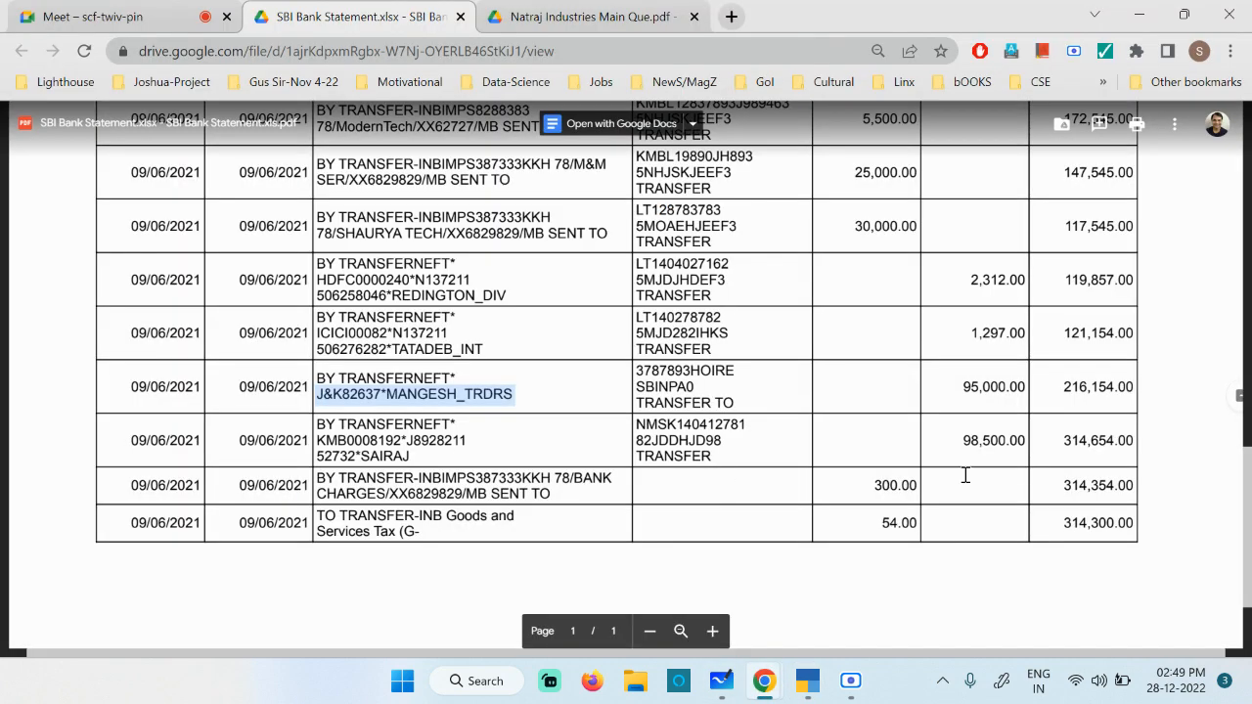
Recheck the 95,000.00 MANGESH_TRDRS credit in the statement, and enter 95000 as Mangesh Traders' On Account amount in TallyPrime.
double_click(966, 387)
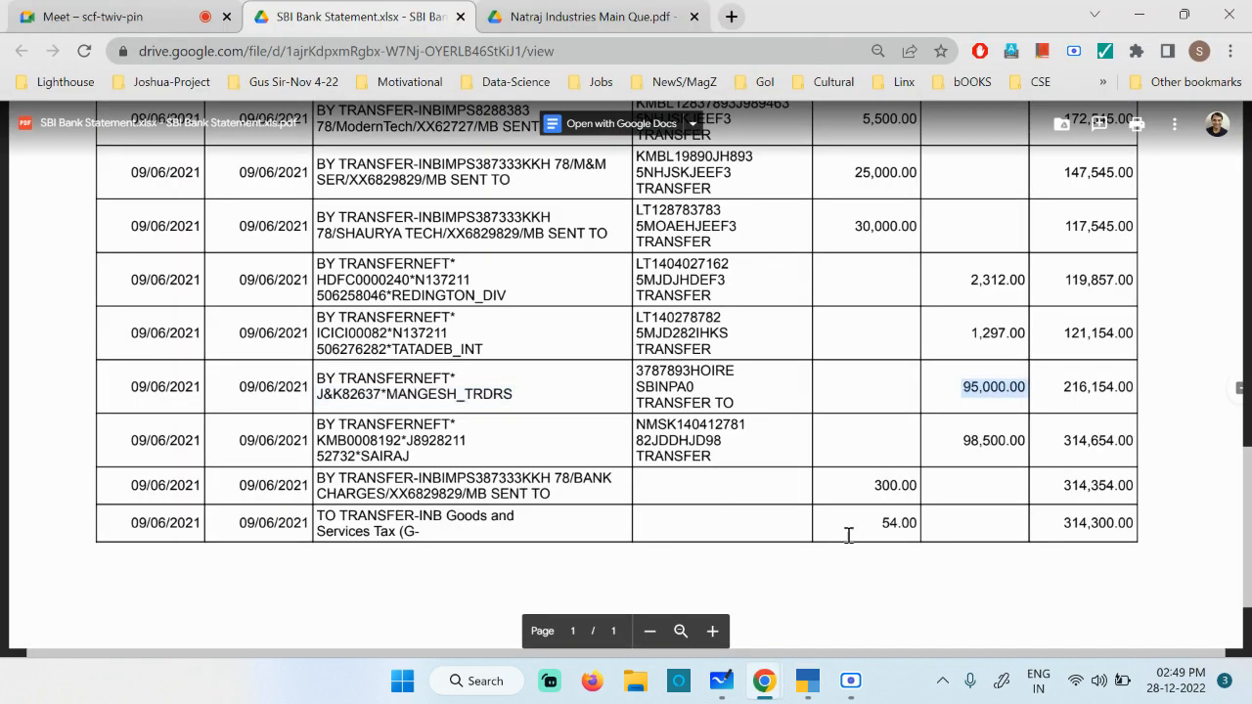
left_click(808, 681)
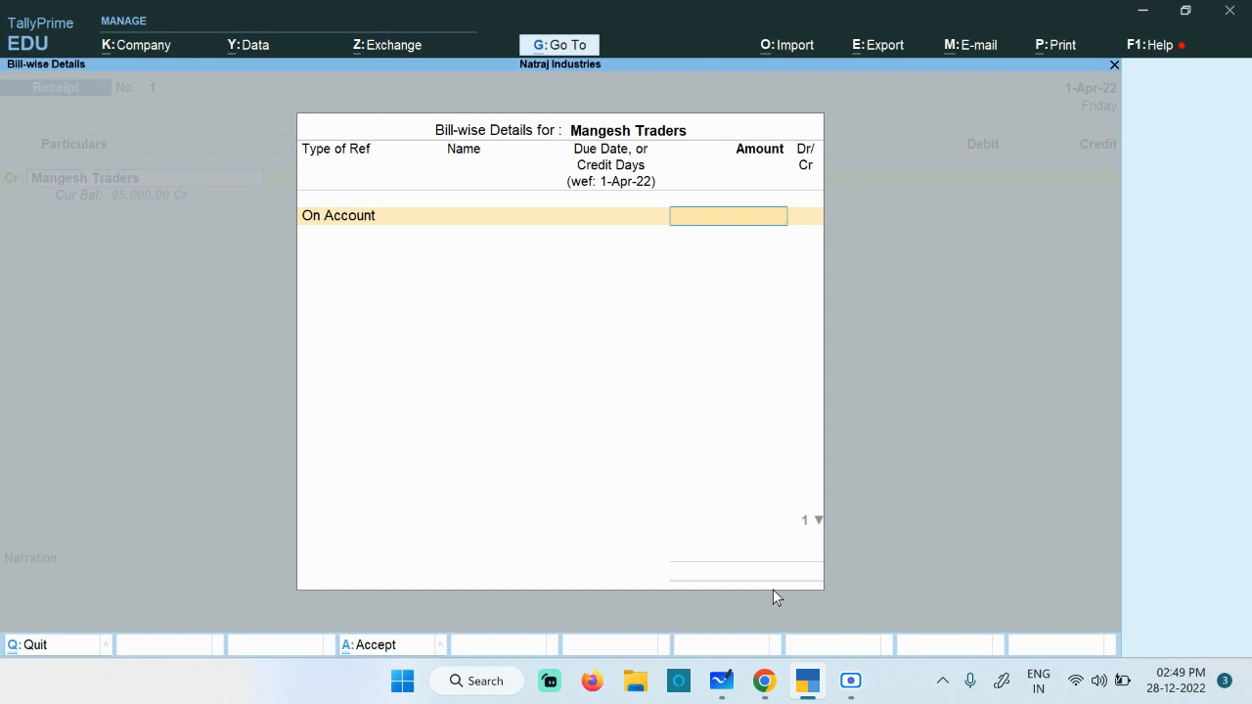
type("95000")
key("Return")
key("Return")
key("Return")
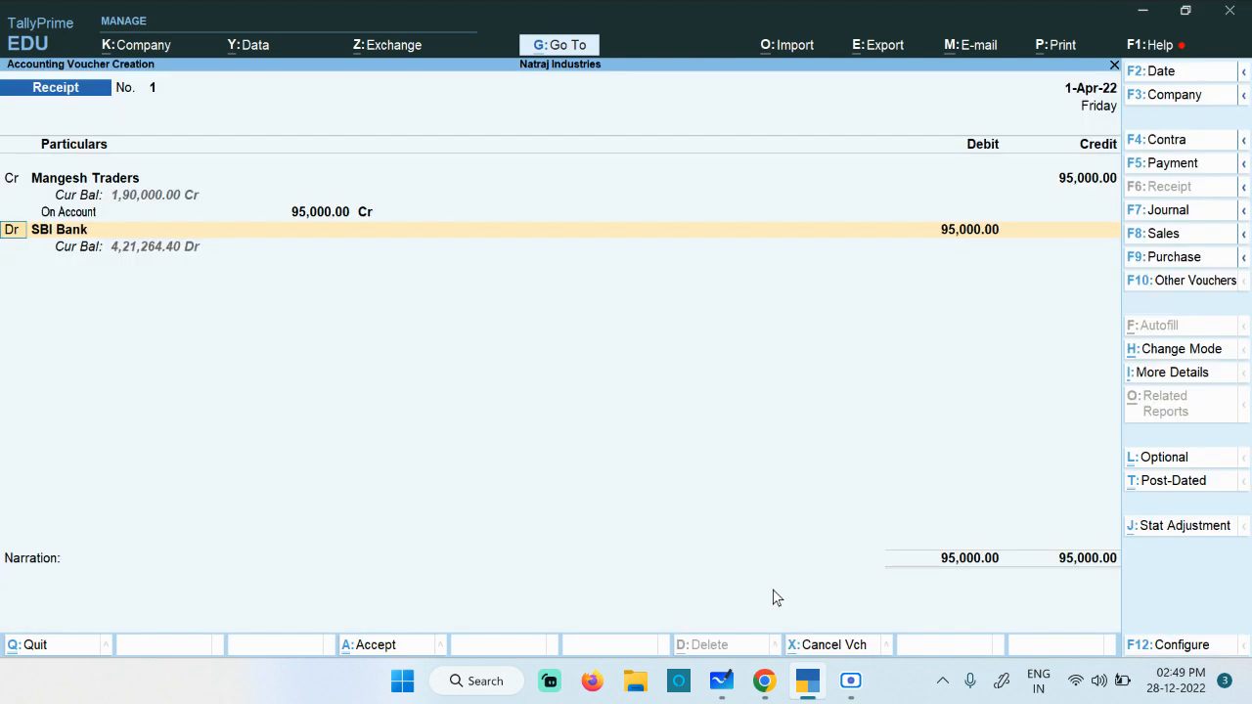
Debit SBI Bank for 95,000.00 with the Cheque/DD bank allocation and save the receipt voucher without a narration.
key("Return")
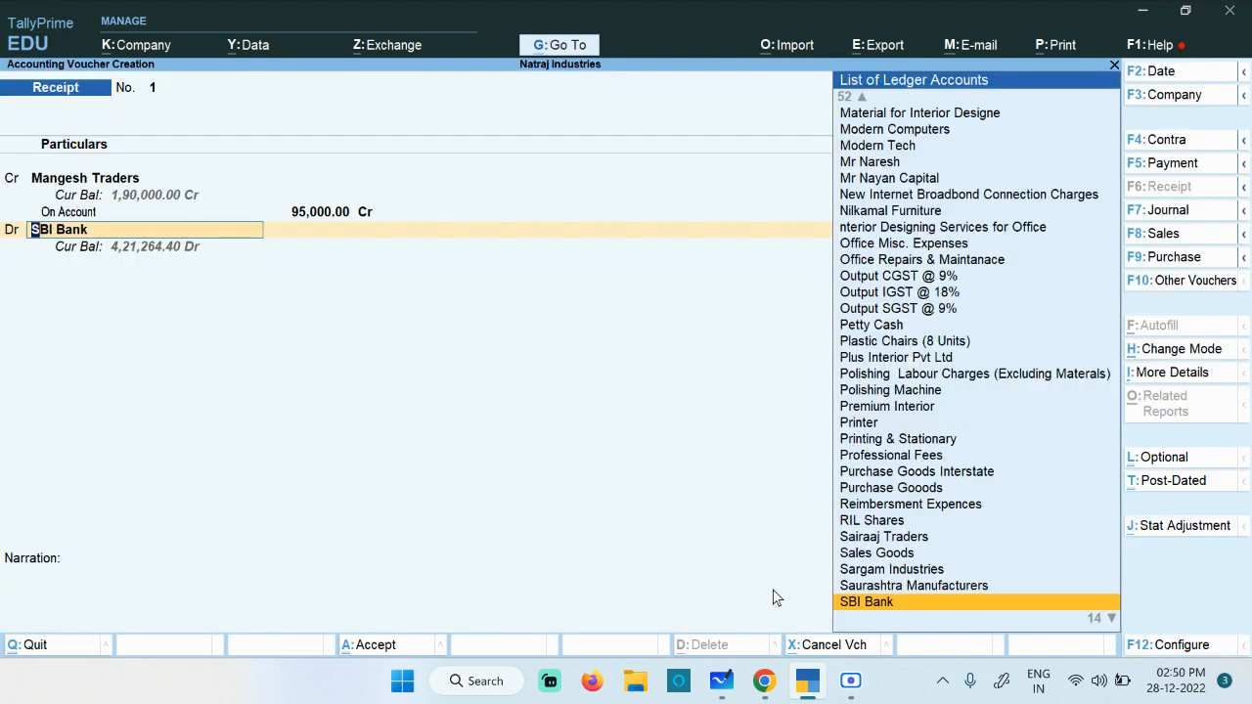
key("Return")
key("Return")
key("Return")
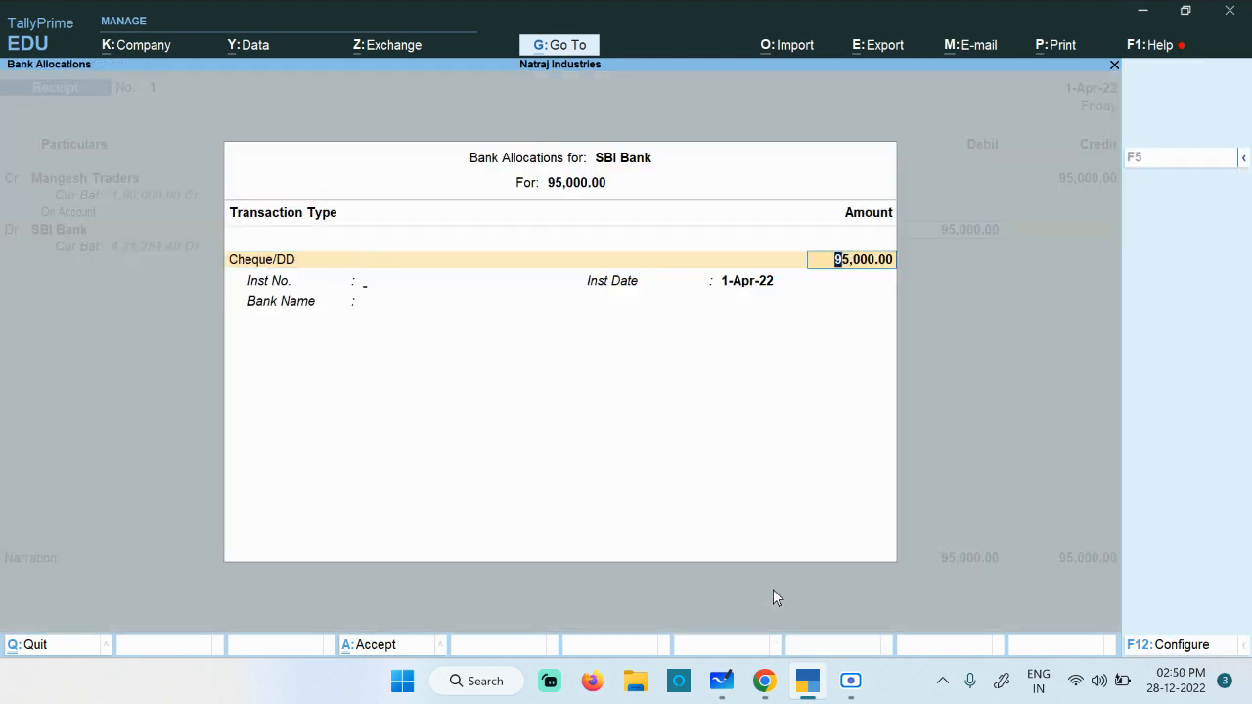
key("Return")
key("Return")
key("Return")
key("Return")
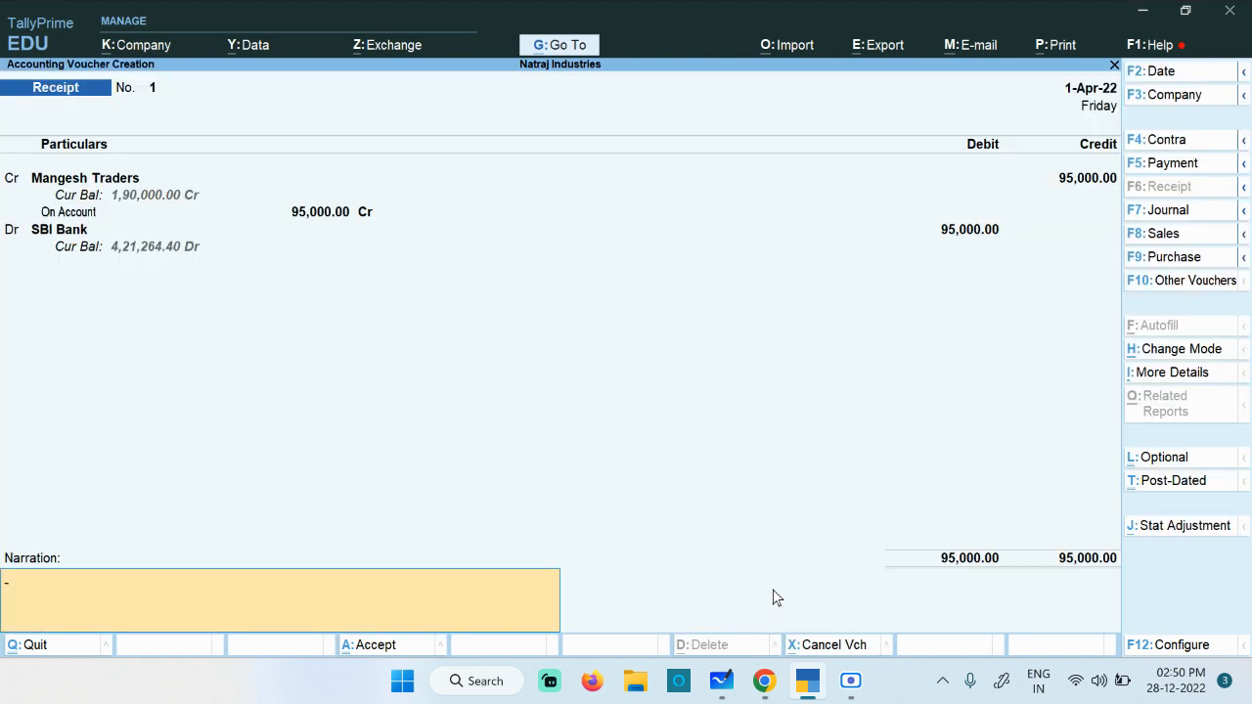
key("Return")
key("Return")
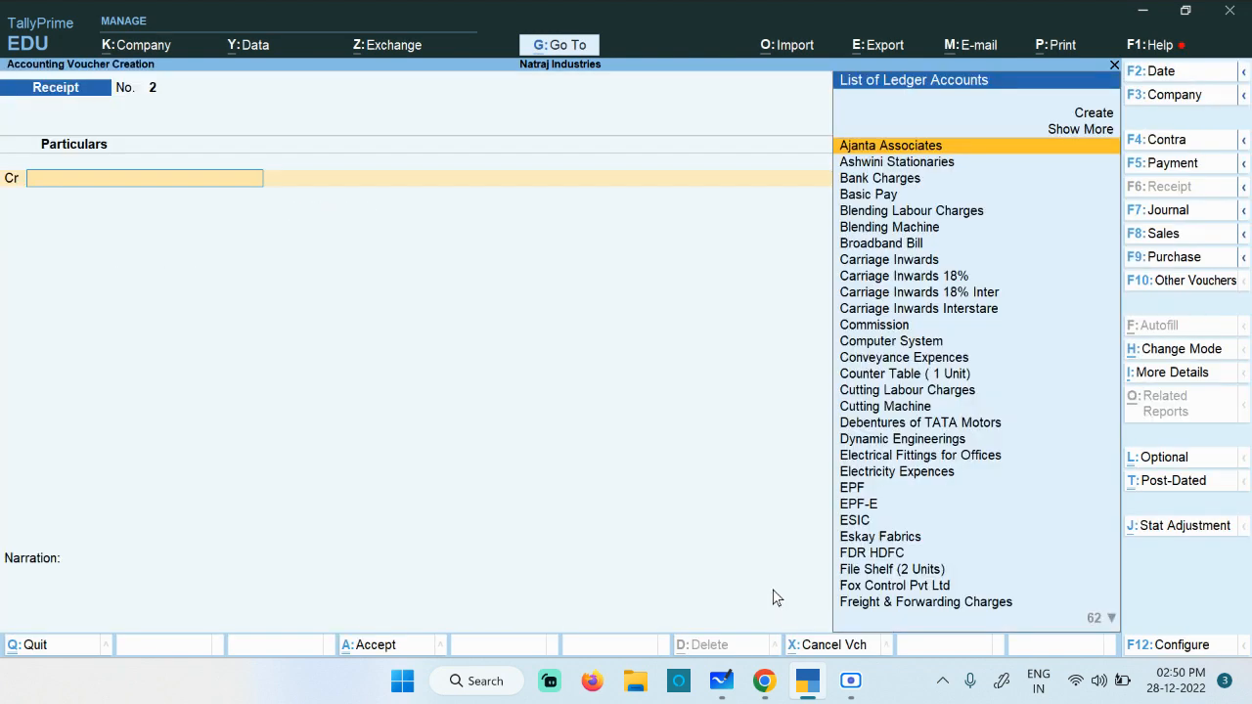
Switch to Microsoft Whiteboard and write "NI" above the hand-drawn square.
left_click(850, 681)
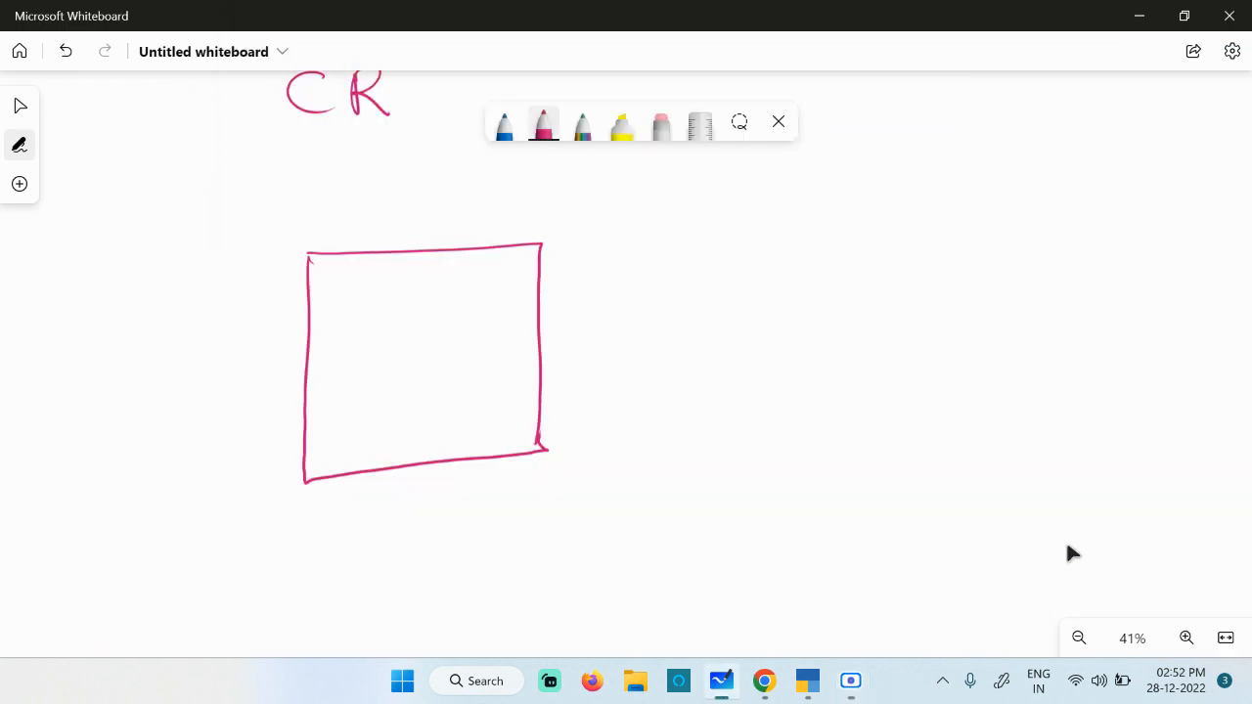
left_click_drag(354, 210, 387, 198)
left_click_drag(403, 203, 430, 199)
mouse_move(417, 201)
left_mouse_down()
mouse_move(415, 233)
mouse_move(442, 231)
left_mouse_up()
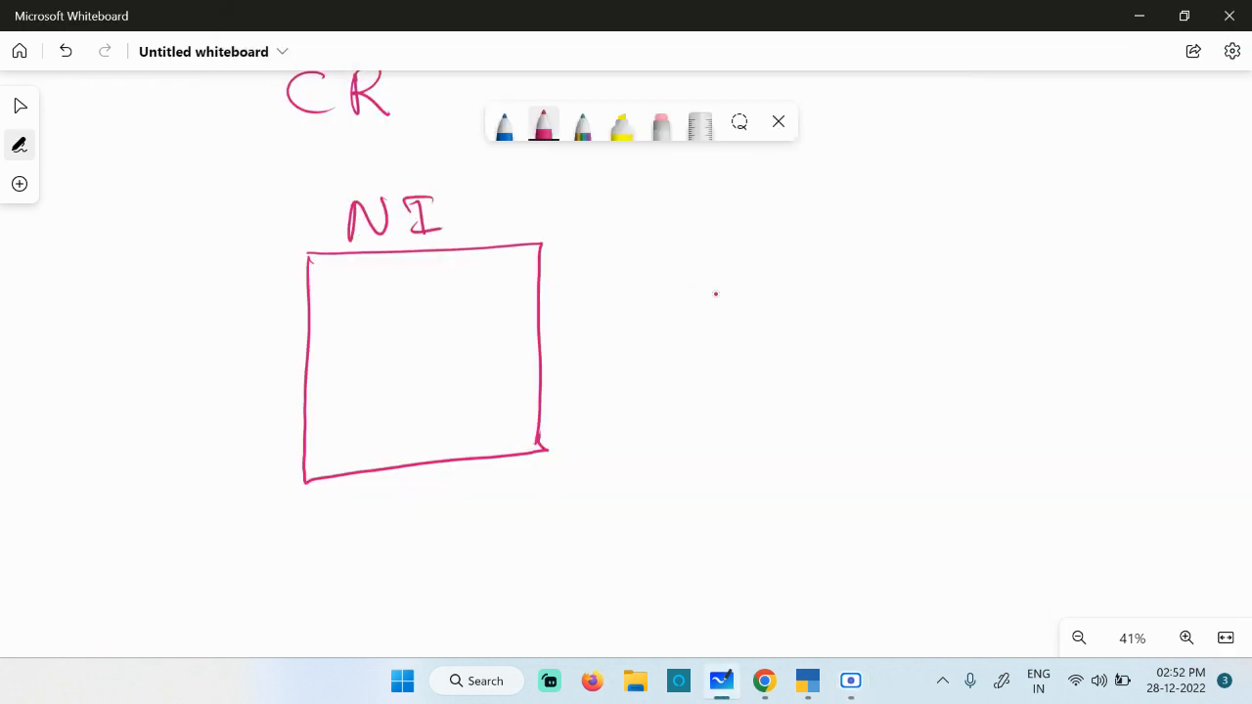
Draw a second box to the right of the NI box and label it "BOI".
left_click_drag(812, 247, 822, 418)
mouse_move(822, 245)
left_mouse_down()
mouse_move(1037, 281)
mouse_move(805, 385)
left_mouse_up()
left_click_drag(867, 176, 866, 221)
left_click_drag(868, 178, 892, 223)
mouse_move(932, 186)
left_mouse_down()
mouse_move(968, 221)
mouse_move(990, 177)
left_mouse_up()
left_click_drag(963, 221, 998, 217)
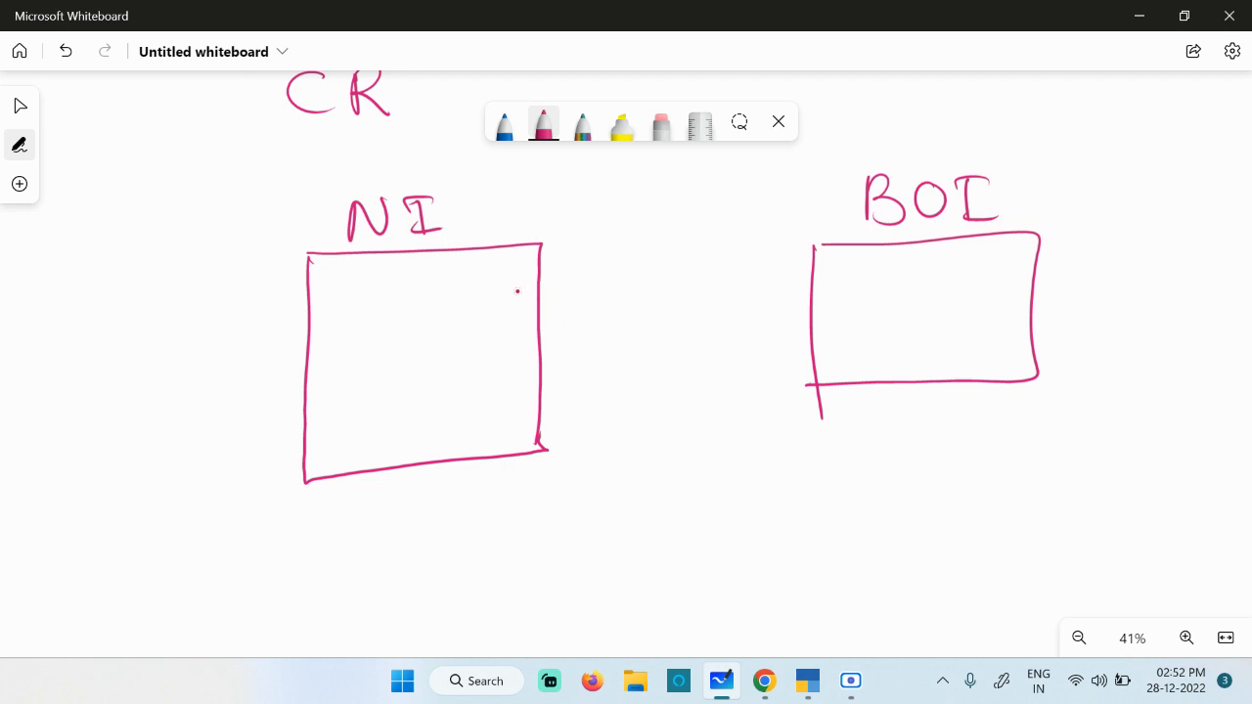
Draw an arrow from the NI box to the BOI box, writing "CR" at the NI end and "DR" at the BOI end.
mouse_move(496, 292)
left_mouse_down()
mouse_move(839, 283)
mouse_move(821, 309)
left_mouse_up()
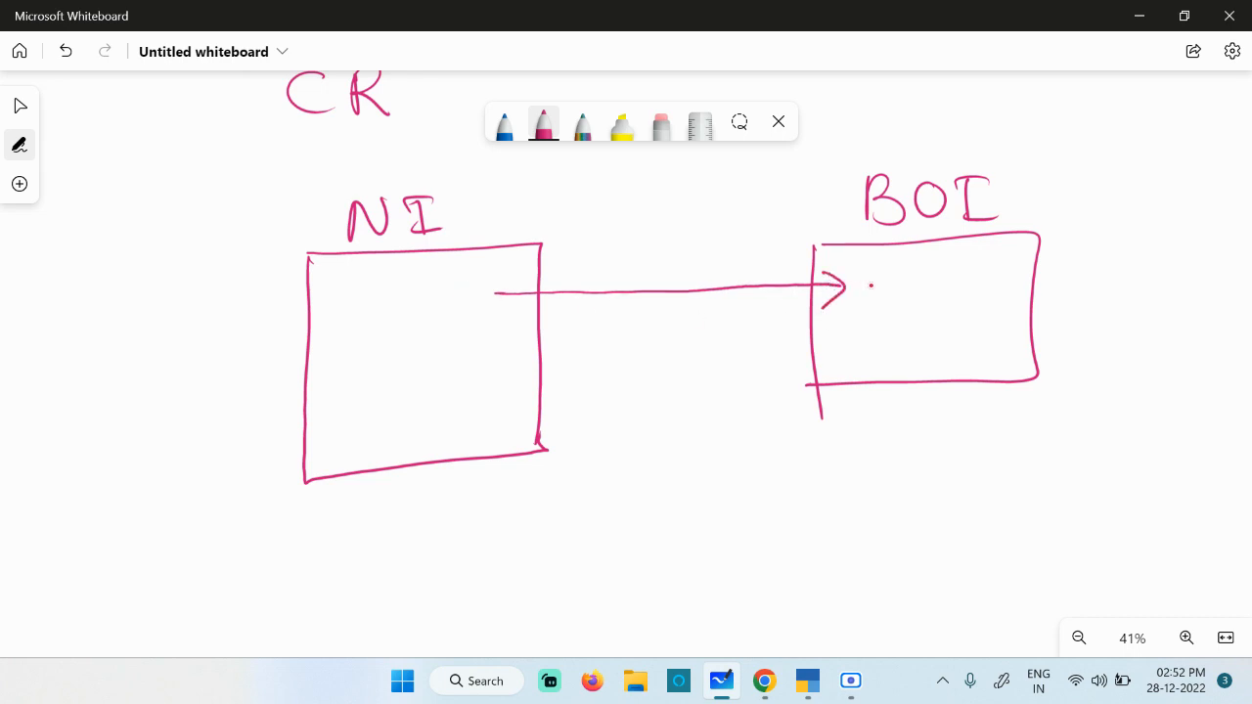
mouse_move(448, 289)
left_mouse_down()
mouse_move(448, 328)
mouse_move(483, 323)
left_mouse_up()
mouse_move(867, 268)
left_mouse_down()
mouse_move(865, 307)
mouse_move(901, 305)
left_mouse_up()
left_click_drag(900, 270, 936, 305)
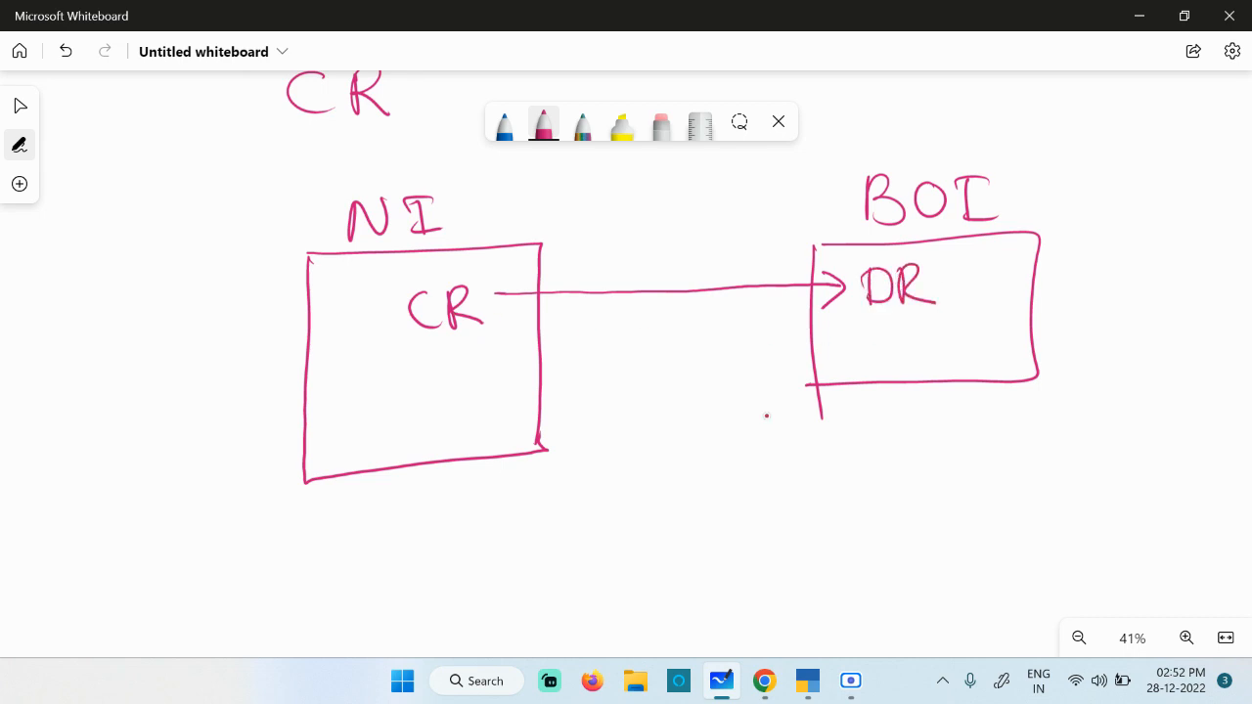
Write "Depost" above the arrow and draw a return arrow from the BOI box to the NI box.
mouse_move(603, 237)
left_mouse_down()
mouse_move(603, 274)
mouse_move(642, 247)
mouse_move(661, 272)
mouse_move(692, 237)
mouse_move(696, 258)
mouse_move(722, 252)
left_mouse_up()
left_click_drag(716, 232, 749, 223)
left_click_drag(843, 348, 512, 356)
left_click_drag(523, 341, 525, 378)
left_click(392, 233)
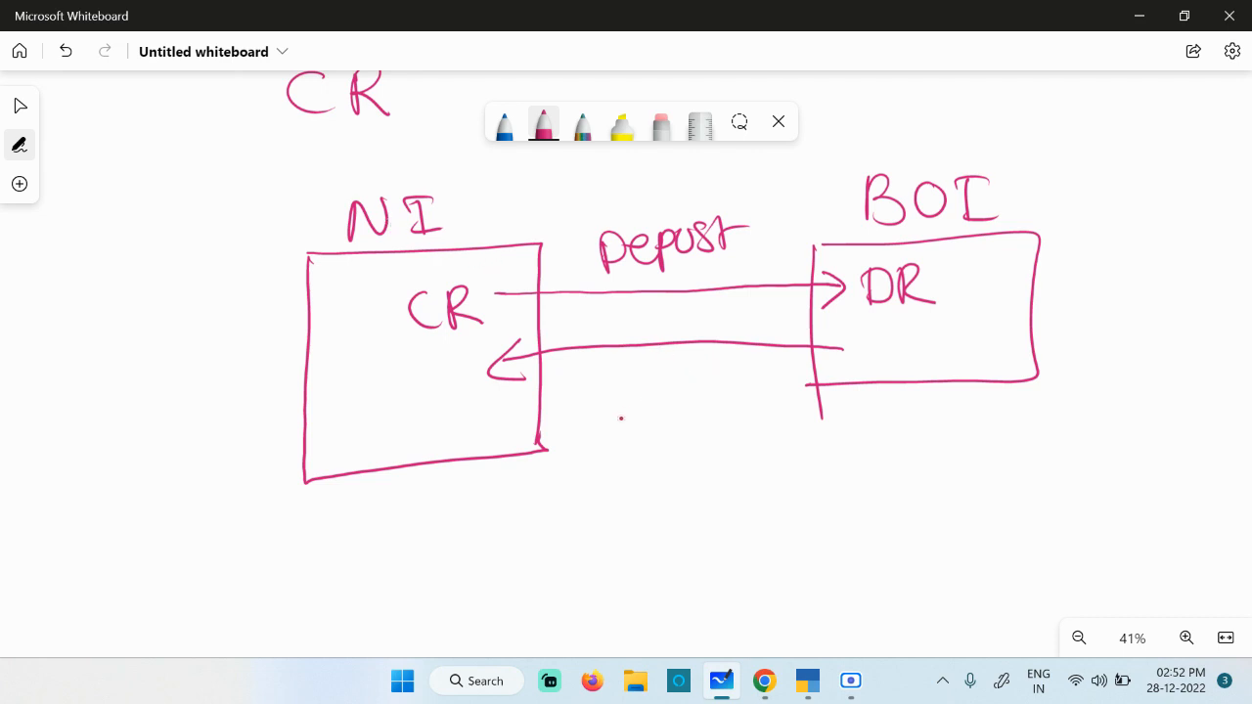
Label the return arrow "DR" in the NI box and "CR" in the BOI box.
mouse_move(415, 364)
left_mouse_down()
mouse_move(413, 410)
mouse_move(440, 410)
left_mouse_up()
left_click_drag(442, 366, 487, 410)
left_click_drag(900, 333, 907, 367)
mouse_move(908, 331)
left_mouse_down()
mouse_move(914, 348)
mouse_move(958, 369)
left_mouse_up()
Circle the NI label and draw an upward arrow beneath the NI box.
scroll(972, 371, "down", 2)
left_click_drag(1062, 502, 743, 493)
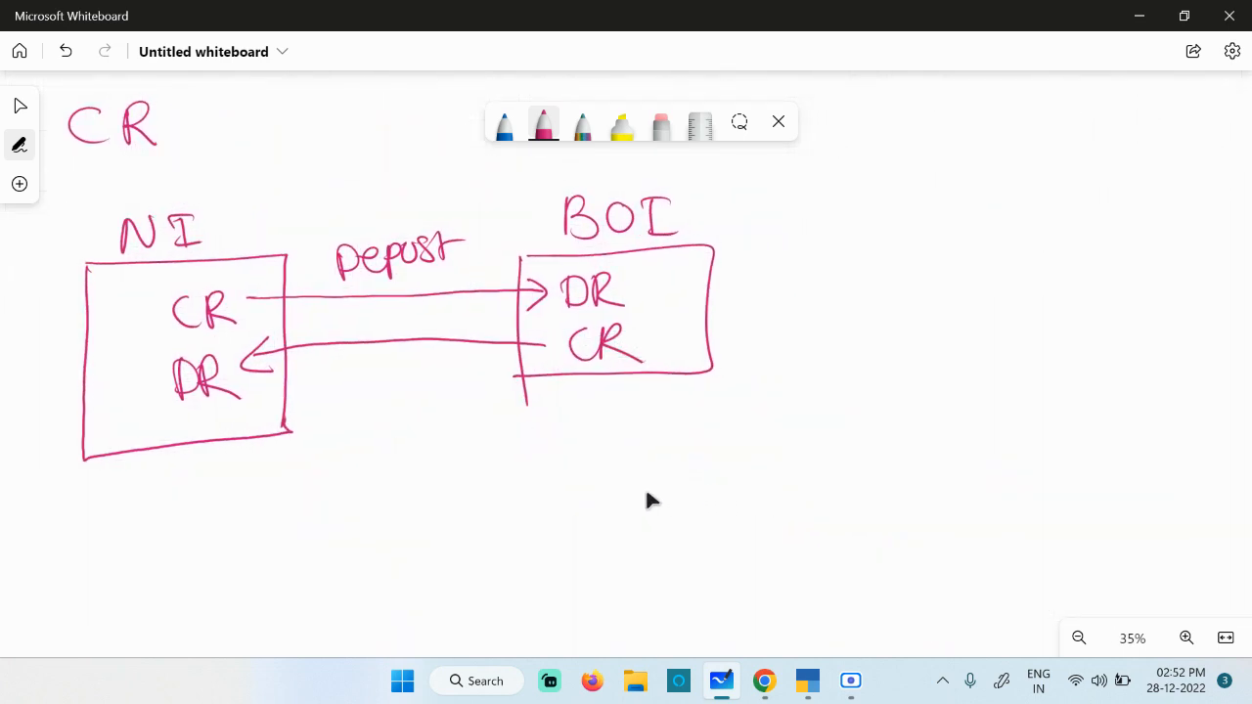
mouse_move(208, 174)
left_mouse_down()
mouse_move(100, 240)
mouse_move(244, 213)
mouse_move(211, 176)
left_mouse_up()
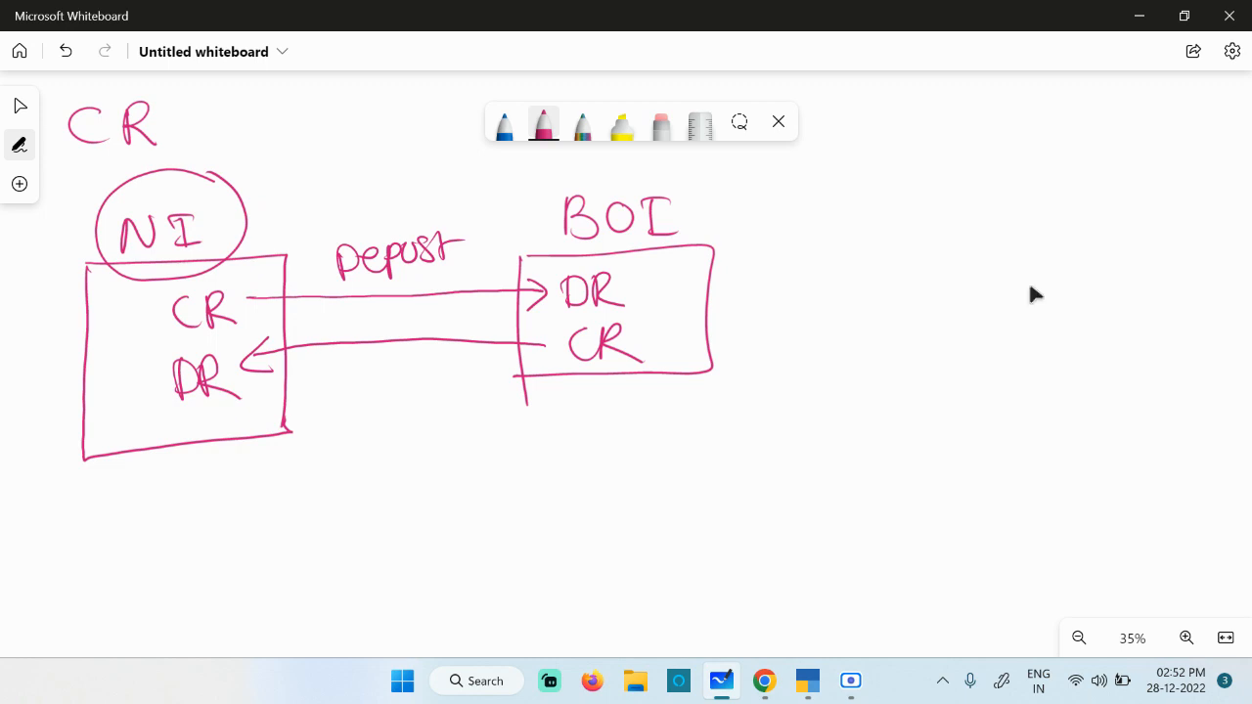
mouse_move(138, 465)
left_mouse_down()
mouse_move(138, 516)
mouse_move(158, 486)
left_mouse_up()
Draw two more boxes to the right of the first diagram, labelling them "BOI" and "NI".
scroll(1076, 494, "down", 5)
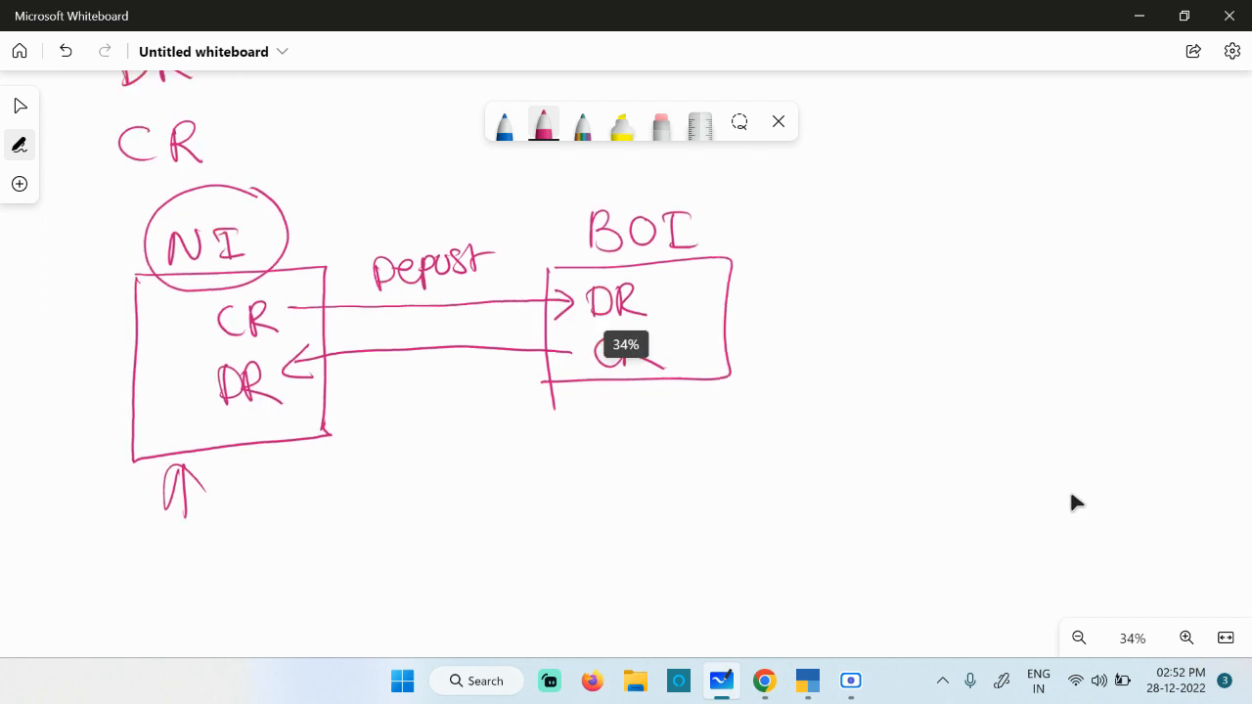
mouse_move(748, 267)
left_mouse_down()
mouse_move(755, 393)
mouse_move(900, 252)
mouse_move(790, 370)
left_mouse_up()
mouse_move(1057, 236)
left_mouse_down()
mouse_move(1062, 364)
mouse_move(1209, 309)
mouse_move(1039, 368)
left_mouse_up()
left_click_drag(799, 206, 794, 247)
mouse_move(794, 212)
left_mouse_down()
mouse_move(804, 224)
mouse_move(793, 248)
left_mouse_up()
mouse_move(843, 215)
left_mouse_down()
mouse_move(835, 227)
mouse_move(845, 215)
left_mouse_up()
left_click_drag(868, 201, 892, 198)
mouse_move(881, 199)
left_mouse_down()
mouse_move(888, 231)
mouse_move(929, 224)
left_mouse_up()
mouse_move(1123, 229)
left_mouse_down()
mouse_move(1162, 176)
mouse_move(1176, 217)
mouse_move(1207, 200)
left_mouse_up()
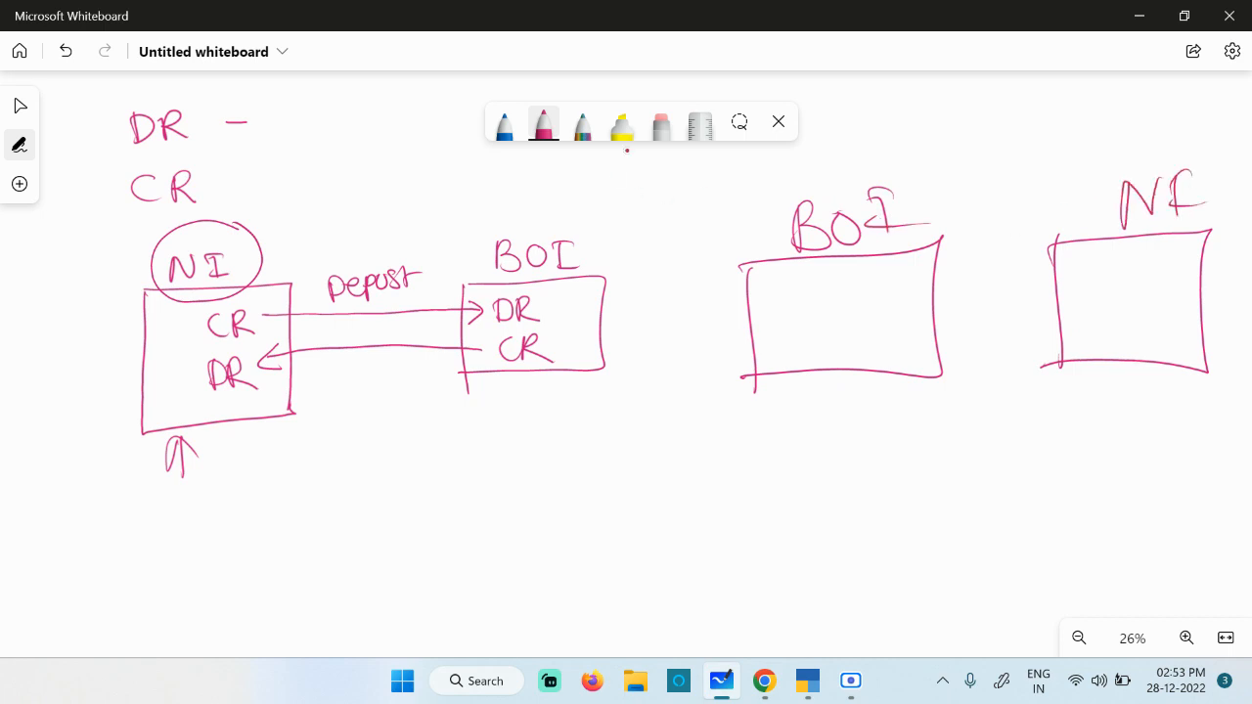
With the blue pen, underline the new BOI box and draw an arrow to it from NI, marked "DR" at BOI and "CR" at NI.
left_click(504, 123)
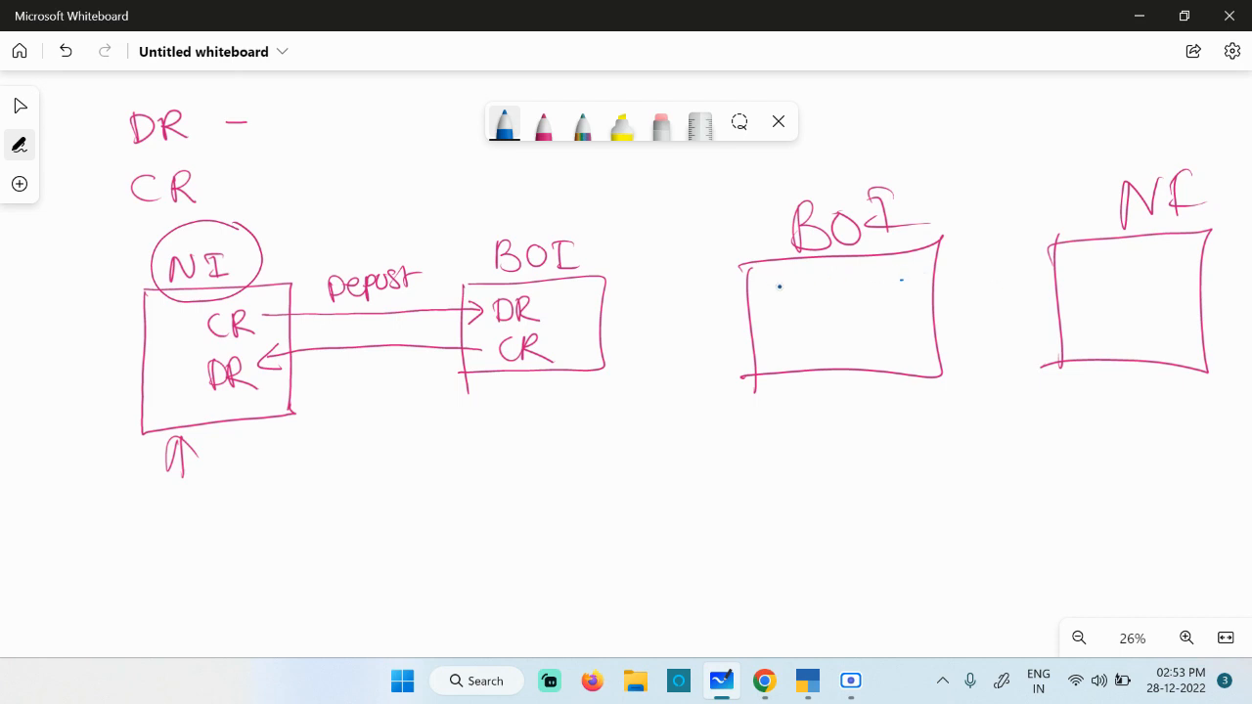
left_click_drag(755, 387, 876, 383)
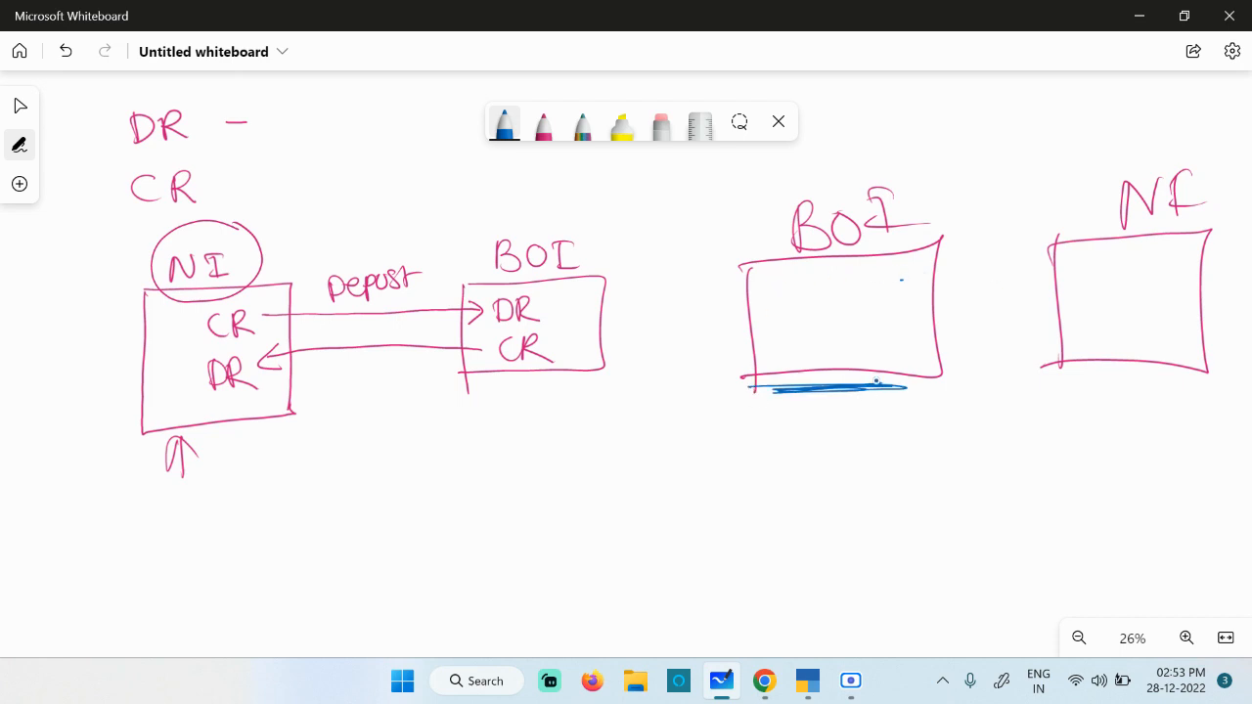
mouse_move(1077, 266)
left_mouse_down()
mouse_move(909, 279)
mouse_move(929, 290)
left_mouse_up()
left_click_drag(837, 273, 841, 298)
mouse_move(867, 282)
left_mouse_down()
mouse_move(868, 298)
mouse_move(894, 291)
left_mouse_up()
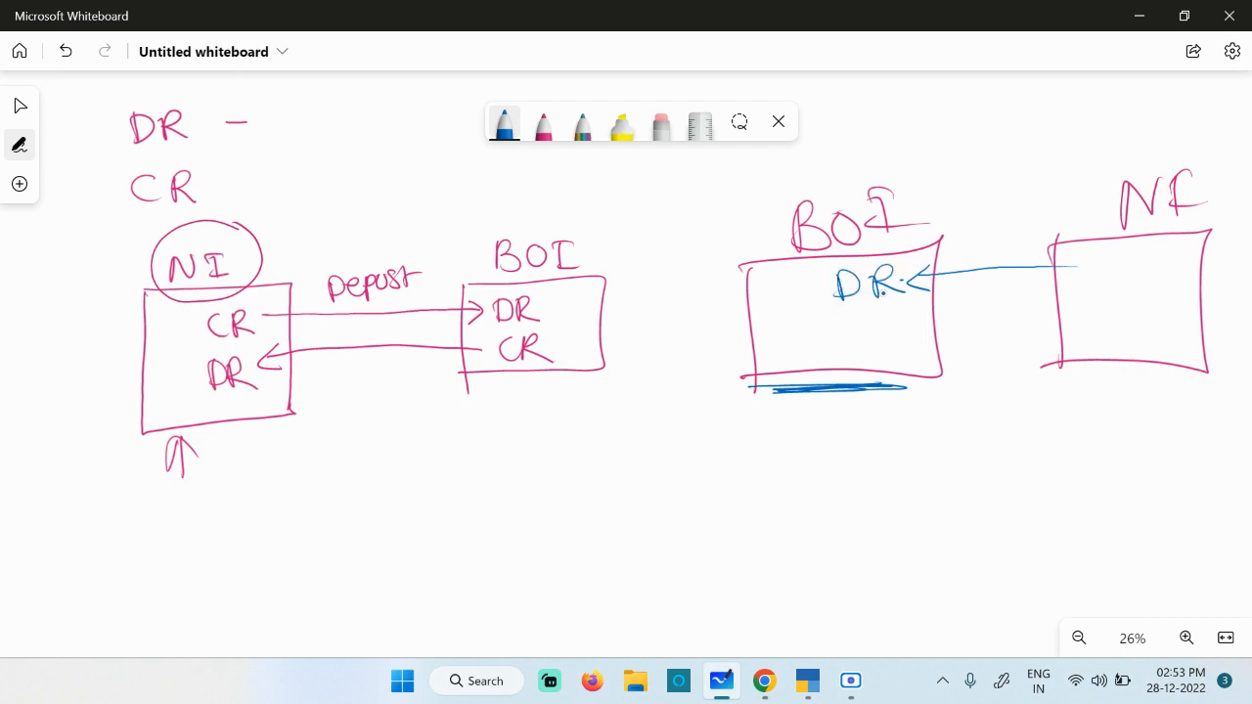
mouse_move(1162, 253)
left_mouse_down()
mouse_move(1162, 283)
mouse_move(1175, 282)
left_mouse_up()
left_click_drag(1174, 252, 1195, 266)
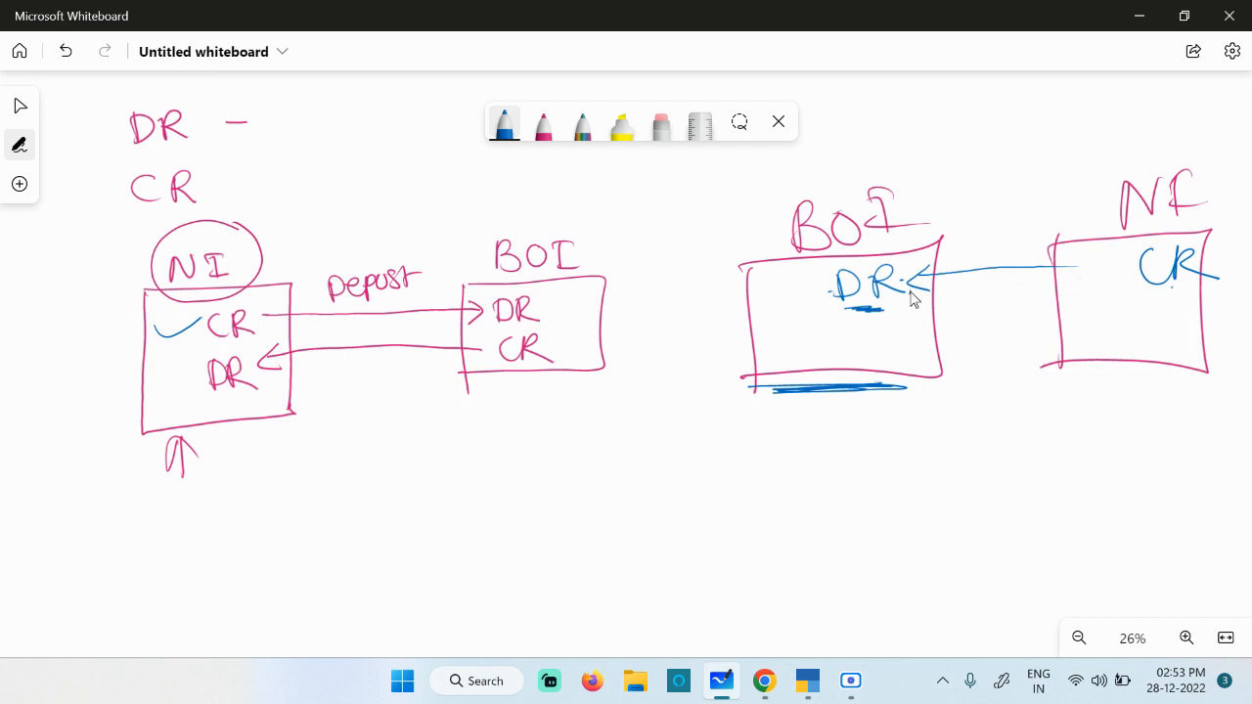
Draw a blue arrow pointing to the second BOI box and add "CR" inside it and "DR" inside its NI box.
mouse_move(1111, 125)
left_mouse_down()
mouse_move(947, 212)
mouse_move(973, 207)
left_mouse_up()
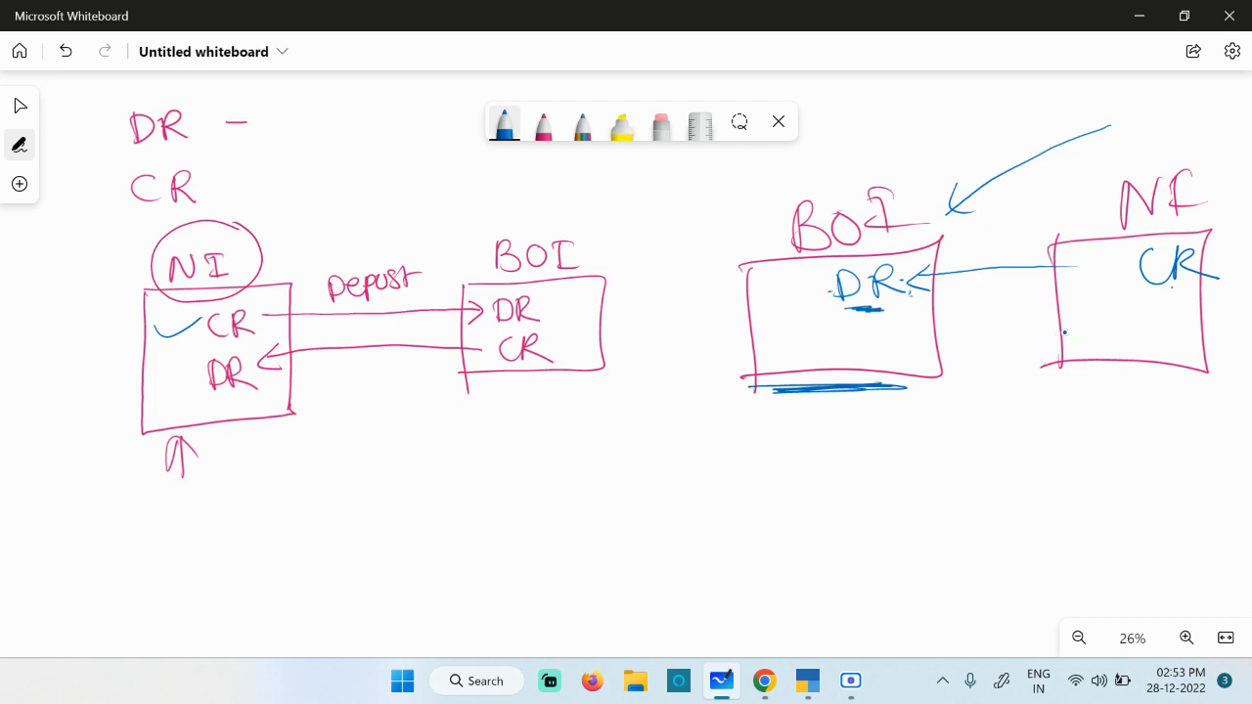
mouse_move(866, 340)
left_mouse_down()
mouse_move(863, 364)
mouse_move(915, 366)
left_mouse_up()
mouse_move(1156, 329)
left_mouse_down()
mouse_move(1160, 350)
mouse_move(1210, 362)
left_mouse_up()
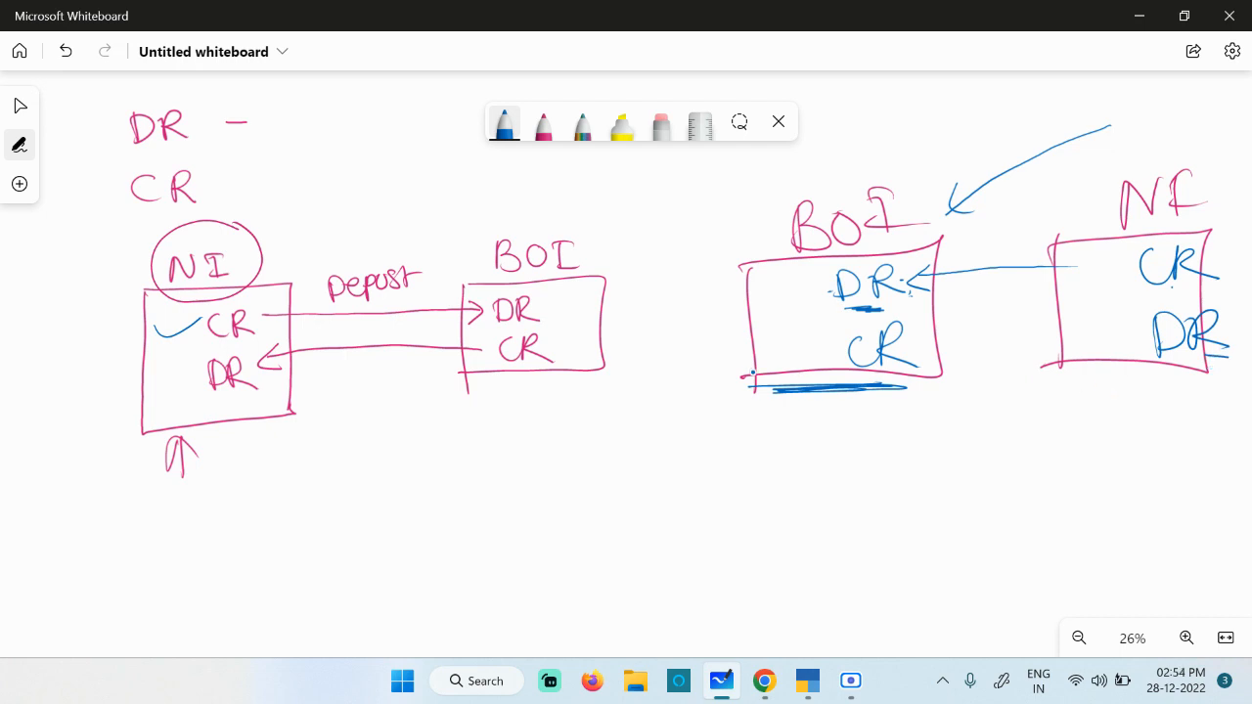
left_click_drag(527, 330, 544, 324)
Switch to the SBI Bank Statement in Chrome, highlight the 623,500.00 credit dated 01/06/2021, and return to TallyPrime.
left_click(850, 680)
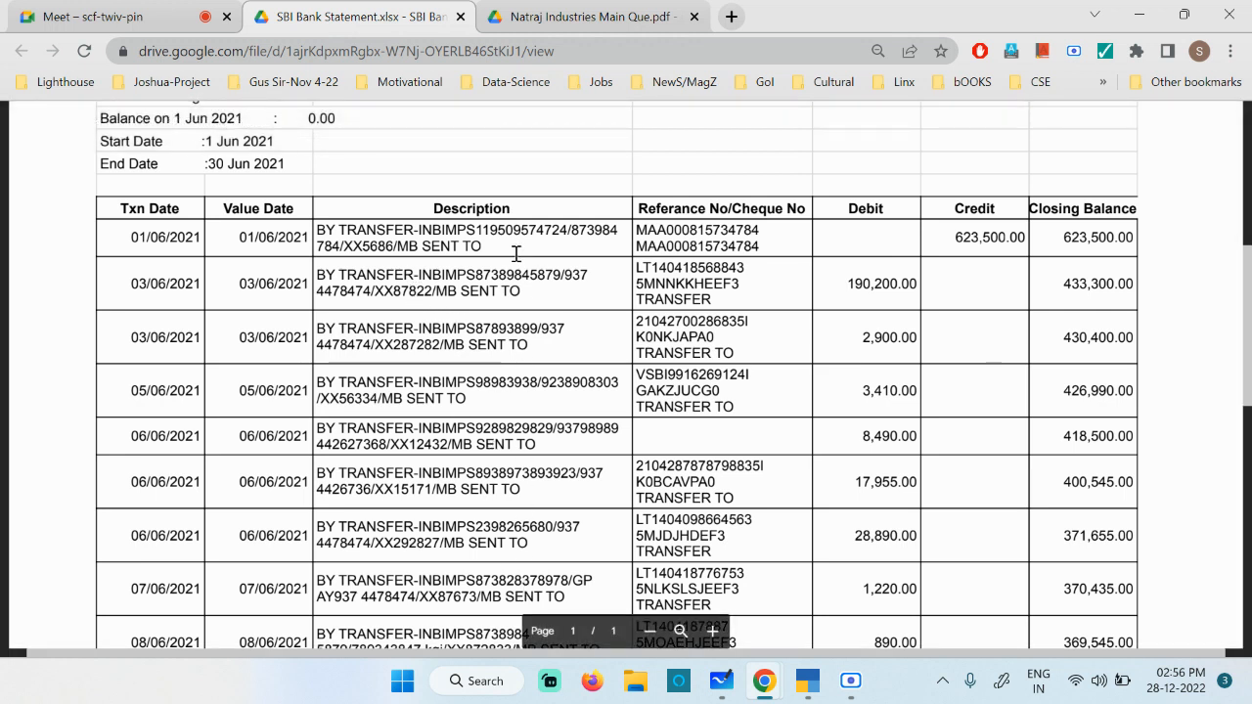
left_click_drag(956, 238, 1019, 235)
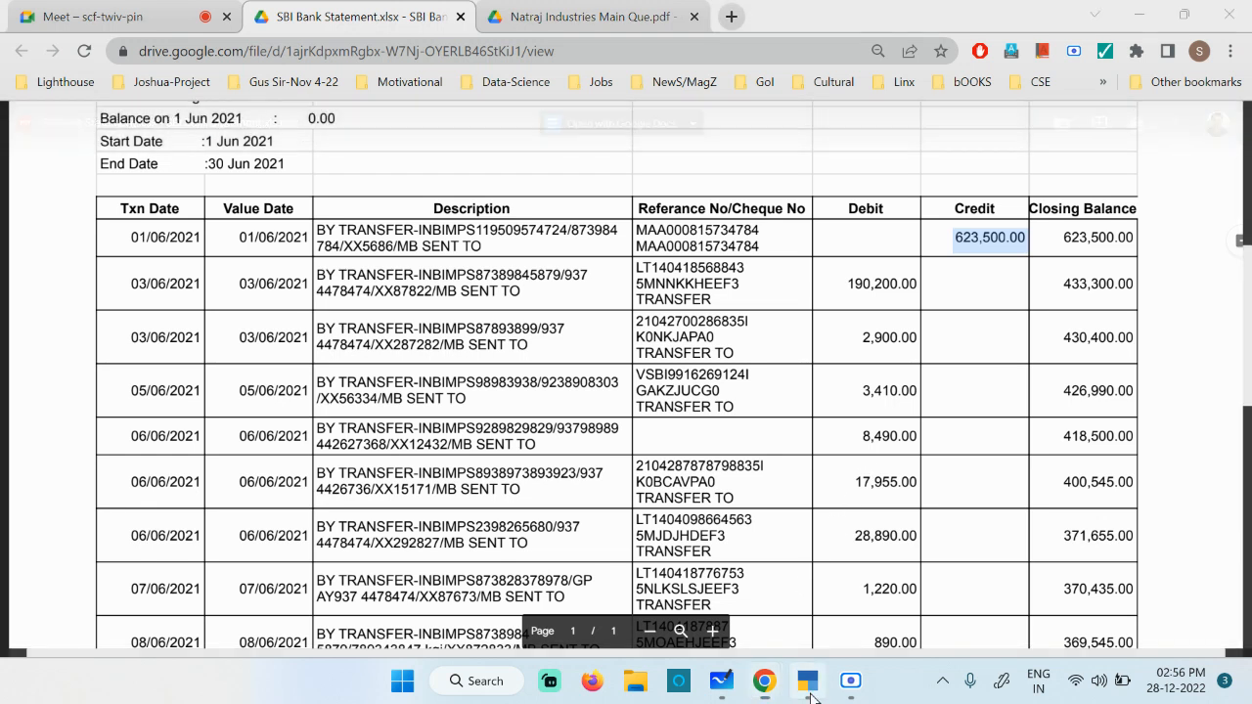
key("alt+Tab")
Quit the empty receipt voucher and open the Balance Sheet of Natraj Industries.
key("Escape")
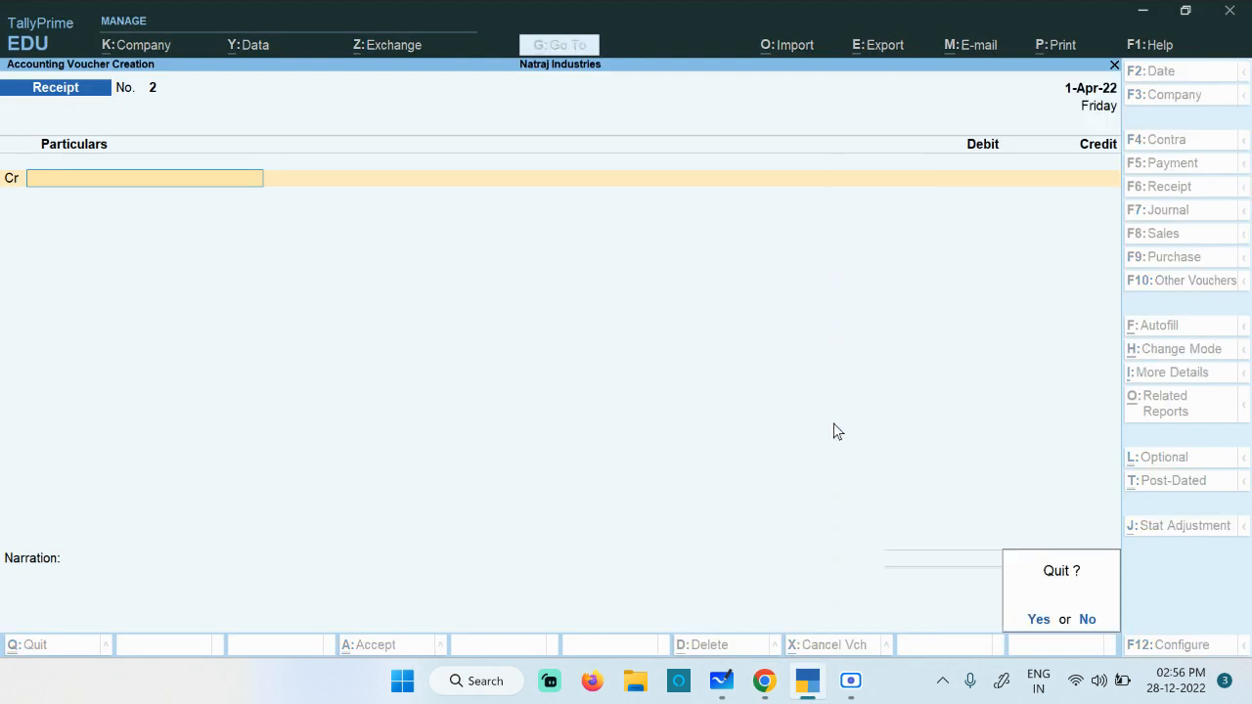
key("y")
key("Down")
key("Down")
key("Down")
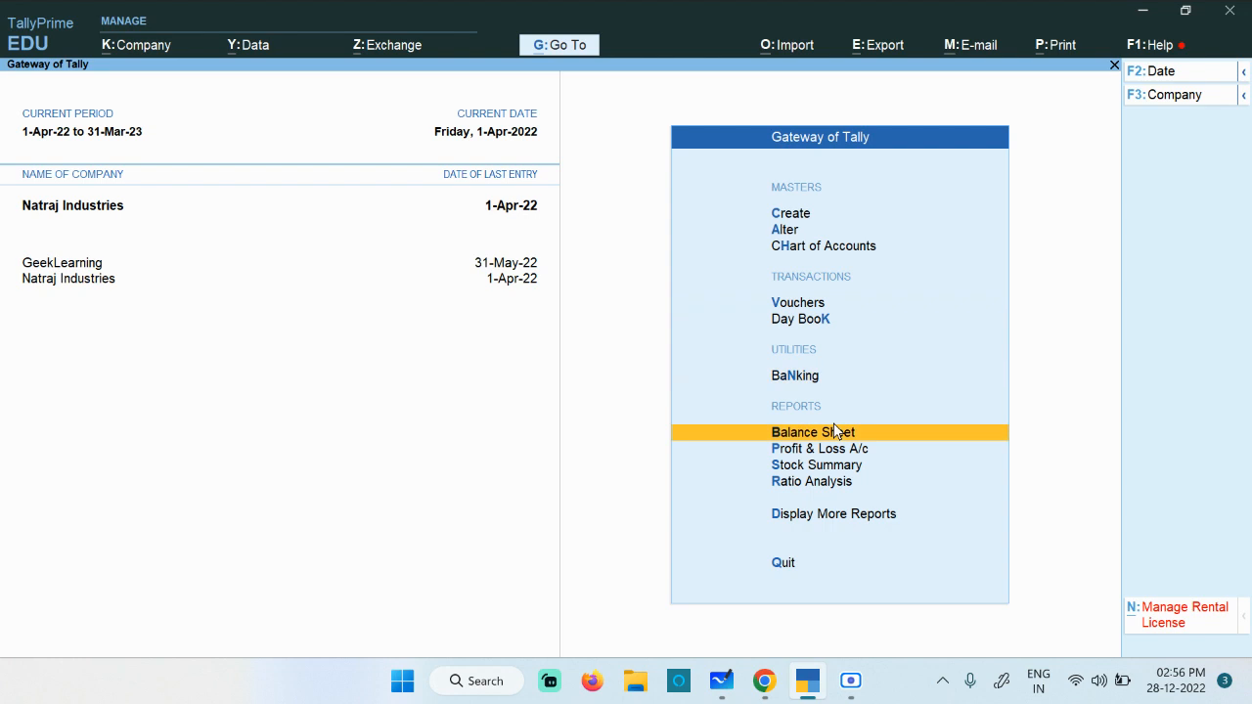
key("Return")
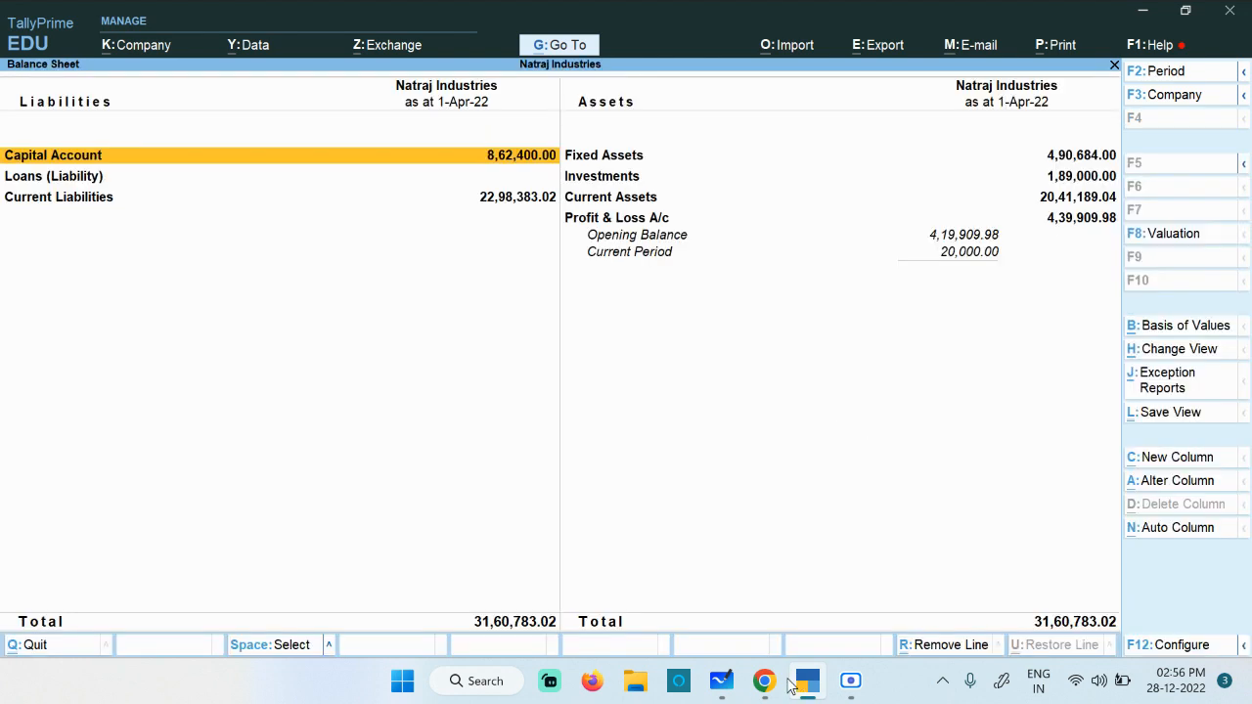
Check the debit entries of the SBI Bank Statement in Chrome and return to TallyPrime's Balance Sheet.
mouse_move(764, 680)
left_click(584, 572)
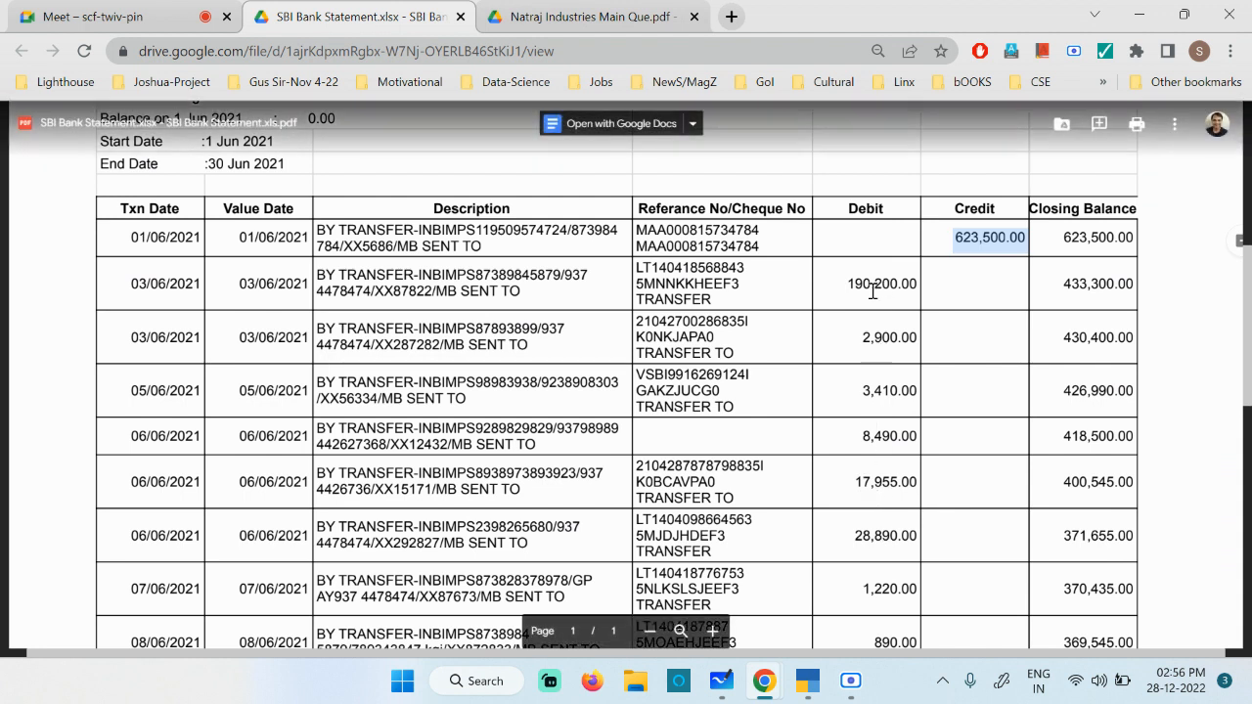
left_click(807, 680)
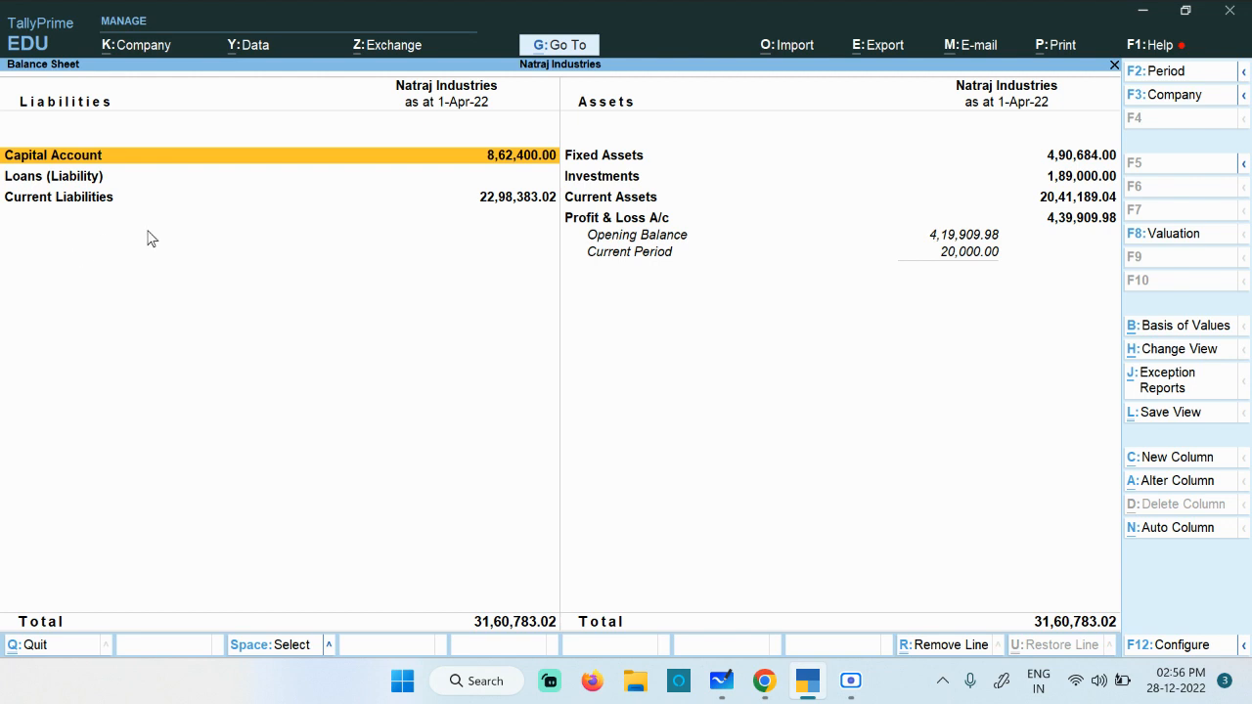
Drill down from Current Liabilities in the Balance Sheet to the Sundry Creditors group summary.
left_click(61, 201)
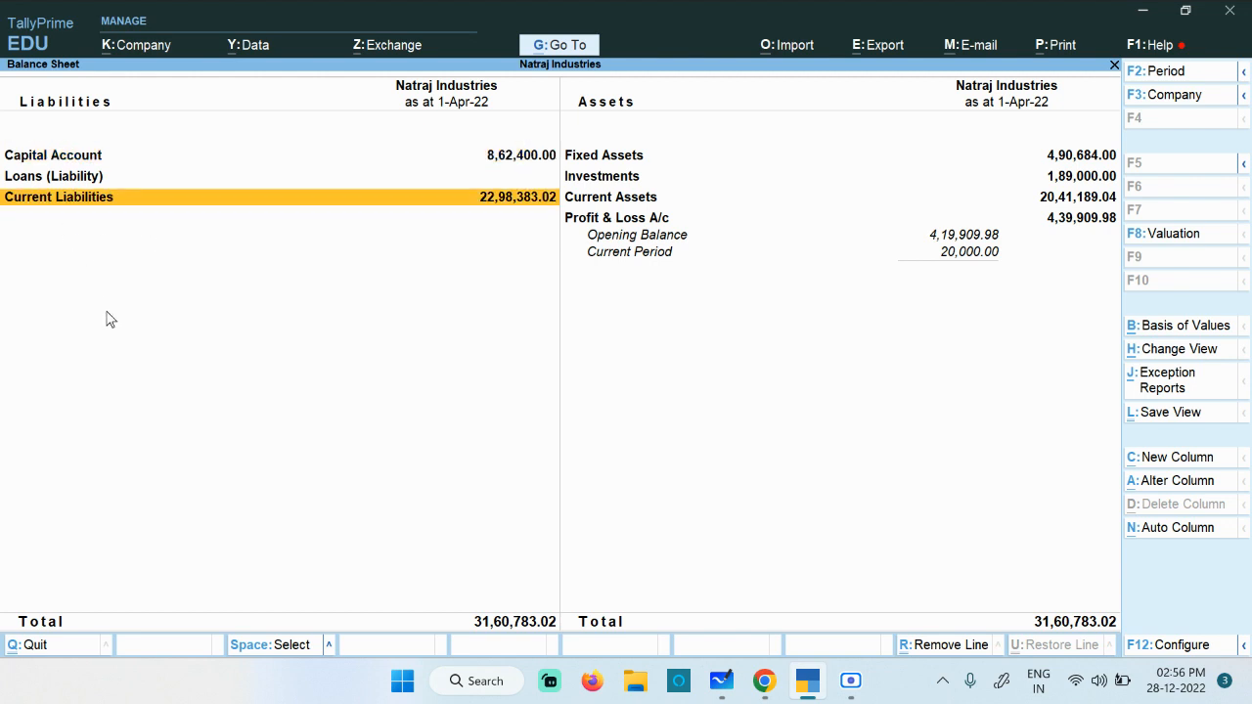
key("Return")
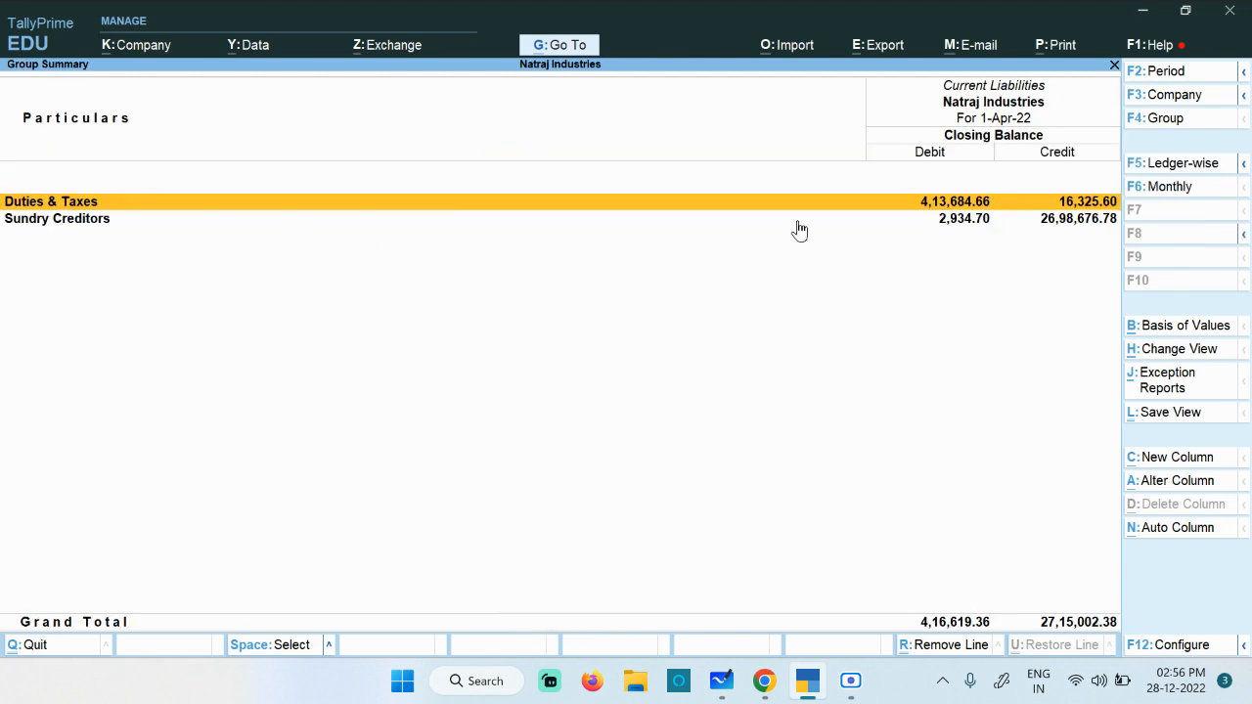
left_click(51, 224)
key("Return")
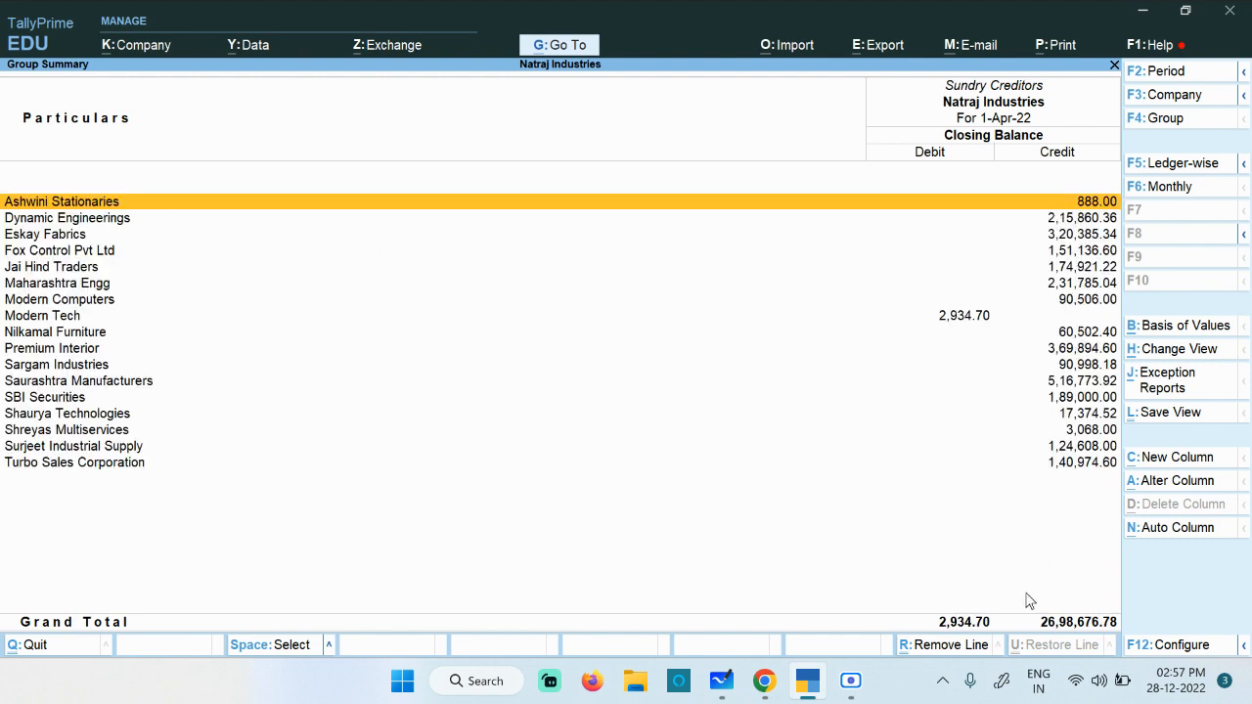
Review the bank statement's debit column in Chrome against the creditors and return to the Sundry Creditors summary in TallyPrime.
mouse_move(763, 681)
left_click(553, 637)
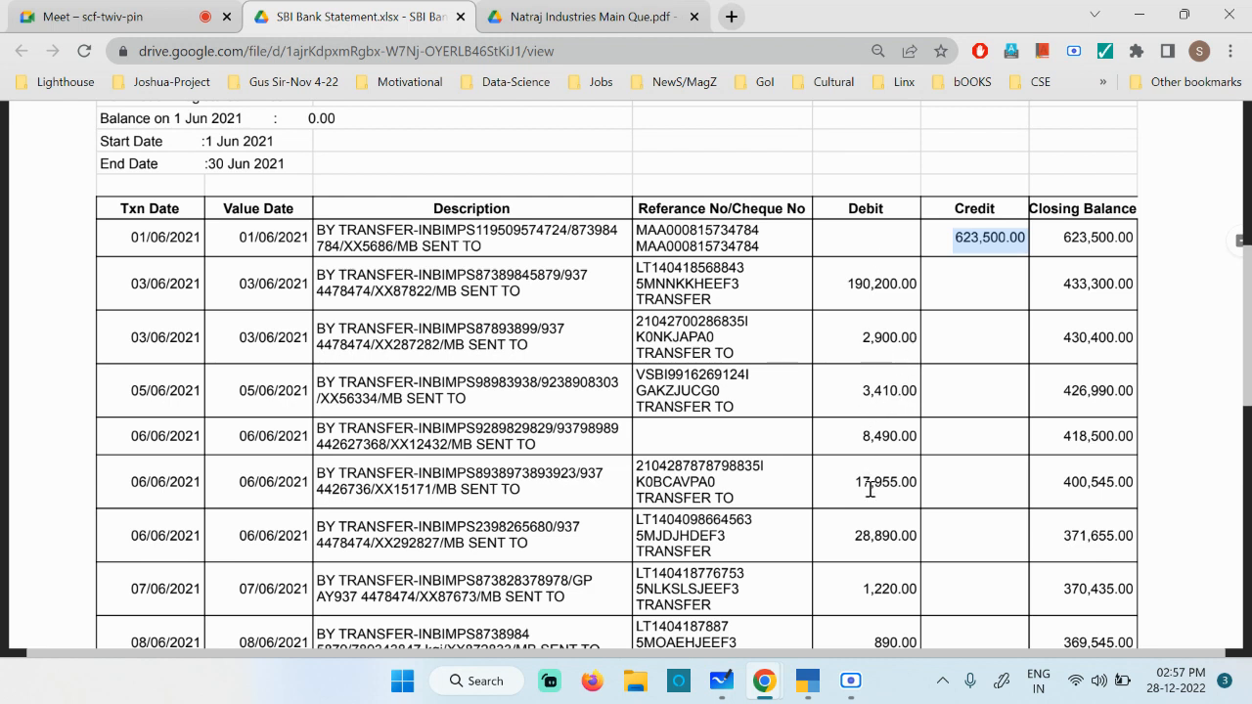
left_click(807, 681)
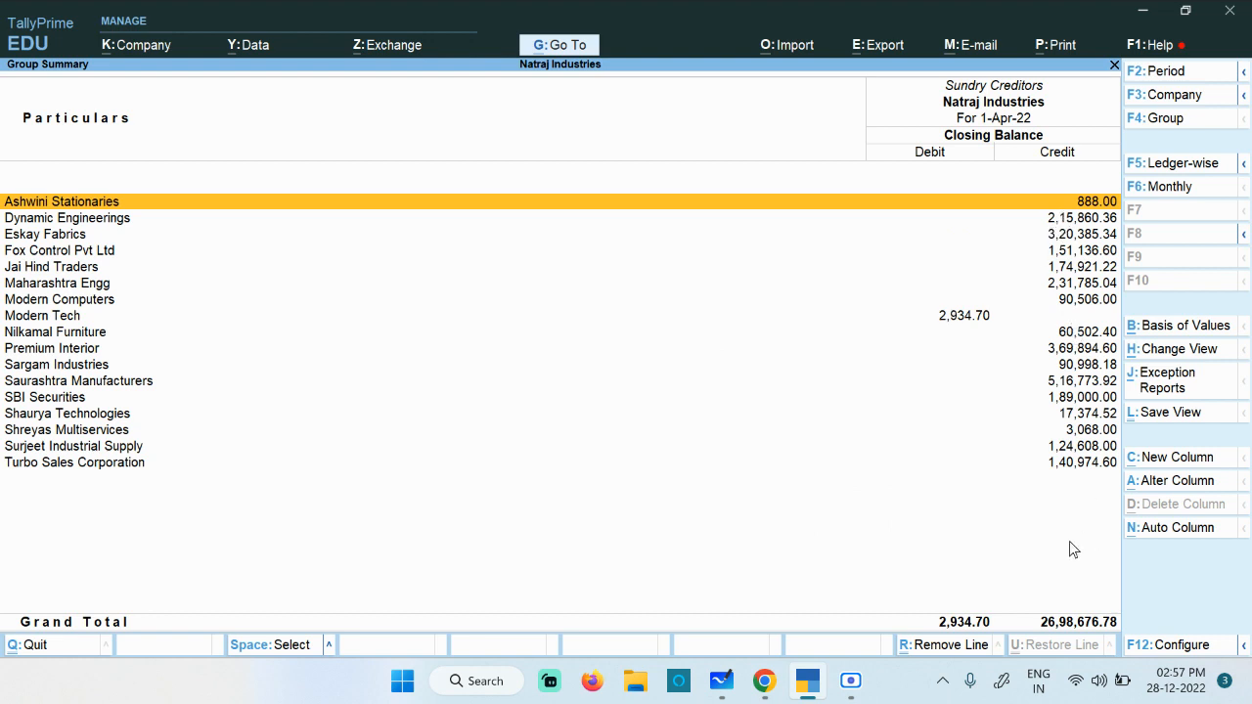
Examine the closing balances of the sundry creditors from Ashwini Stationaries down to Modern Tech.
key("Down")
key("Down")
key("Down")
key("Down")
key("Down")
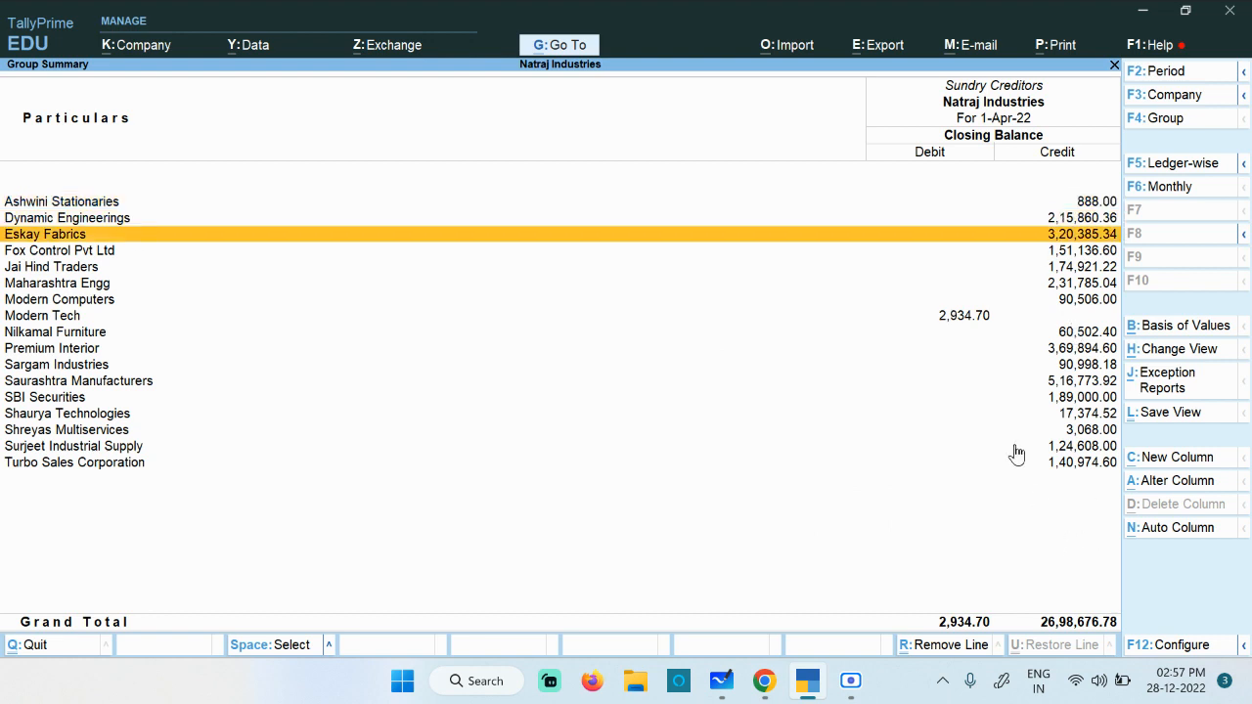
key("Down")
key("Down")
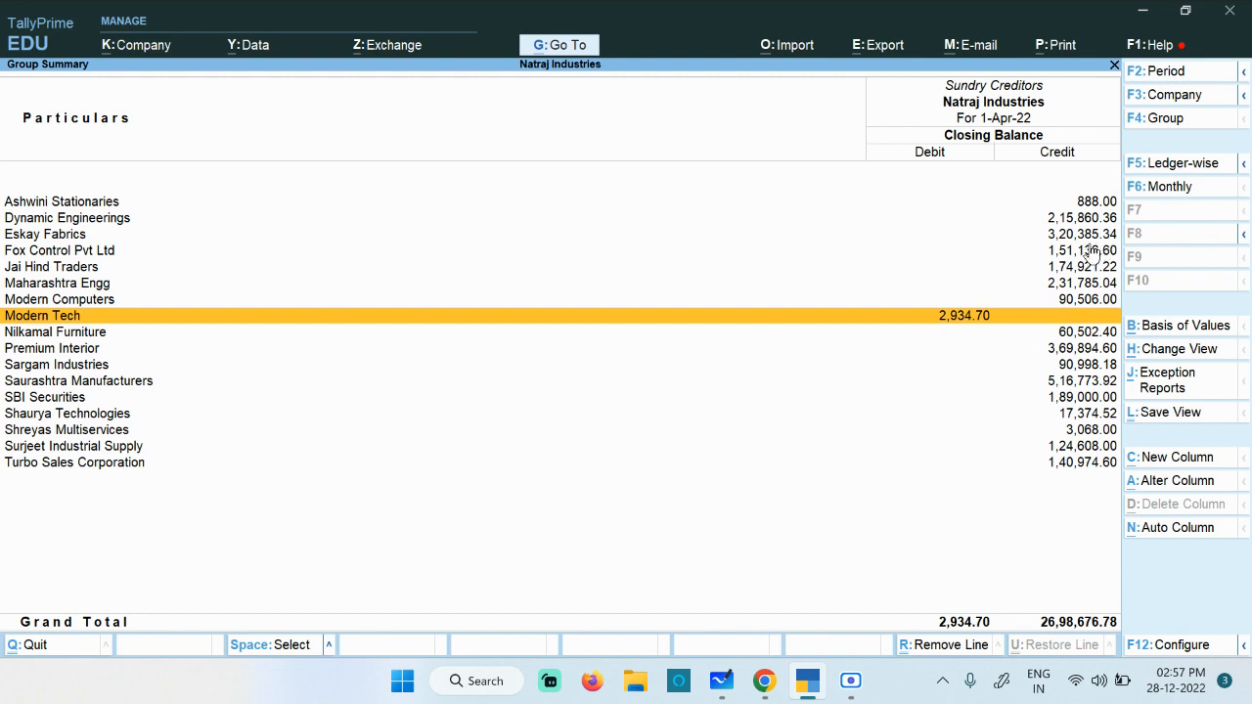
Review the debit entries of the SBI Bank Statement in Chrome and return to the Sundry Creditors summary in TallyPrime.
left_click(764, 680)
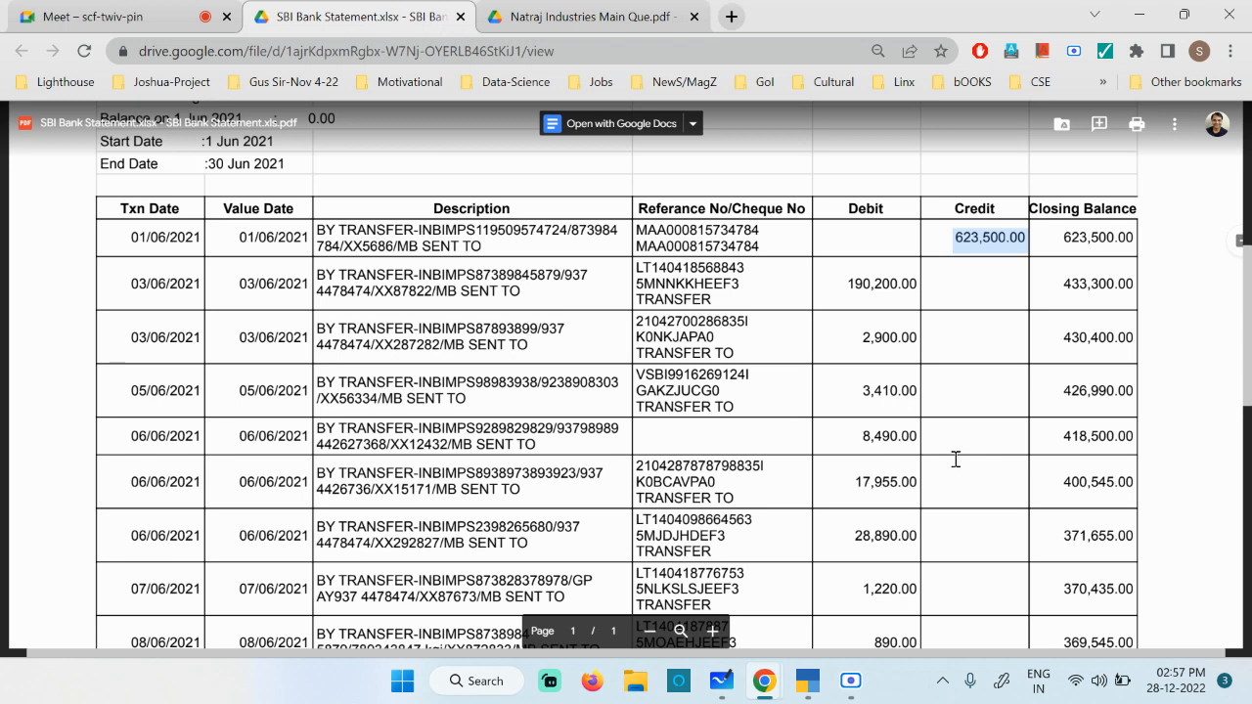
mouse_move(789, 691)
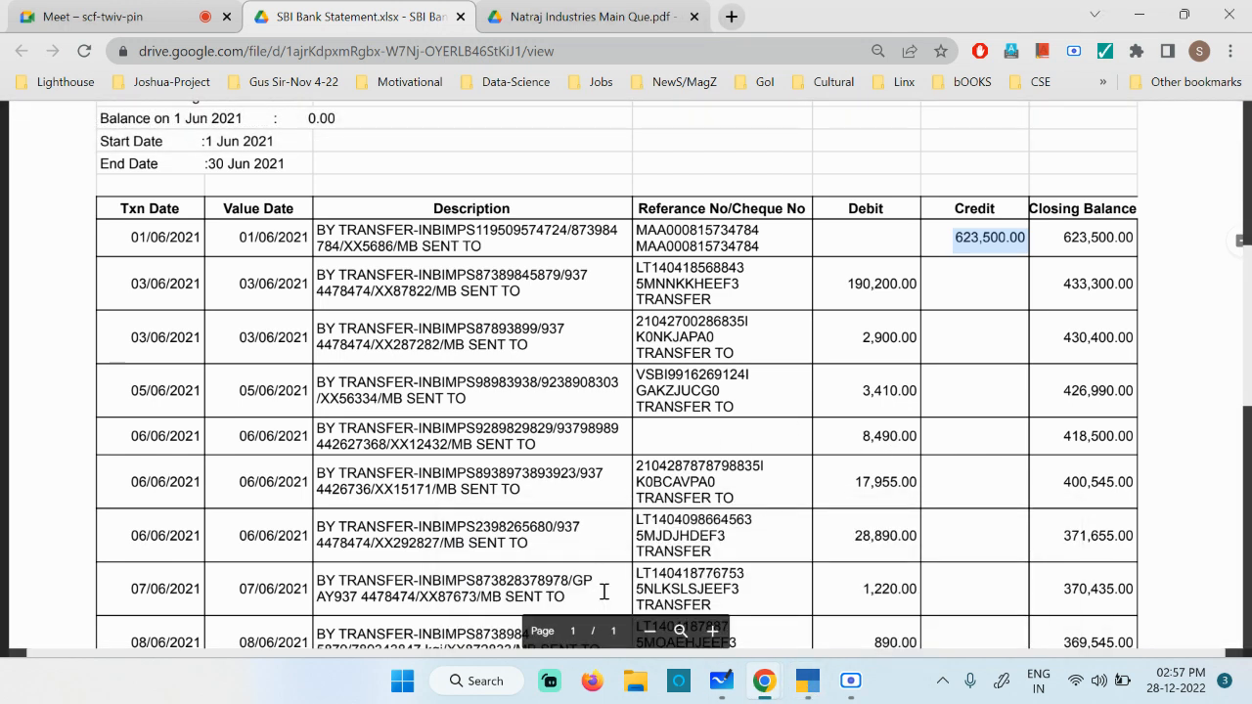
scroll(893, 417, "down", 4)
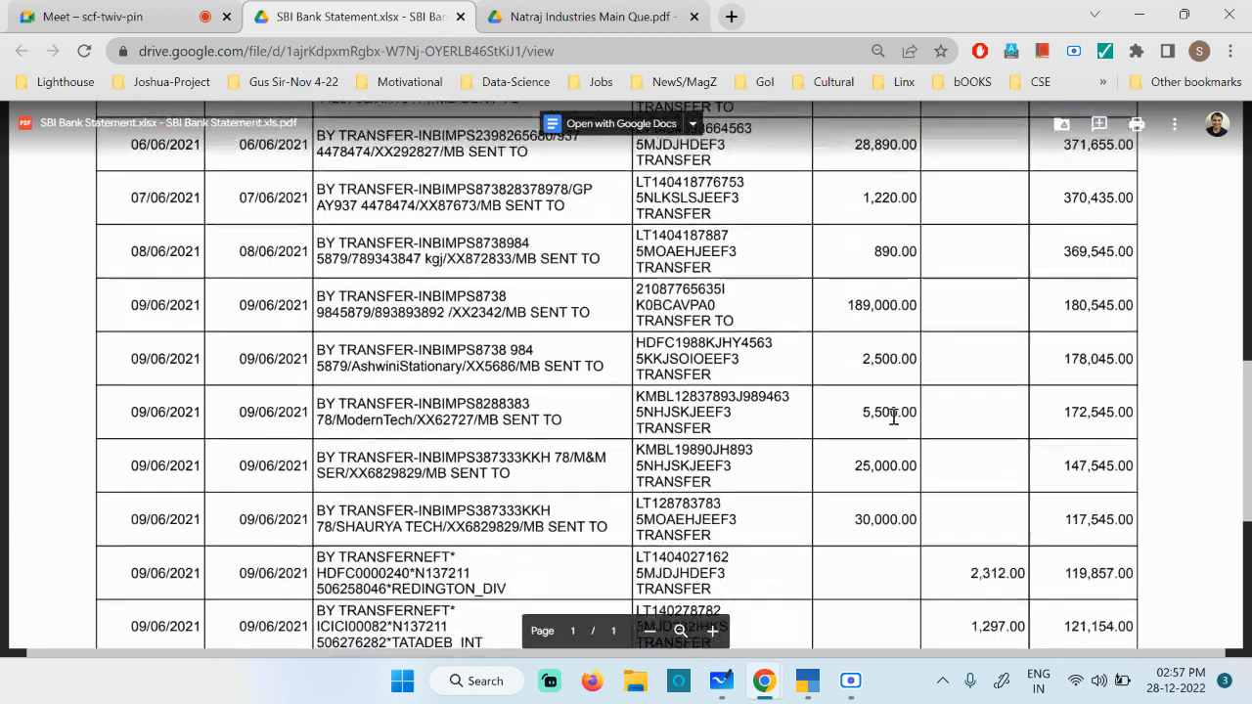
scroll(893, 417, "up", 2)
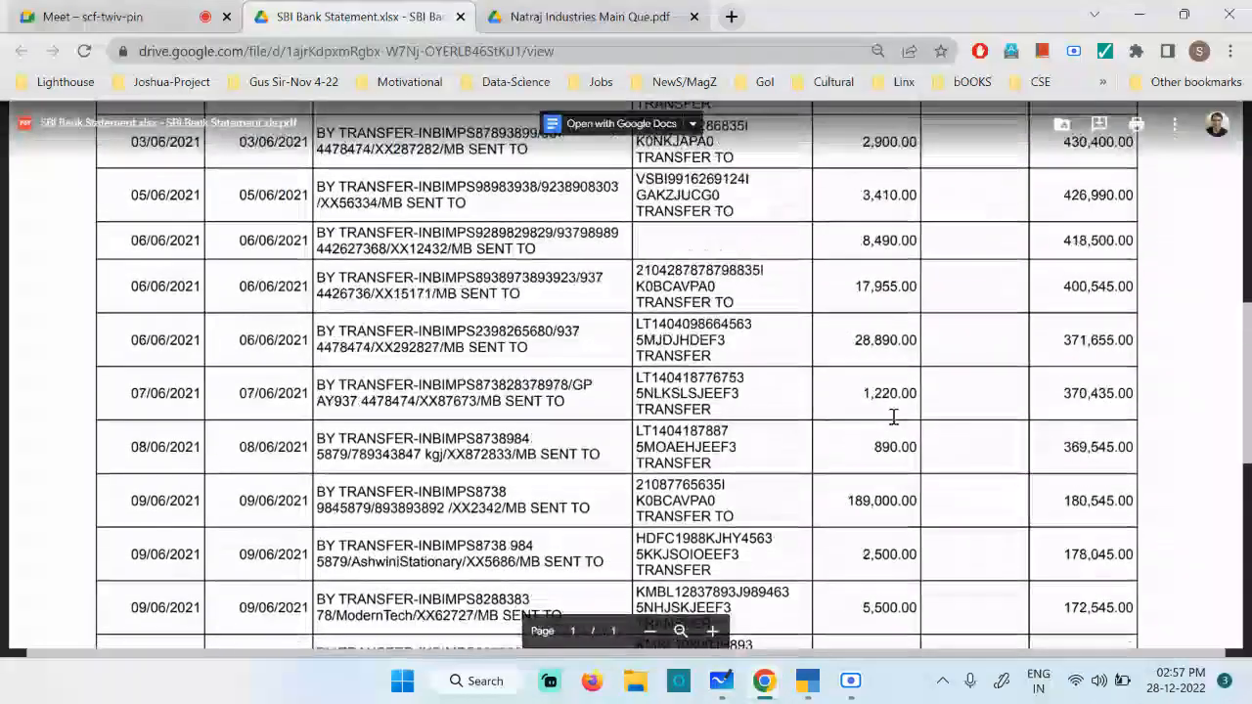
left_click(820, 682)
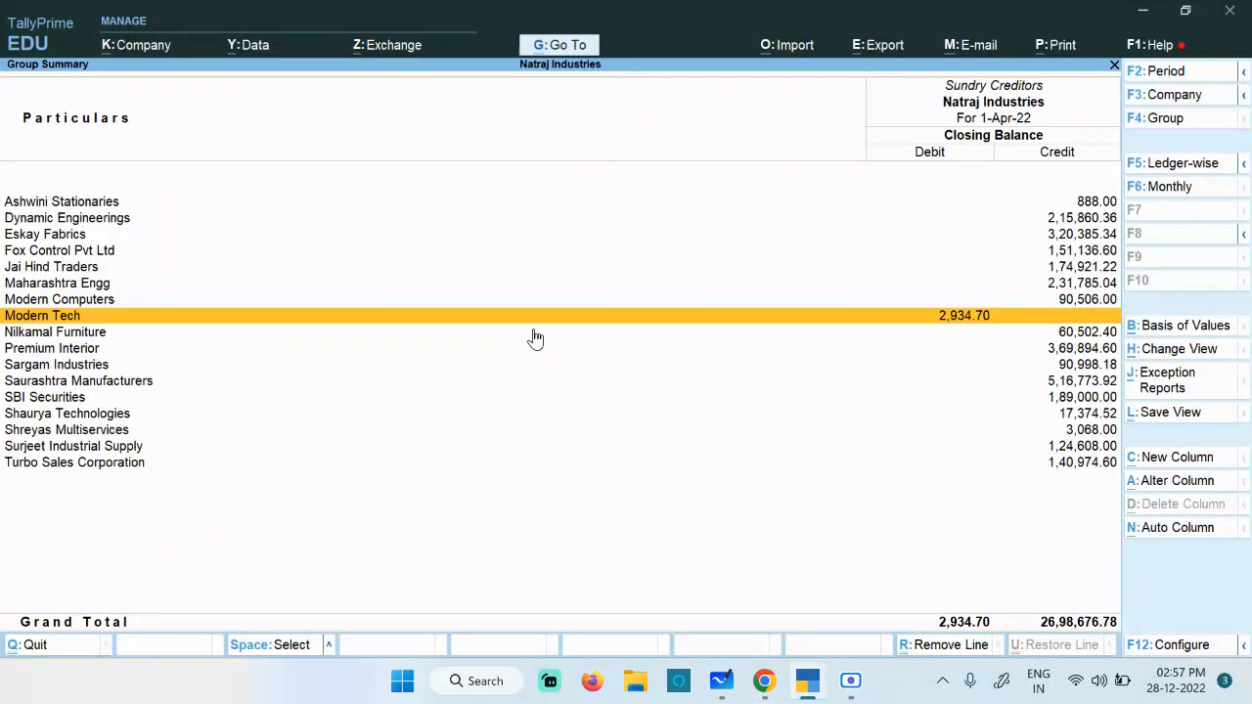
Go back to the Balance Sheet and drill down through Current Liabilities to the Sundry Creditors summary again.
key("Escape")
key("Escape")
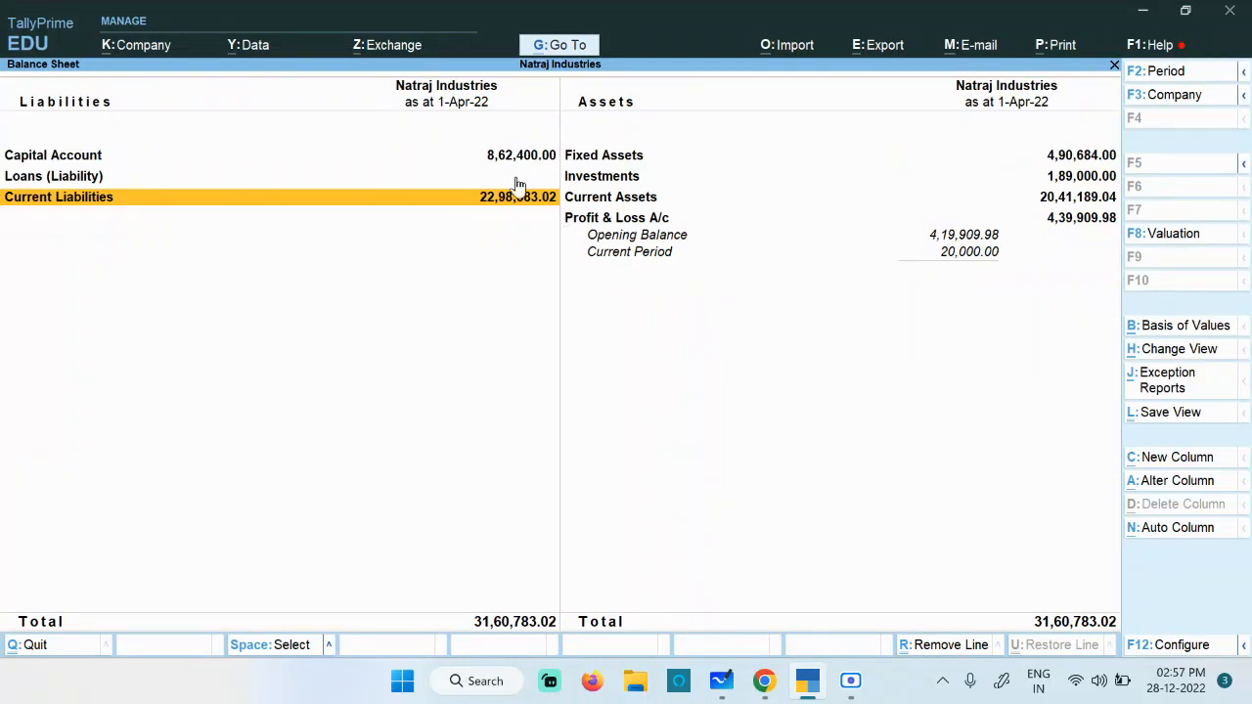
left_click(105, 200)
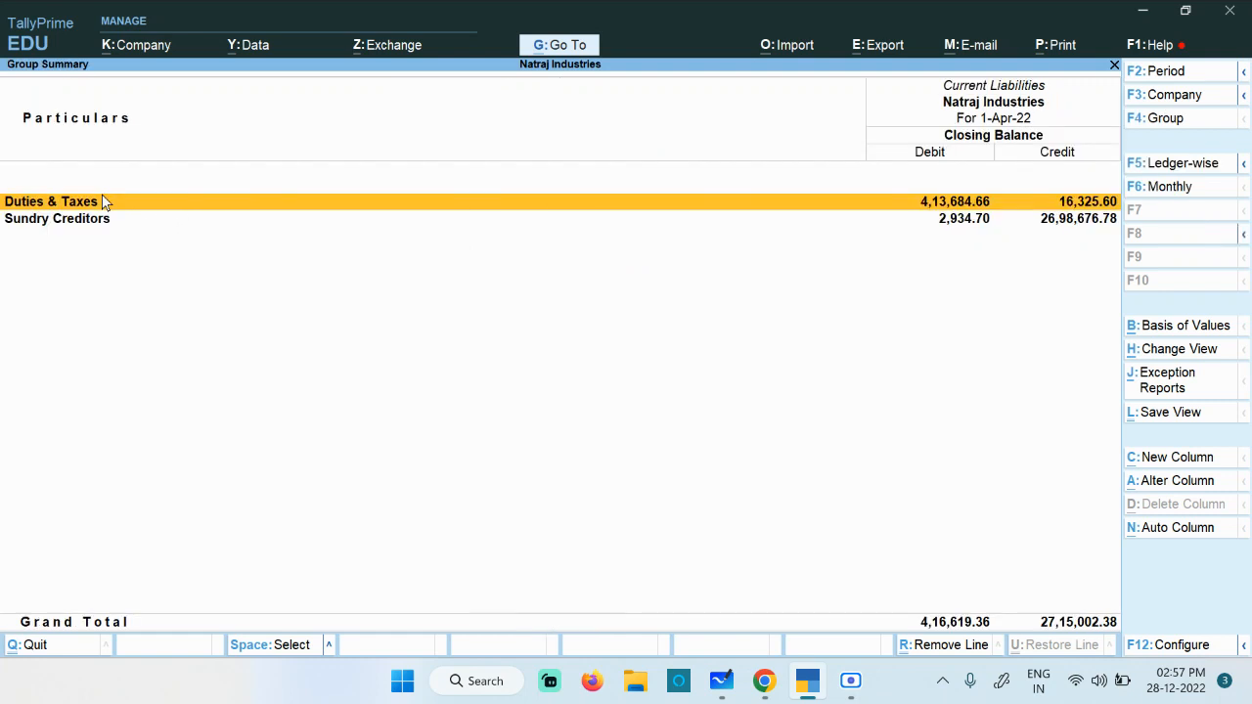
left_click(93, 225)
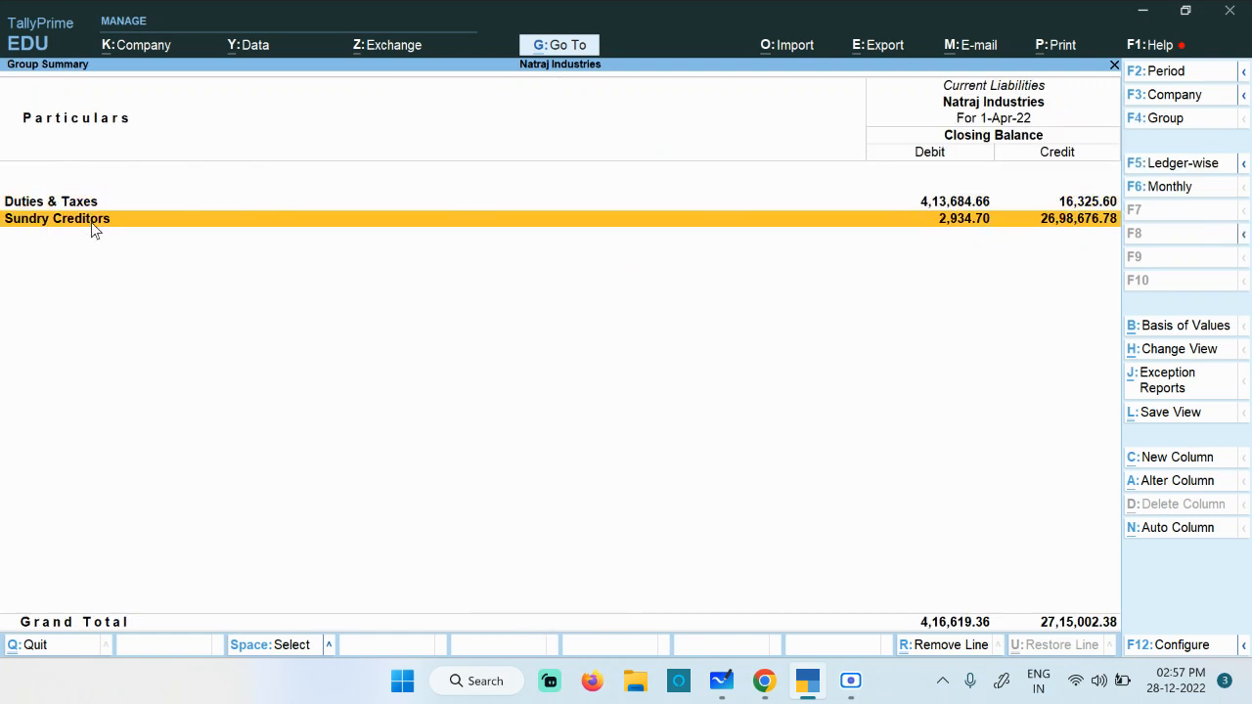
left_click(94, 221)
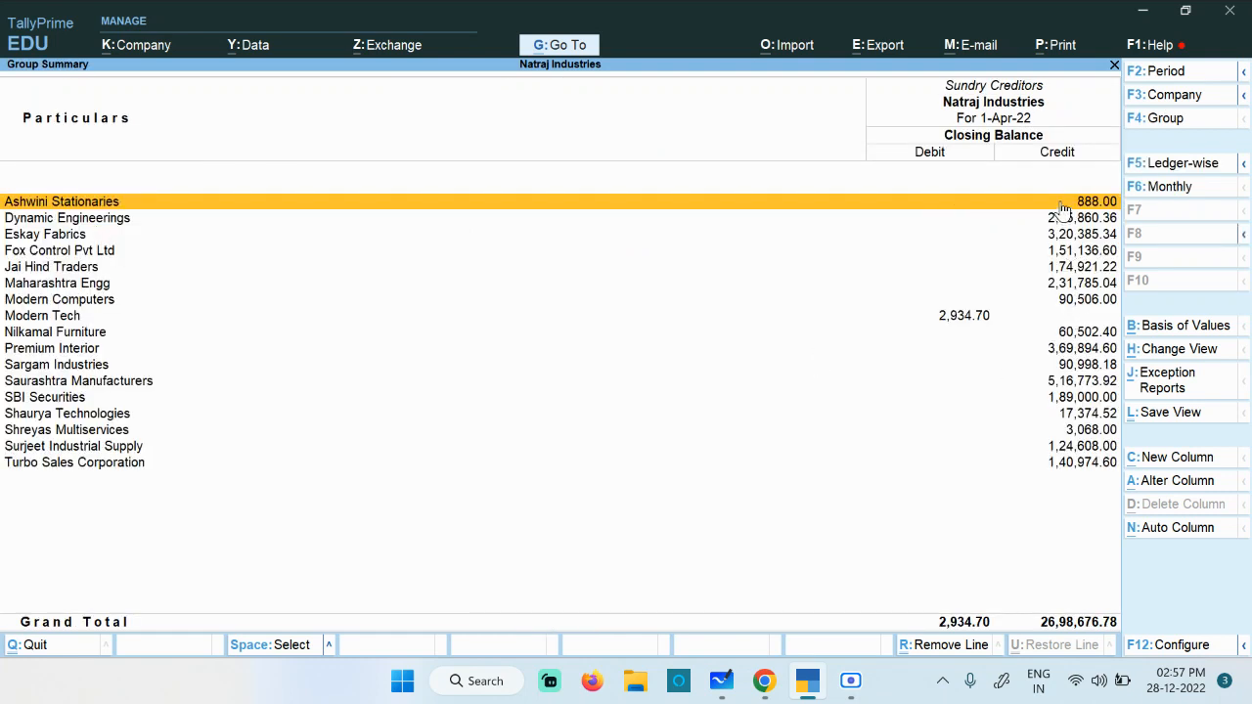
Compare the bank statement's debit column in Chrome with the creditors' credit balances in TallyPrime, selecting the Maharashtra Engg row.
left_click(525, 602)
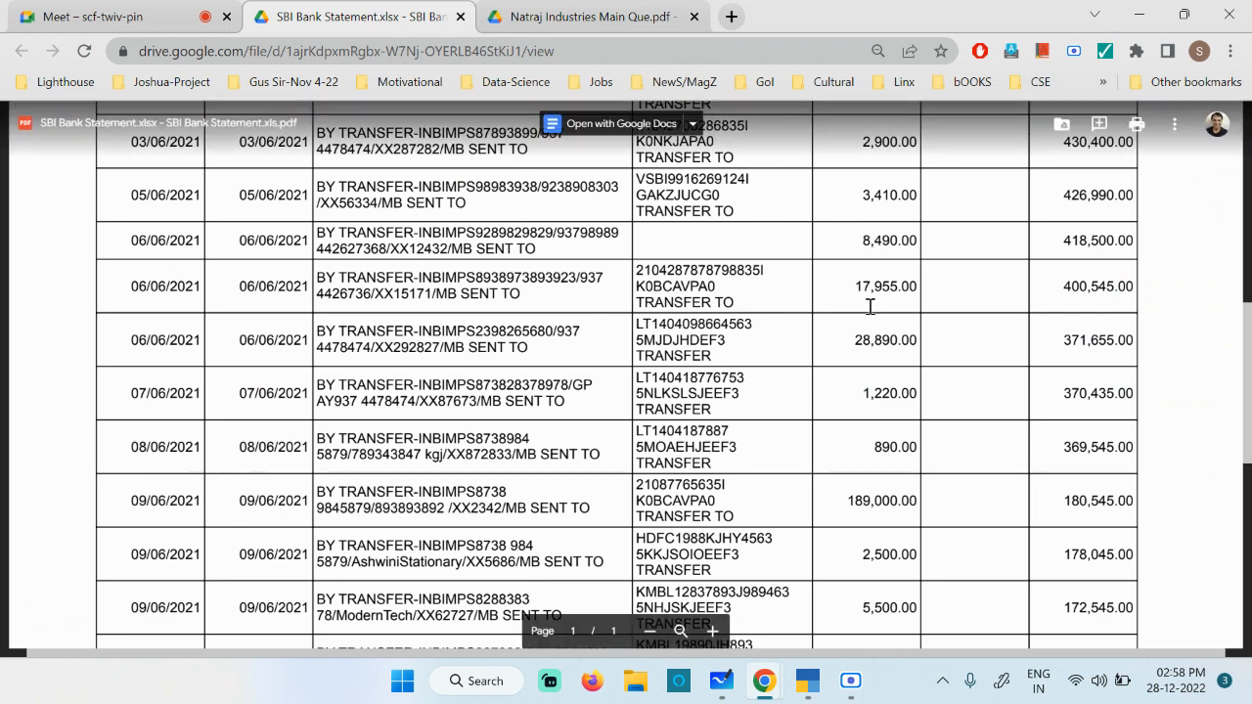
left_click(807, 681)
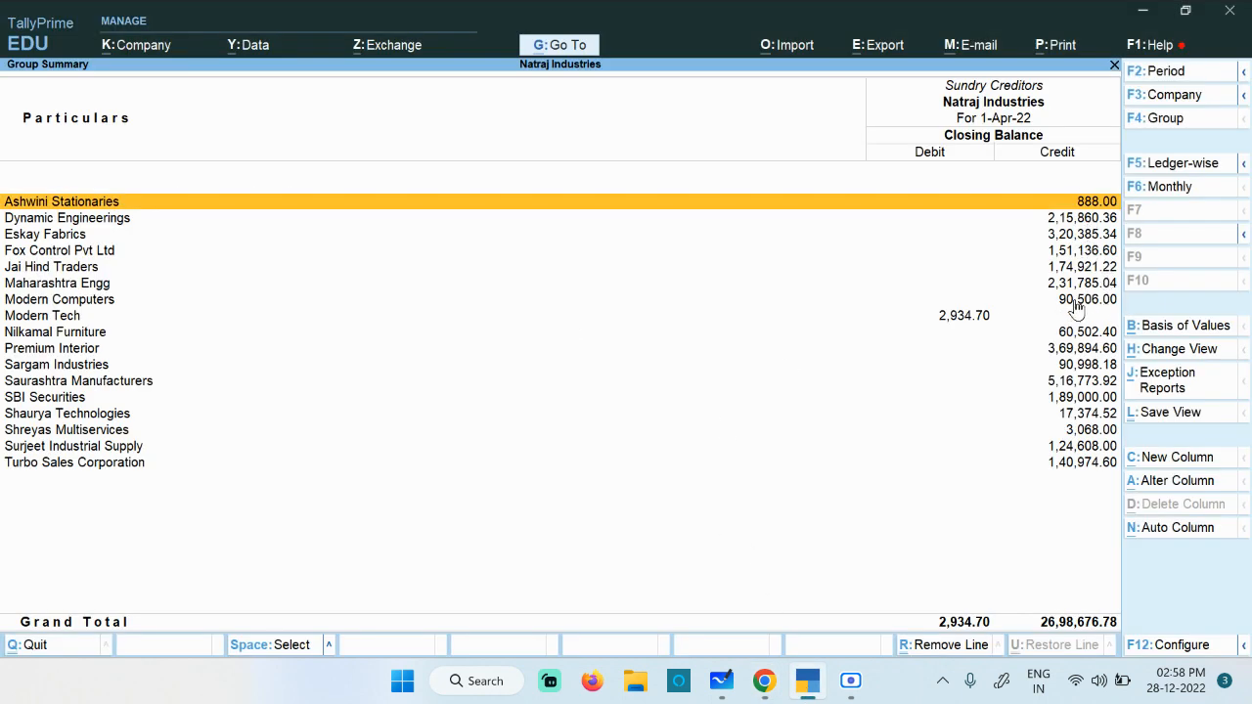
left_click(1066, 285)
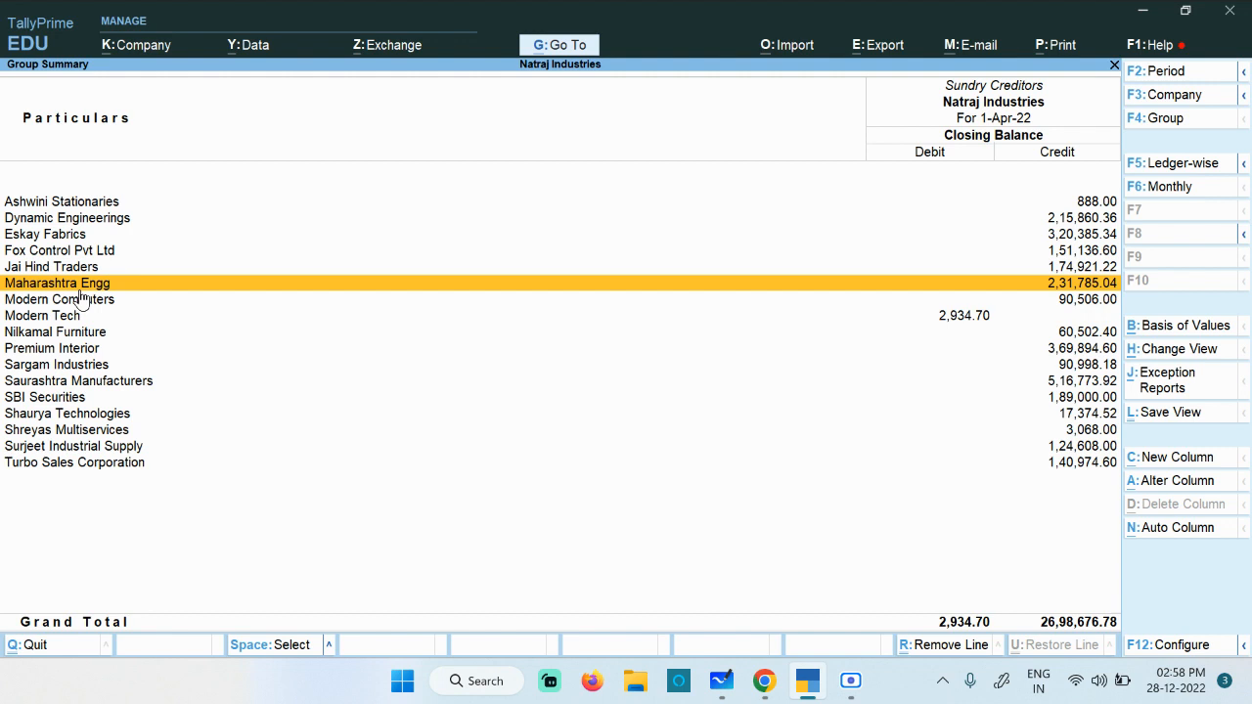
Switch to the SBI Bank Statement in Chrome and check the credit entry dated 01/06/2021.
left_click(851, 685)
left_click(850, 685)
mouse_move(763, 681)
left_click(540, 572)
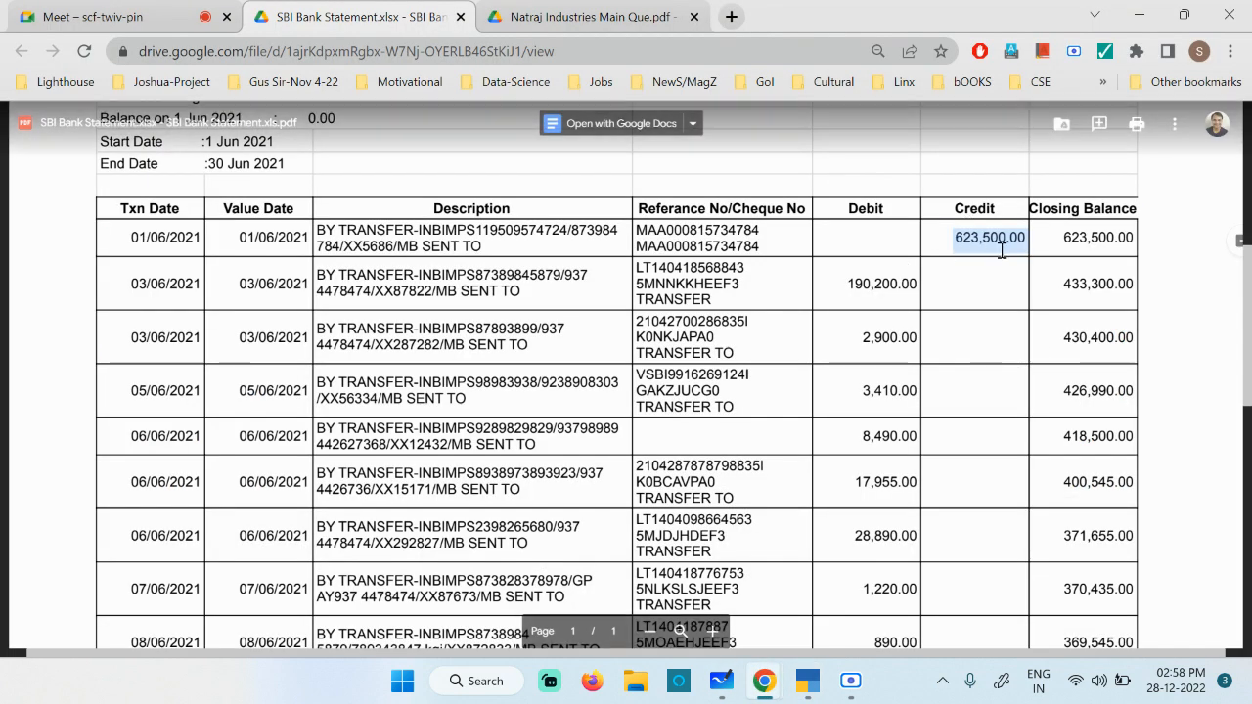
mouse_move(807, 680)
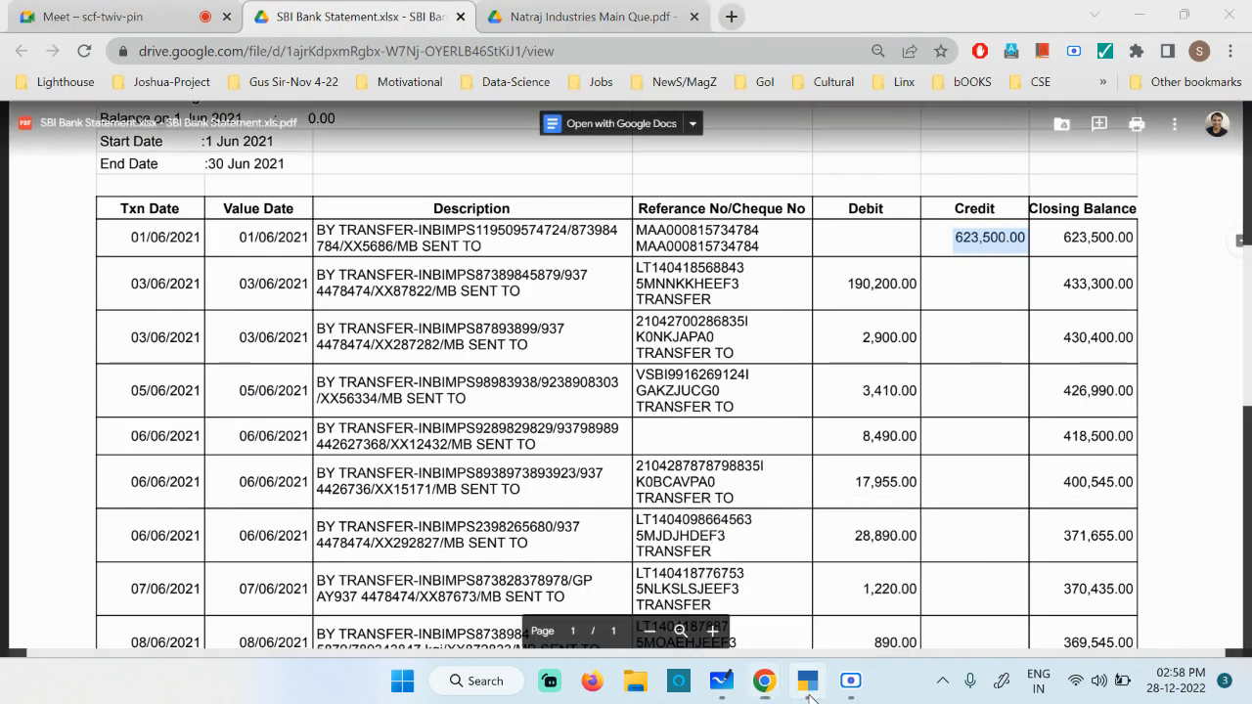
Return to TallyPrime, leave the creditors summary for the Gateway of Tally and reopen the Balance Sheet.
left_click(818, 577)
key("Escape")
key("Escape")
key("Escape")
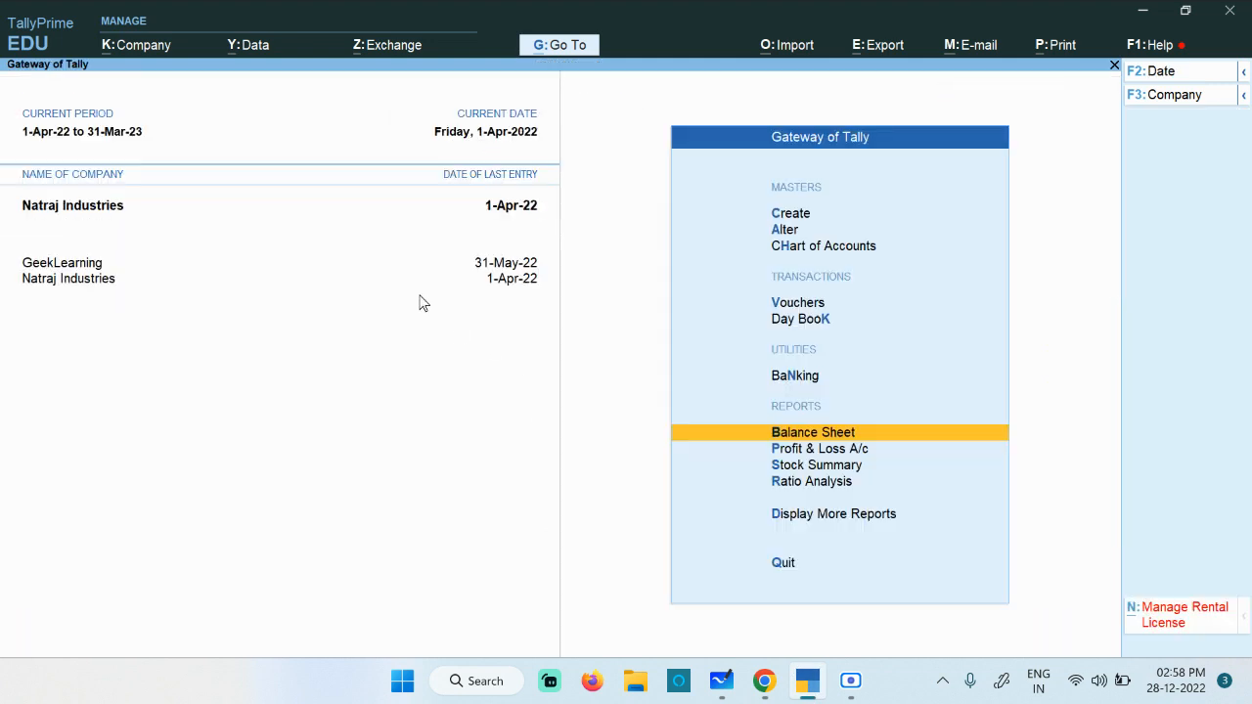
left_click(878, 437)
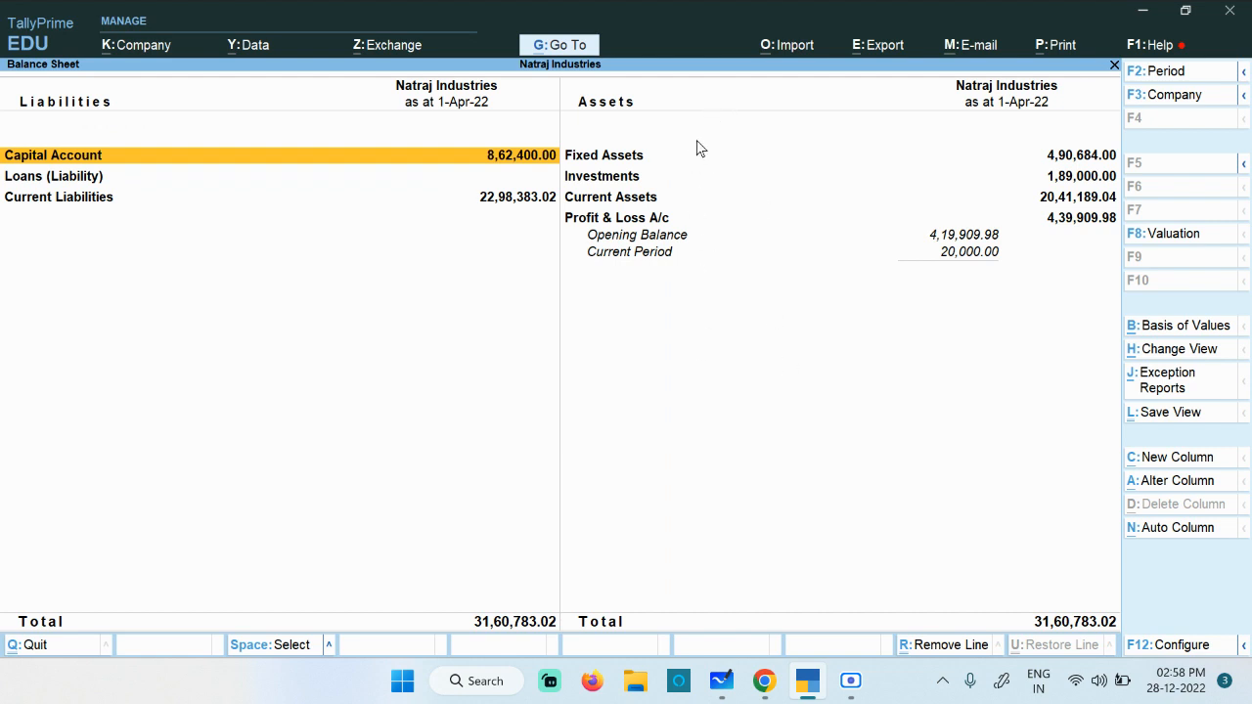
Drill down from Current Assets in the Balance Sheet to the Sundry Debtors group summary.
left_click(638, 204)
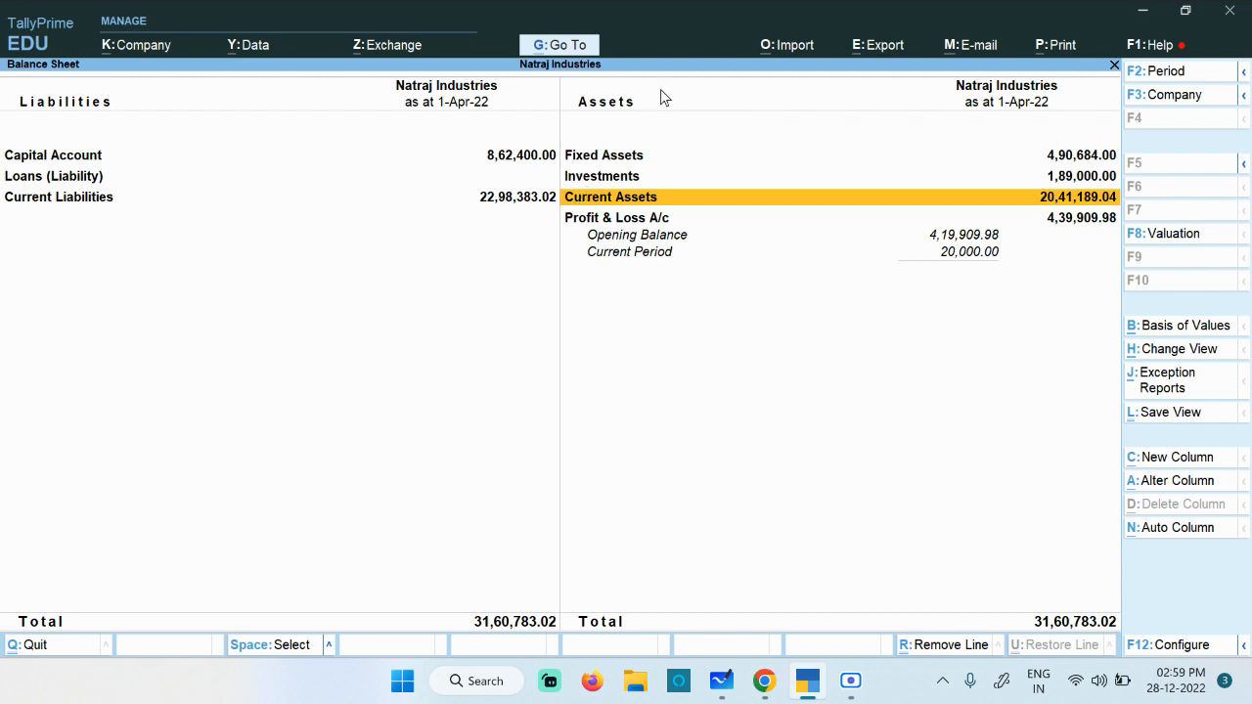
left_click(619, 198)
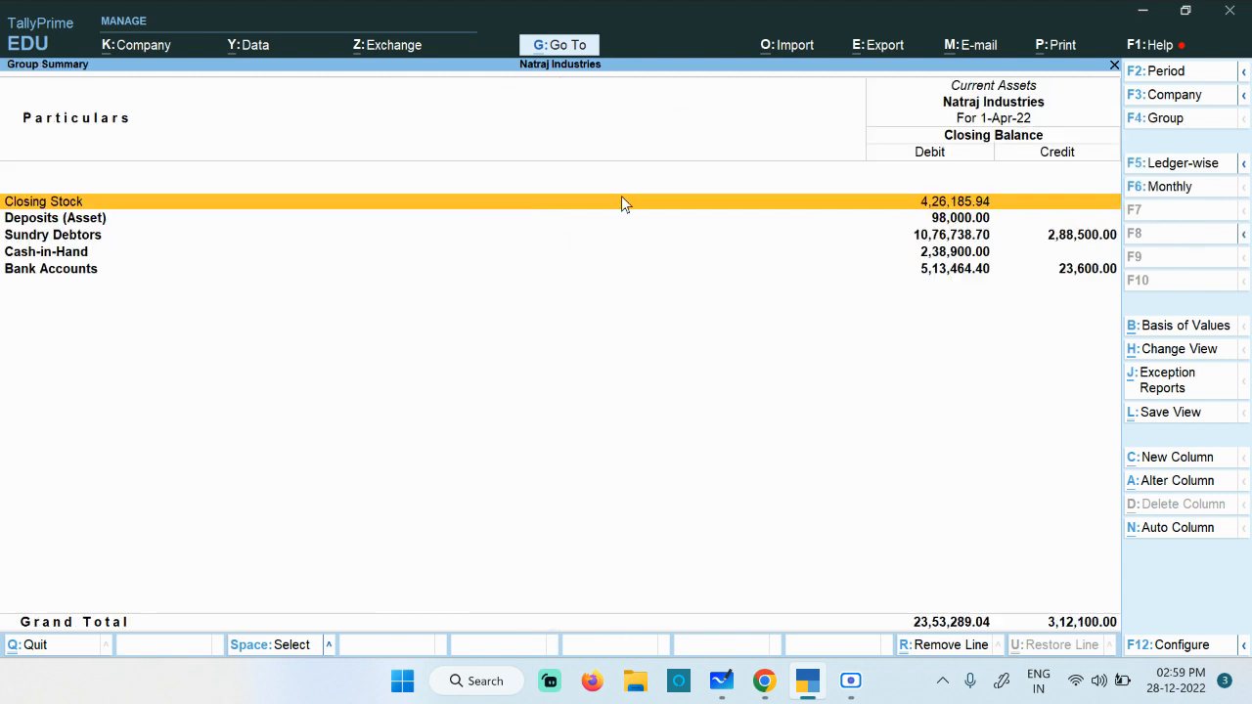
left_click(57, 241)
left_click(57, 241)
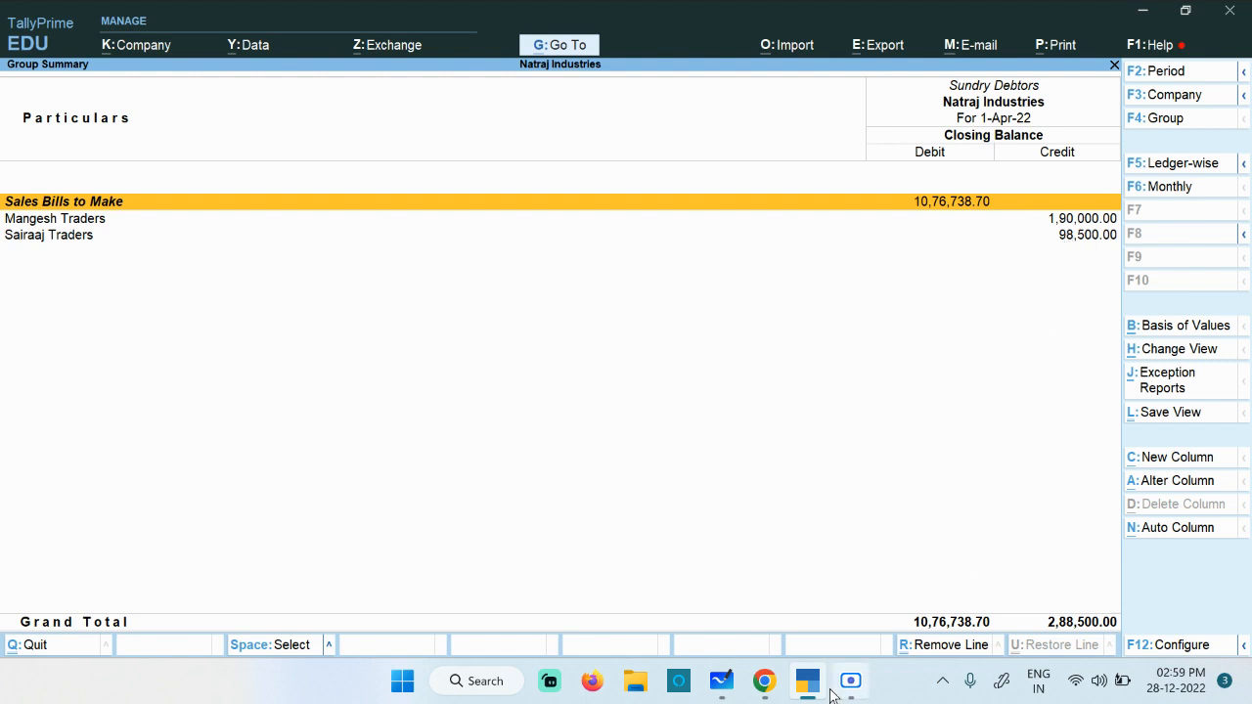
Check the bank statement's credit column in Chrome against the debtors in TallyPrime, selecting the Mangesh Traders row.
mouse_move(764, 681)
left_click(579, 611)
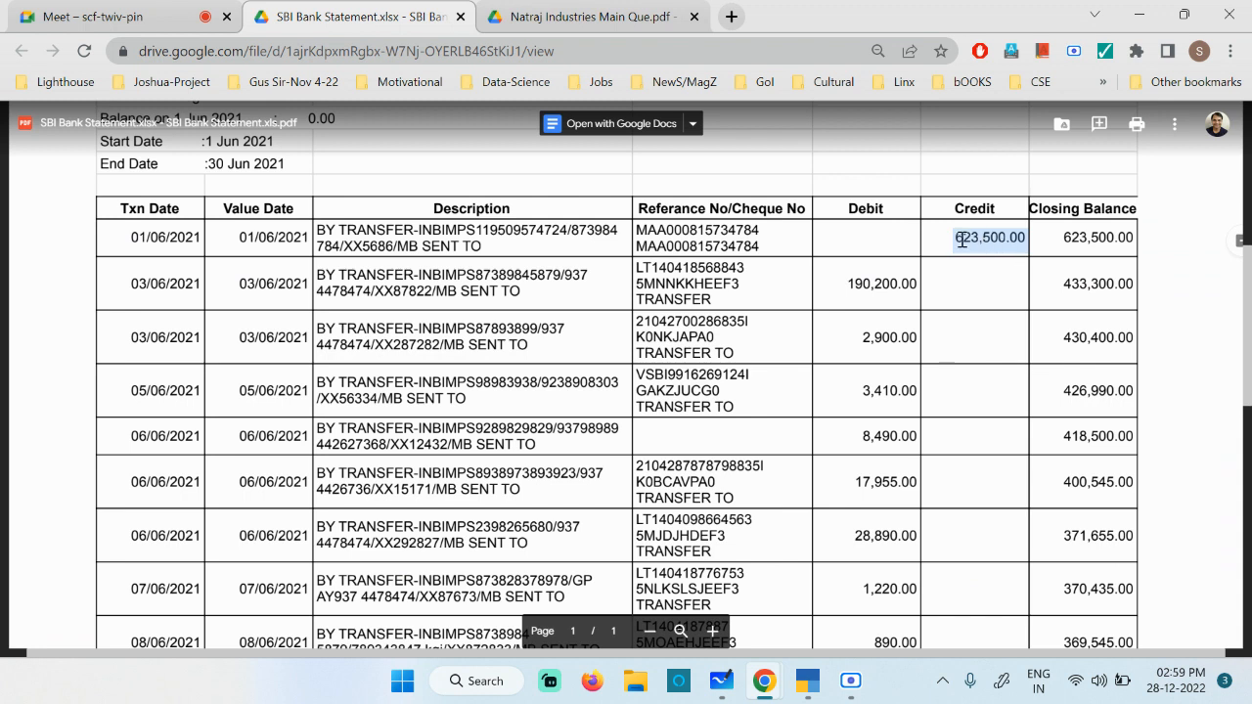
left_click(806, 680)
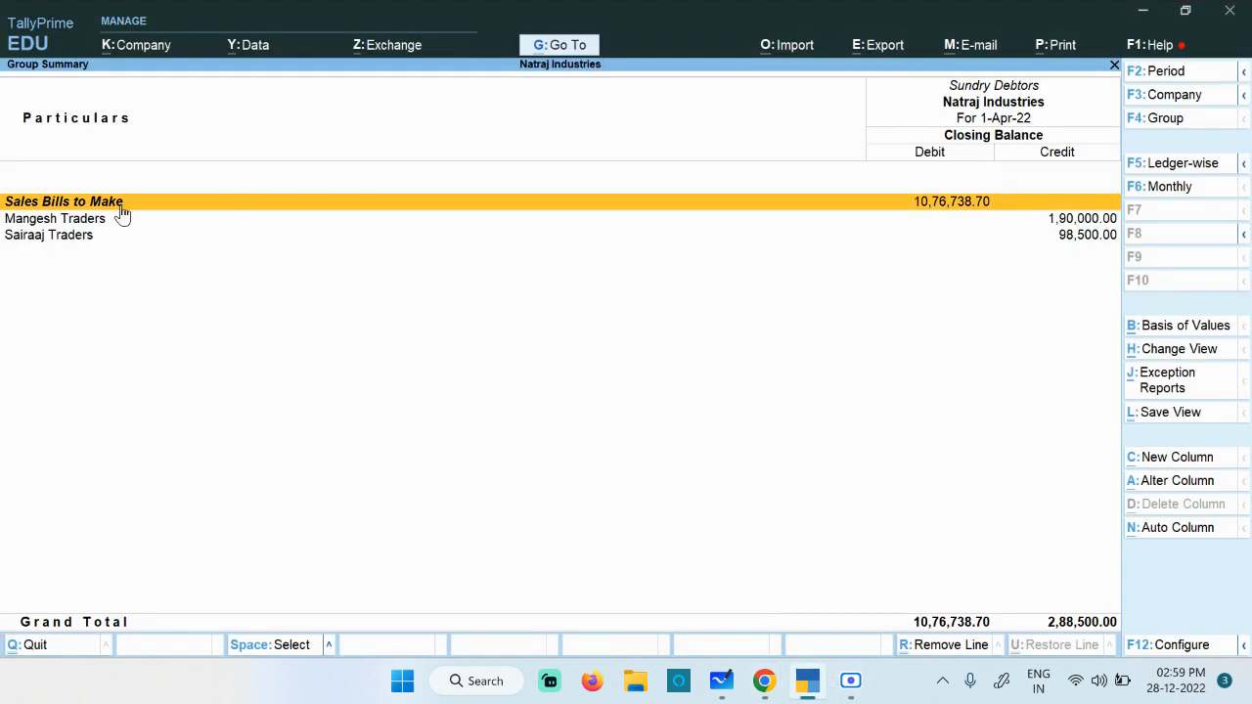
left_click(79, 221)
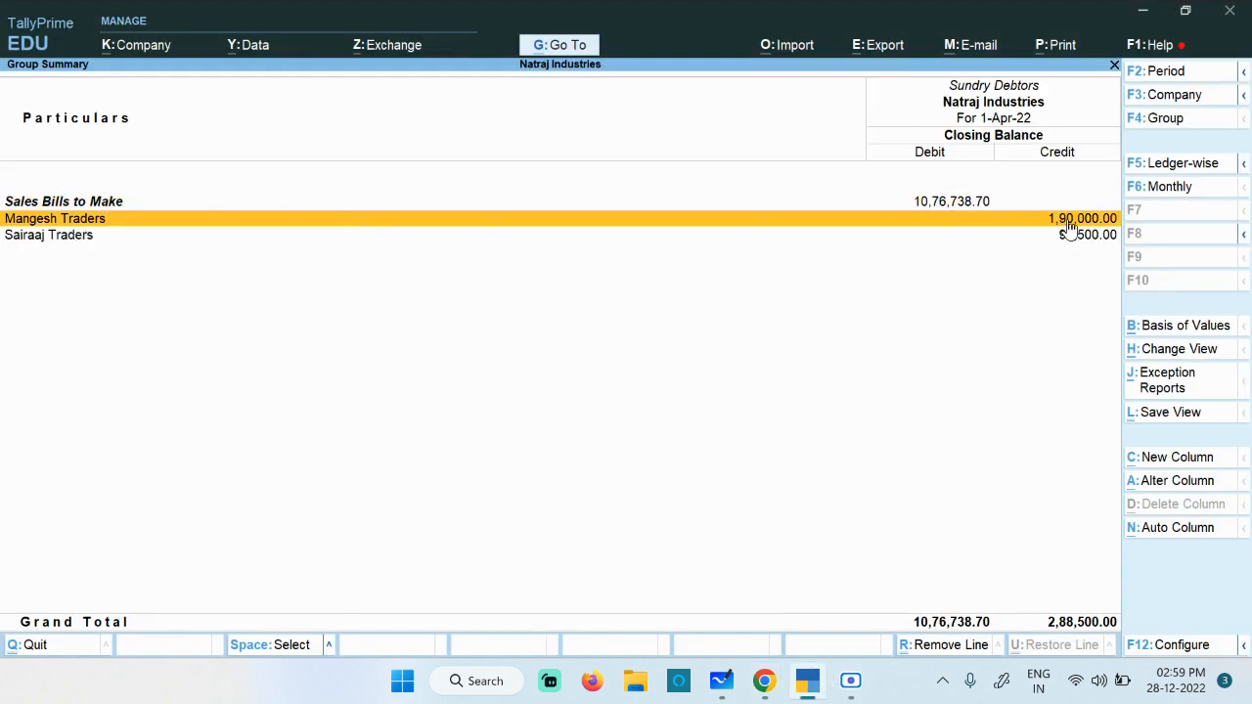